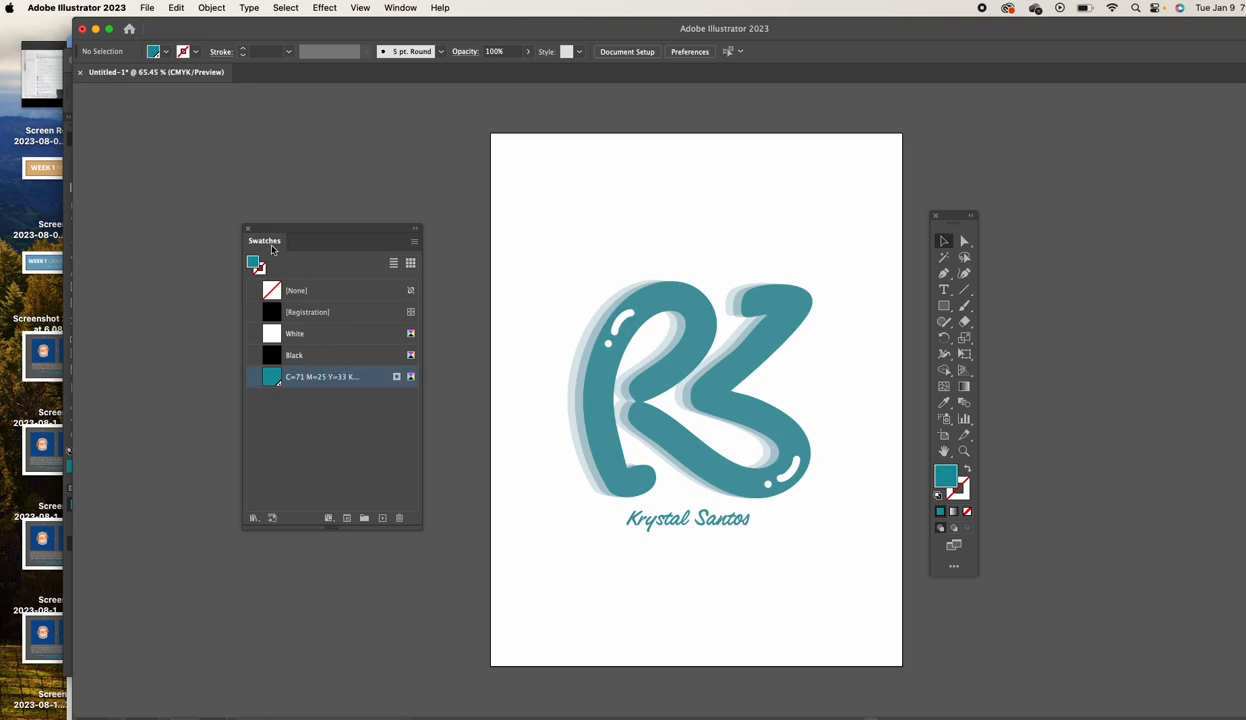
Start saving the swatch library as an ASE file, with the Desktop as the location
{"action": "left_click", "coordinate": [415, 244]}
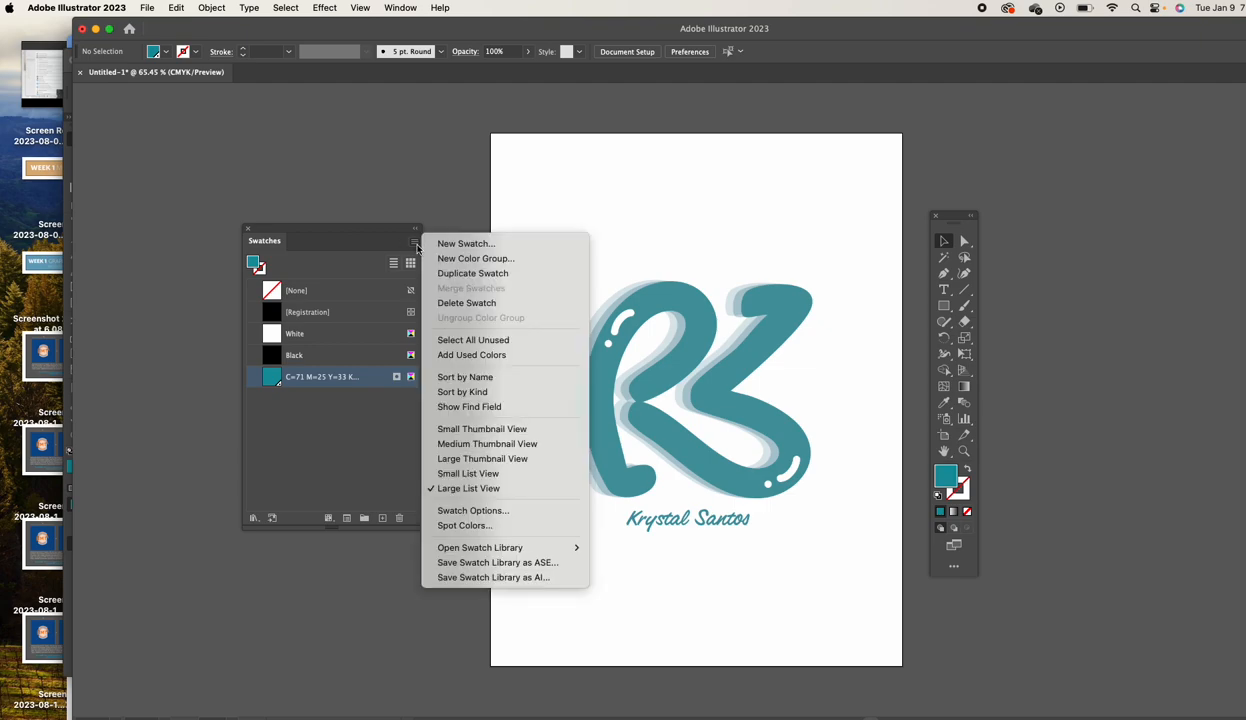
{"action": "left_click", "coordinate": [537, 564]}
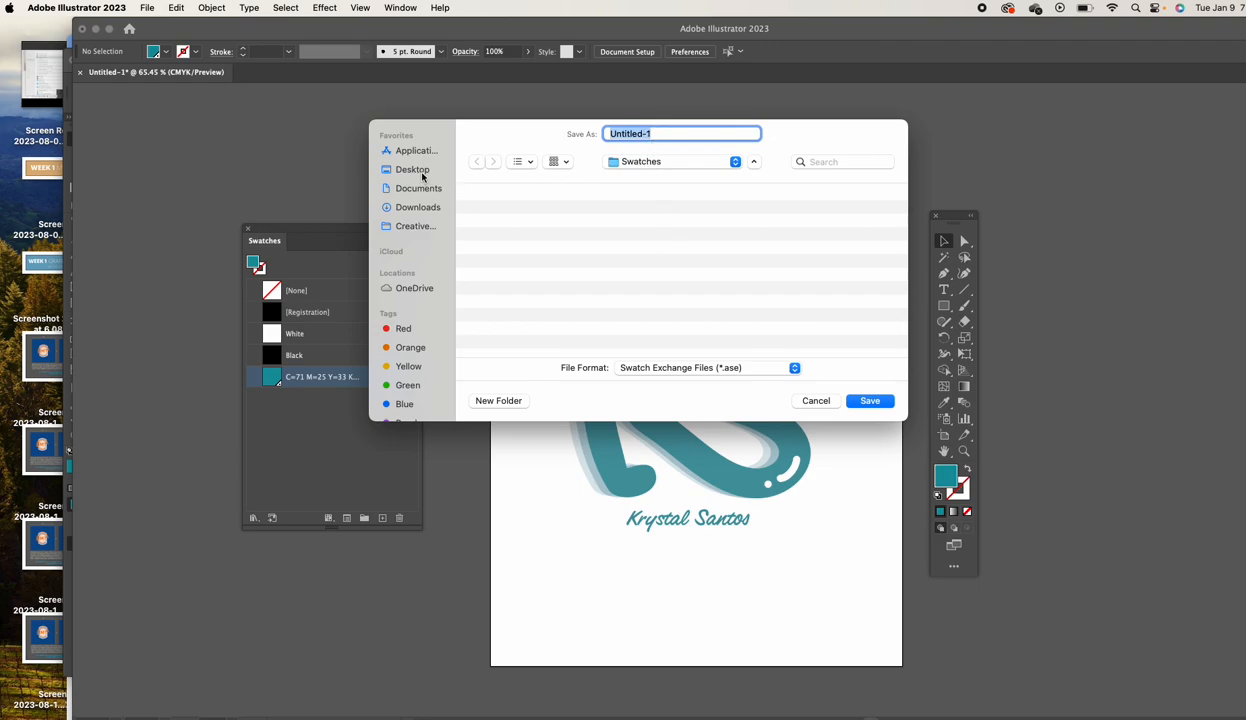
{"action": "left_click", "coordinate": [650, 162]}
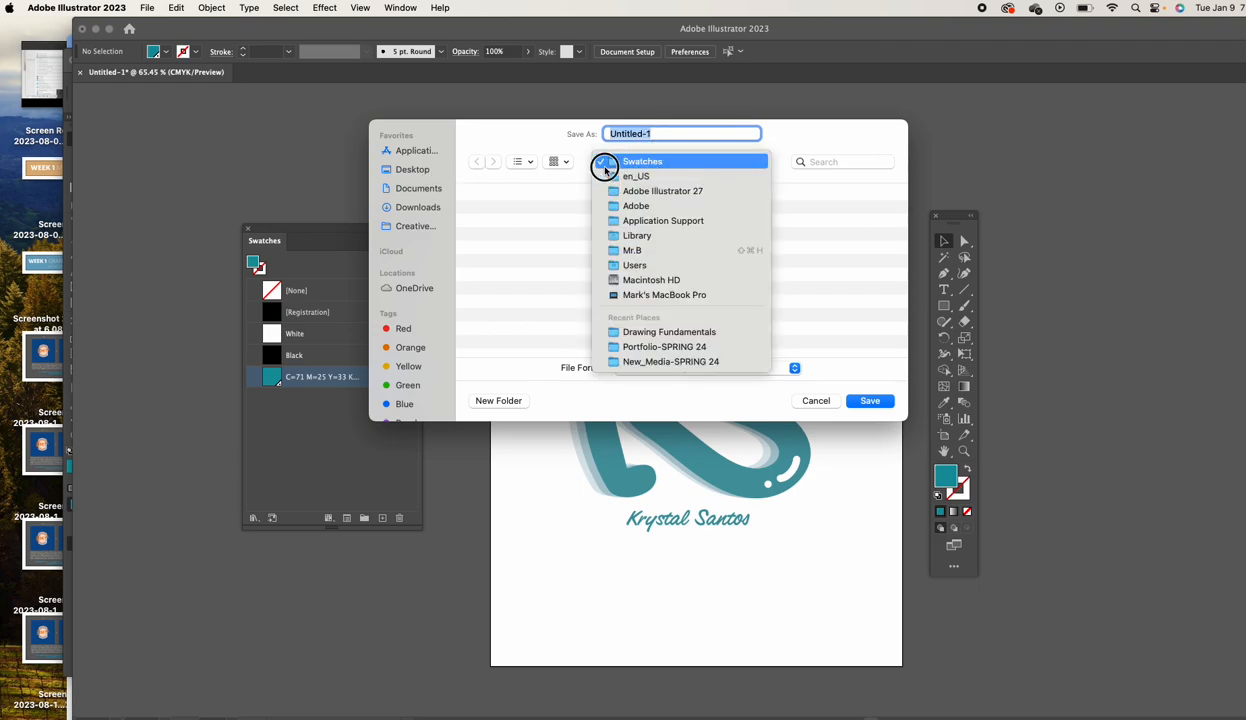
{"action": "left_click", "coordinate": [476, 170]}
{"action": "left_click", "coordinate": [412, 169]}
Name the file KS-TEAL.ase, save it and accept the swatch exchange warning
{"action": "triple_click", "coordinate": [675, 134]}
{"action": "type", "text": "T"}
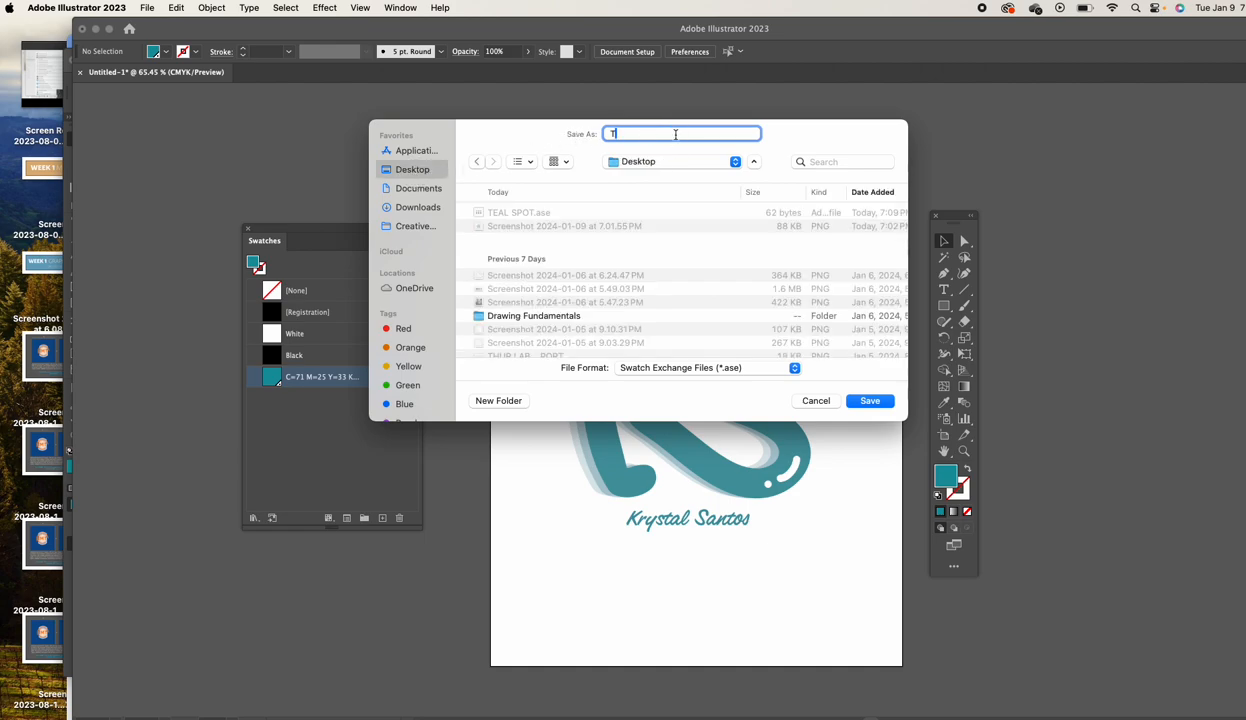
{"action": "key", "text": "BackSpace"}
{"action": "type", "text": "KS-TEAL"}
{"action": "left_click", "coordinate": [869, 401]}
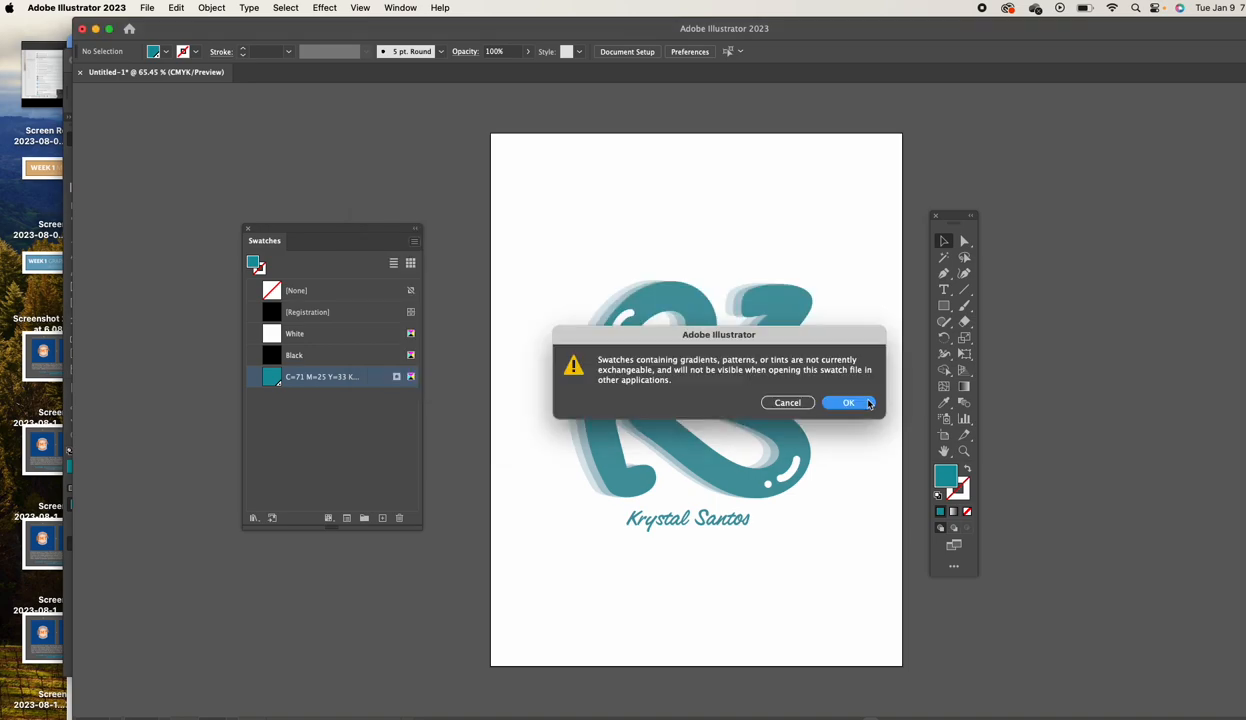
{"action": "left_click", "coordinate": [849, 403]}
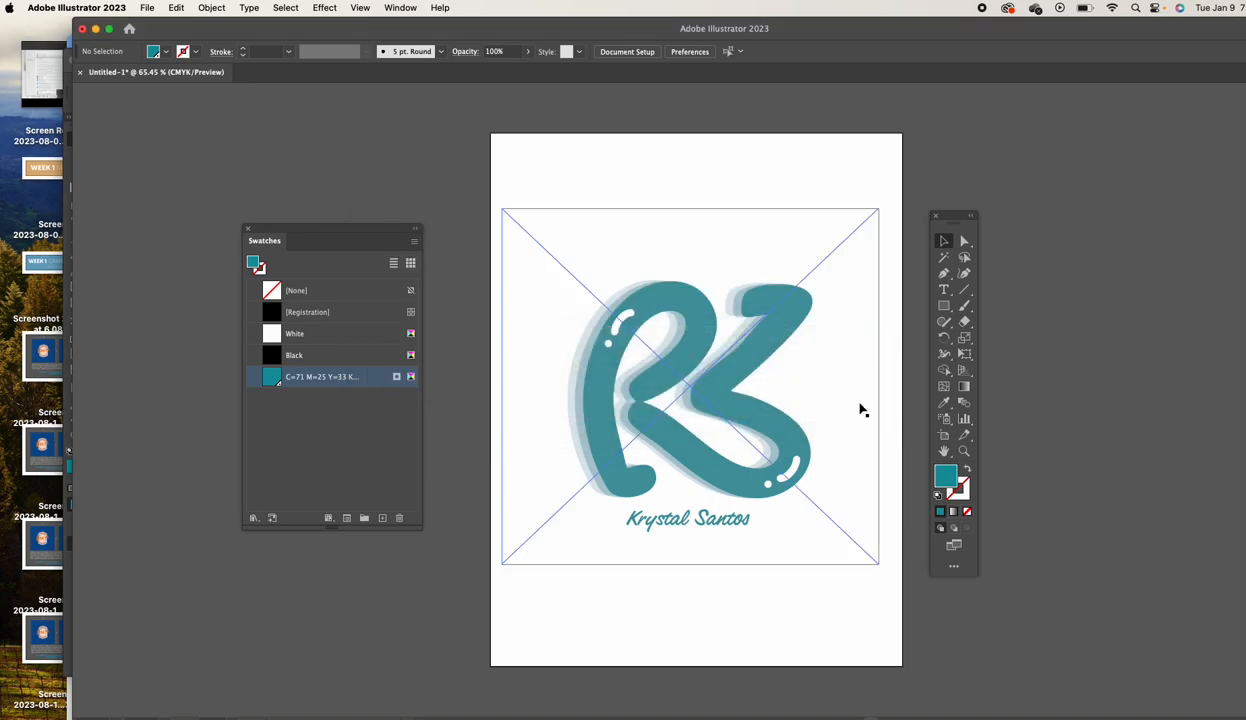
{"action": "key", "text": "super+Tab"}
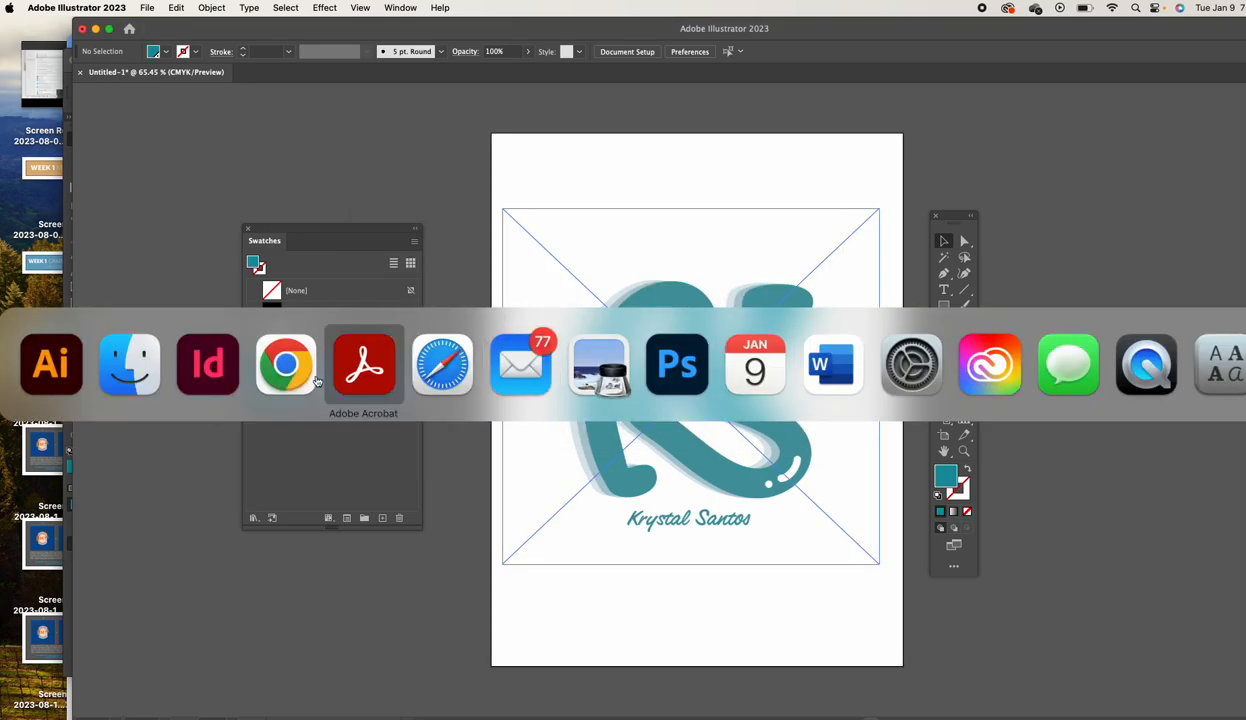
Delete the R=10 G=152 B=162 and TEAL SPOT swatches, replacing them with Black
{"action": "left_click", "coordinate": [181, 383]}
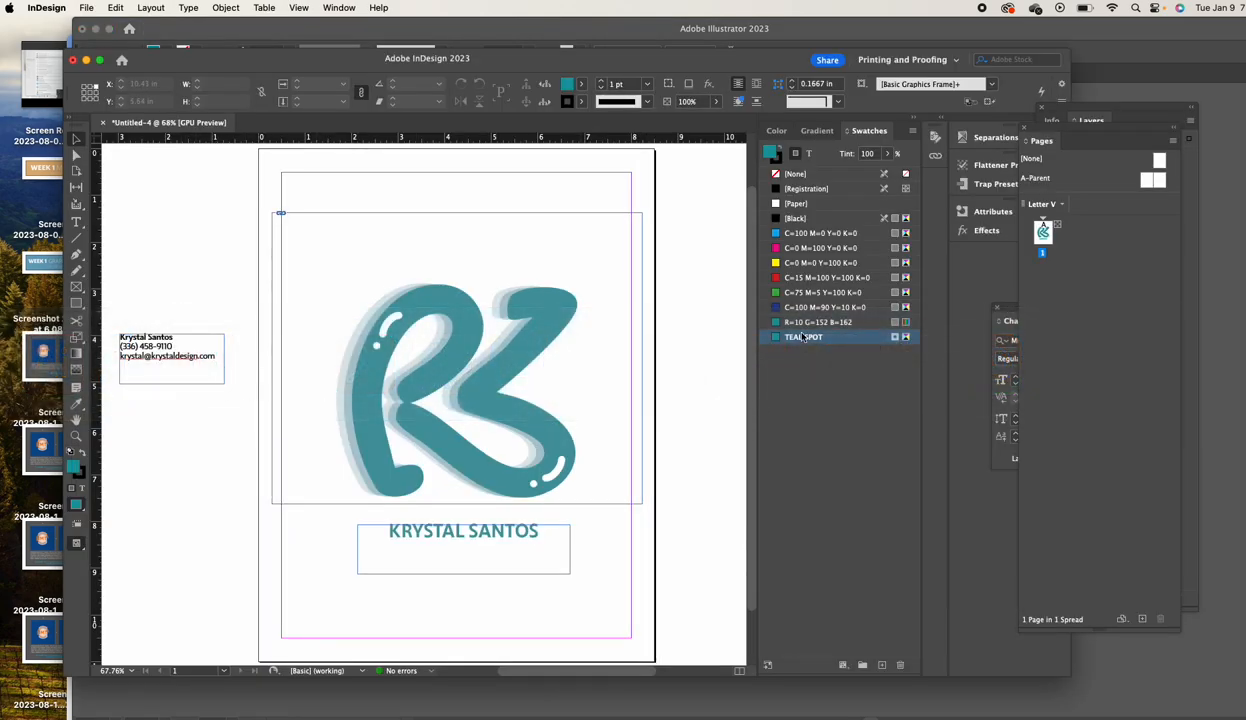
{"action": "left_click", "coordinate": [787, 322], "text": "shift"}
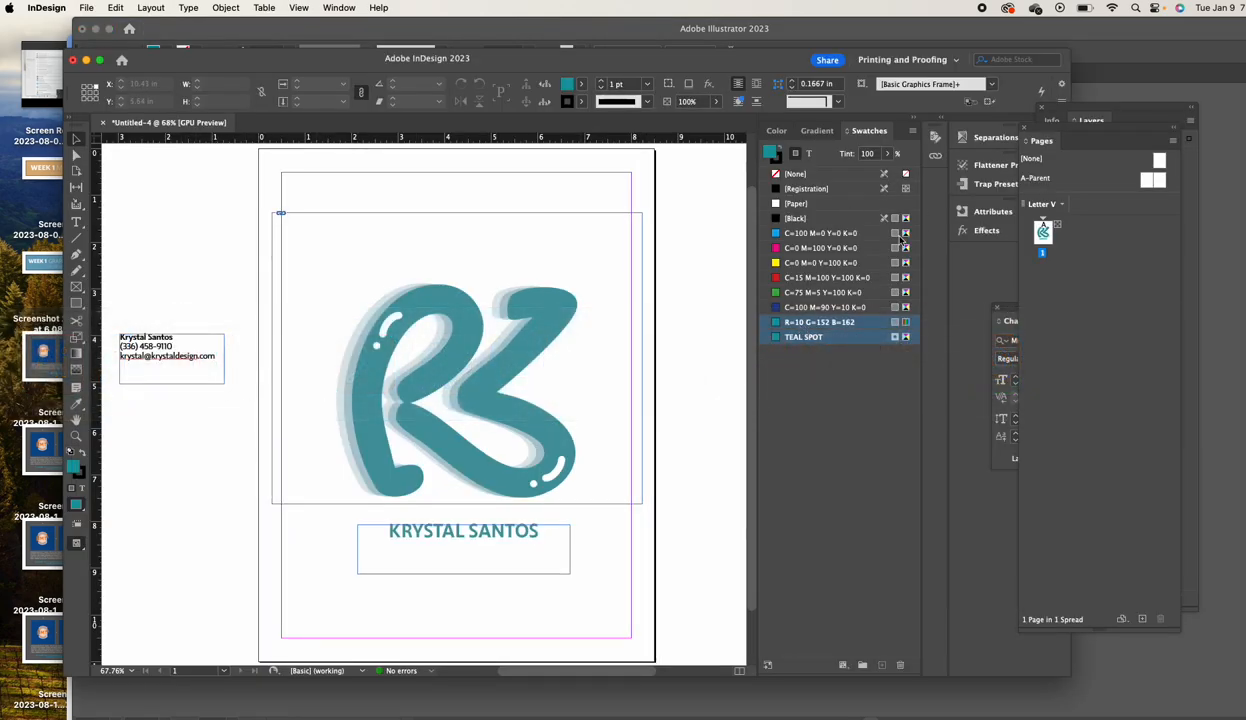
{"action": "left_click", "coordinate": [912, 131]}
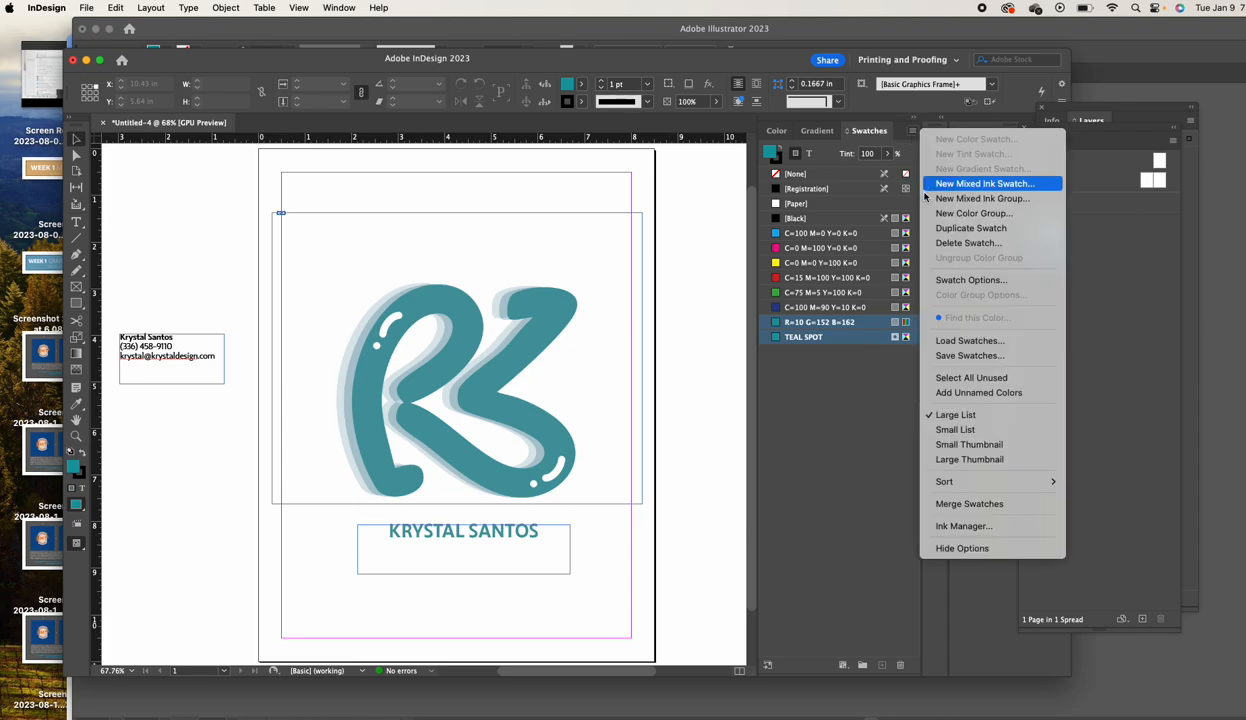
{"action": "left_click", "coordinate": [940, 243]}
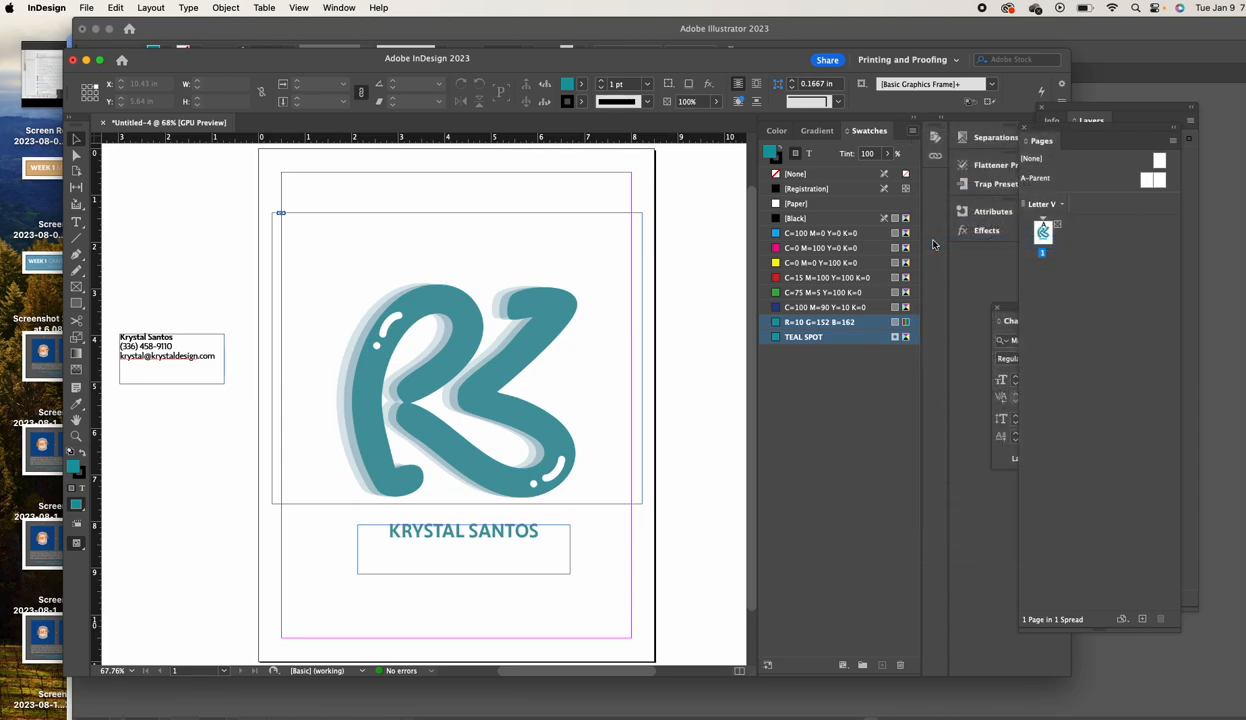
{"action": "left_click", "coordinate": [726, 401]}
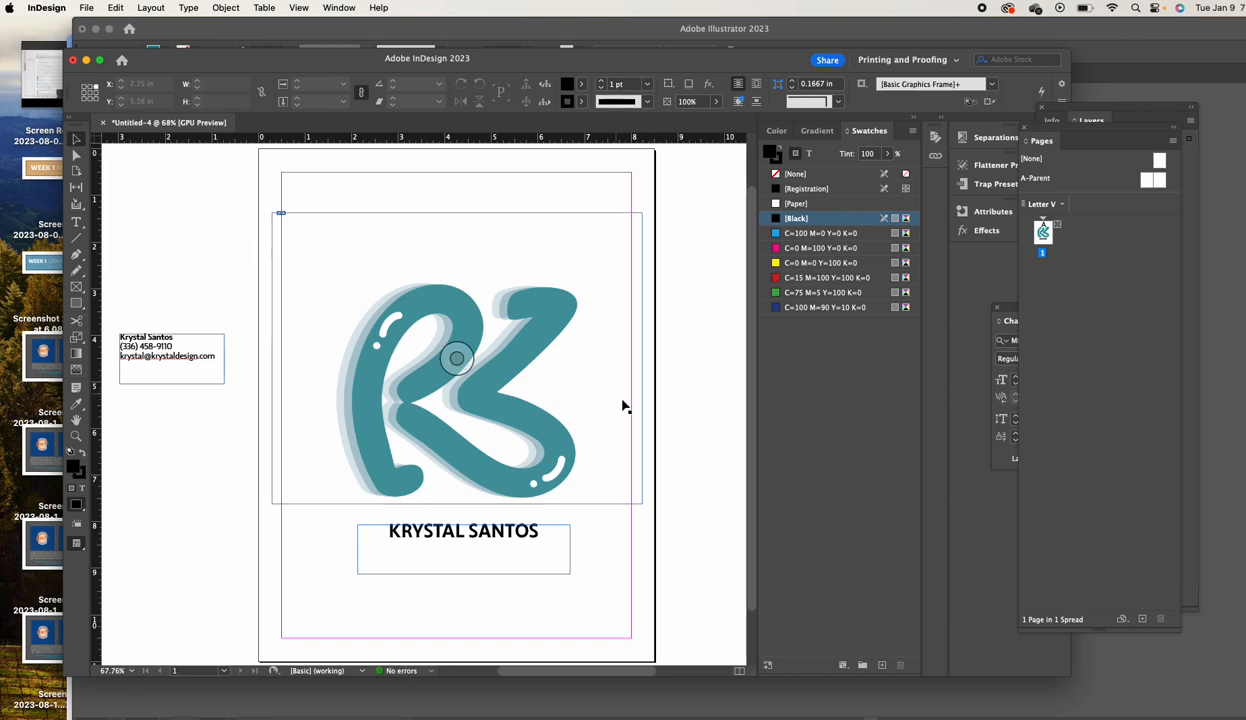
{"action": "left_click_drag", "start_coordinate": [692, 392], "coordinate": [495, 373]}
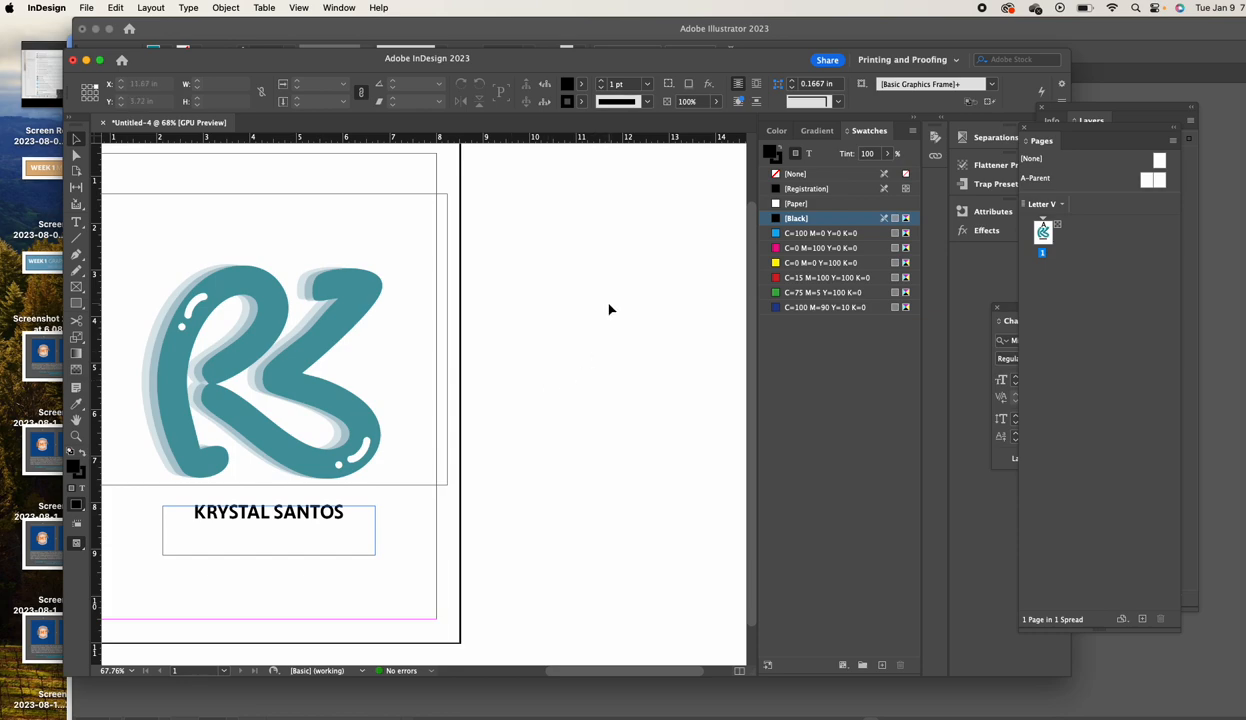
{"action": "left_click", "coordinate": [634, 314]}
{"action": "left_click", "coordinate": [912, 133]}
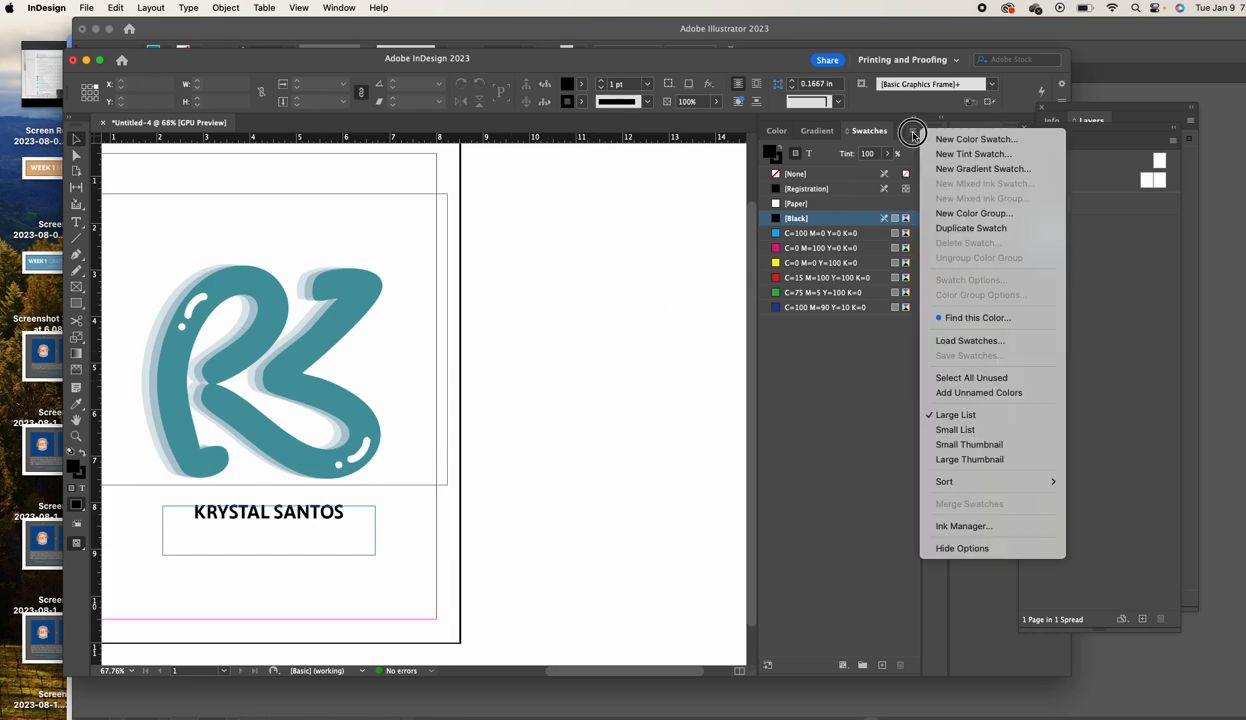
Load KS-TEAL.ase from the Desktop and confirm the new teal swatch as a spot colour
{"action": "left_click", "coordinate": [970, 341]}
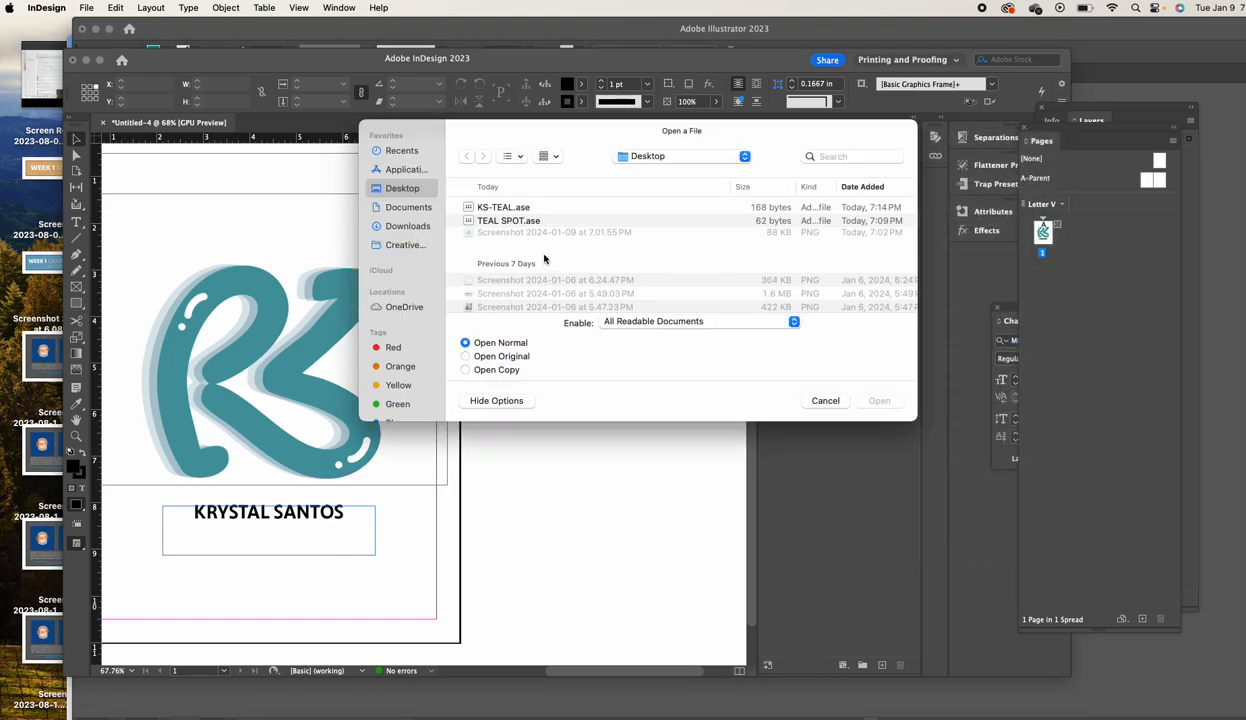
{"action": "left_click", "coordinate": [519, 208]}
{"action": "left_click", "coordinate": [879, 401]}
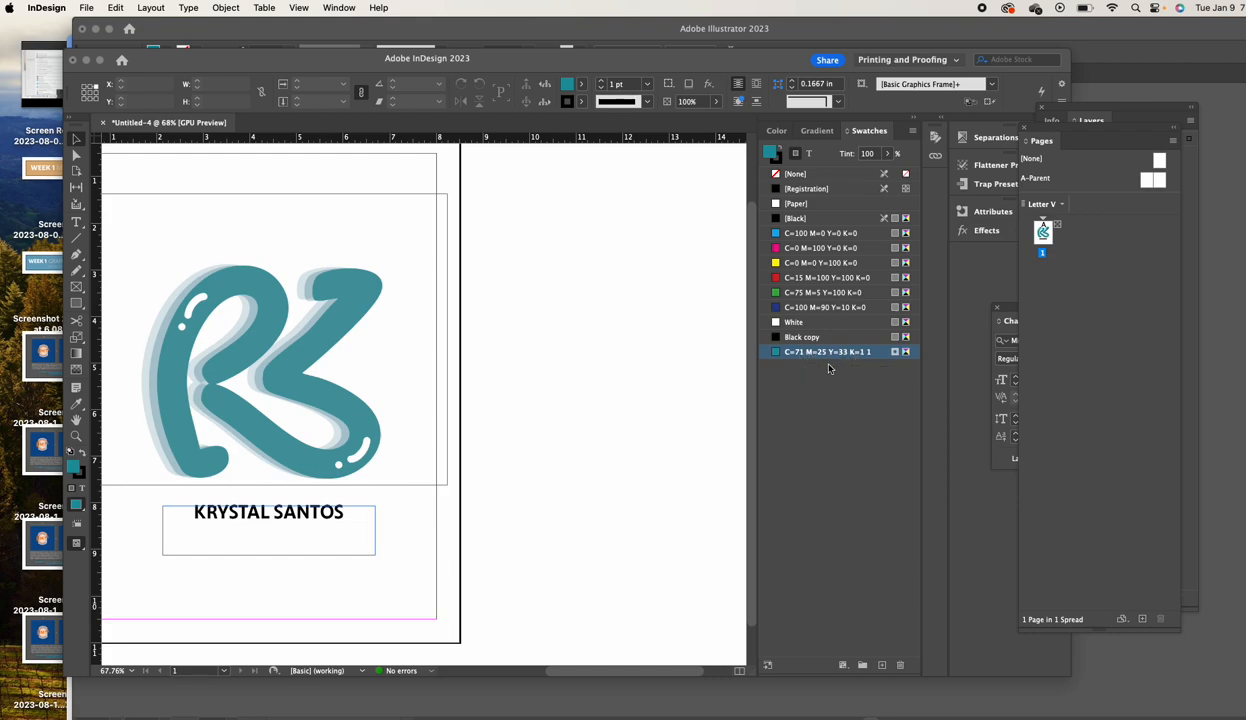
{"action": "double_click", "coordinate": [776, 354]}
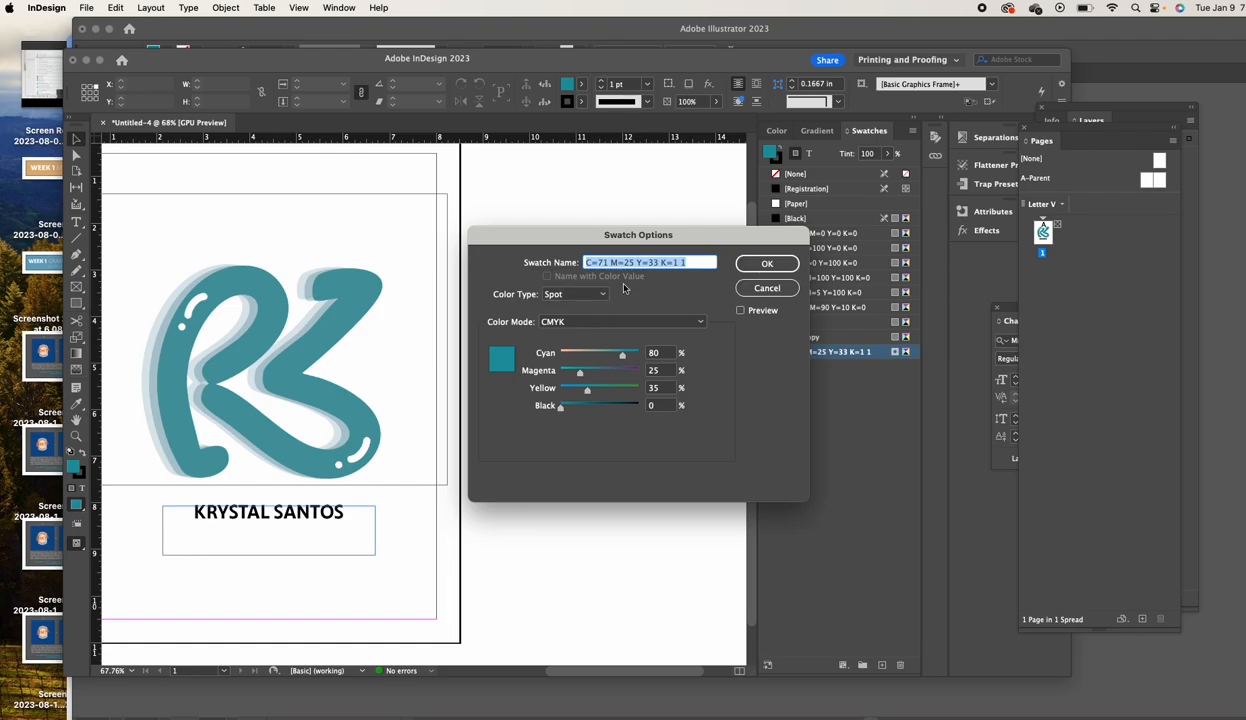
{"action": "left_click", "coordinate": [756, 266]}
{"action": "left_click_drag", "start_coordinate": [520, 123], "coordinate": [464, 275]}
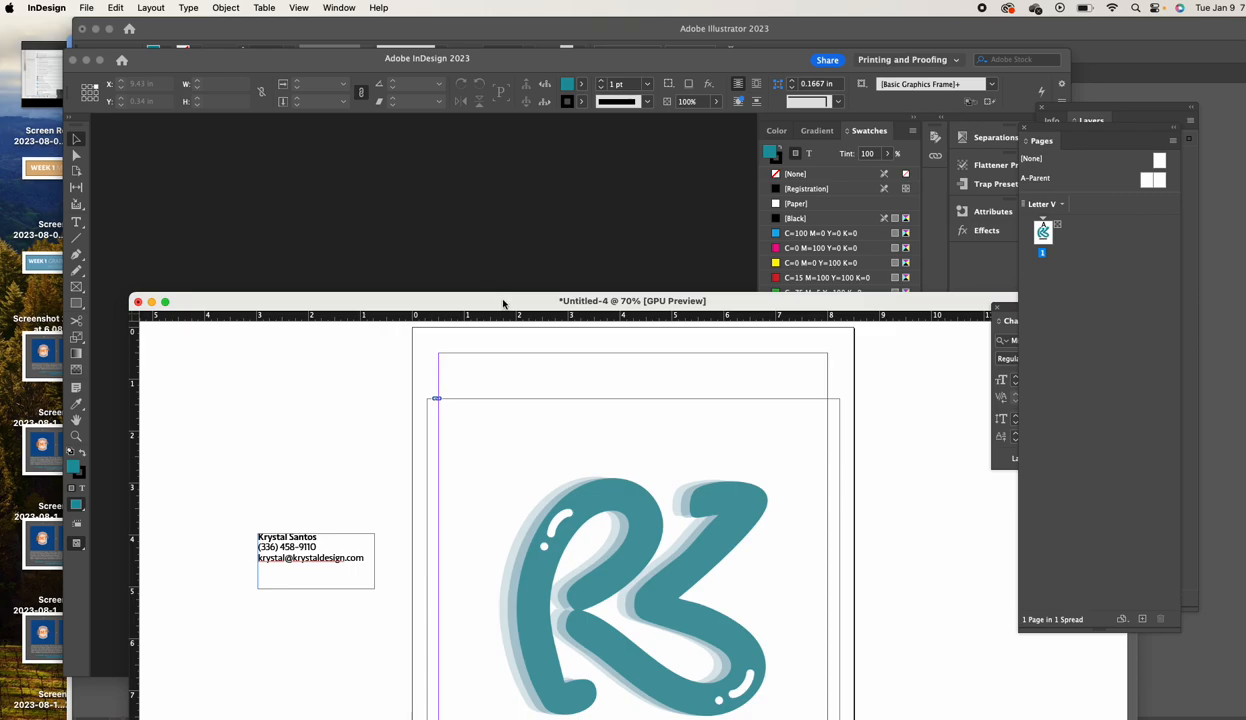
{"action": "left_click_drag", "start_coordinate": [492, 298], "coordinate": [327, 92]}
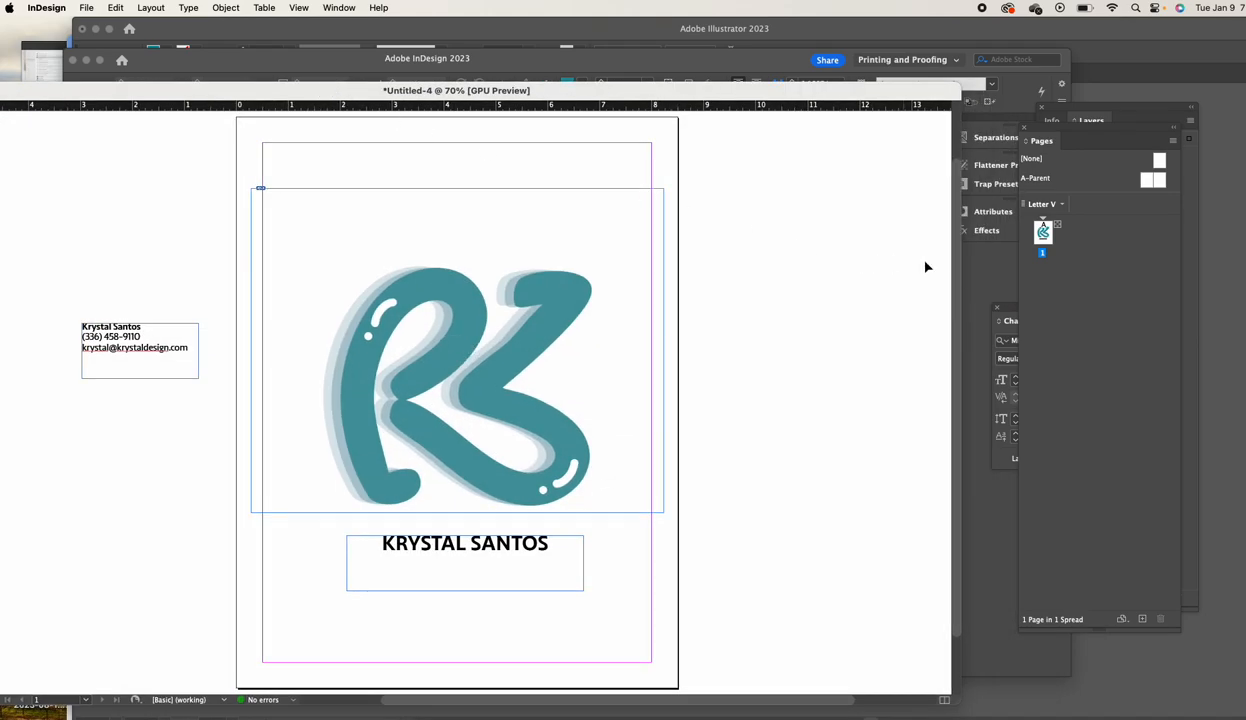
{"action": "left_click_drag", "start_coordinate": [1012, 310], "coordinate": [790, 465]}
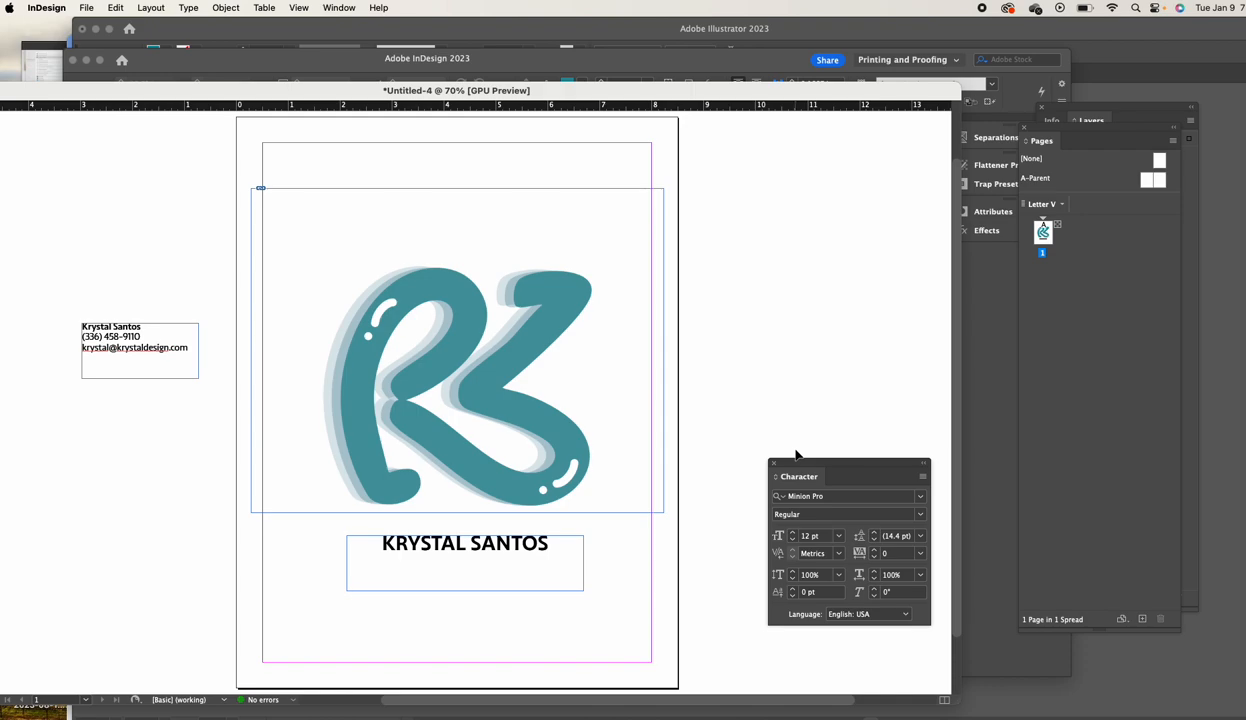
{"action": "triple_click", "coordinate": [418, 546]}
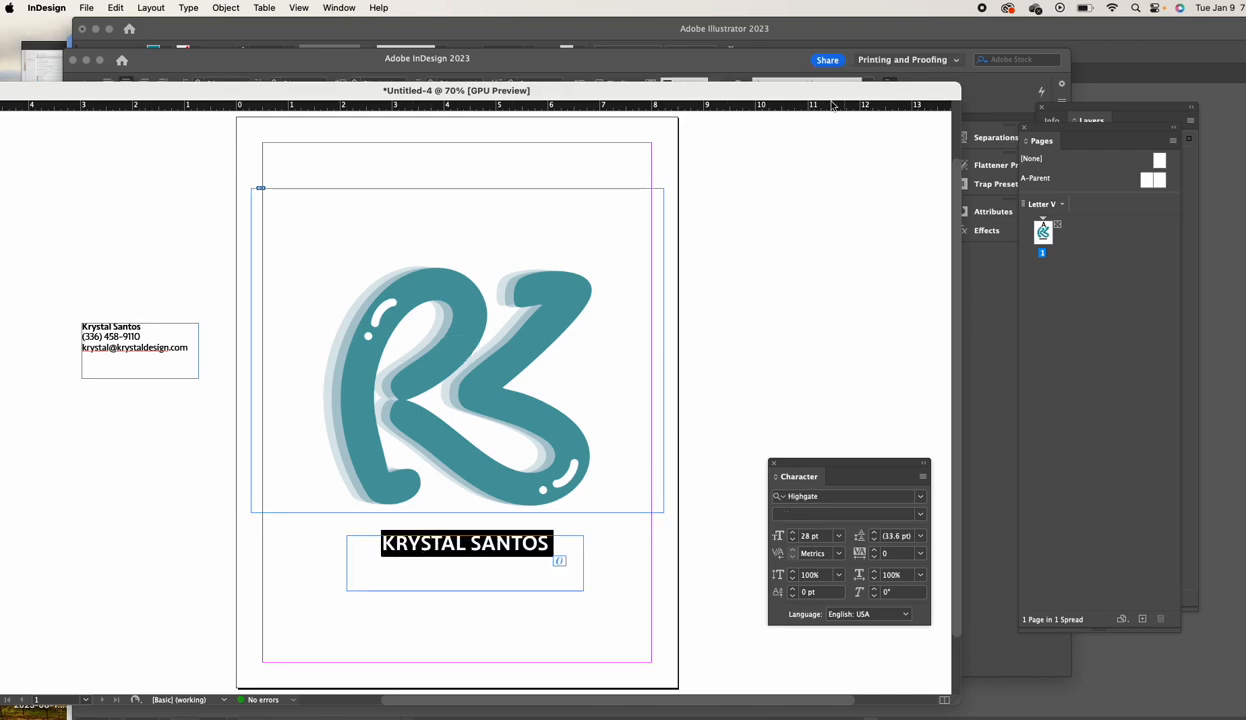
{"action": "left_click", "coordinate": [339, 7]}
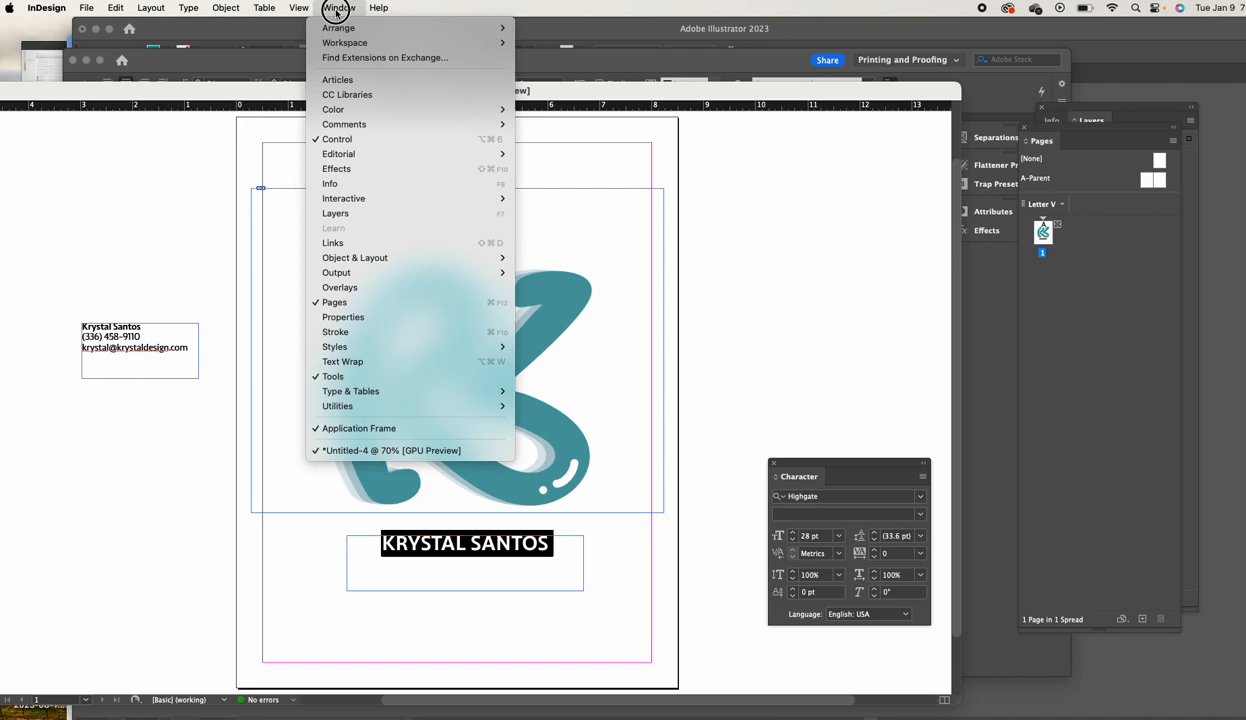
{"action": "mouse_move", "coordinate": [380, 346]}
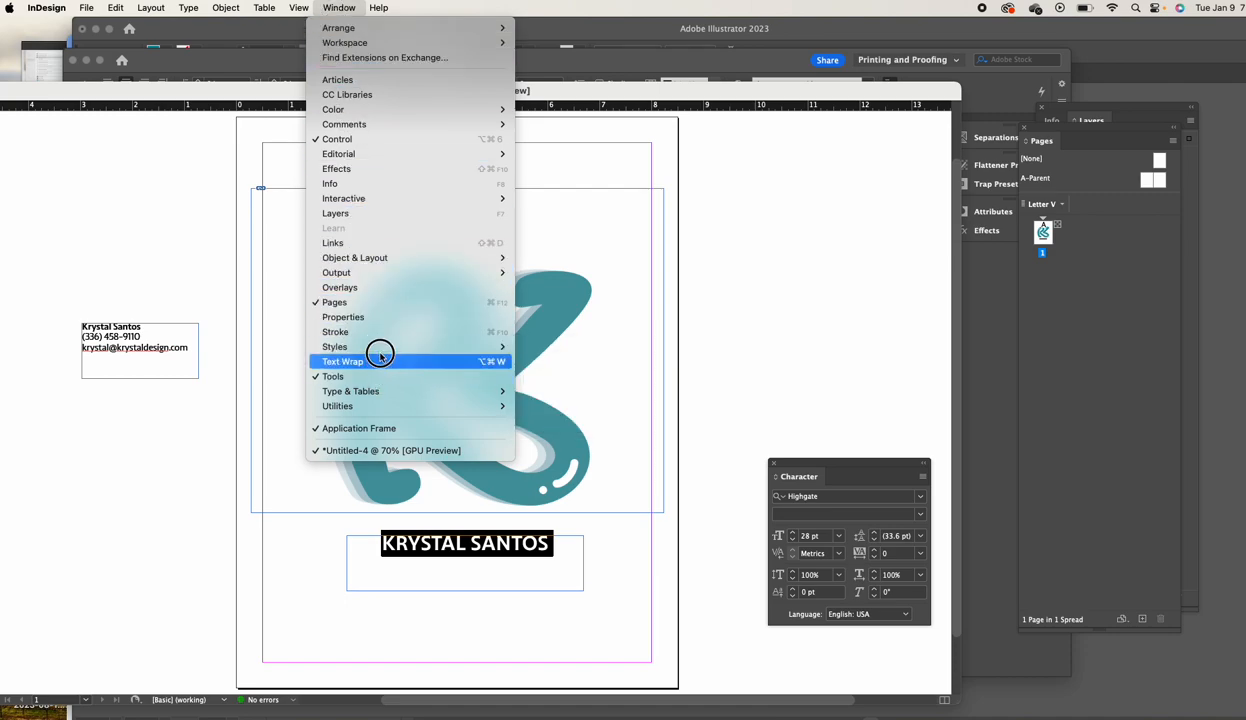
{"action": "mouse_move", "coordinate": [348, 109]}
{"action": "left_click", "coordinate": [562, 139]}
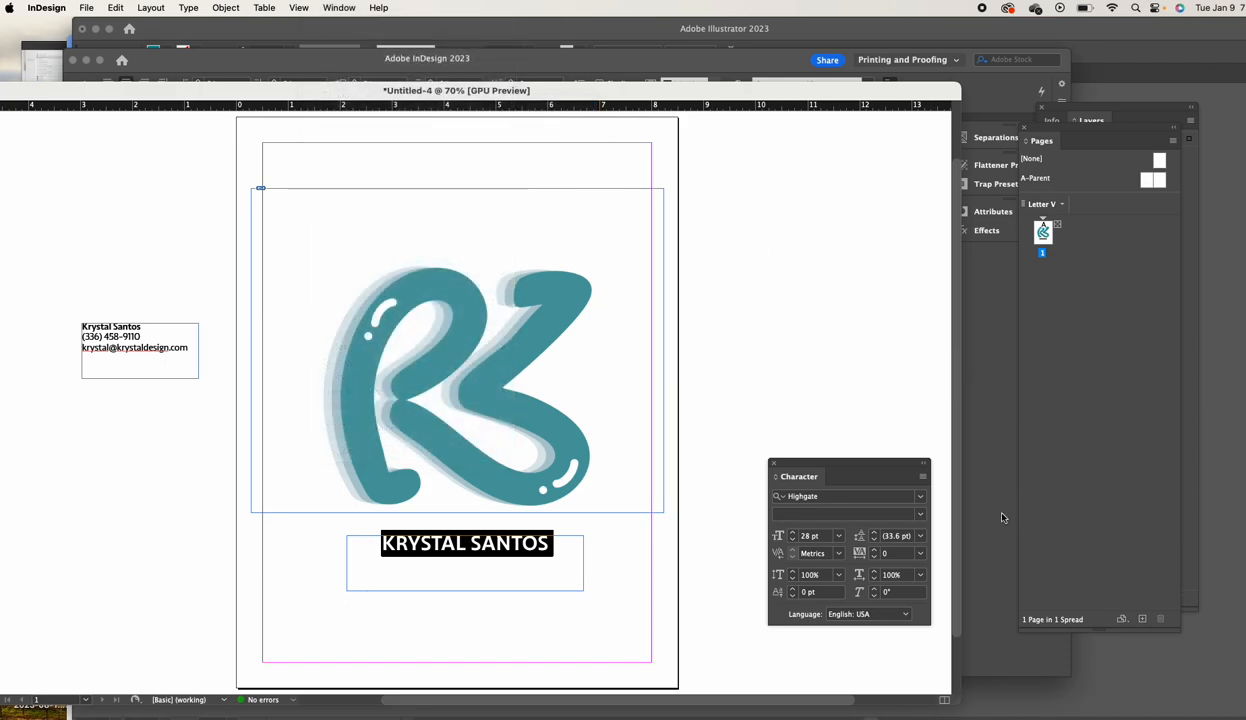
{"action": "left_click_drag", "start_coordinate": [879, 94], "coordinate": [696, 85]}
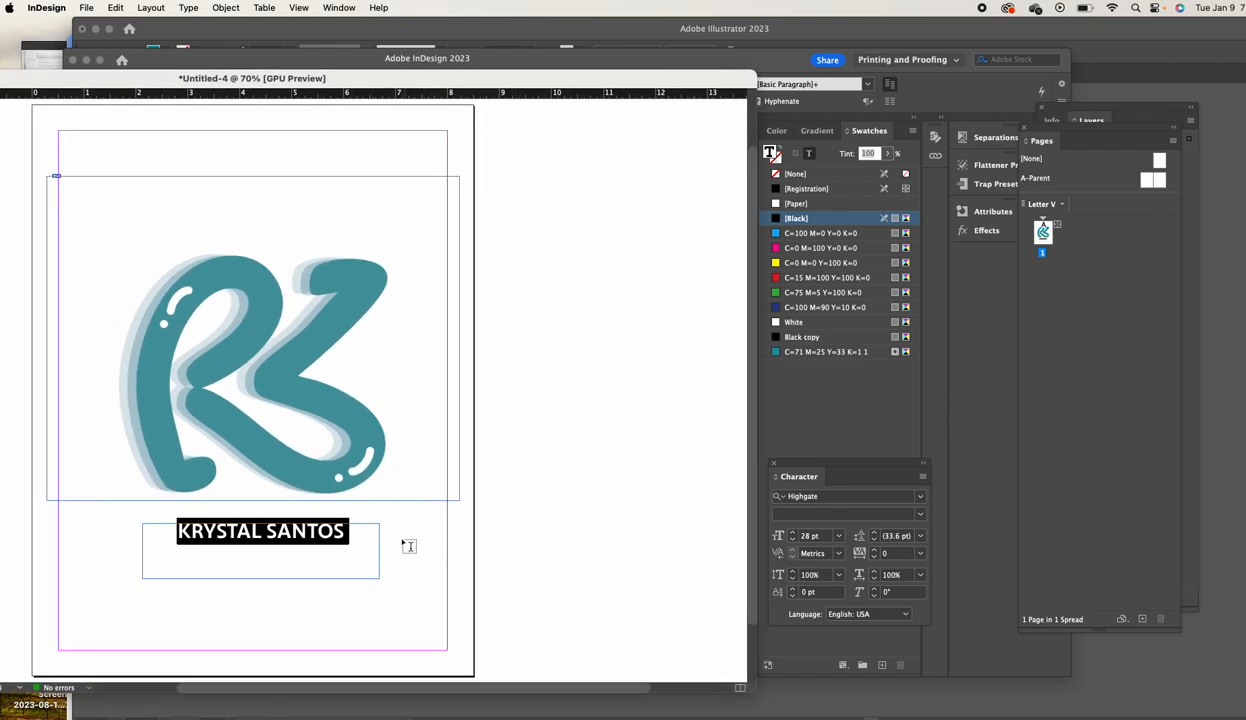
{"action": "left_click", "coordinate": [818, 352]}
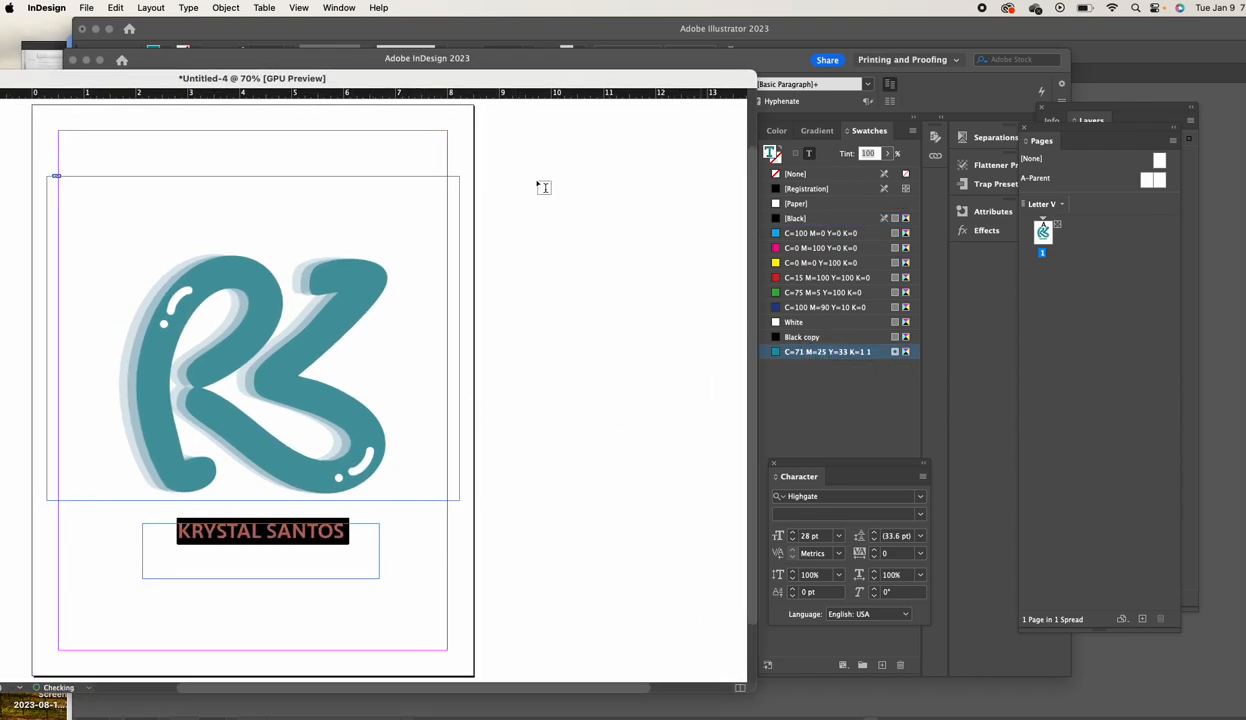
{"action": "double_click", "coordinate": [368, 80]}
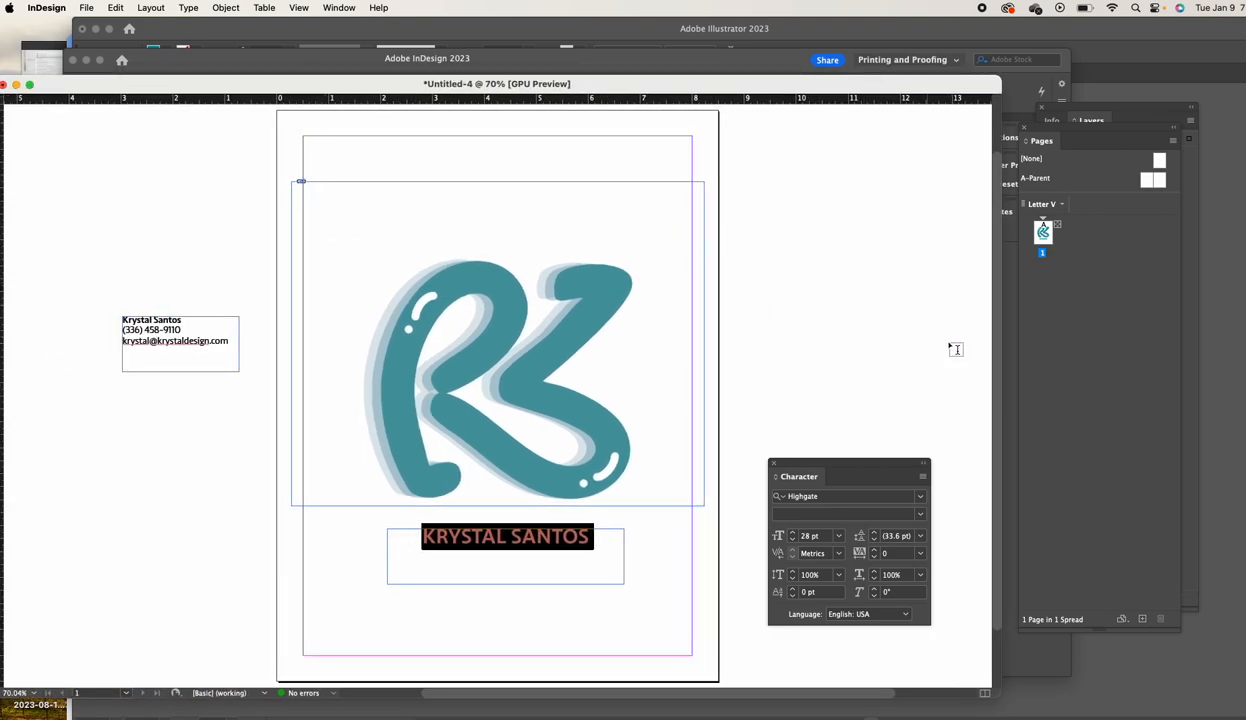
{"action": "left_click", "coordinate": [940, 218]}
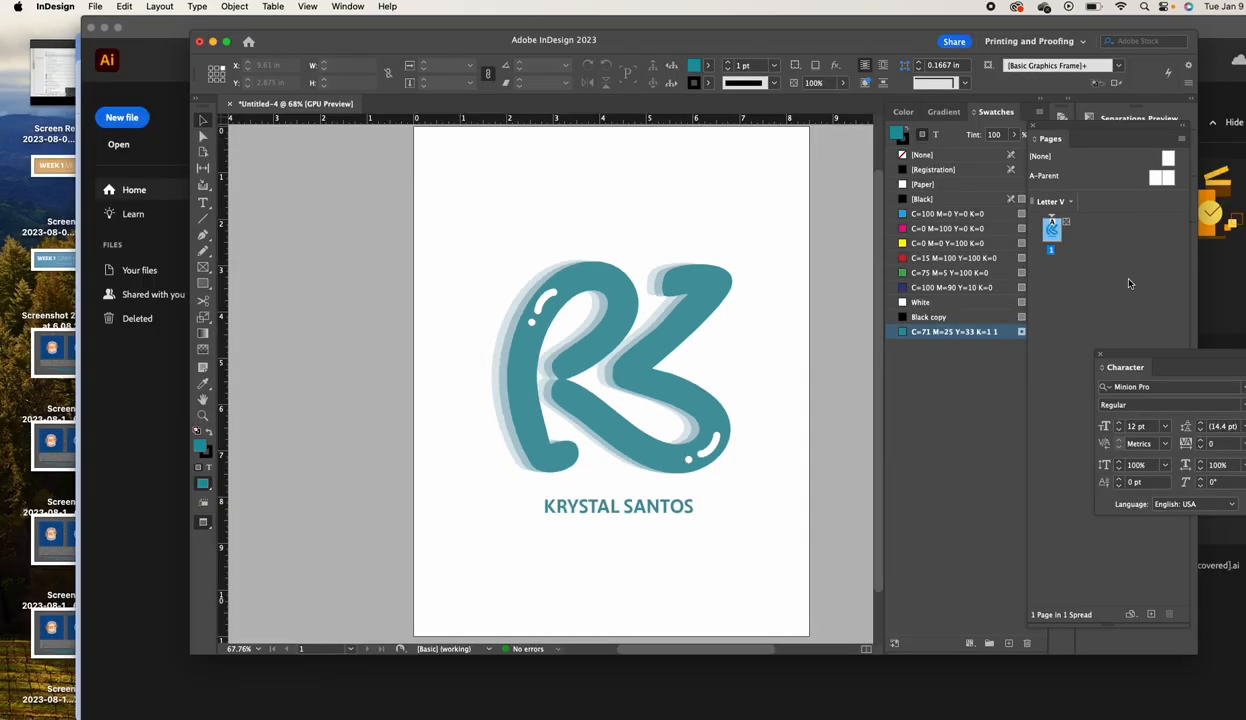
Move the character panel aside, select the logo frame, and bring up page 1's options
{"action": "left_click", "coordinate": [1161, 357]}
{"action": "left_click_drag", "start_coordinate": [1161, 357], "coordinate": [1240, 430]}
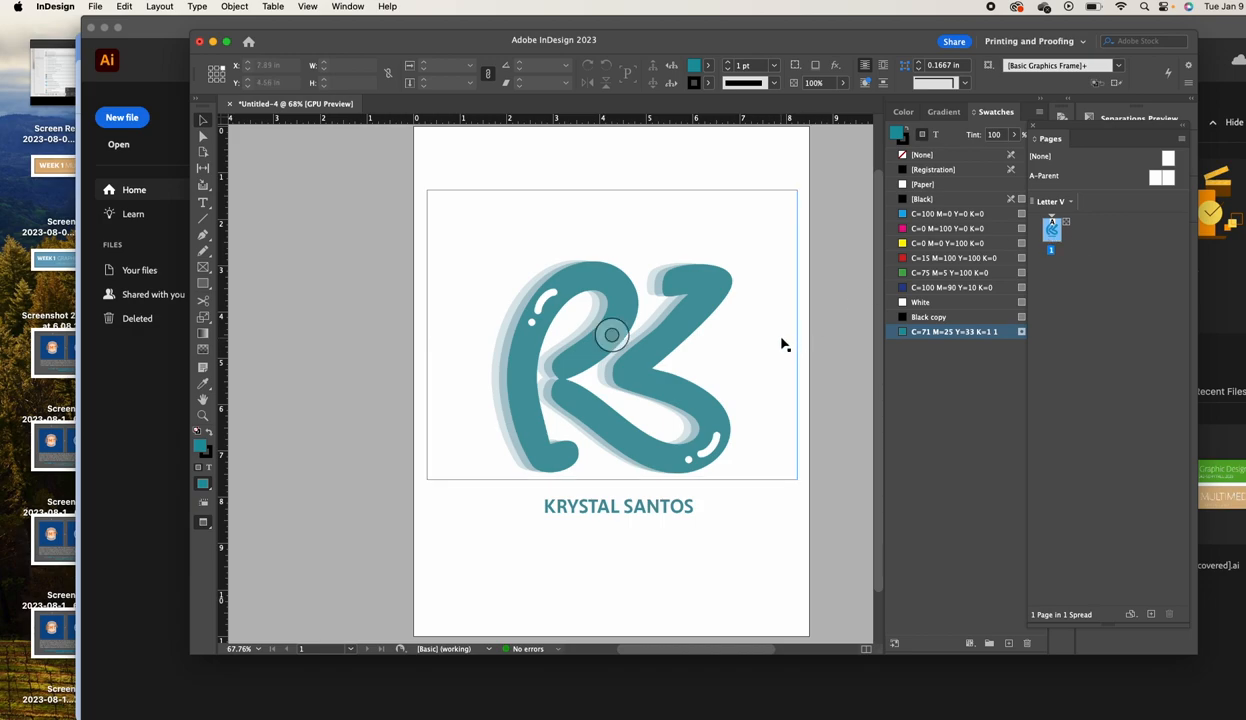
{"action": "left_click", "coordinate": [690, 390]}
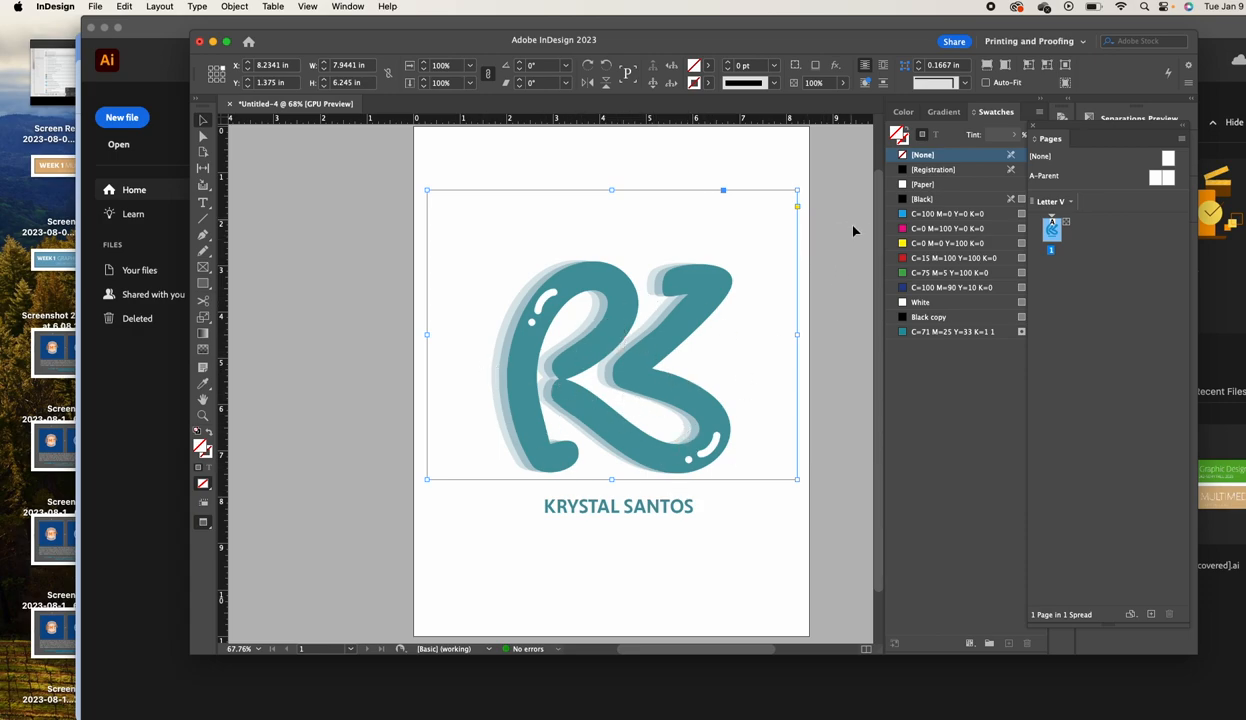
{"action": "right_click", "coordinate": [1048, 238]}
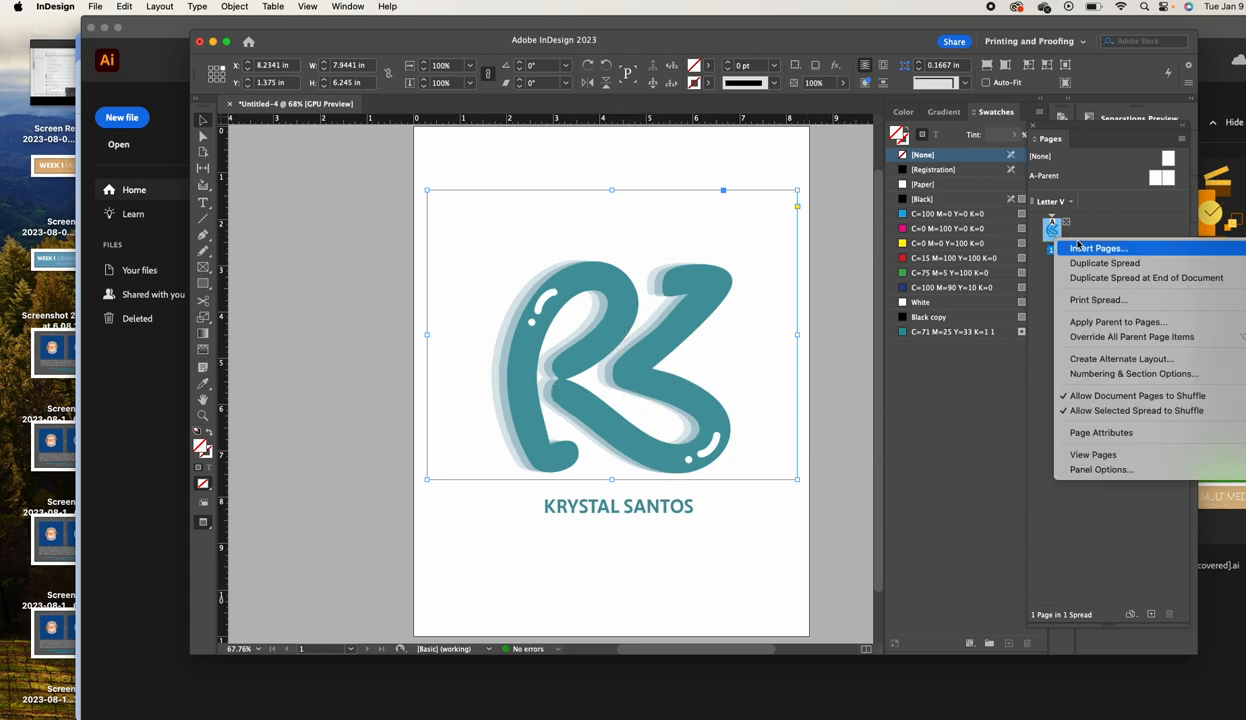
Duplicate page 1 and shrink the logo and name to about 30% in the top-left corner
{"action": "left_click", "coordinate": [1098, 264]}
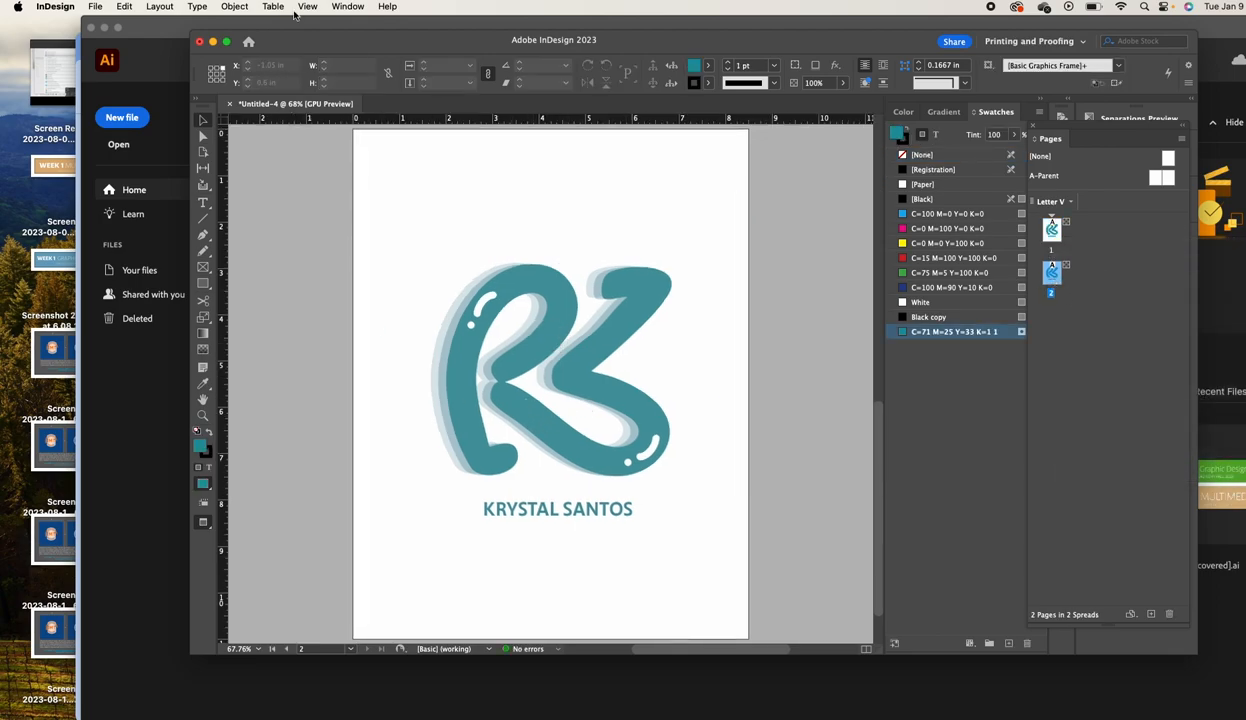
{"action": "left_click", "coordinate": [309, 7]}
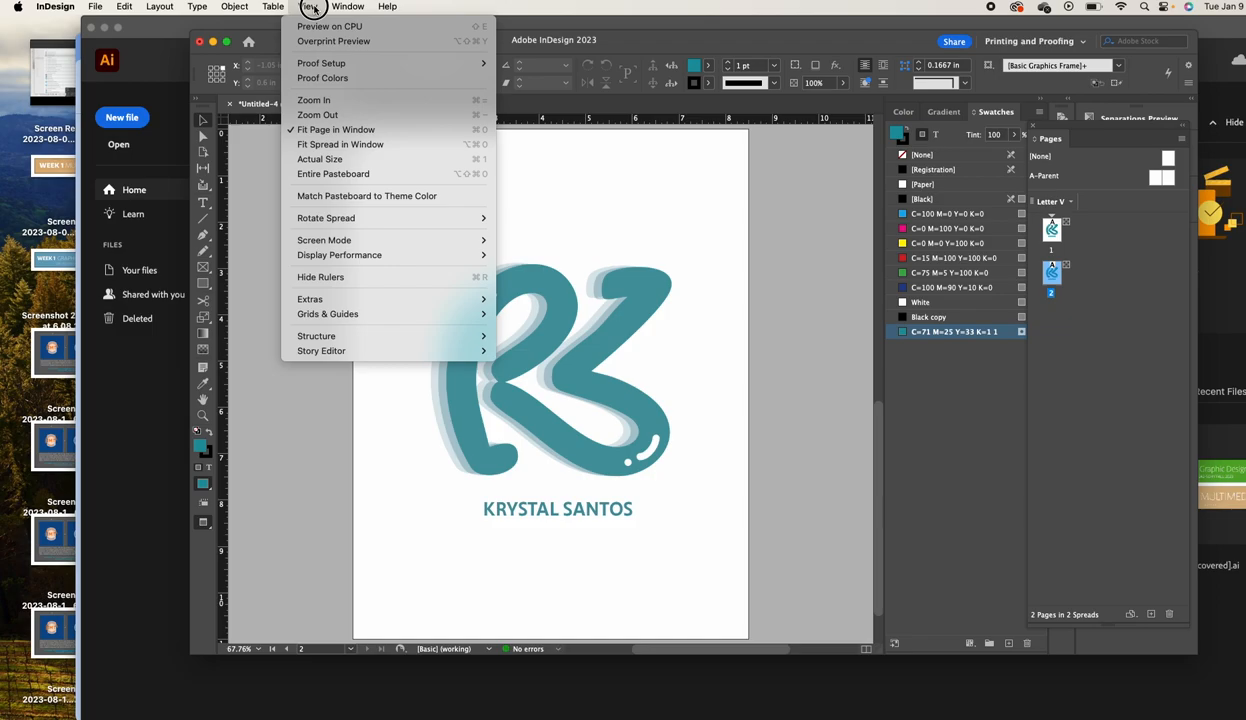
{"action": "left_click", "coordinate": [314, 8]}
{"action": "left_click", "coordinate": [584, 332]}
{"action": "scroll", "coordinate": [622, 490], "scroll_direction": "up", "scroll_amount": 1}
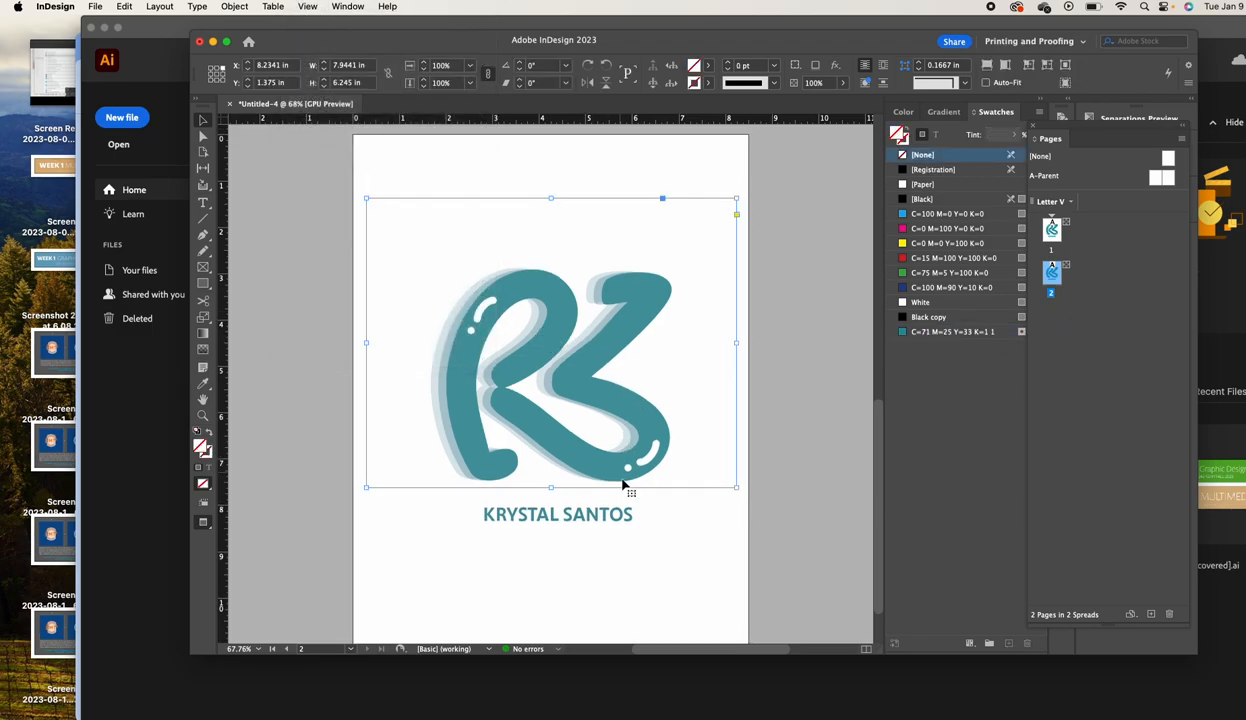
{"action": "left_click", "coordinate": [626, 512], "text": "shift"}
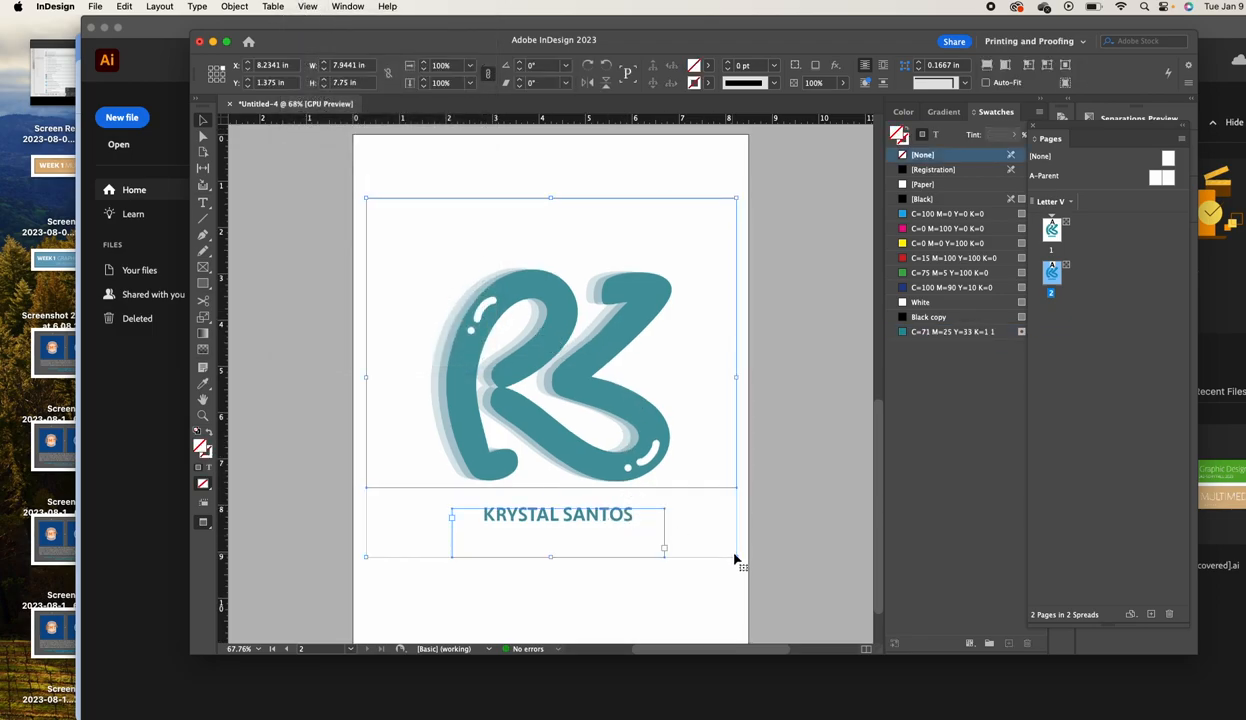
{"action": "left_click_drag", "start_coordinate": [735, 557], "coordinate": [434, 212]}
{"action": "double_click", "coordinate": [417, 247]}
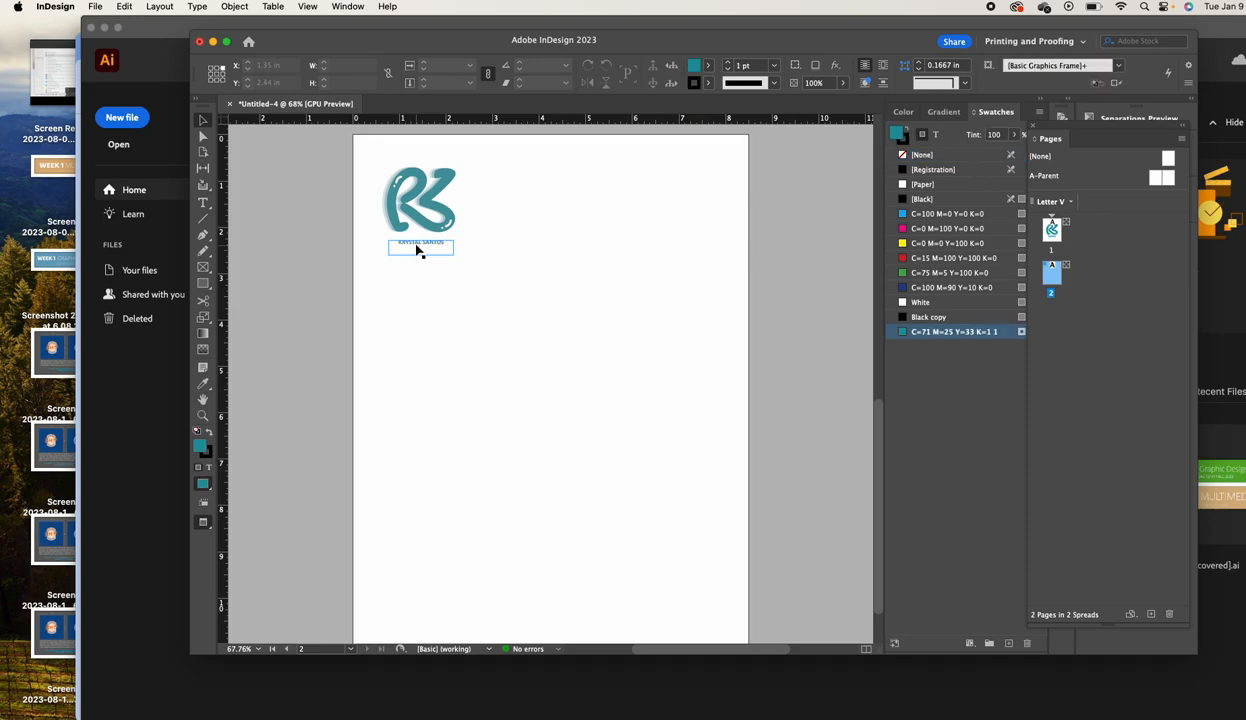
{"action": "triple_click", "coordinate": [415, 243]}
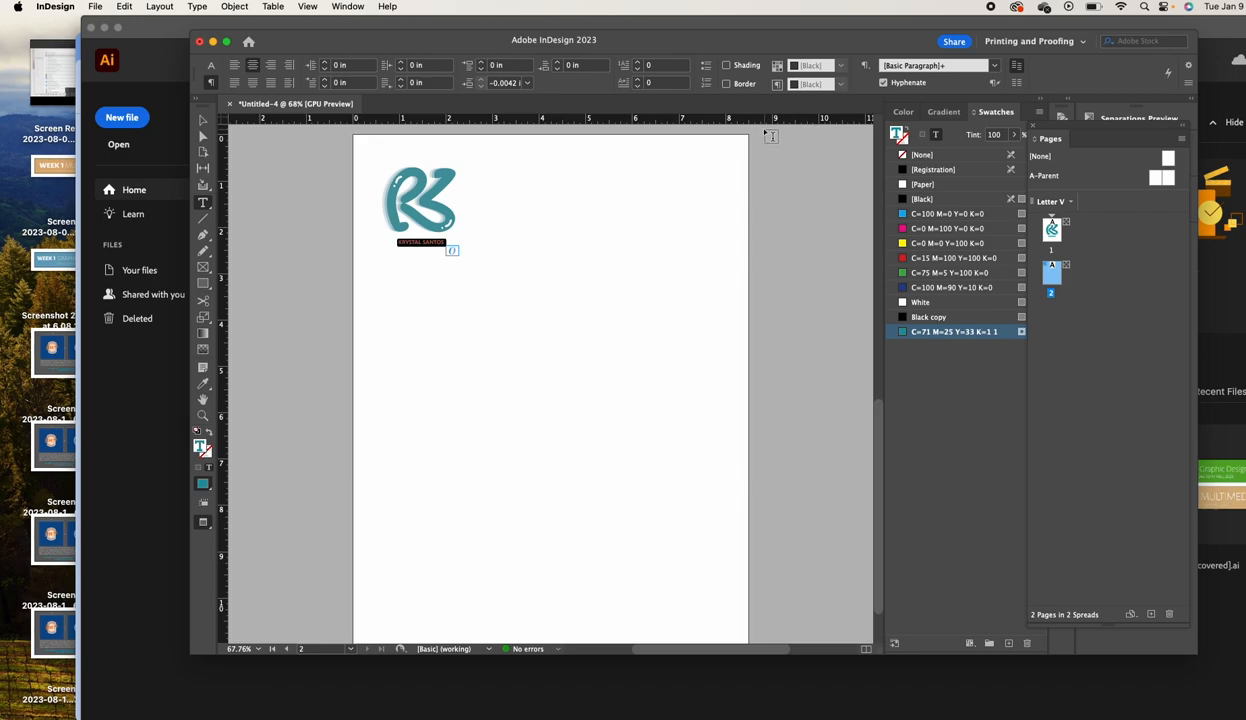
{"action": "key", "text": "super+shift+period"}
{"action": "key", "text": "super+shift+period"}
{"action": "key", "text": "super+shift+period"}
{"action": "left_click", "coordinate": [203, 120]}
{"action": "mouse_move", "coordinate": [452, 253]}
{"action": "left_mouse_down"}
{"action": "mouse_move", "coordinate": [487, 256]}
{"action": "mouse_move", "coordinate": [445, 258]}
{"action": "left_mouse_up"}
{"action": "key", "text": "super+Tab"}
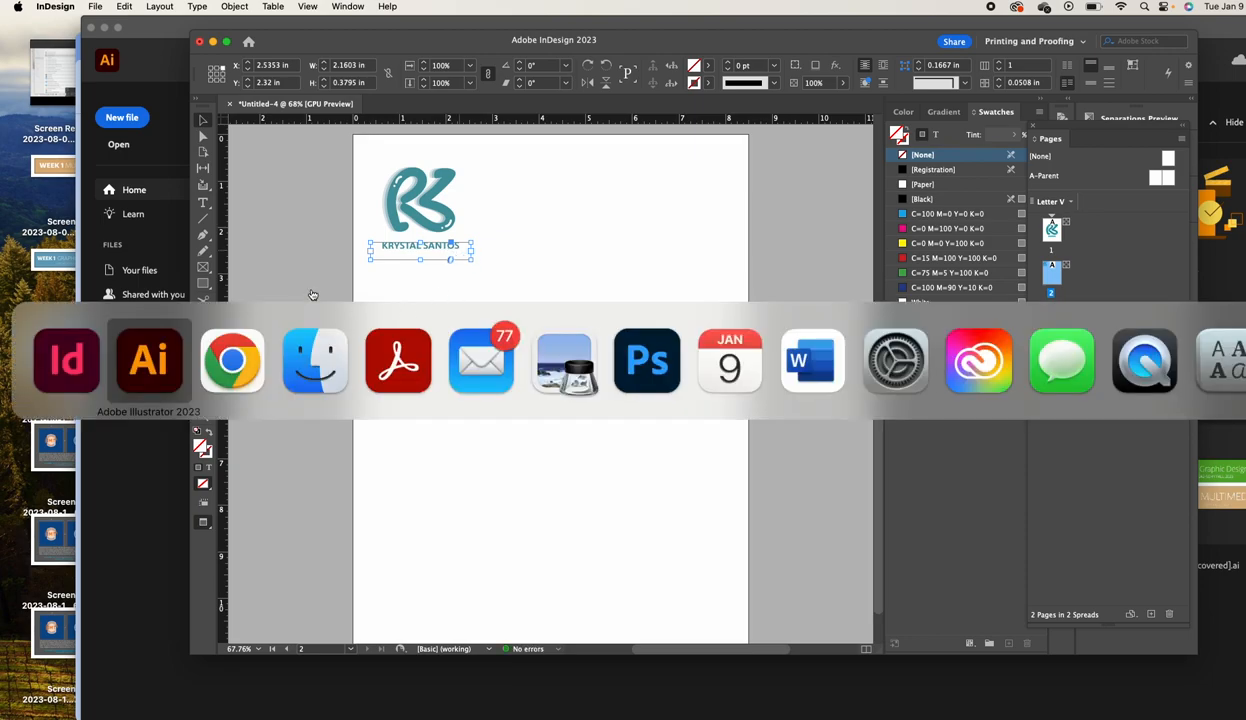
Show frame edges and guides, then move the contact details onto the page under the name
{"action": "left_click", "coordinate": [307, 6]}
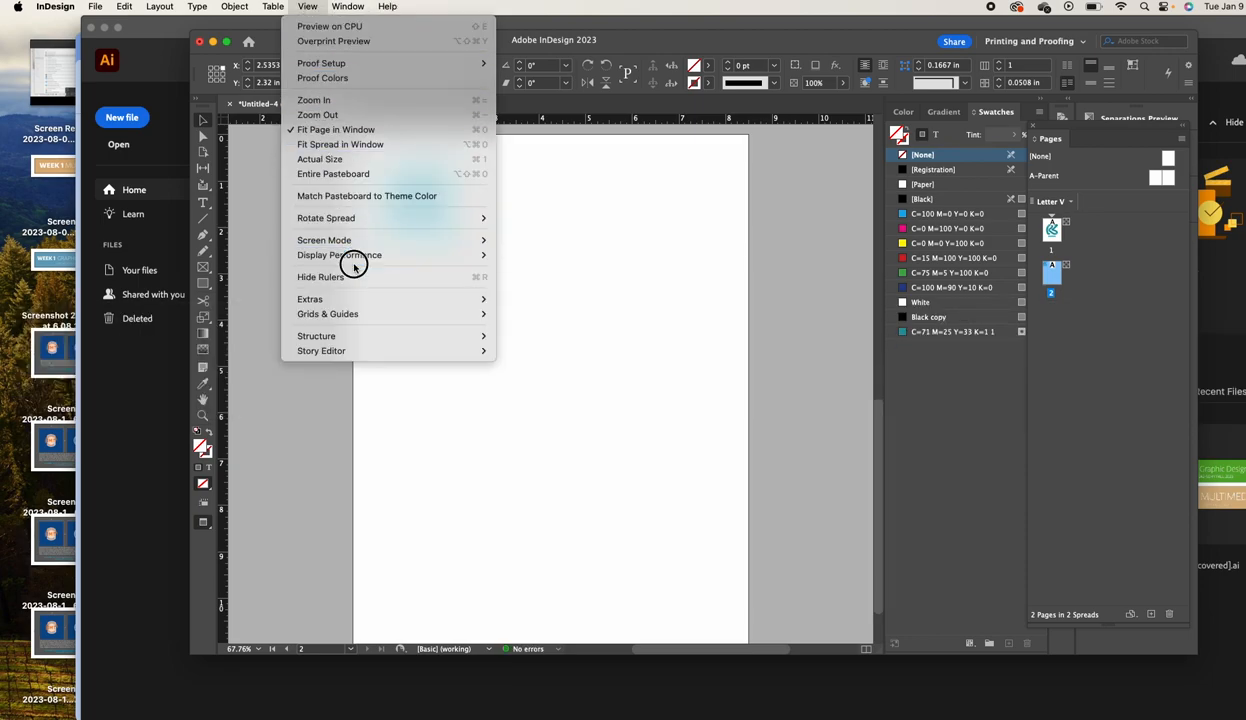
{"action": "mouse_move", "coordinate": [378, 247]}
{"action": "left_click", "coordinate": [520, 240]}
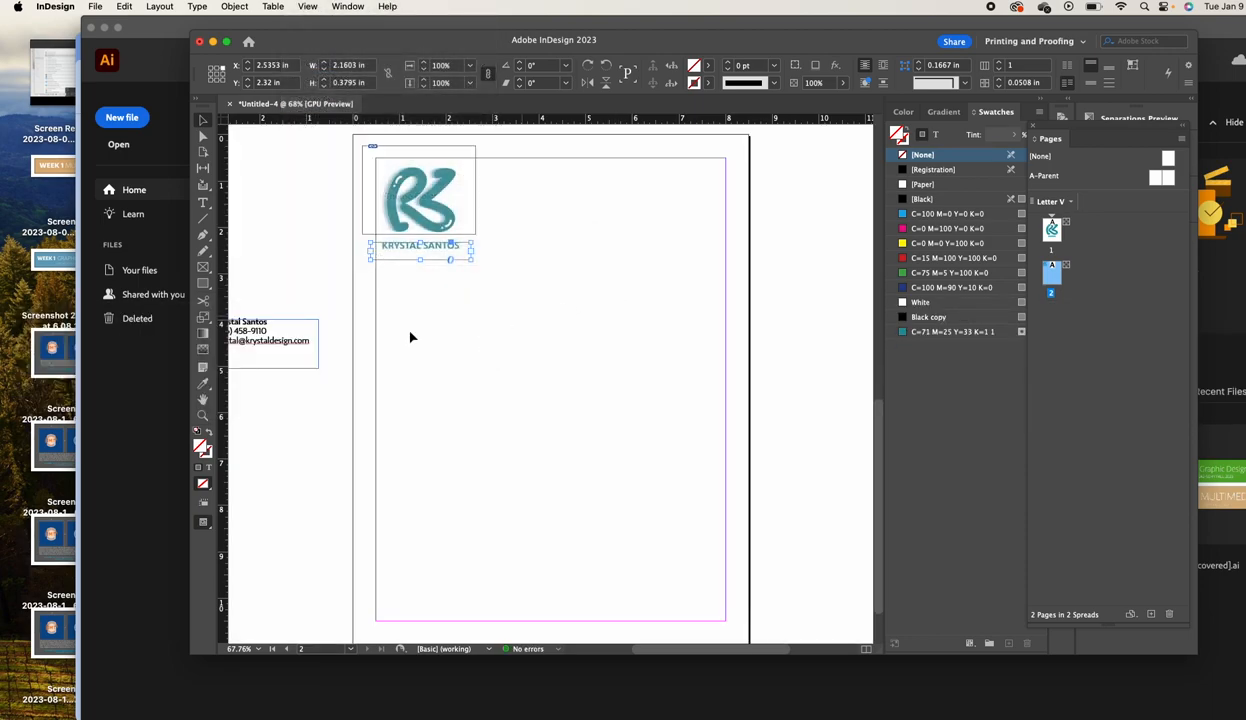
{"action": "left_click_drag", "start_coordinate": [275, 343], "coordinate": [435, 290]}
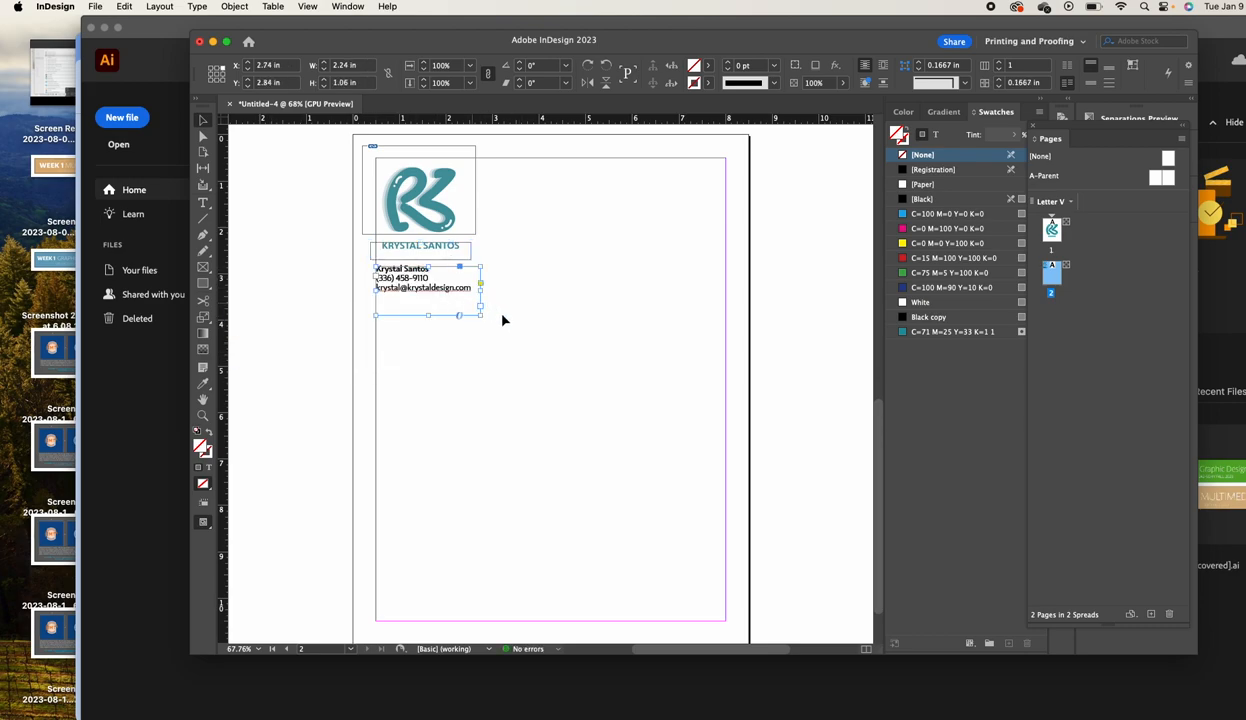
{"action": "left_click", "coordinate": [660, 374]}
Draw a thin bar across the page bottom and set its teal fill tint to 50%
{"action": "left_click", "coordinate": [203, 283]}
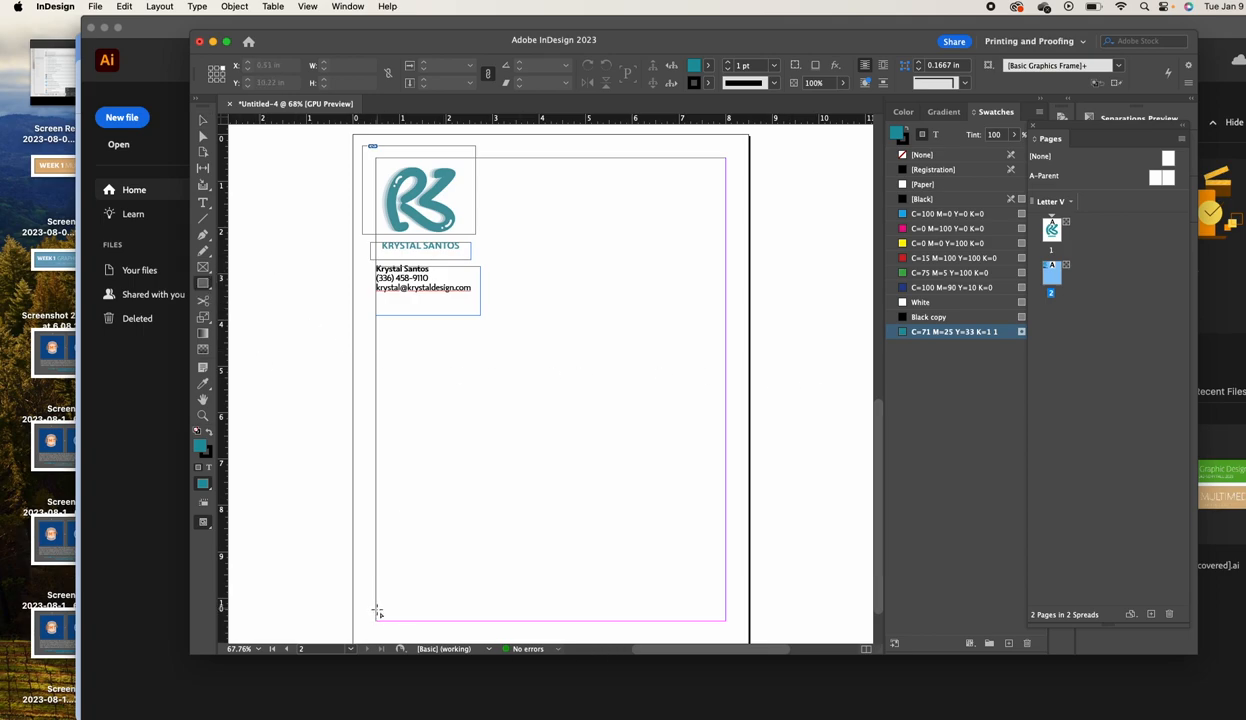
{"action": "left_click_drag", "start_coordinate": [377, 615], "coordinate": [727, 622]}
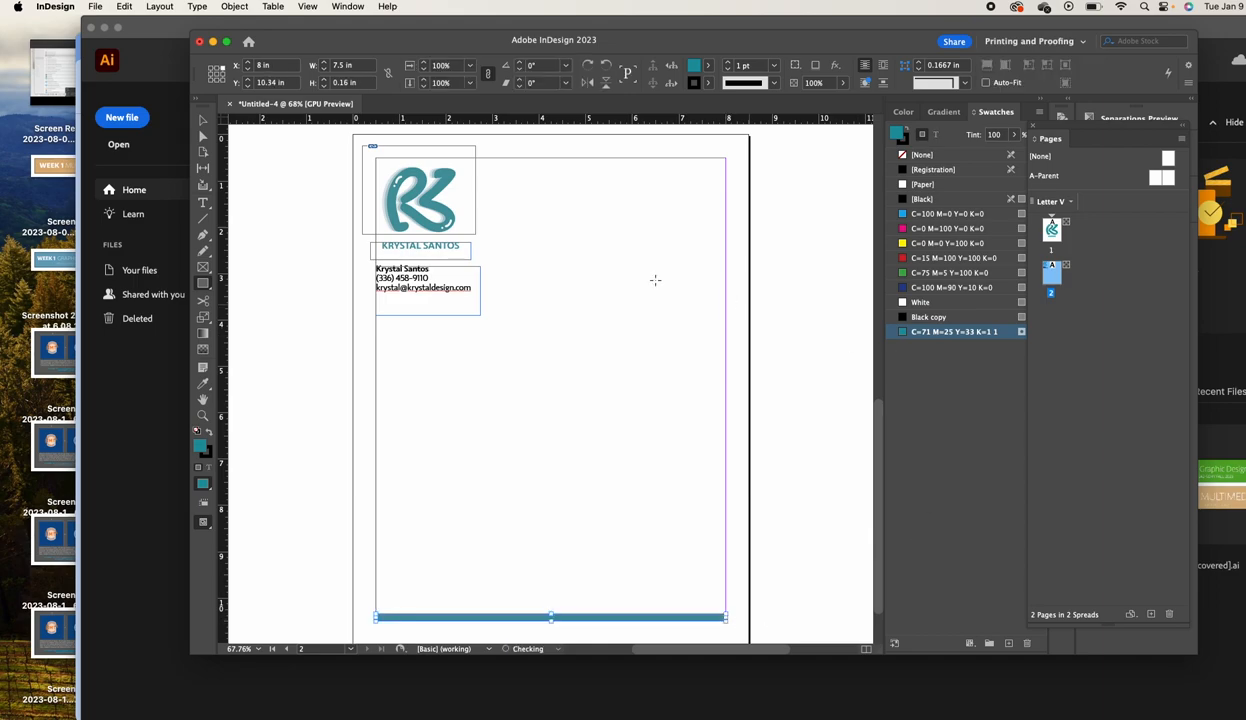
{"action": "left_click", "coordinate": [203, 120]}
{"action": "left_click", "coordinate": [1000, 136]}
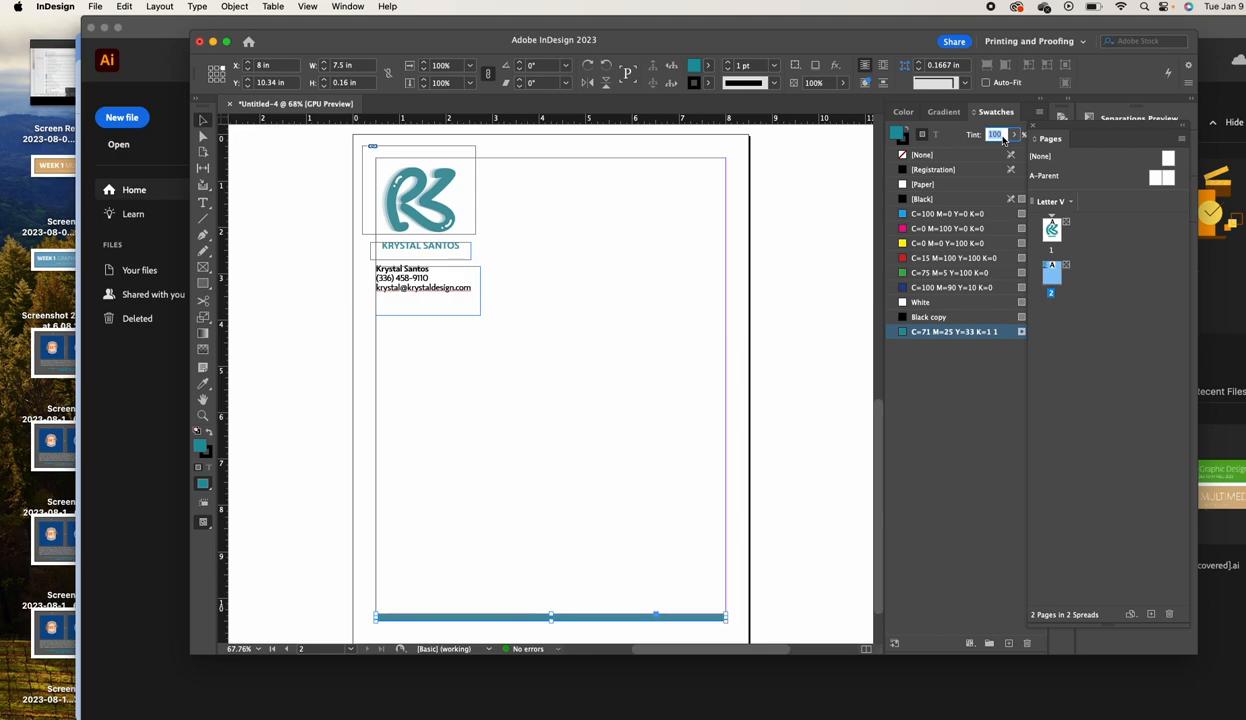
{"action": "type", "text": "50"}
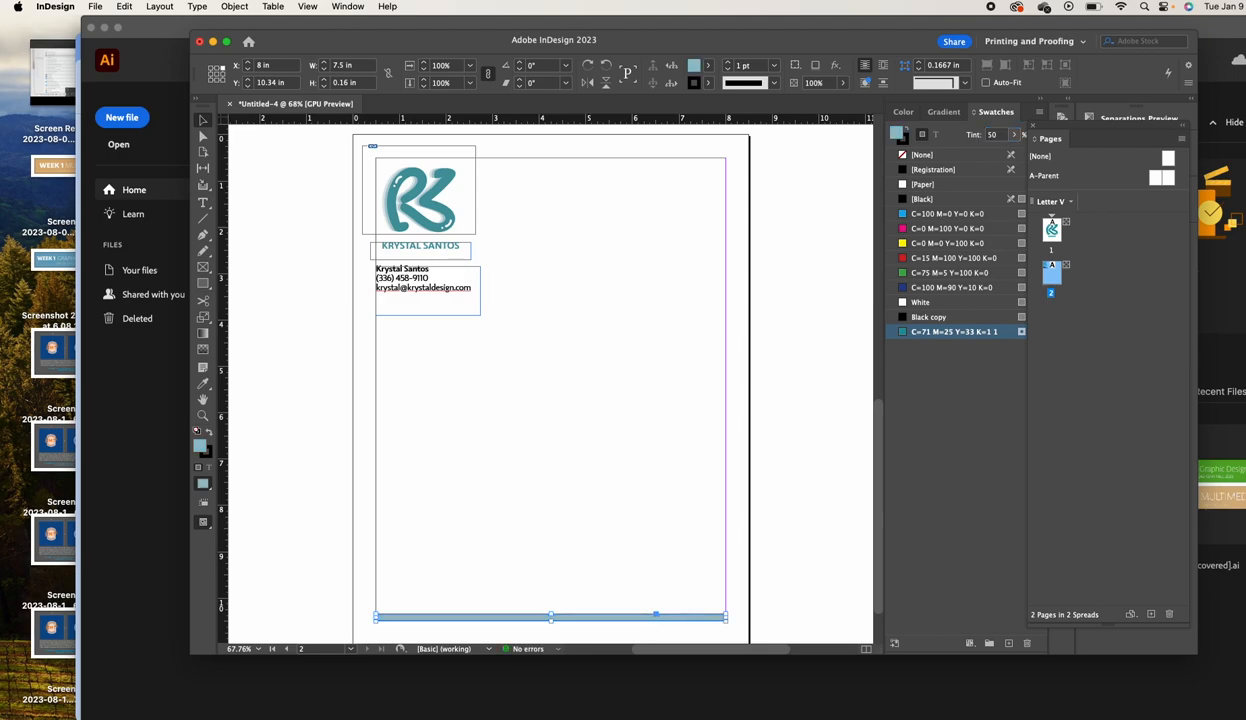
{"action": "scroll", "coordinate": [330, 297], "scroll_direction": "down", "scroll_amount": 1}
{"action": "left_click", "coordinate": [333, 301]}
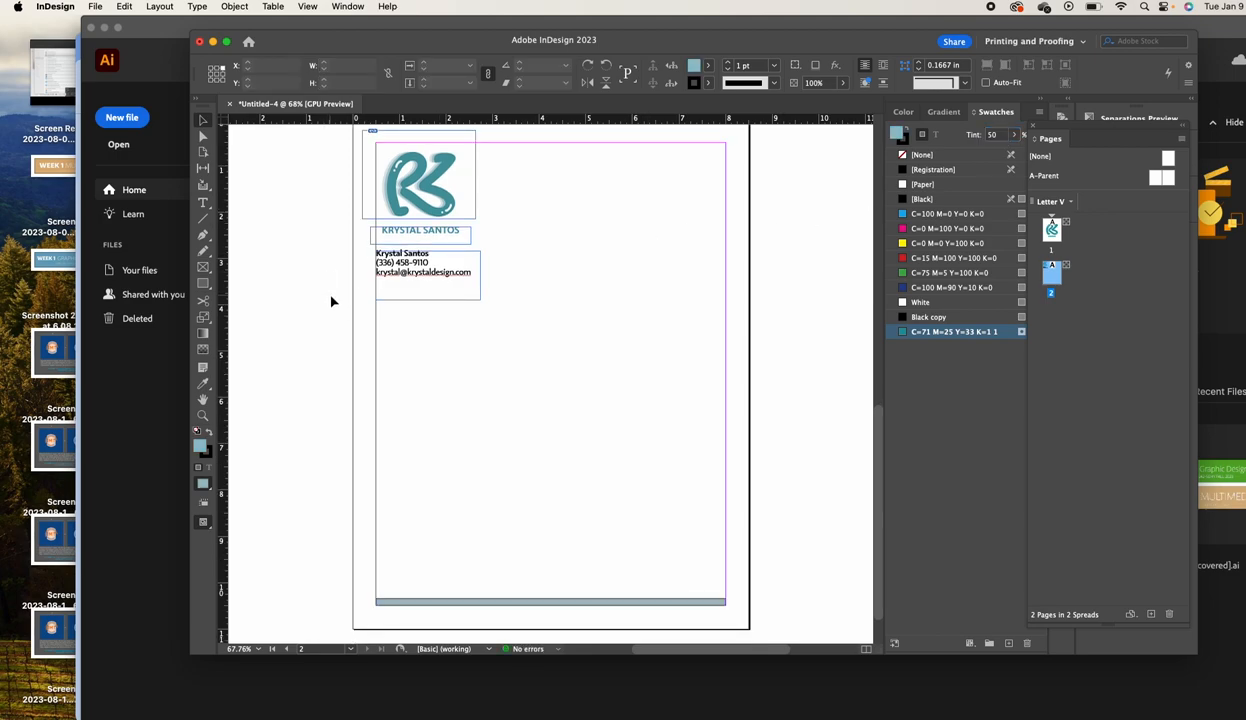
Switch to Preview mode and remove the bottom bar's stroke
{"action": "left_click", "coordinate": [334, 7]}
{"action": "mouse_move", "coordinate": [312, 8]}
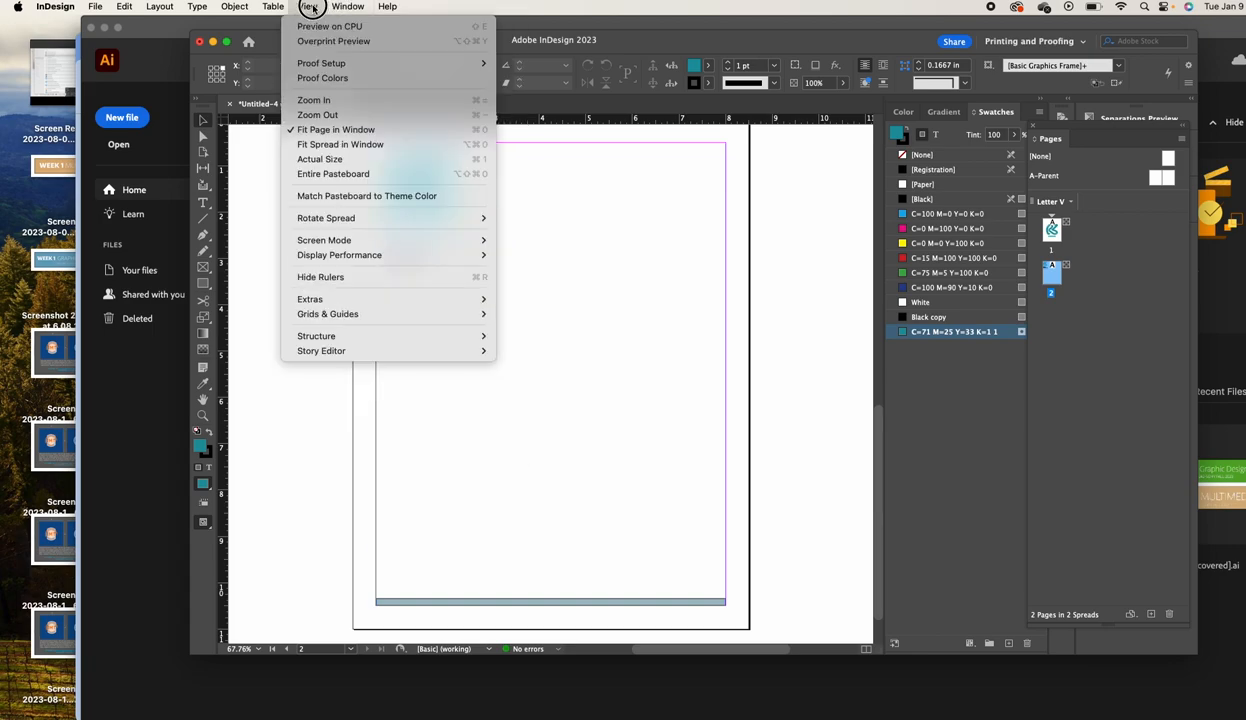
{"action": "mouse_move", "coordinate": [459, 241]}
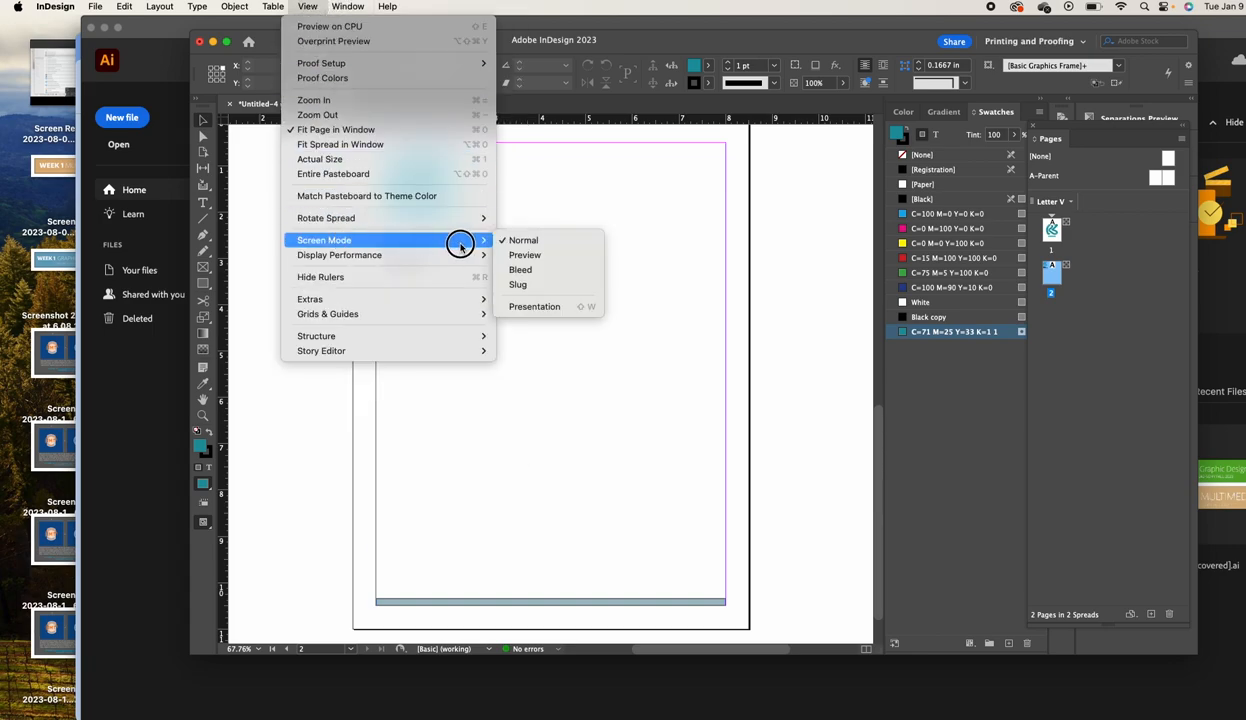
{"action": "left_click", "coordinate": [511, 256]}
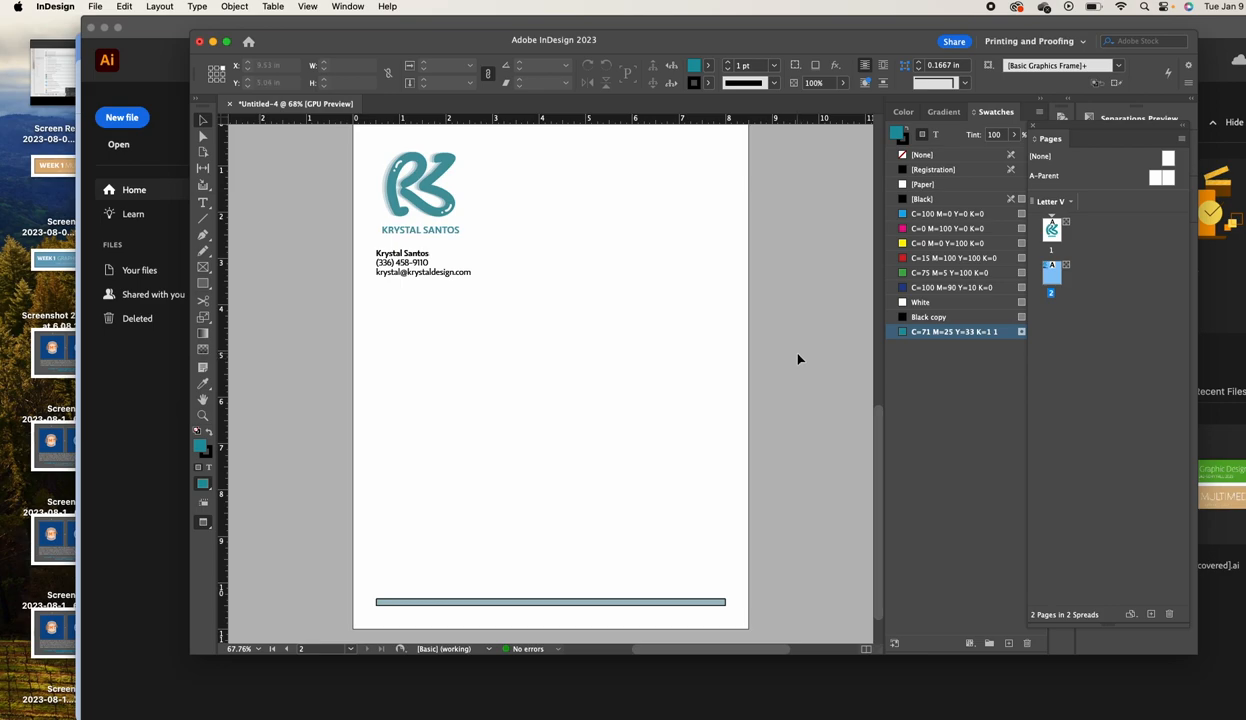
{"action": "left_click", "coordinate": [716, 601]}
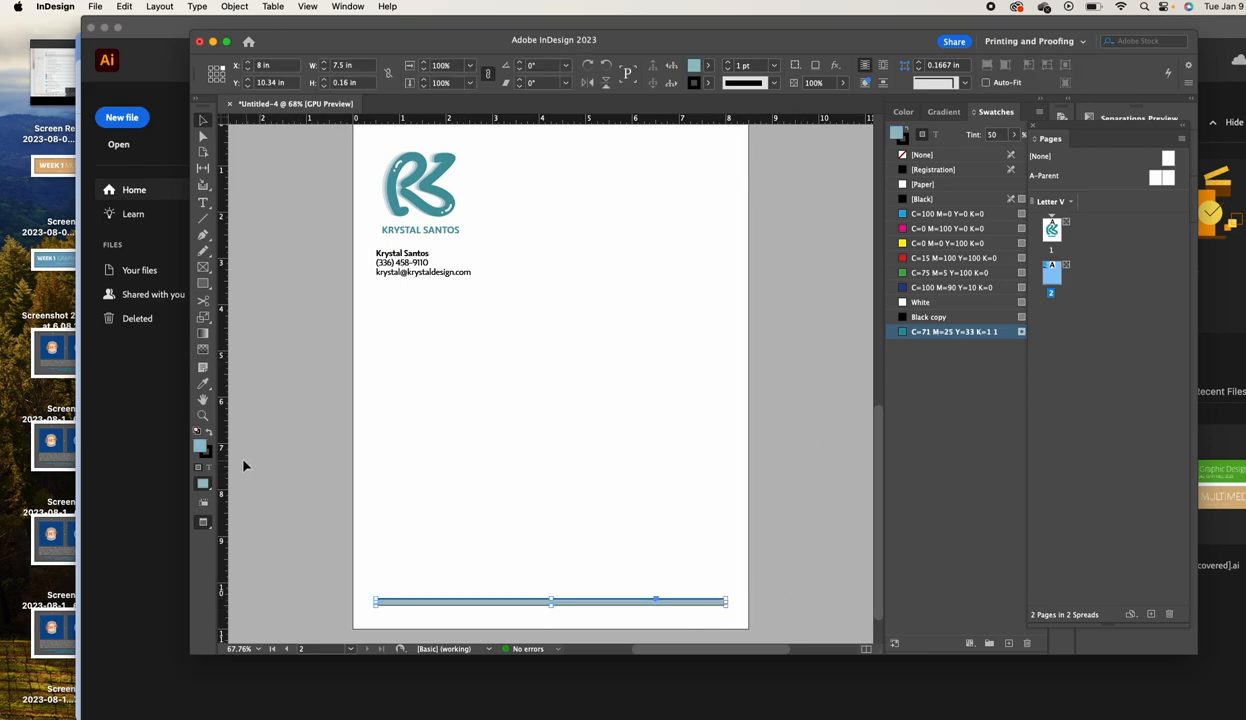
{"action": "left_click", "coordinate": [209, 443]}
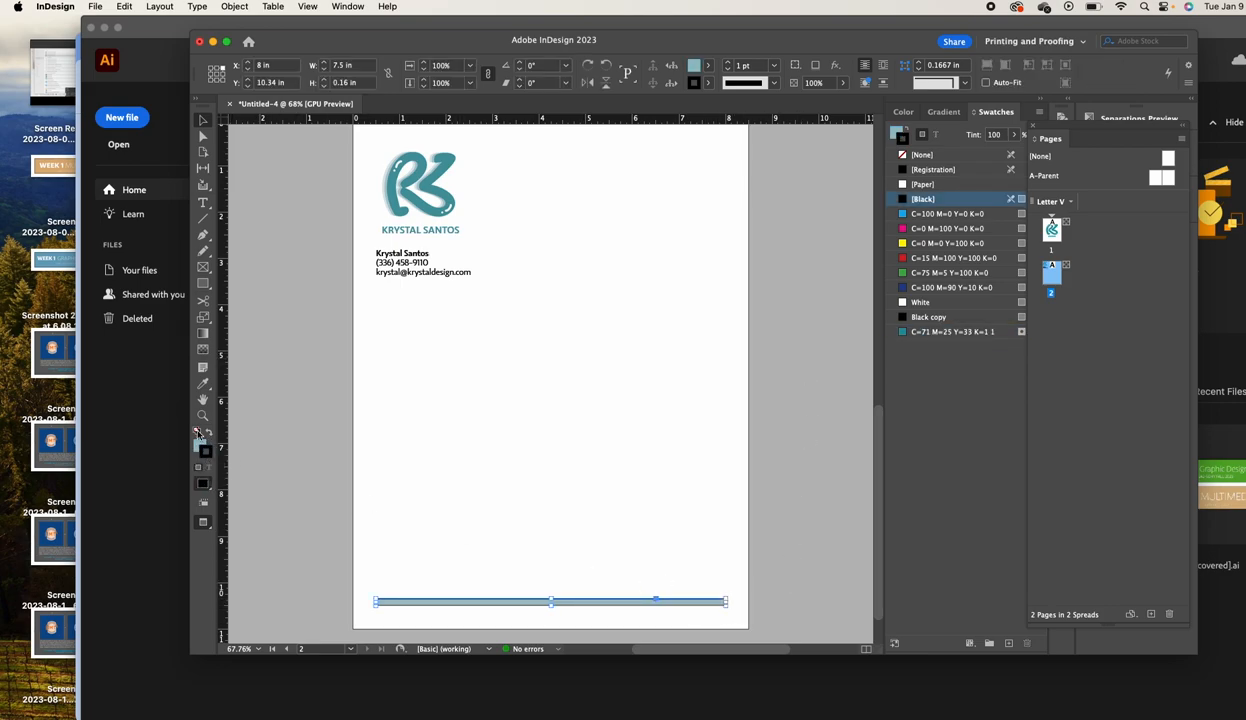
{"action": "left_click", "coordinate": [925, 156]}
{"action": "left_click", "coordinate": [804, 428]}
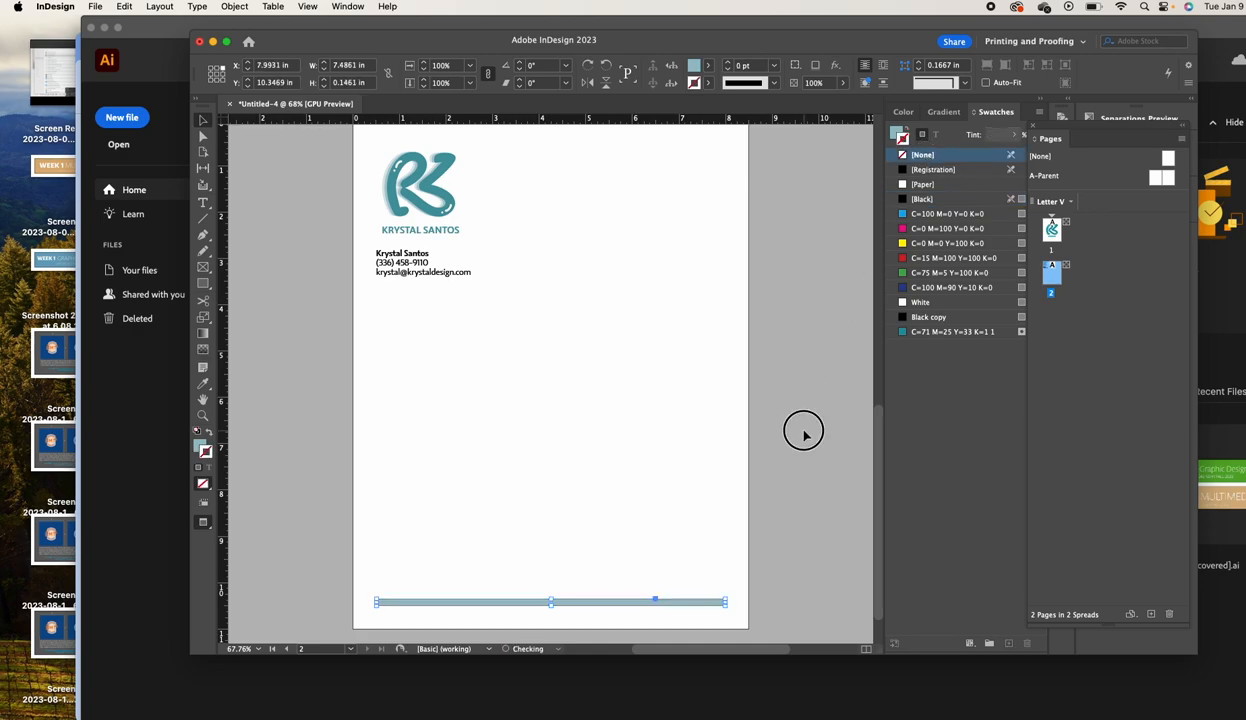
{"action": "scroll", "coordinate": [800, 438], "scroll_direction": "left", "scroll_amount": 3}
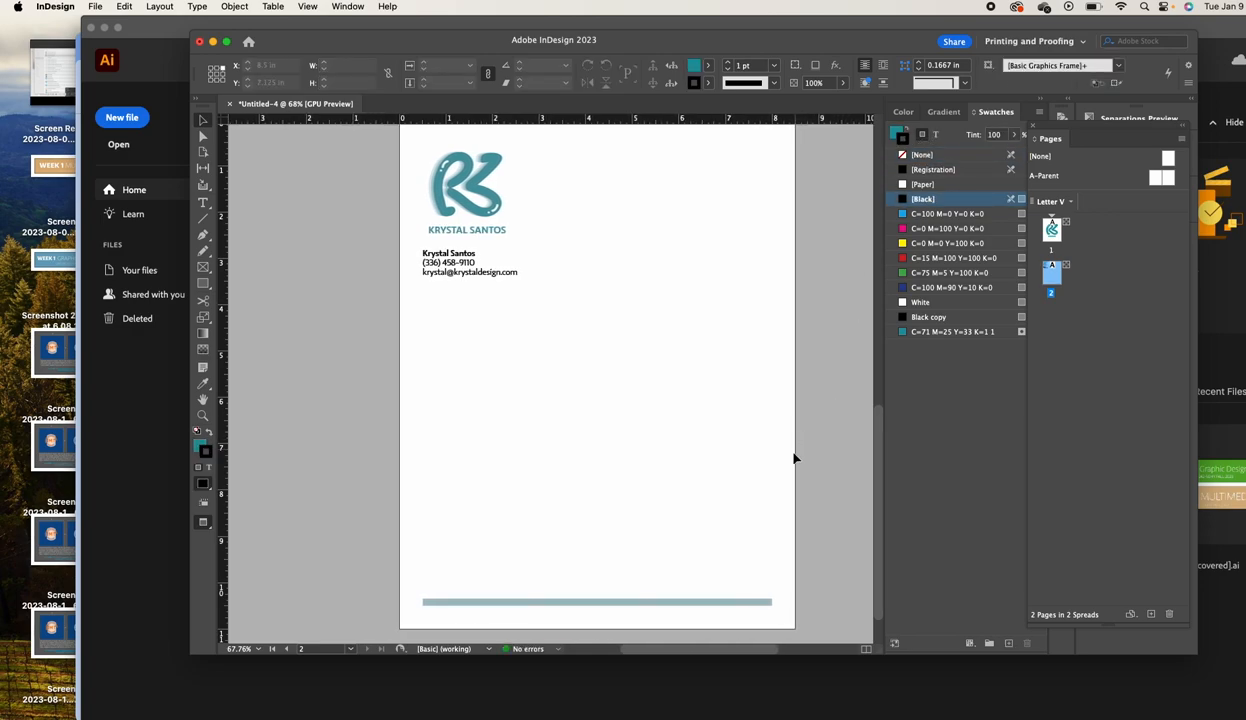
Duplicate the letterhead as page 3 and resize it to a 3.5 × 2 in business card
{"action": "right_click", "coordinate": [1055, 285]}
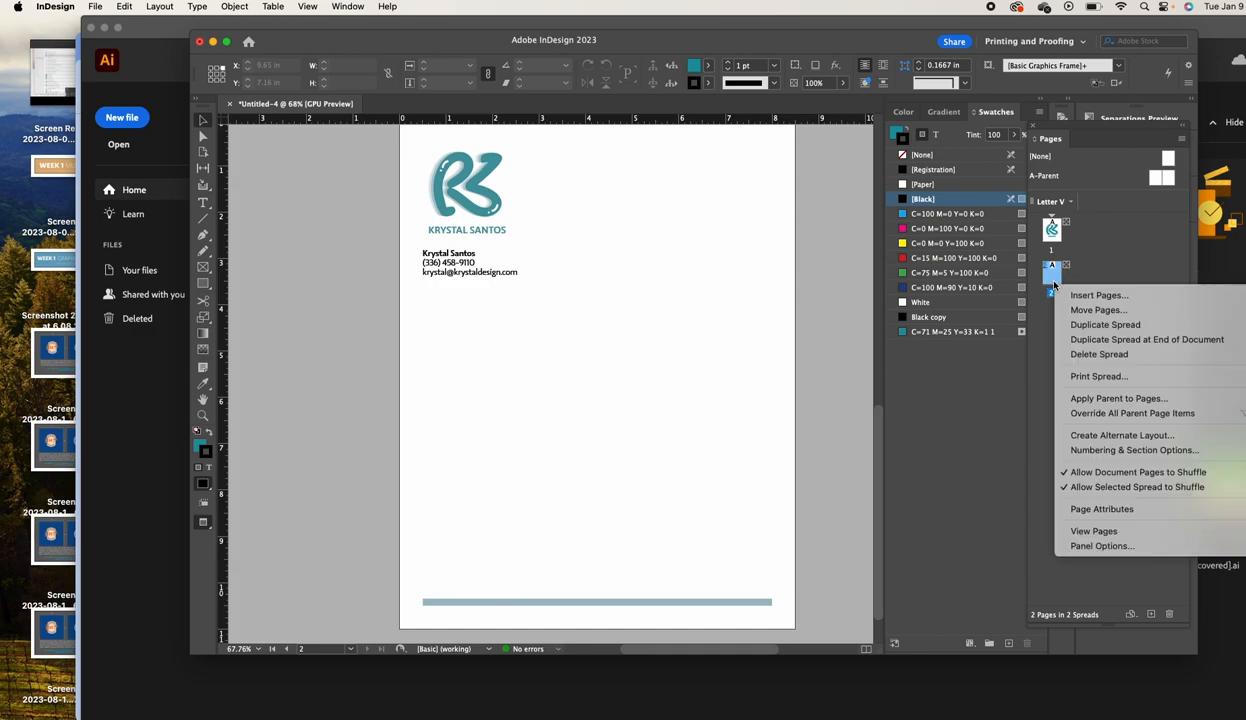
{"action": "left_click", "coordinate": [1105, 325]}
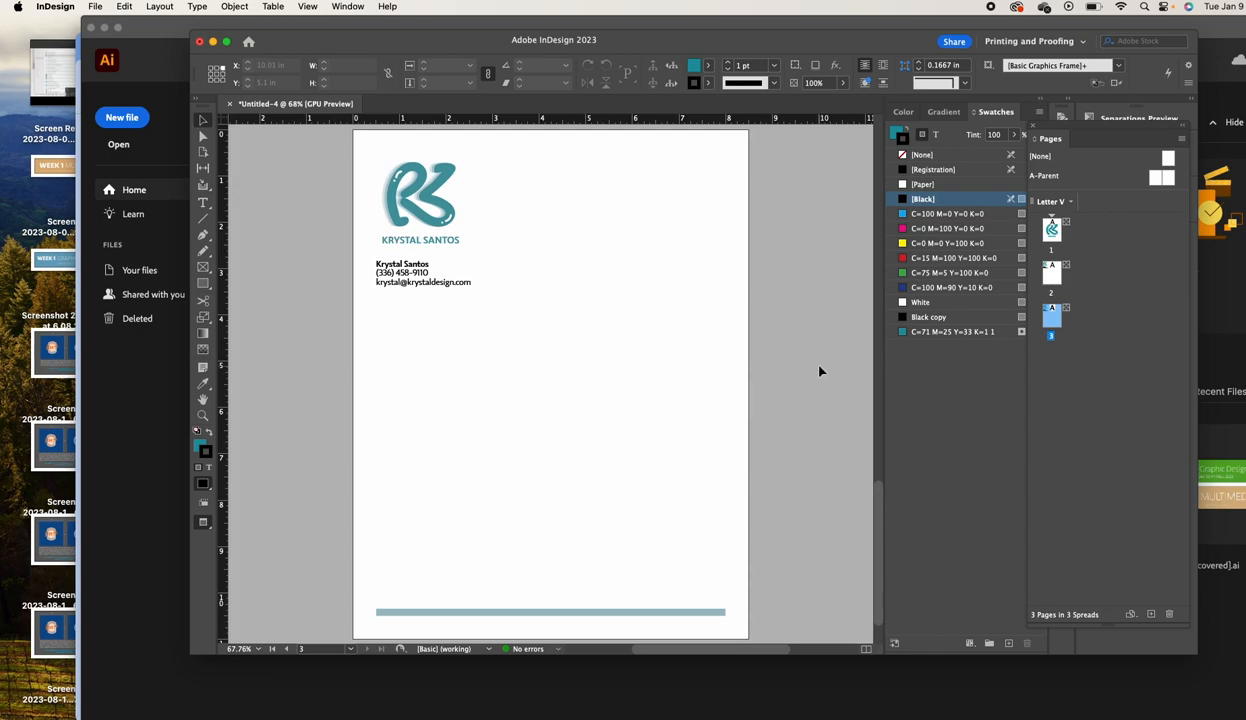
{"action": "left_click", "coordinate": [203, 155]}
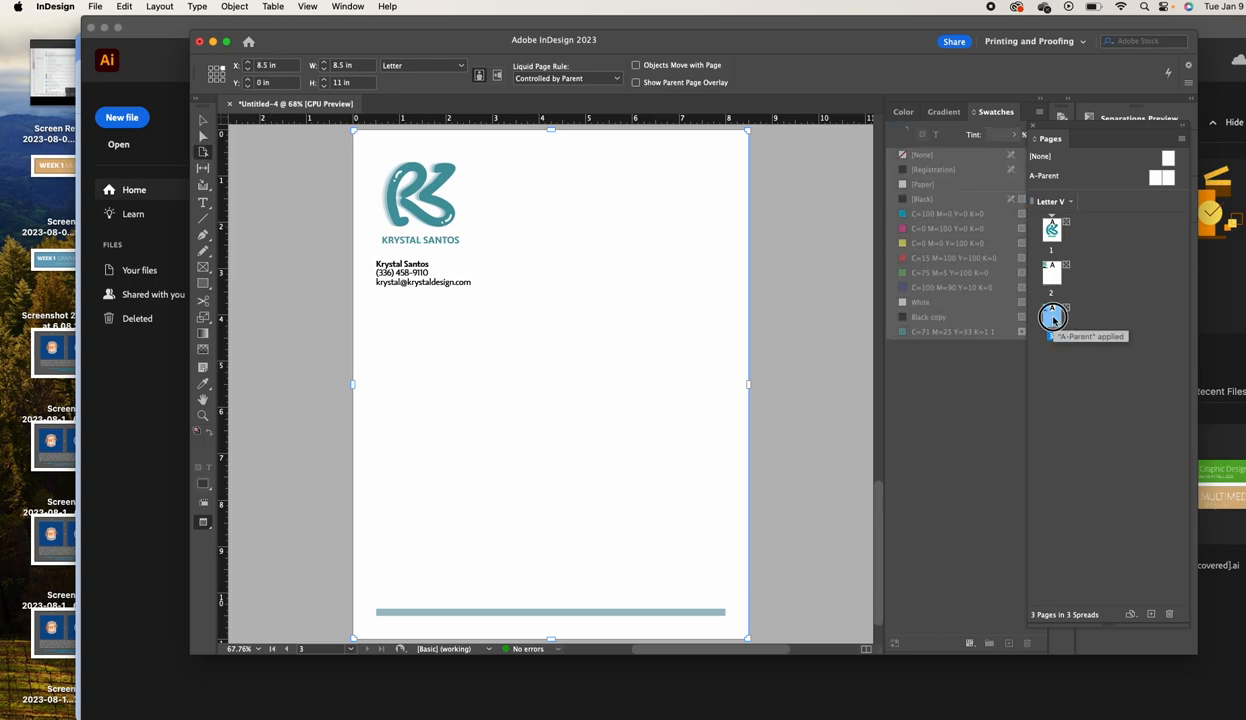
{"action": "left_click", "coordinate": [352, 68]}
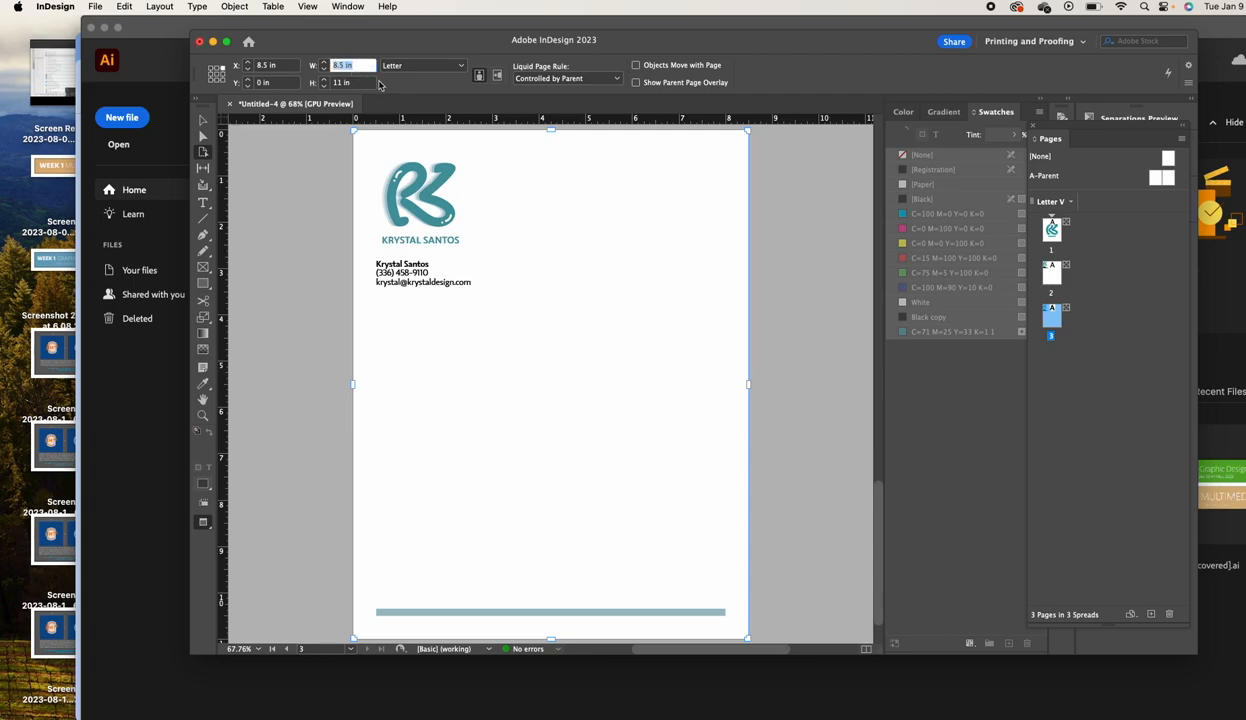
{"action": "type", "text": "8"}
{"action": "type", "text": ".5"}
{"action": "key", "text": "Tab"}
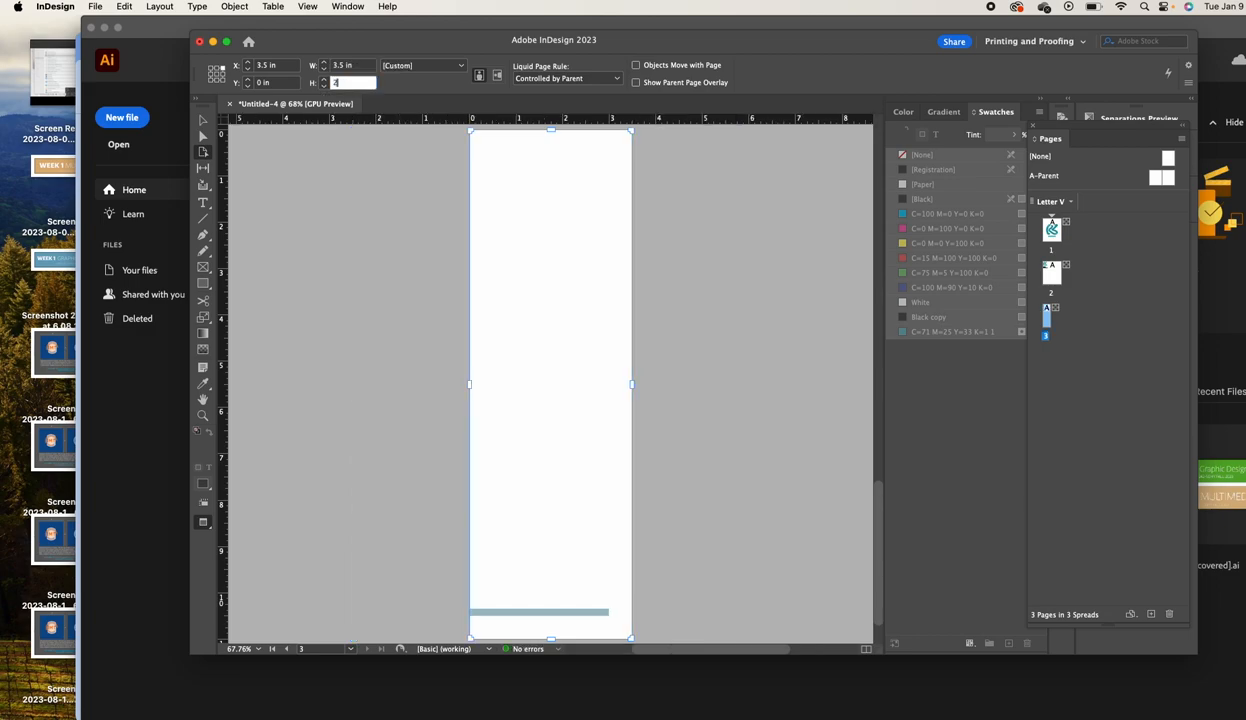
{"action": "key", "text": "Return"}
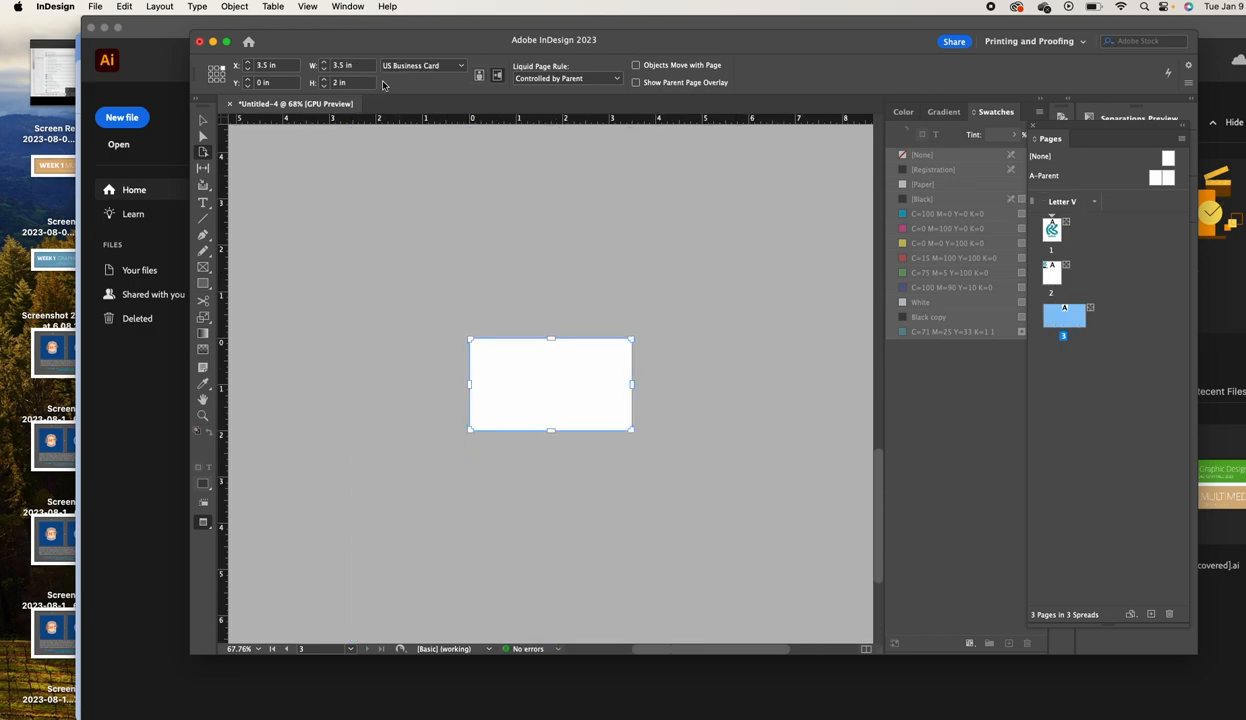
{"action": "left_click", "coordinate": [203, 121]}
{"action": "scroll", "coordinate": [512, 245], "scroll_direction": "up", "scroll_amount": 10}
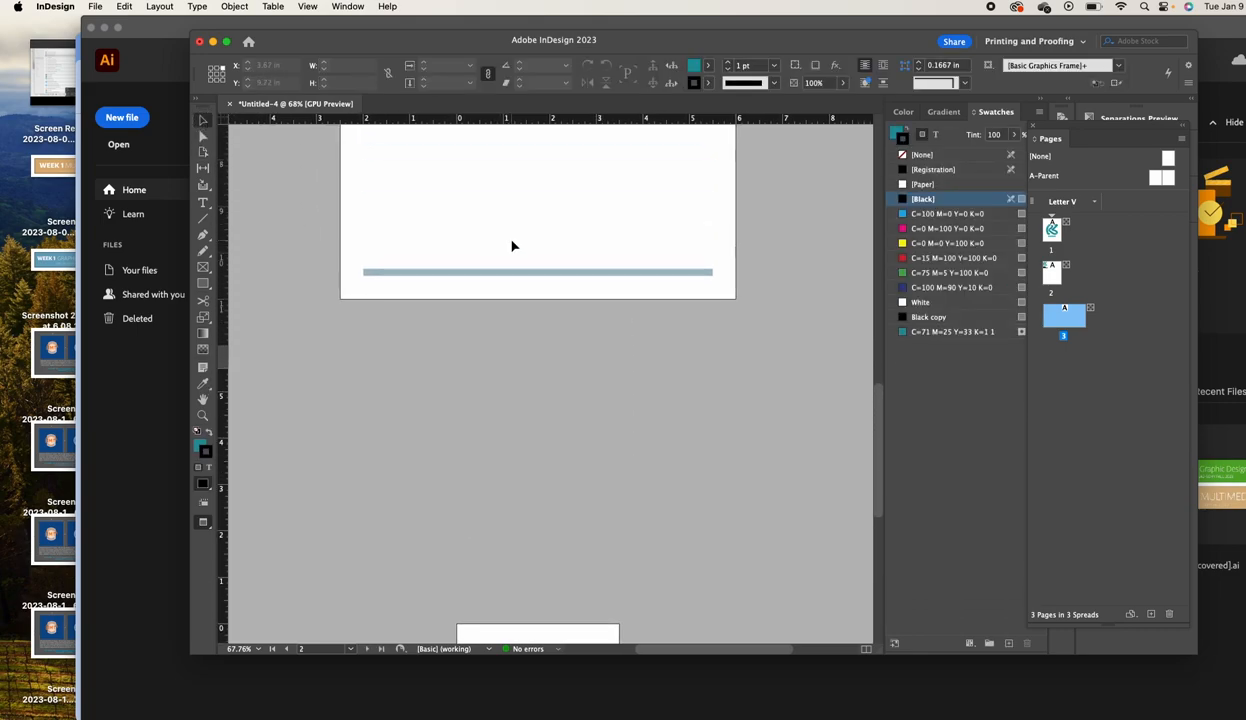
In Normal mode, move the KR logo onto the card with the name and contact text beside it
{"action": "scroll", "coordinate": [512, 245], "scroll_direction": "down", "scroll_amount": 10}
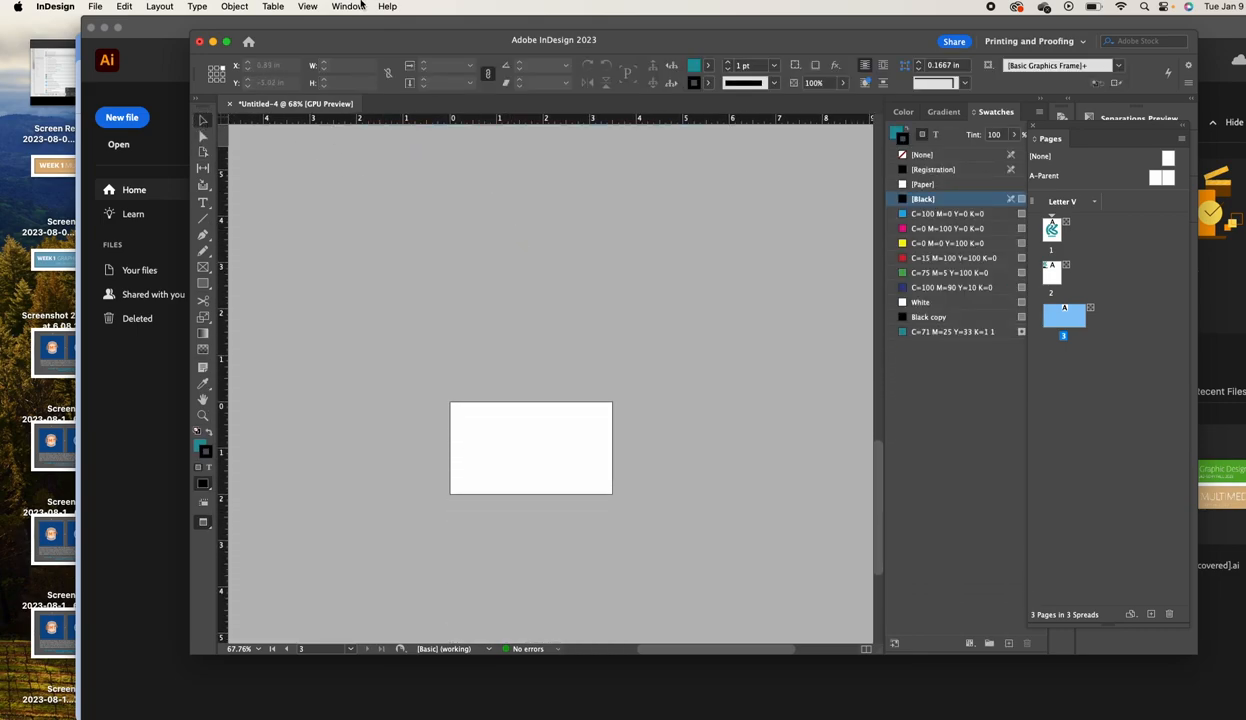
{"action": "left_click", "coordinate": [352, 6]}
{"action": "mouse_move", "coordinate": [309, 6]}
{"action": "mouse_move", "coordinate": [481, 247]}
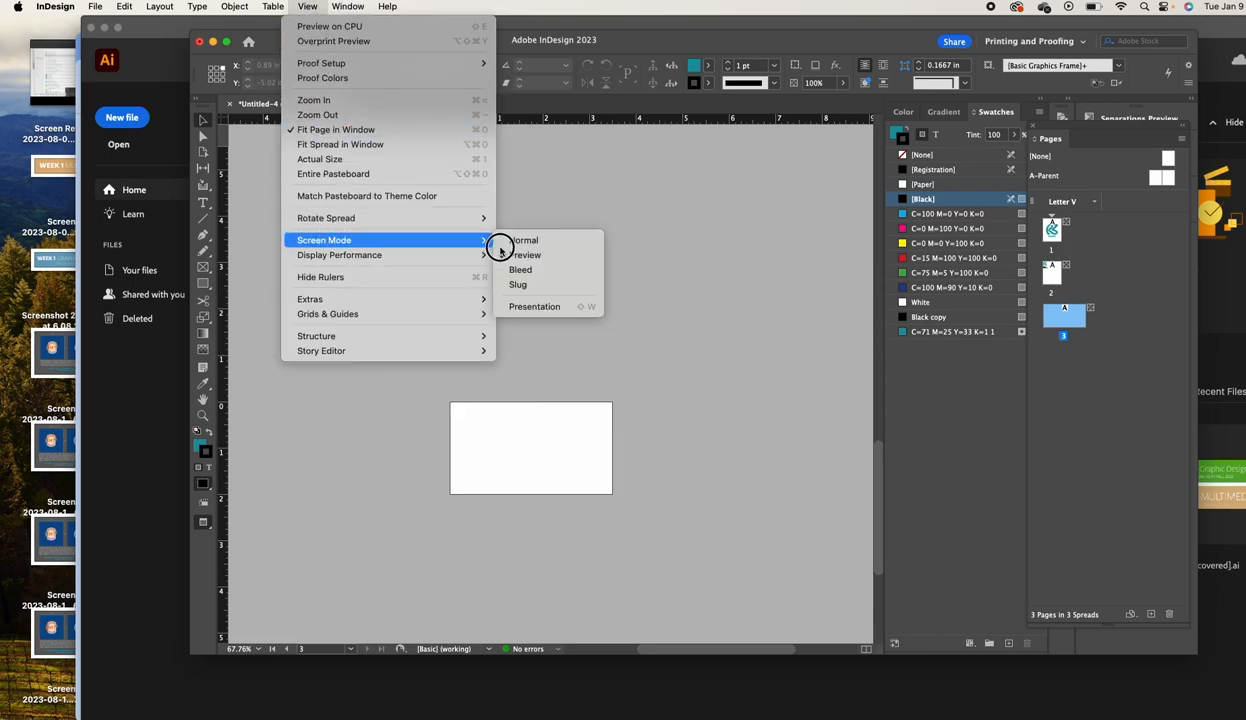
{"action": "left_click", "coordinate": [553, 245]}
{"action": "left_click_drag", "start_coordinate": [323, 470], "coordinate": [508, 466]}
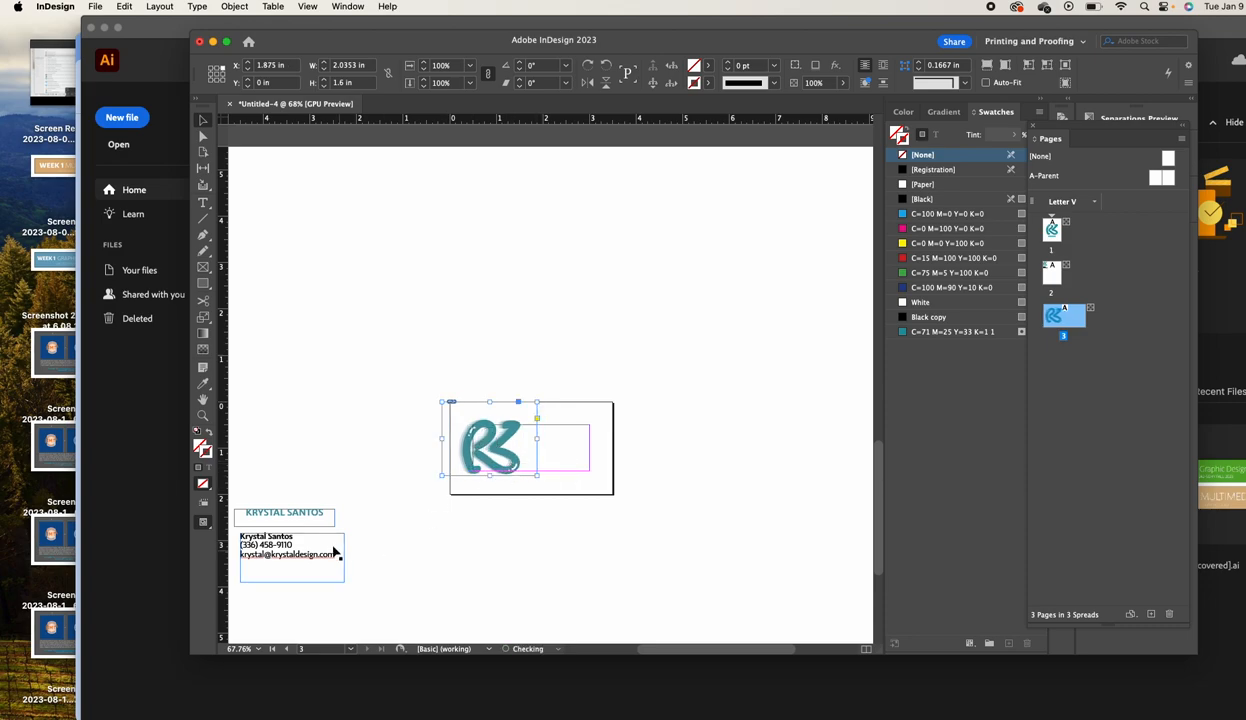
{"action": "left_click", "coordinate": [305, 543]}
{"action": "left_click_drag", "start_coordinate": [311, 520], "coordinate": [618, 482]}
{"action": "key", "text": "super+shift+Tab"}
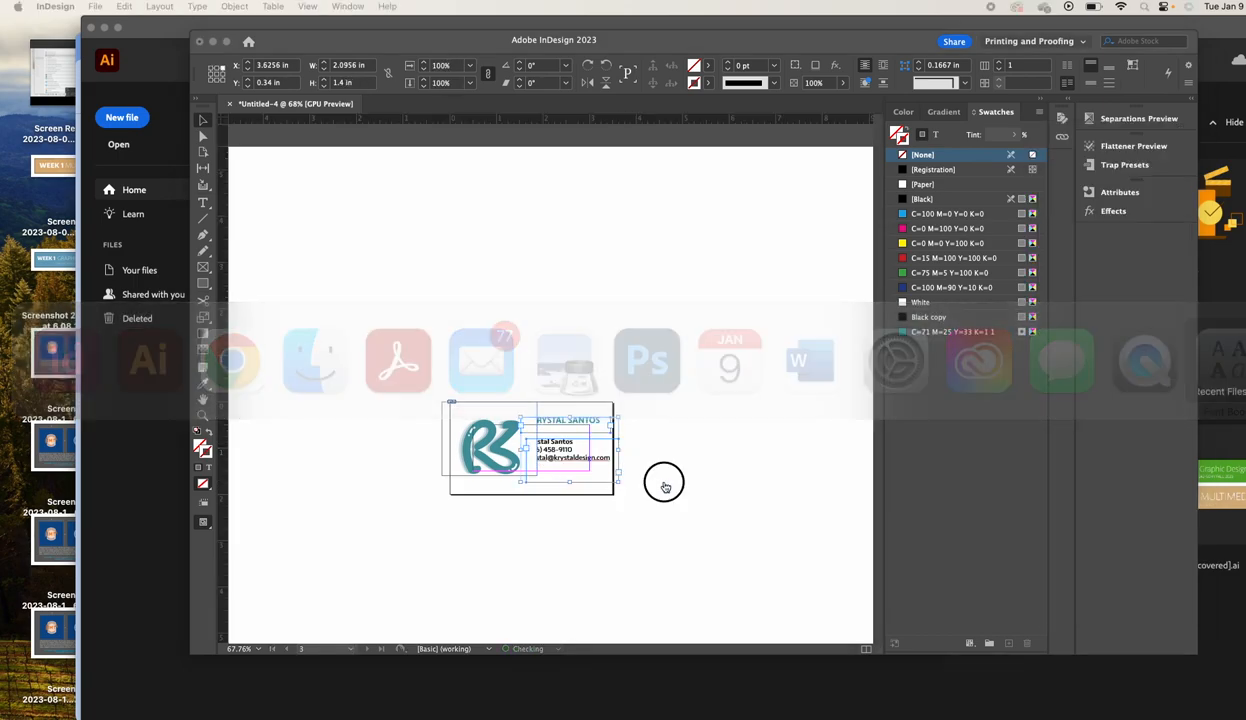
{"action": "left_click", "coordinate": [617, 486]}
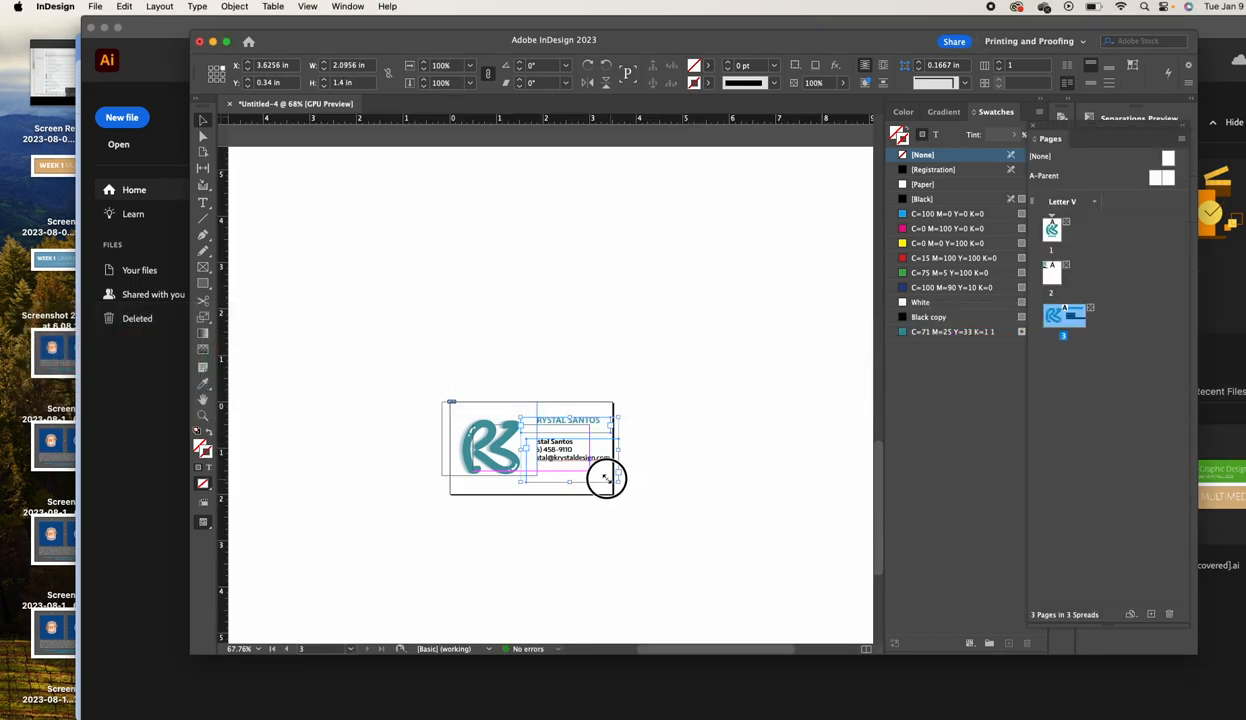
{"action": "left_click_drag", "start_coordinate": [617, 484], "coordinate": [608, 476]}
{"action": "left_click", "coordinate": [669, 470]}
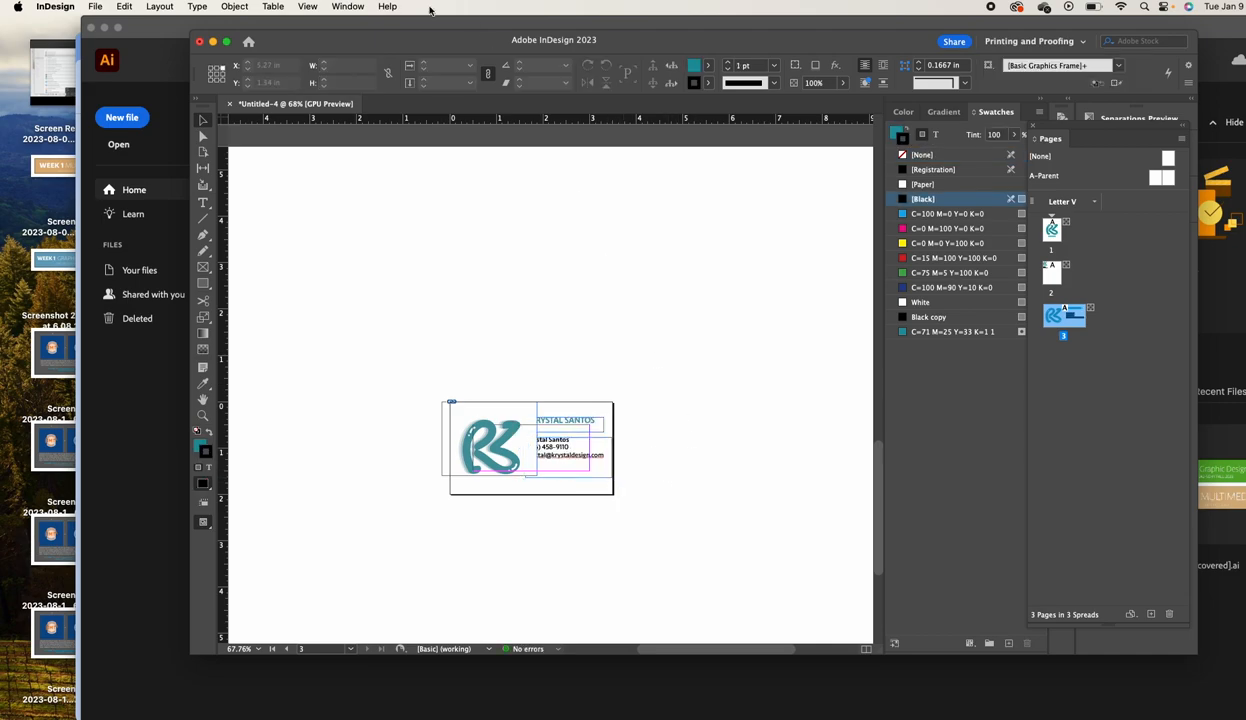
Preview the card, send the logo behind the text, and nudge it slightly right
{"action": "left_click", "coordinate": [305, 7]}
{"action": "mouse_move", "coordinate": [375, 242]}
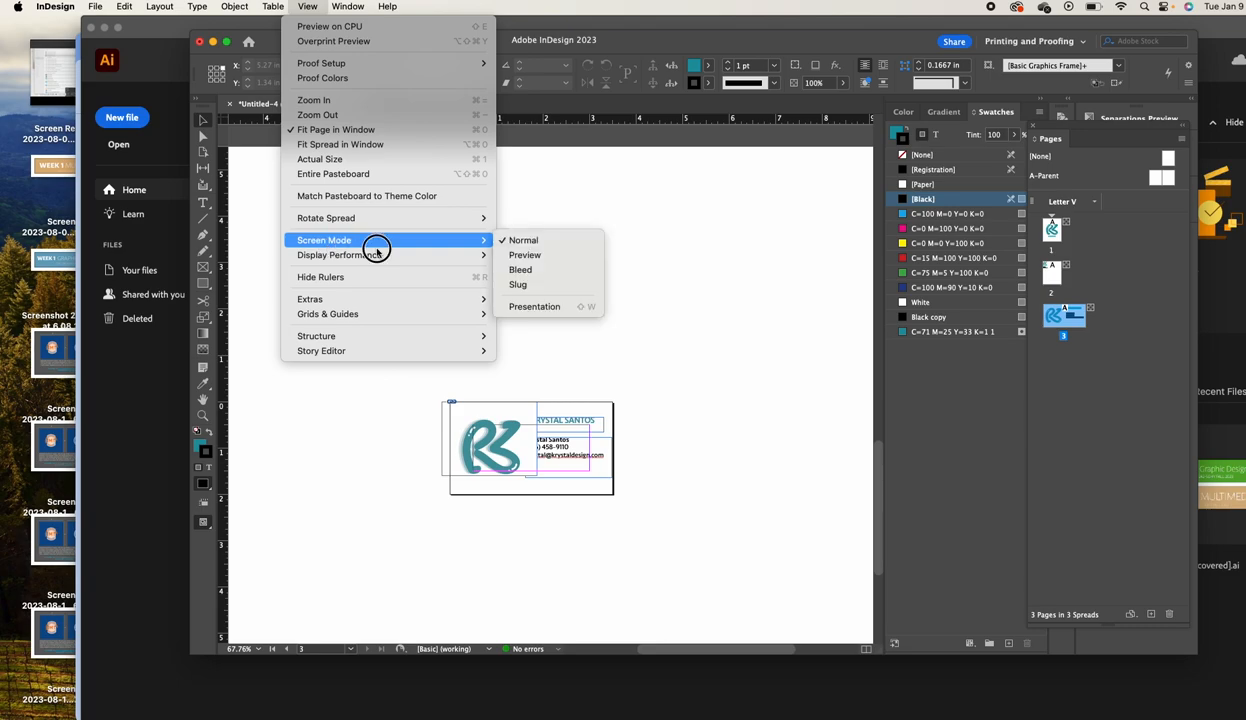
{"action": "left_click", "coordinate": [507, 256]}
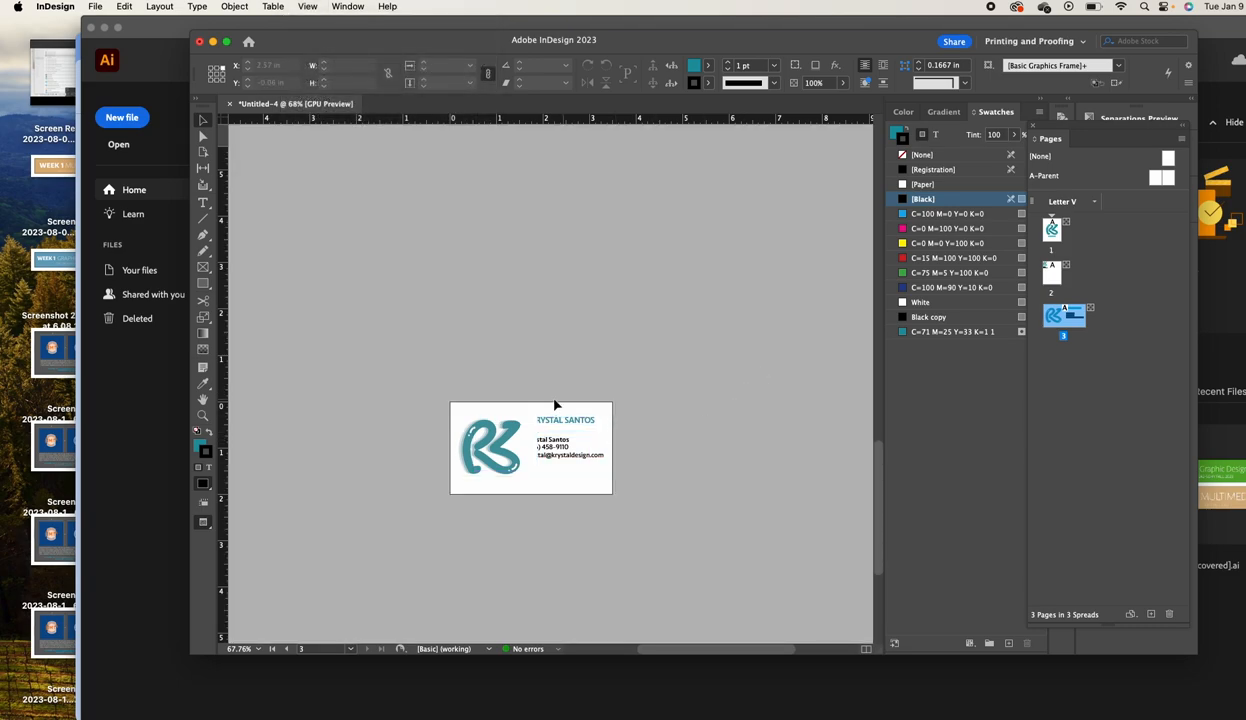
{"action": "left_click", "coordinate": [505, 435]}
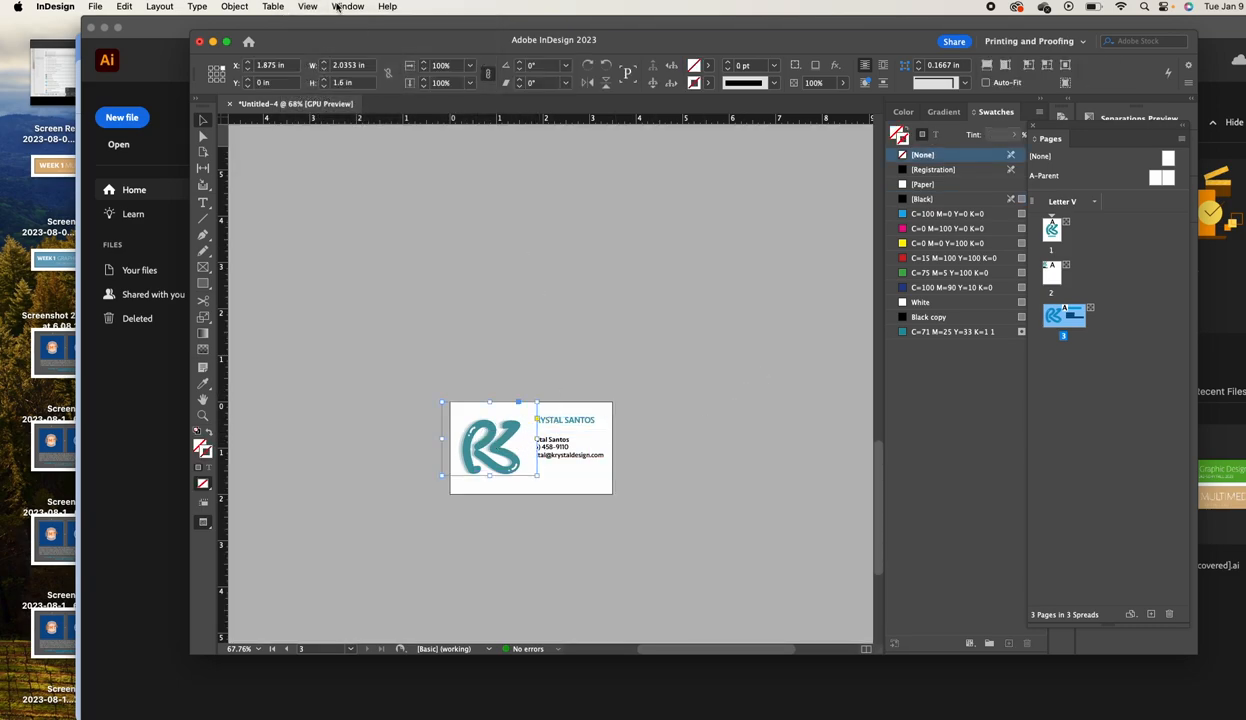
{"action": "left_click", "coordinate": [245, 7]}
{"action": "mouse_move", "coordinate": [300, 56]}
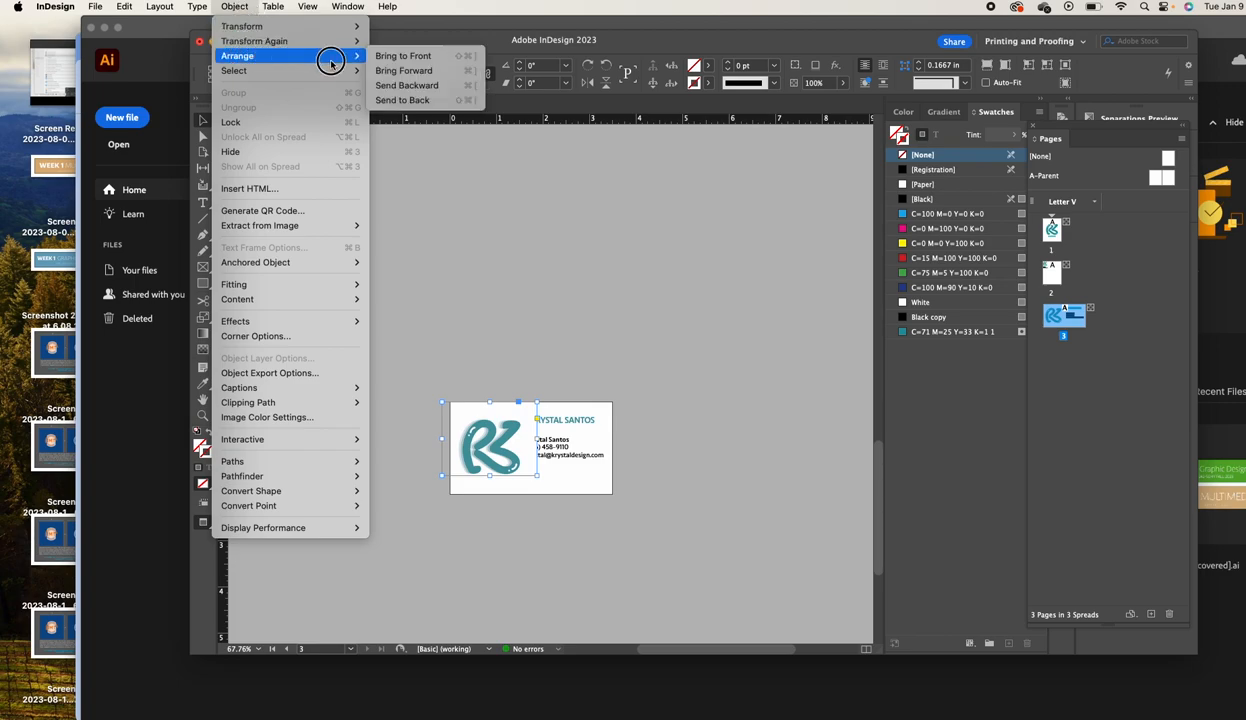
{"action": "left_click", "coordinate": [410, 100]}
{"action": "left_click", "coordinate": [638, 487]}
{"action": "left_click_drag", "start_coordinate": [497, 471], "coordinate": [562, 476]}
Cut the name and contact text frames and enlarge the logo to fill the card
{"action": "left_click", "coordinate": [561, 428], "text": "shift"}
{"action": "scroll", "coordinate": [560, 428], "scroll_direction": "left", "scroll_amount": 1}
{"action": "key", "text": "Delete"}
{"action": "left_click", "coordinate": [528, 466]}
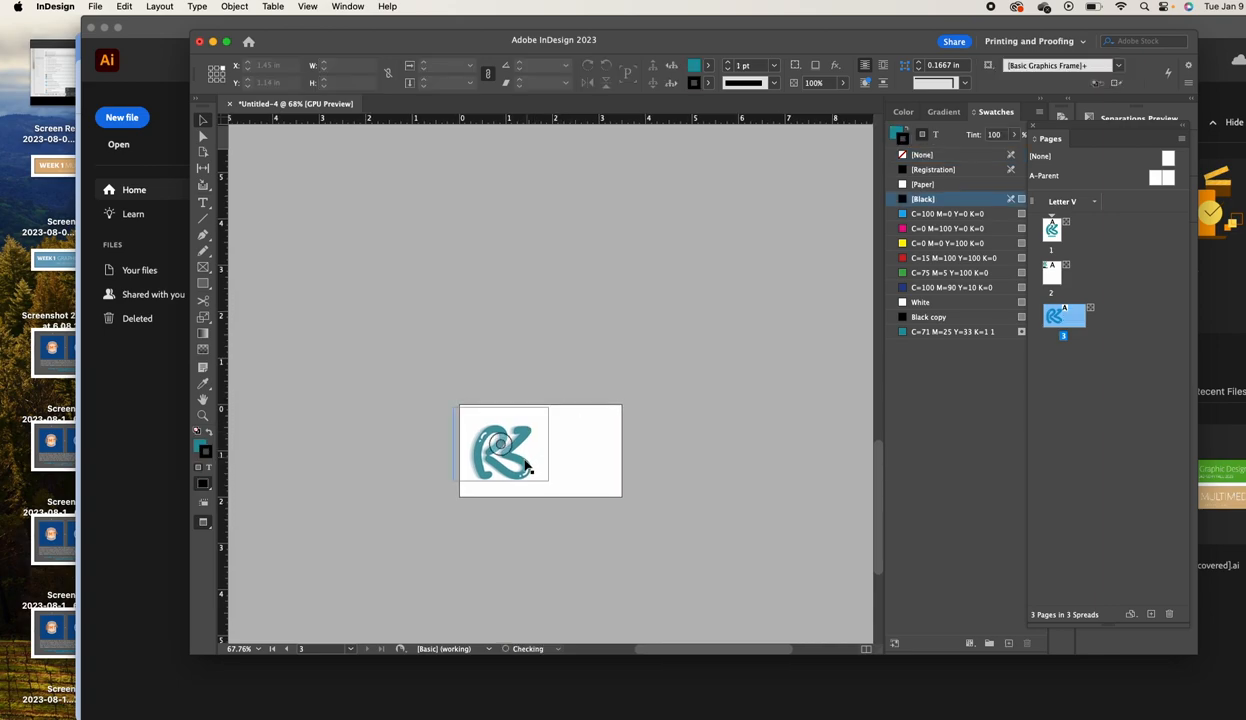
{"action": "left_click_drag", "start_coordinate": [549, 479], "coordinate": [602, 488]}
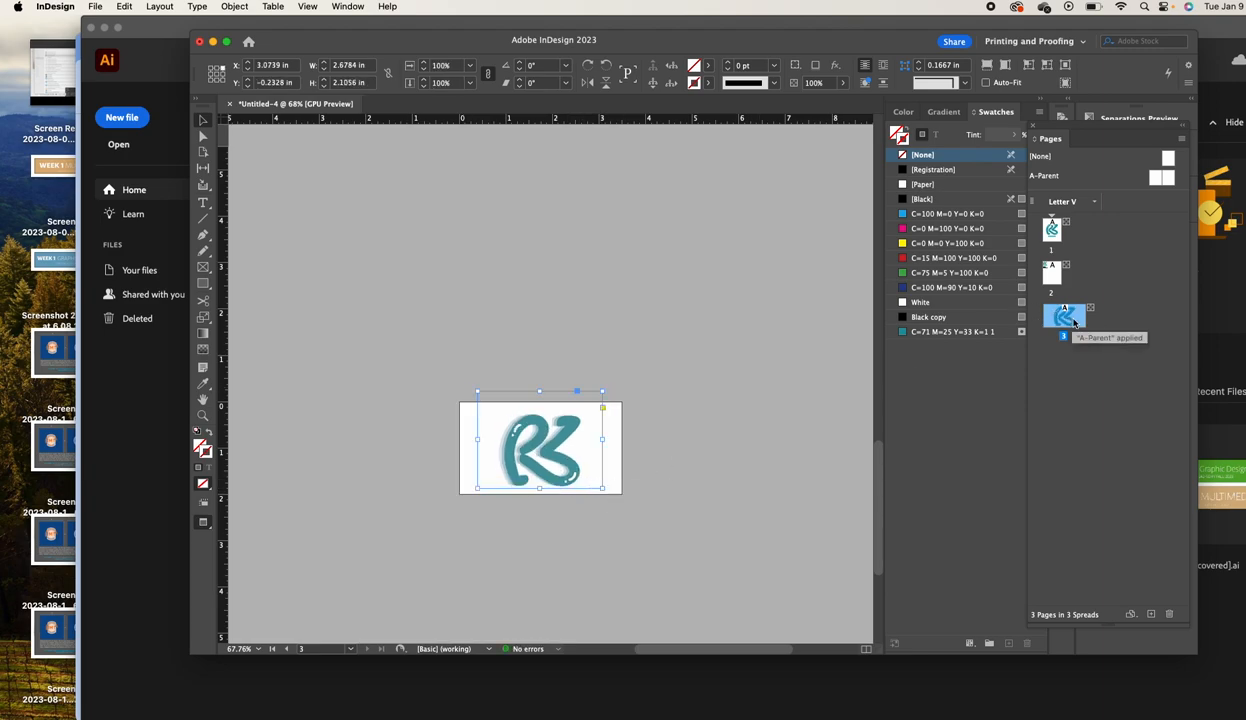
Duplicate the card as page 4, delete its logo, and paste the name and contact text at right
{"action": "right_click", "coordinate": [1067, 318]}
{"action": "left_click", "coordinate": [998, 363]}
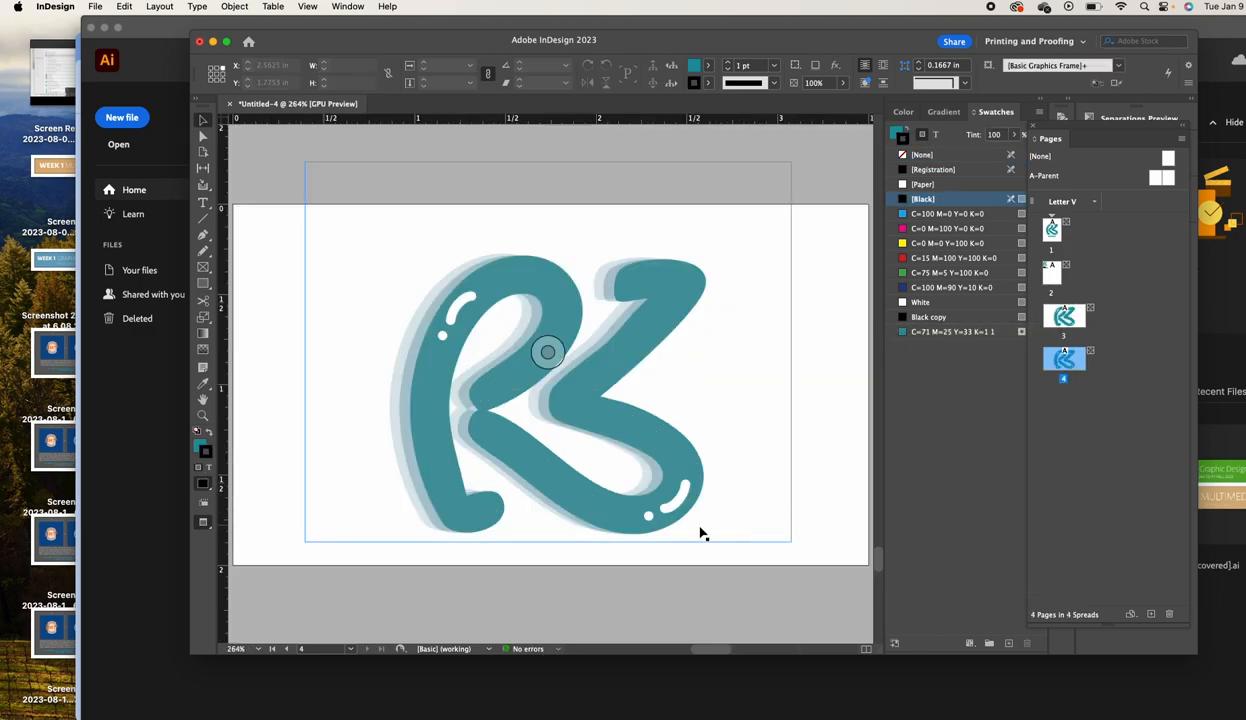
{"action": "left_click", "coordinate": [675, 520]}
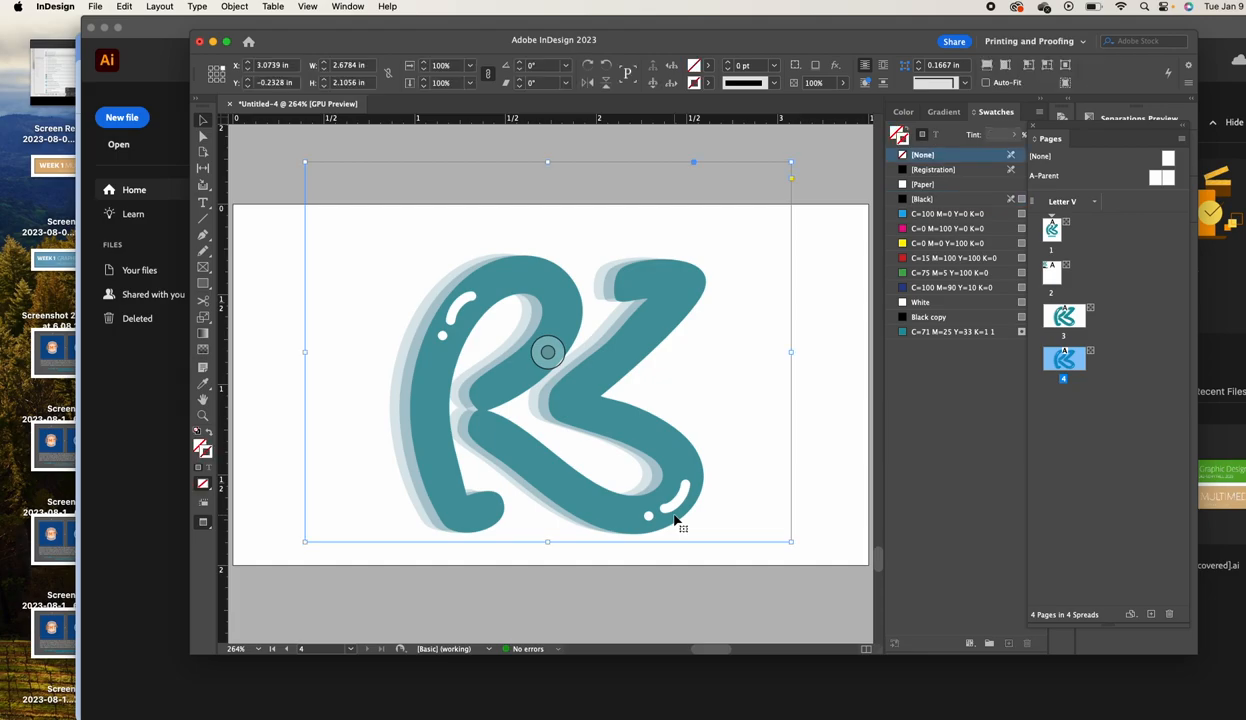
{"action": "key", "text": "BackSpace"}
{"action": "key", "text": "super+v"}
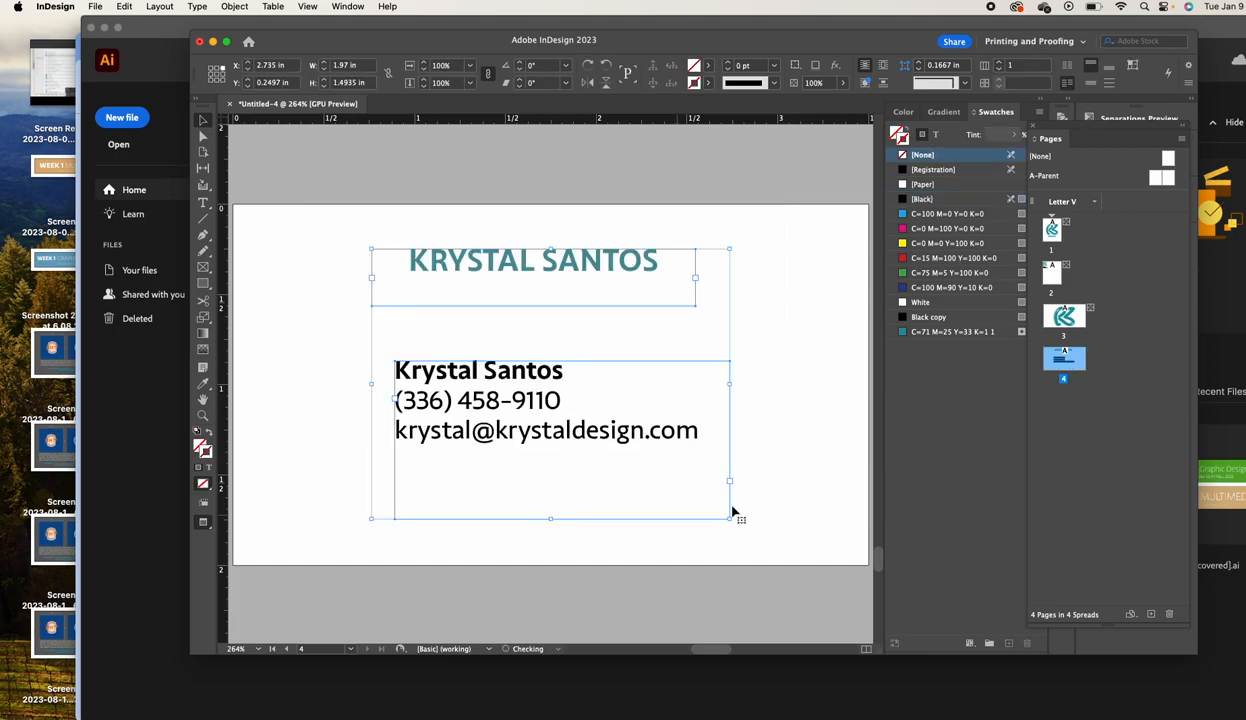
{"action": "left_click_drag", "start_coordinate": [590, 420], "coordinate": [710, 430]}
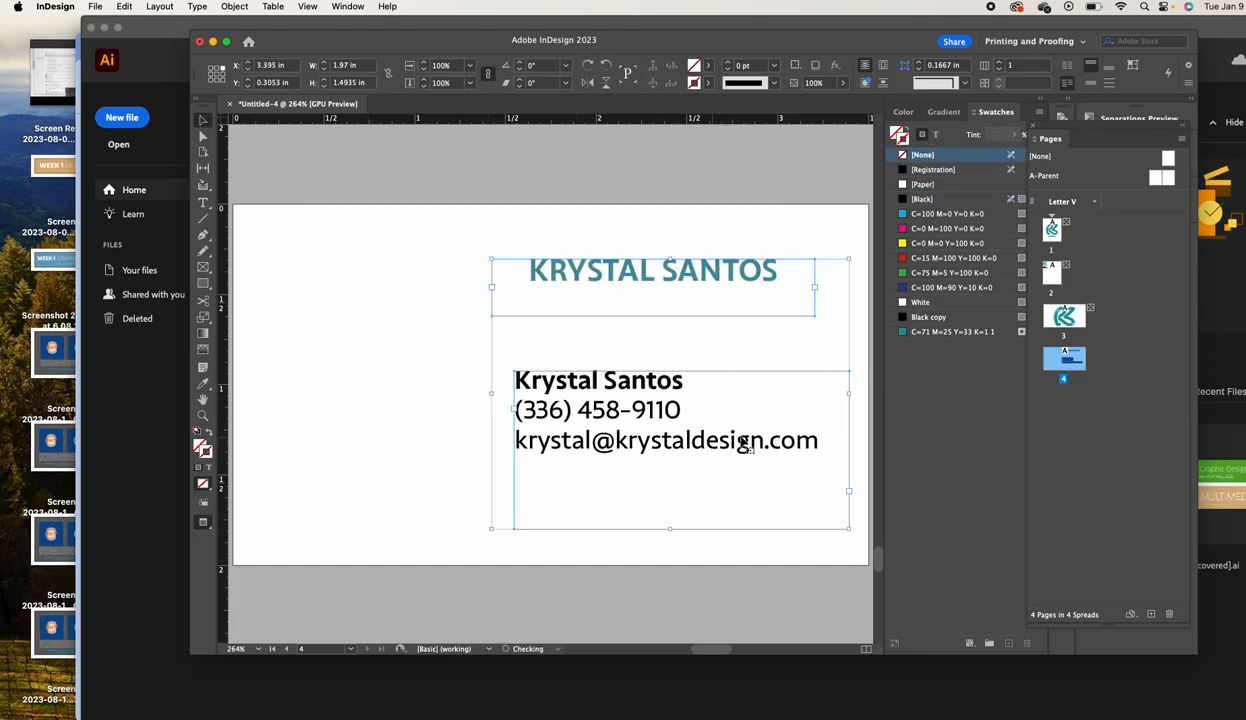
Draw a tall teal strip down the card's left edge with no stroke
{"action": "left_click", "coordinate": [203, 283]}
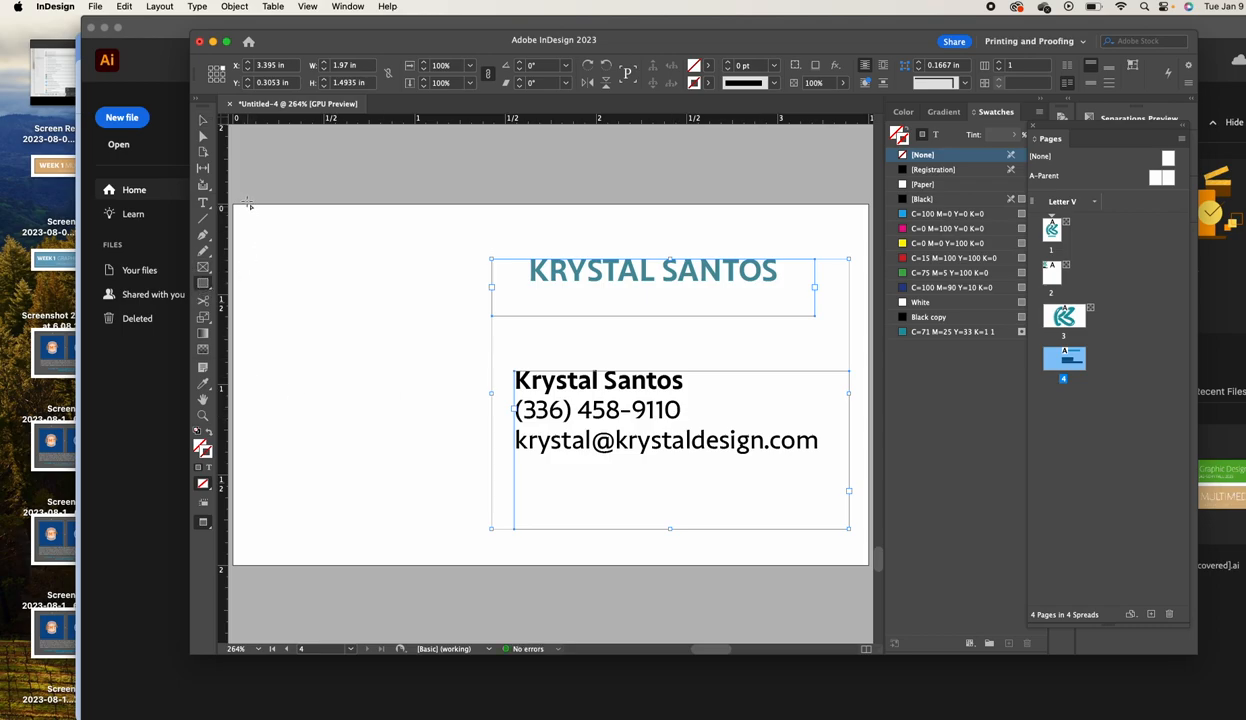
{"action": "left_click_drag", "start_coordinate": [234, 196], "coordinate": [292, 575]}
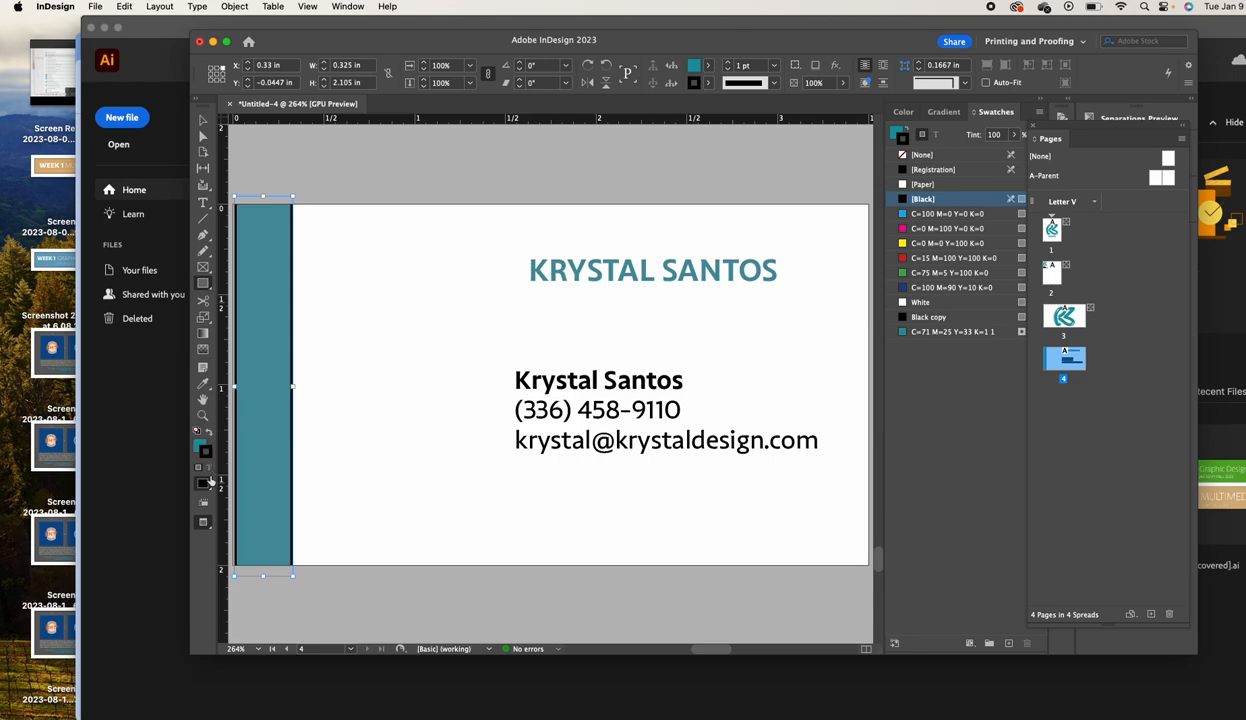
{"action": "left_click", "coordinate": [205, 455]}
{"action": "left_click", "coordinate": [916, 158]}
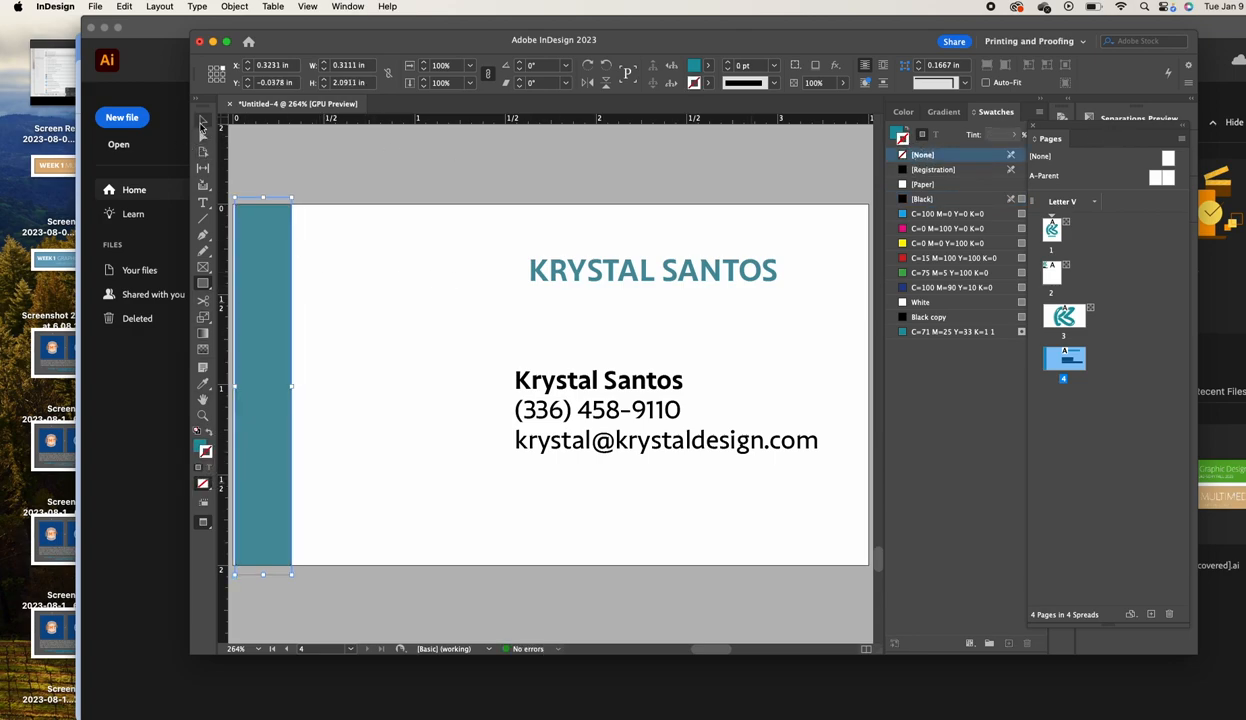
Add a second strip just right of the first with a 50% teal tint, then zoom out
{"action": "left_click_drag", "start_coordinate": [277, 283], "coordinate": [300, 285]}
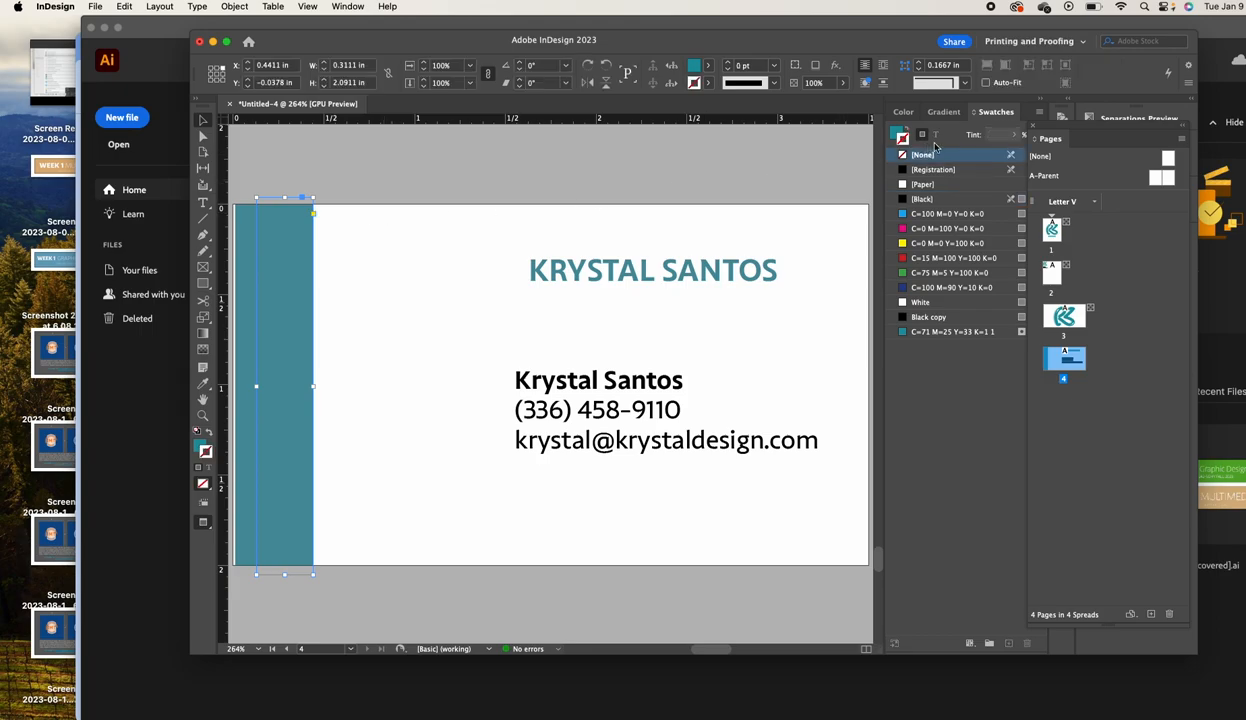
{"action": "left_click", "coordinate": [903, 139]}
{"action": "left_click", "coordinate": [996, 136]}
{"action": "type", "text": "50"}
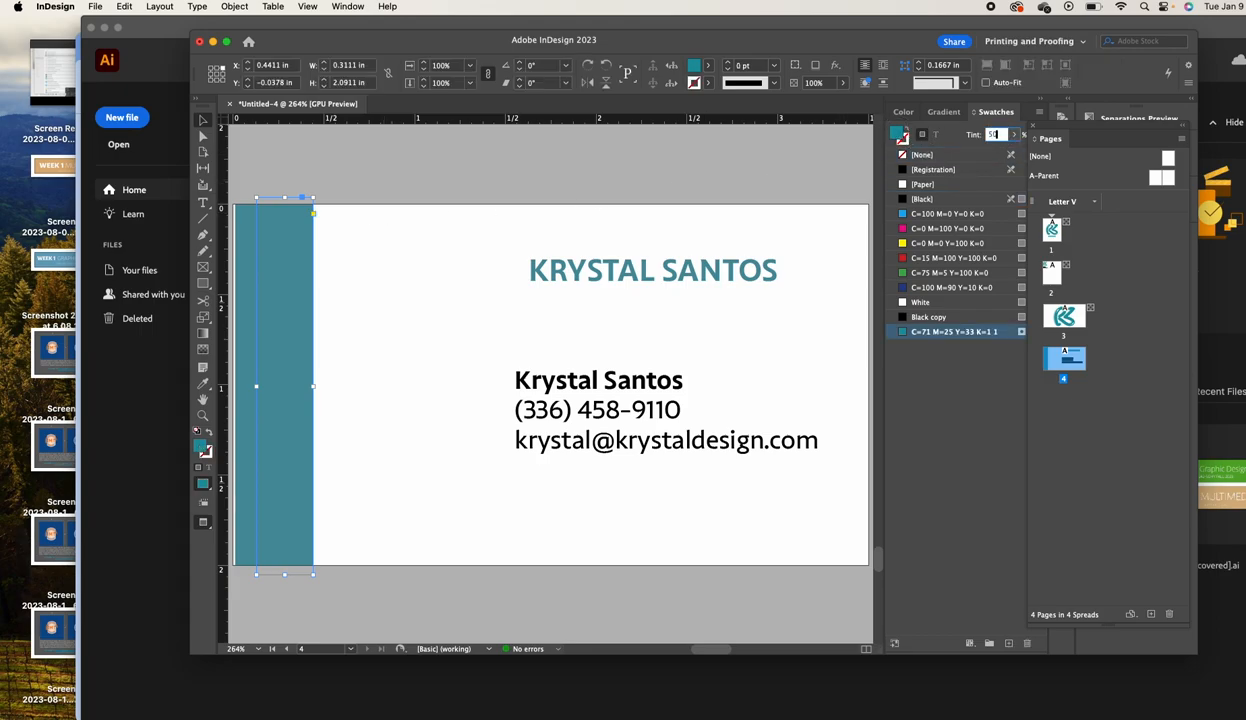
{"action": "key", "text": "Return"}
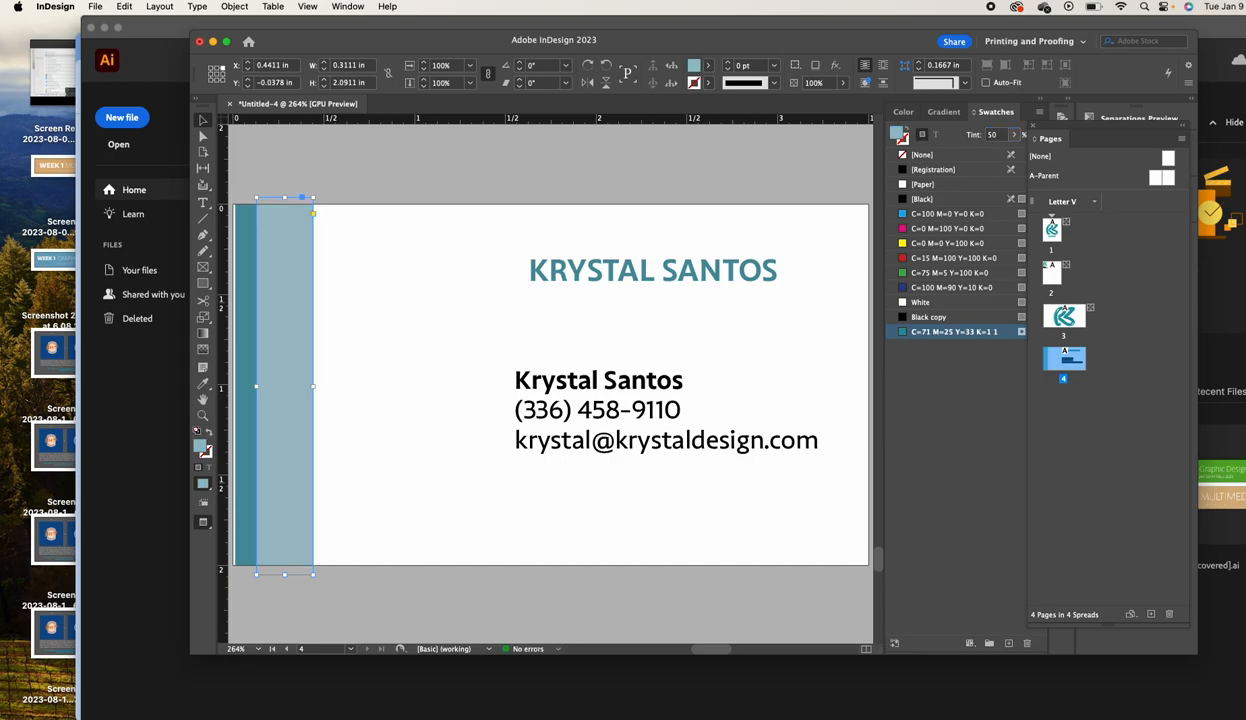
{"action": "left_click", "coordinate": [597, 164]}
{"action": "left_click", "coordinate": [203, 416]}
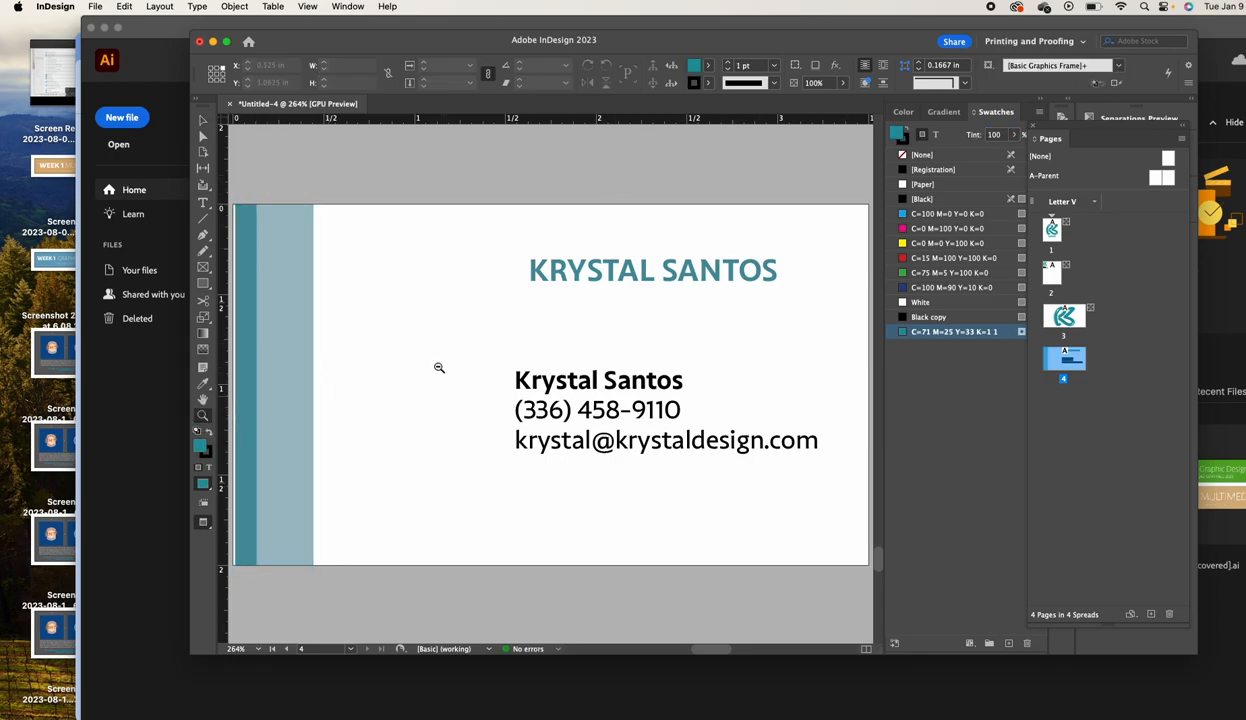
{"action": "left_click", "coordinate": [545, 338], "text": "alt"}
{"action": "left_click", "coordinate": [614, 340], "text": "alt"}
{"action": "left_click", "coordinate": [608, 334], "text": "alt"}
{"action": "left_click", "coordinate": [584, 322], "text": "alt"}
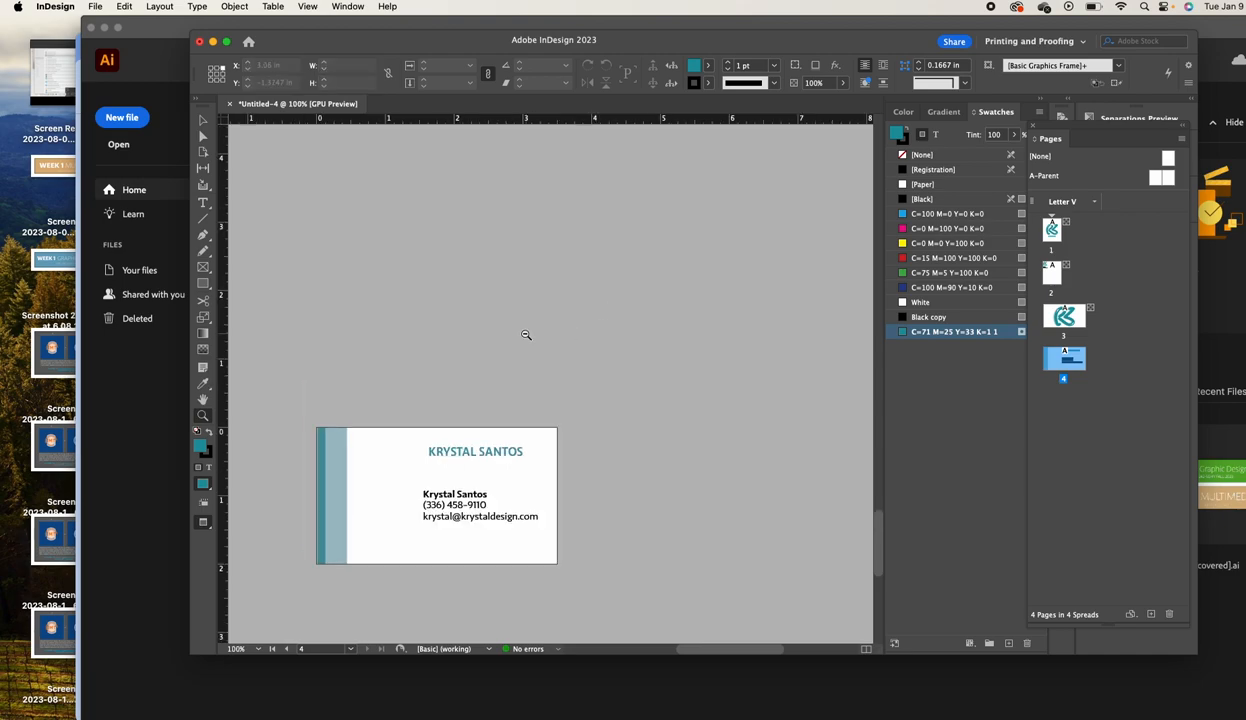
{"action": "left_click", "coordinate": [508, 334], "text": "alt"}
{"action": "left_click", "coordinate": [497, 340], "text": "alt"}
{"action": "left_click", "coordinate": [505, 340], "text": "alt"}
{"action": "left_click", "coordinate": [514, 339], "text": "alt"}
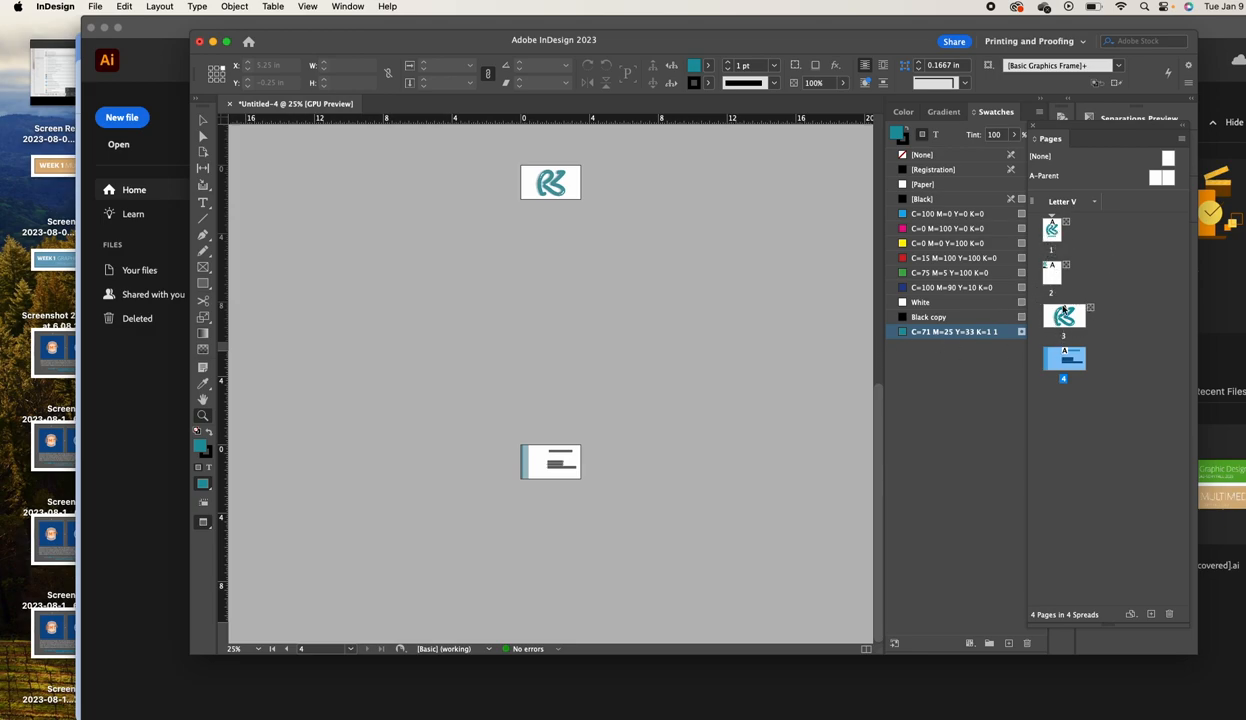
{"action": "scroll", "coordinate": [684, 371], "scroll_direction": "up", "scroll_amount": 10}
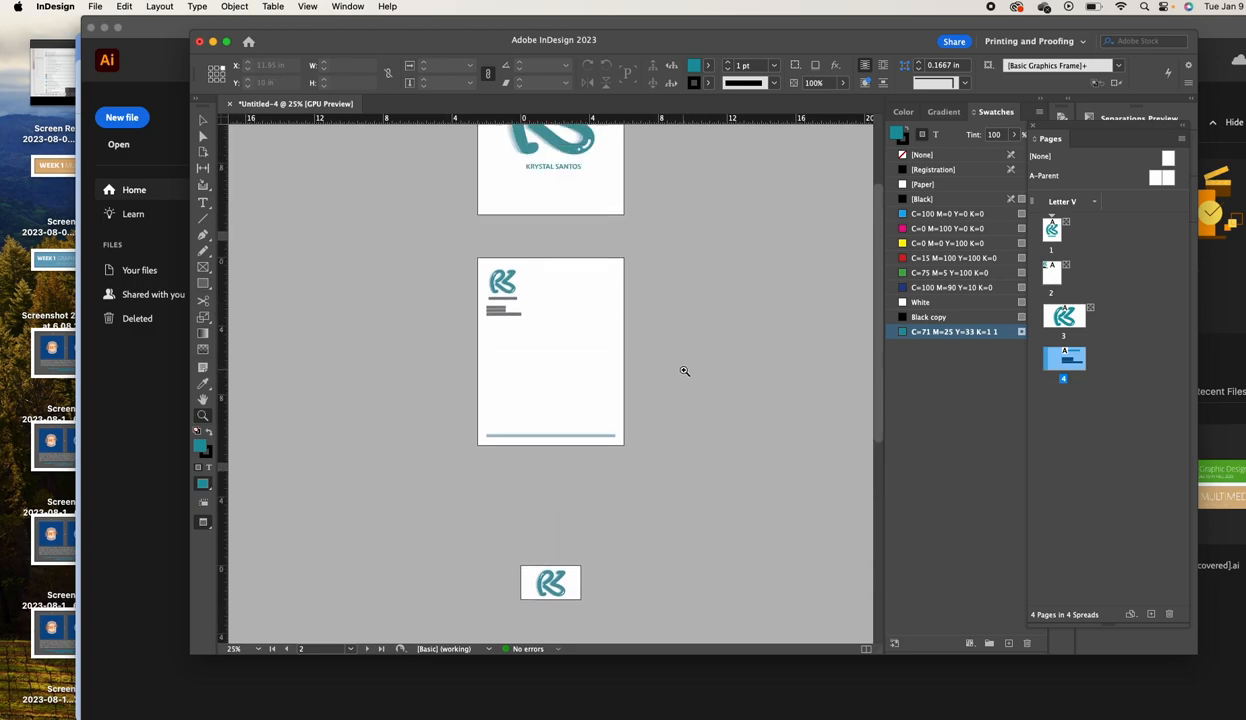
{"action": "scroll", "coordinate": [684, 371], "scroll_direction": "up", "scroll_amount": 5}
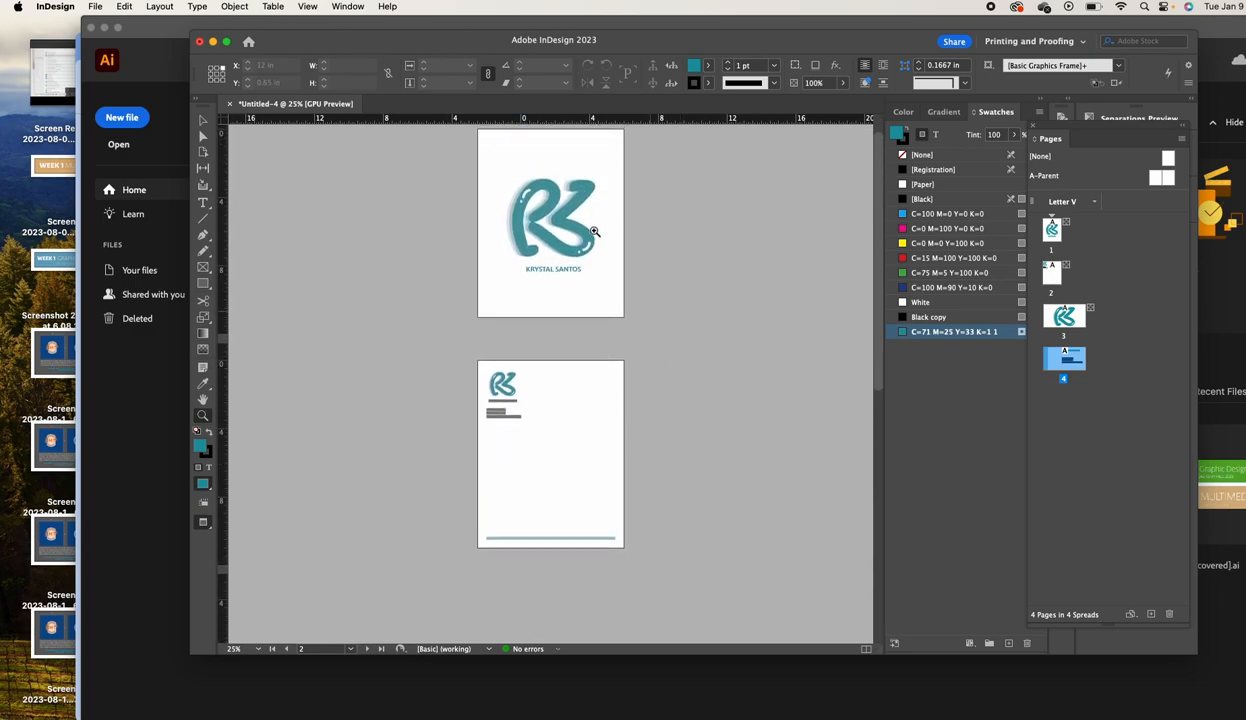
{"action": "scroll", "coordinate": [561, 440], "scroll_direction": "down", "scroll_amount": 5}
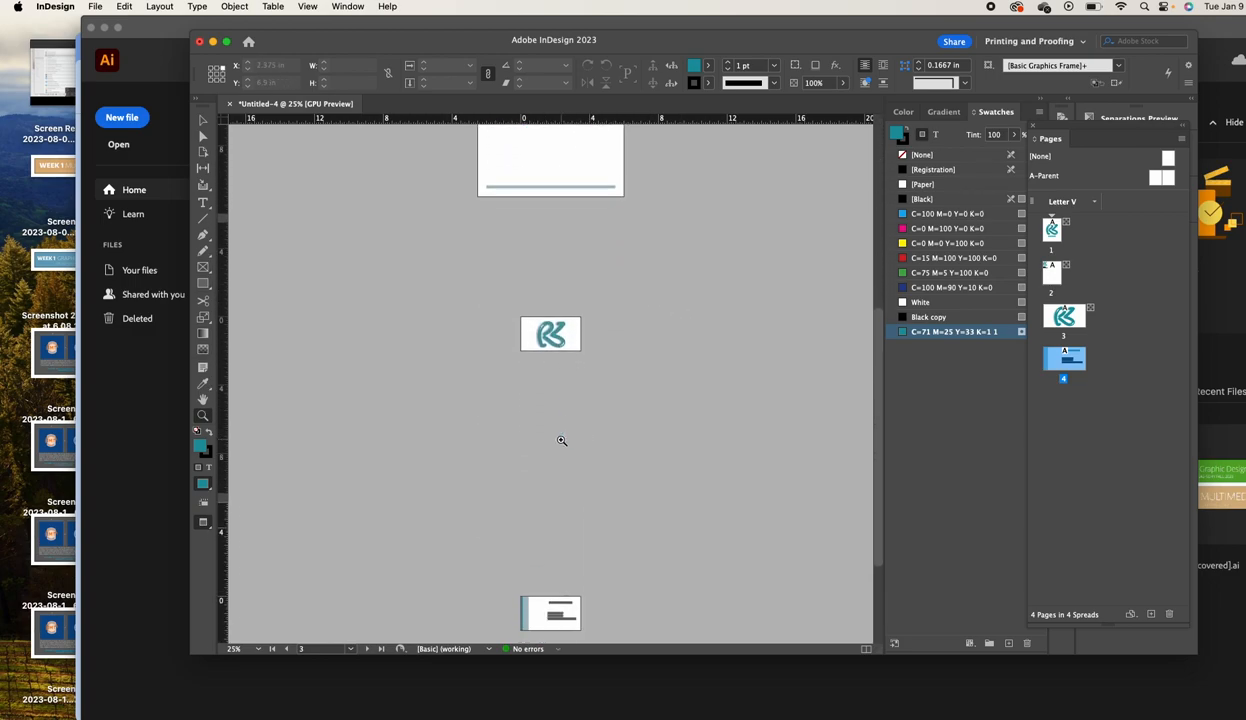
{"action": "scroll", "coordinate": [561, 440], "scroll_direction": "down", "scroll_amount": 3}
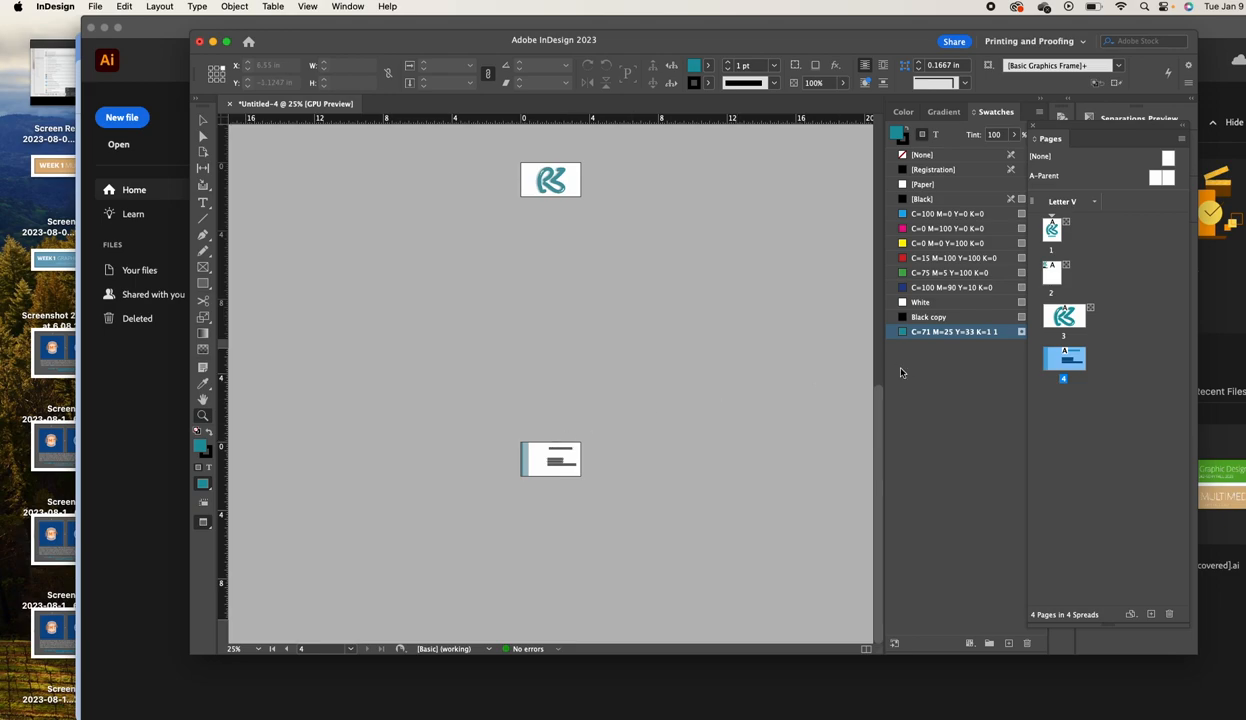
{"action": "left_click", "coordinate": [203, 121]}
{"action": "mouse_move", "coordinate": [515, 700]}
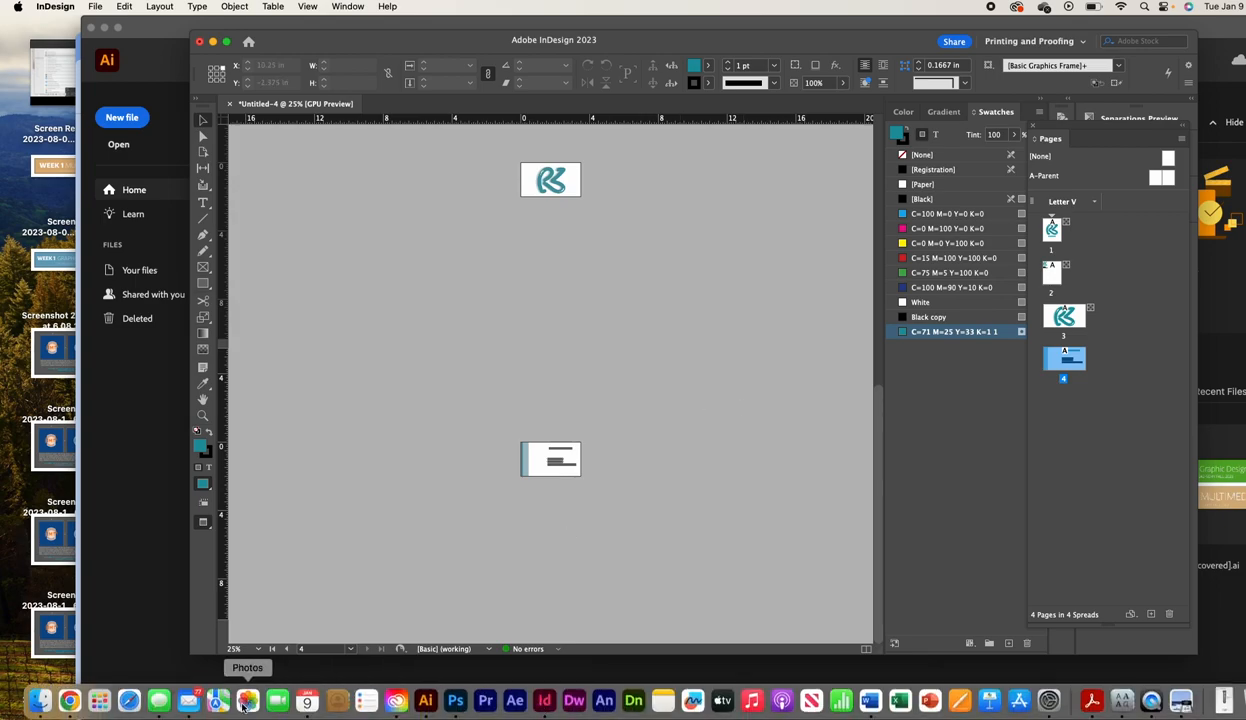
Search Google for the standard business envelope size, finding #10 at 4 1/8" × 9 1/2"
{"action": "left_click", "coordinate": [70, 702]}
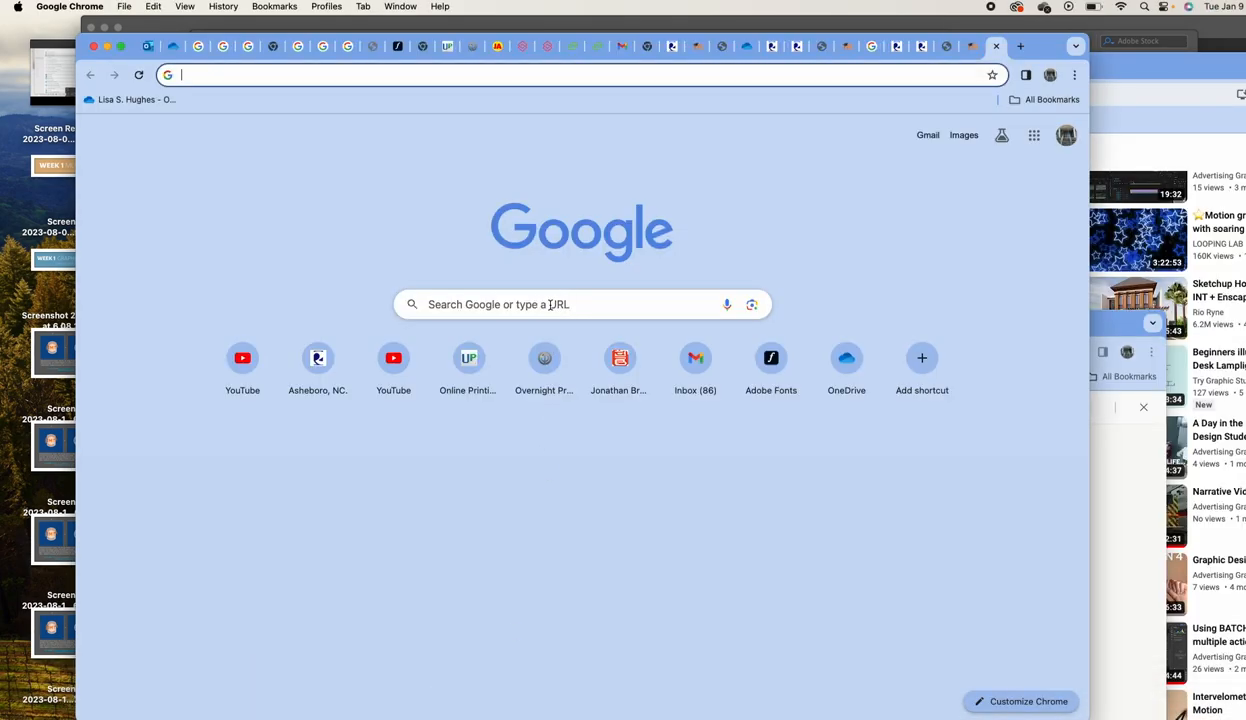
{"action": "left_click", "coordinate": [550, 305]}
{"action": "type", "text": "sta"}
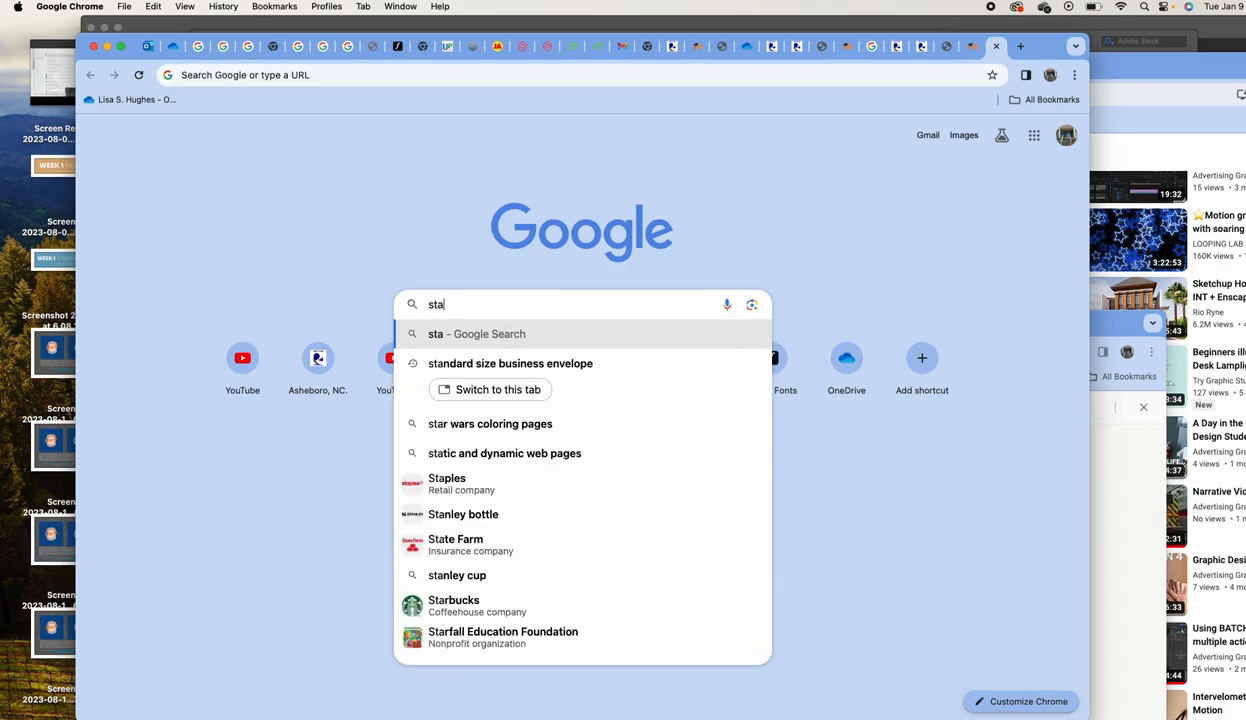
{"action": "type", "text": "ndard"}
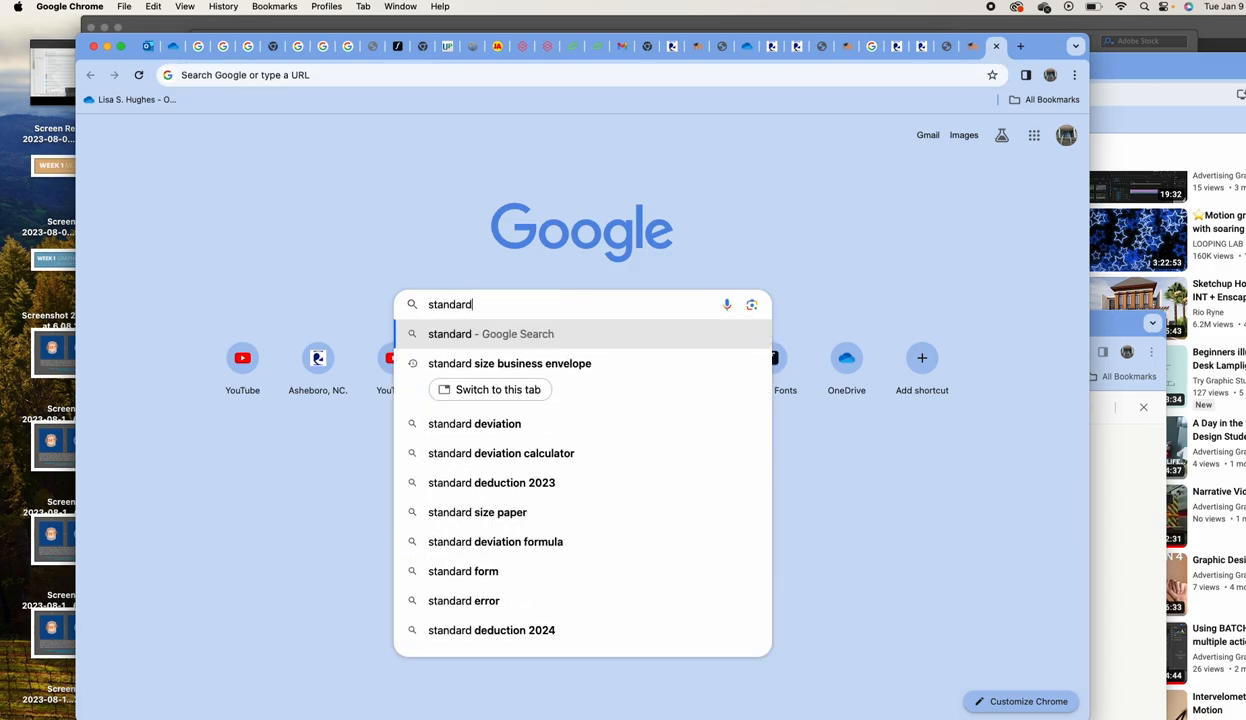
{"action": "left_click", "coordinate": [503, 366]}
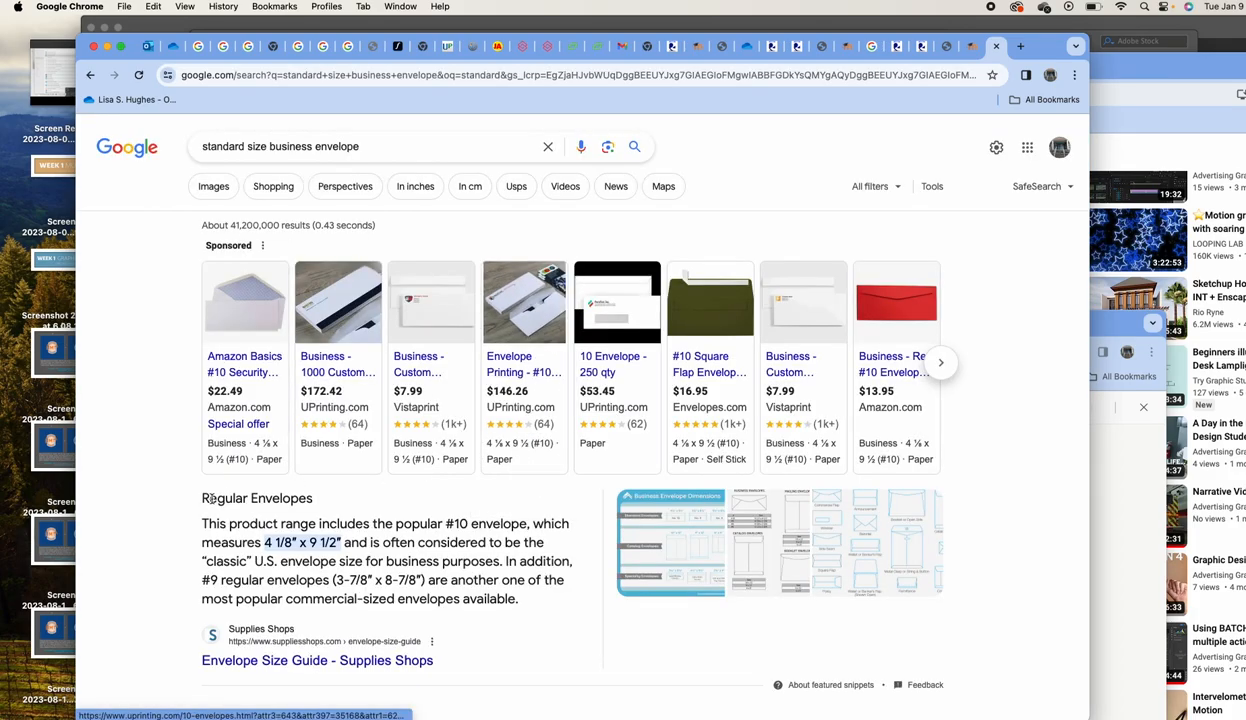
{"action": "scroll", "coordinate": [255, 476], "scroll_direction": "down", "scroll_amount": 1}
{"action": "scroll", "coordinate": [255, 476], "scroll_direction": "down", "scroll_amount": 1}
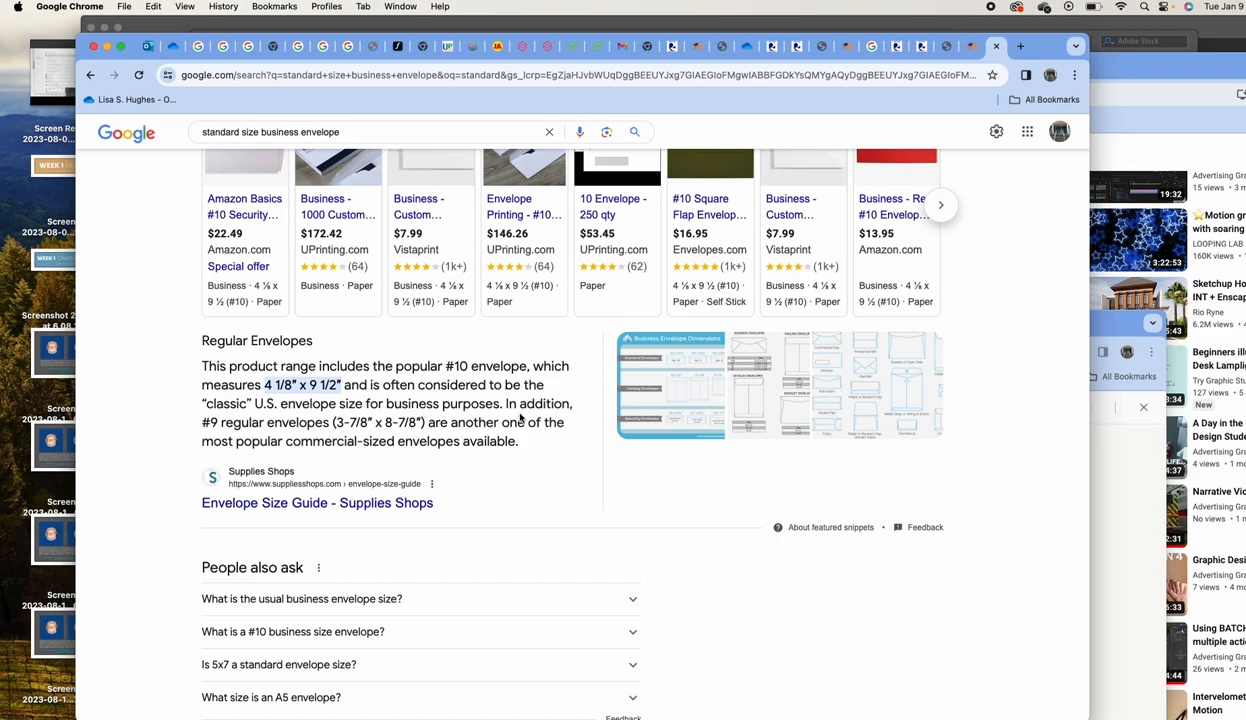
{"action": "left_click_drag", "start_coordinate": [1043, 50], "coordinate": [1088, 72]}
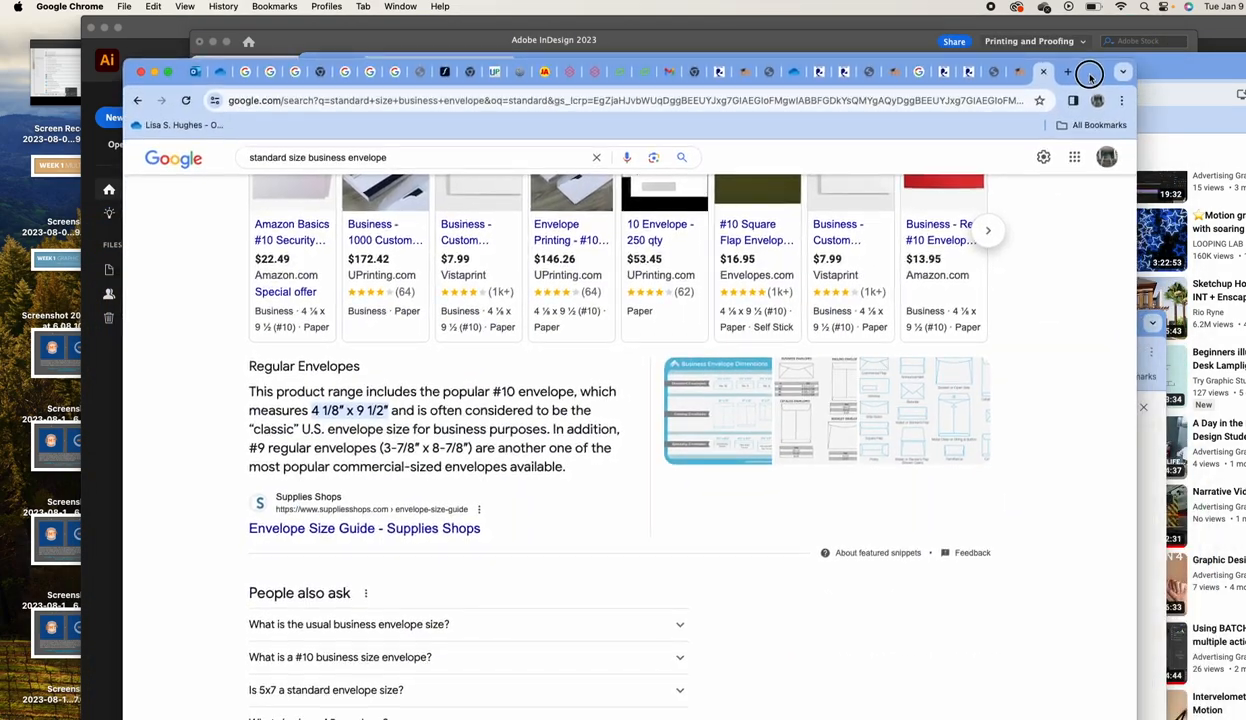
Back in InDesign, duplicate the page 4 business card spread as page 5 with the Page tool
{"action": "key", "text": "super+Tab"}
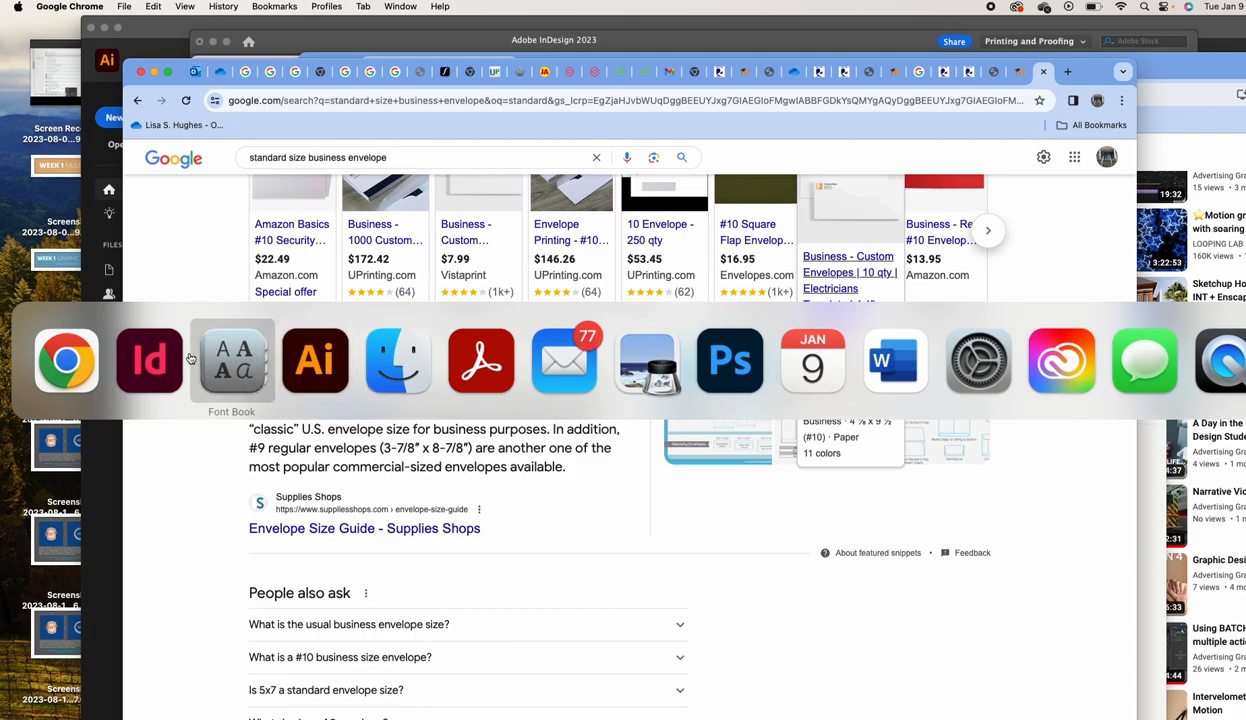
{"action": "left_click", "coordinate": [150, 360]}
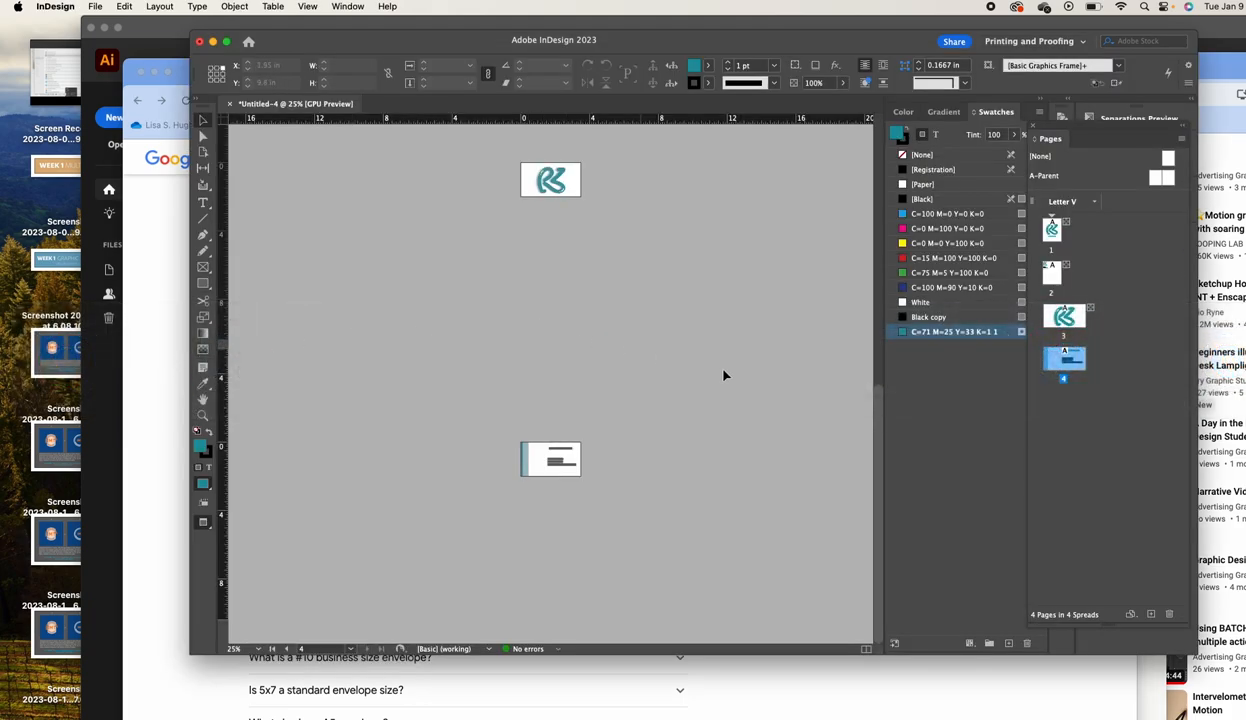
{"action": "left_click", "coordinate": [204, 153]}
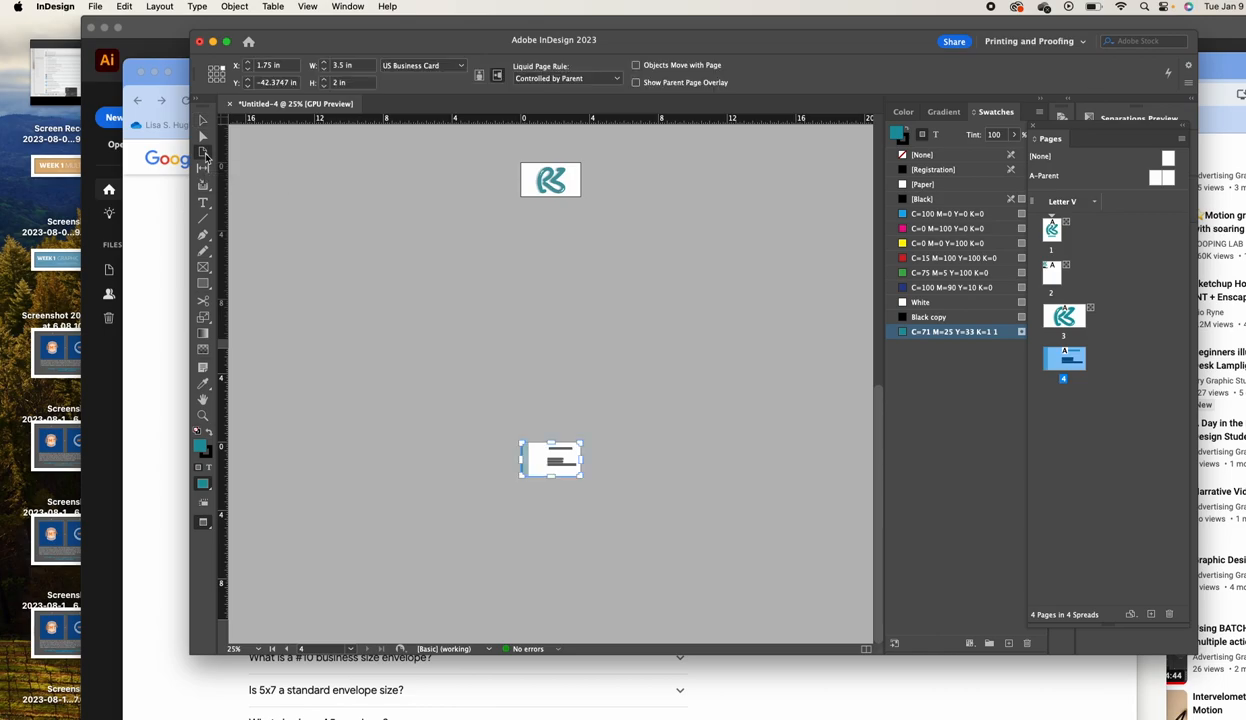
{"action": "right_click", "coordinate": [1077, 363]}
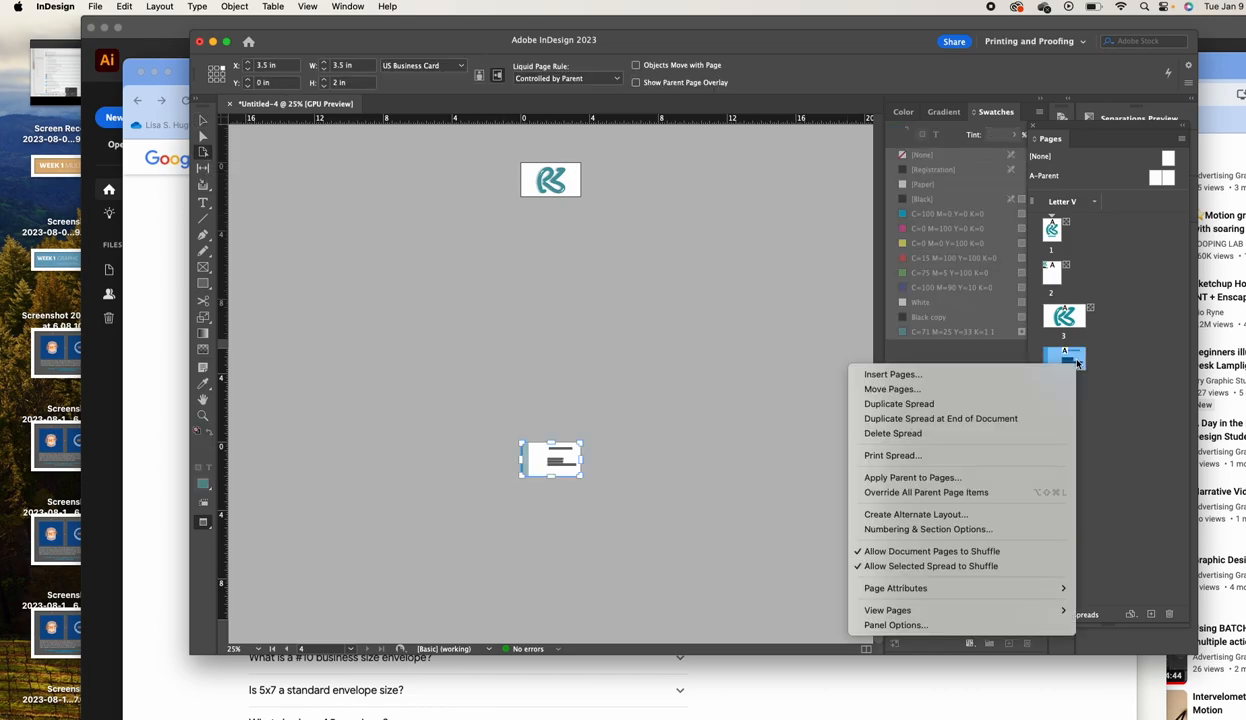
{"action": "left_click", "coordinate": [1016, 406]}
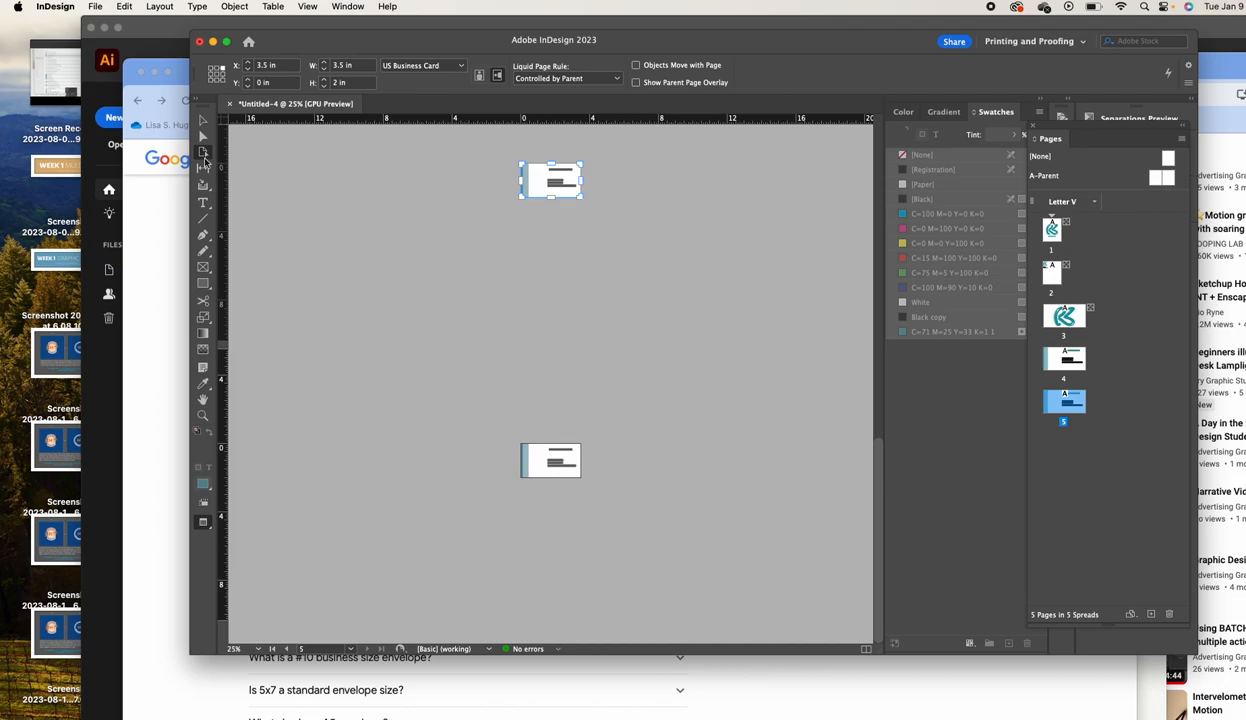
Try a 9.125 in width and 4.5 in height on the card page, then undo both changes
{"action": "right_click", "coordinate": [1079, 401]}
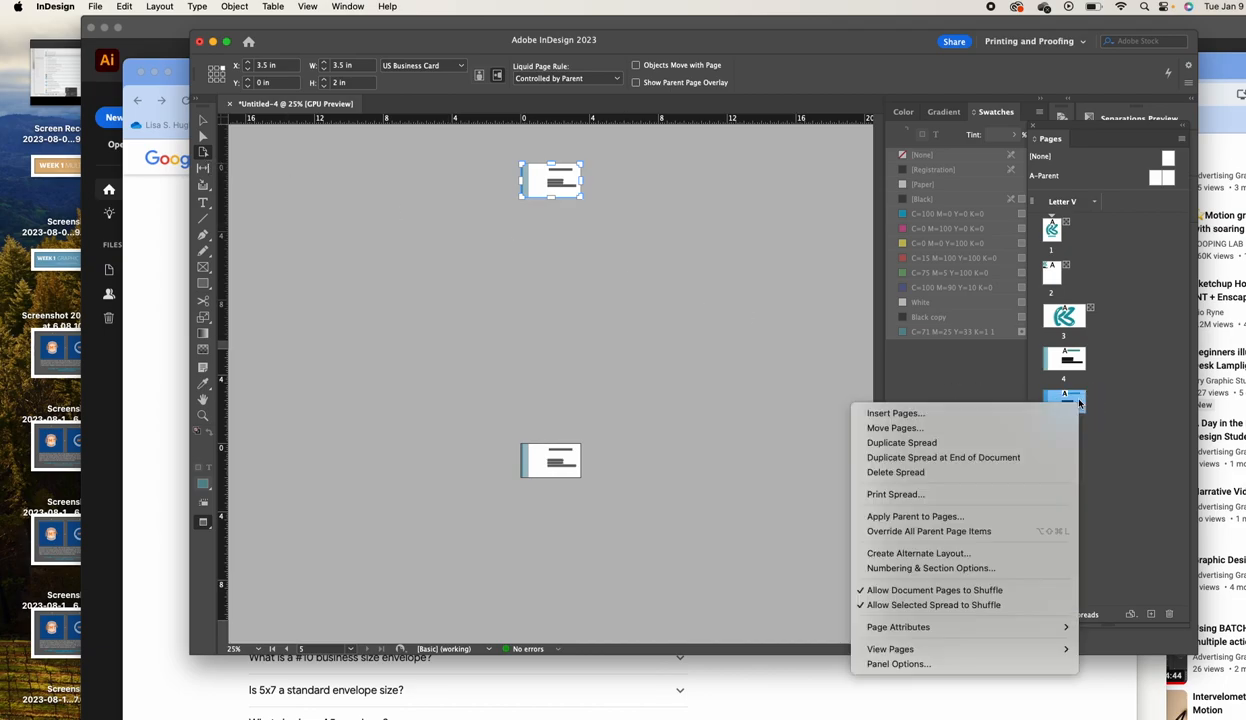
{"action": "key", "text": "Escape"}
{"action": "left_click", "coordinate": [348, 66]}
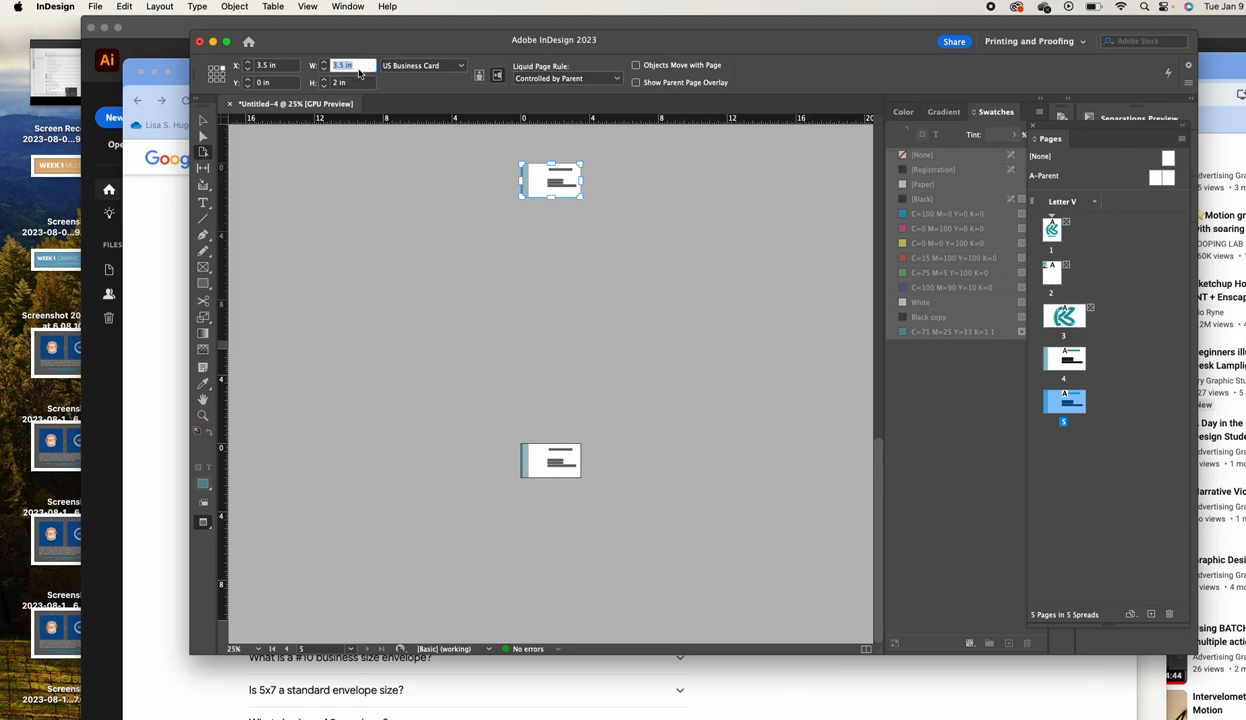
{"action": "type", "text": "3"}
{"action": "type", "text": ".125"}
{"action": "key", "text": "Tab"}
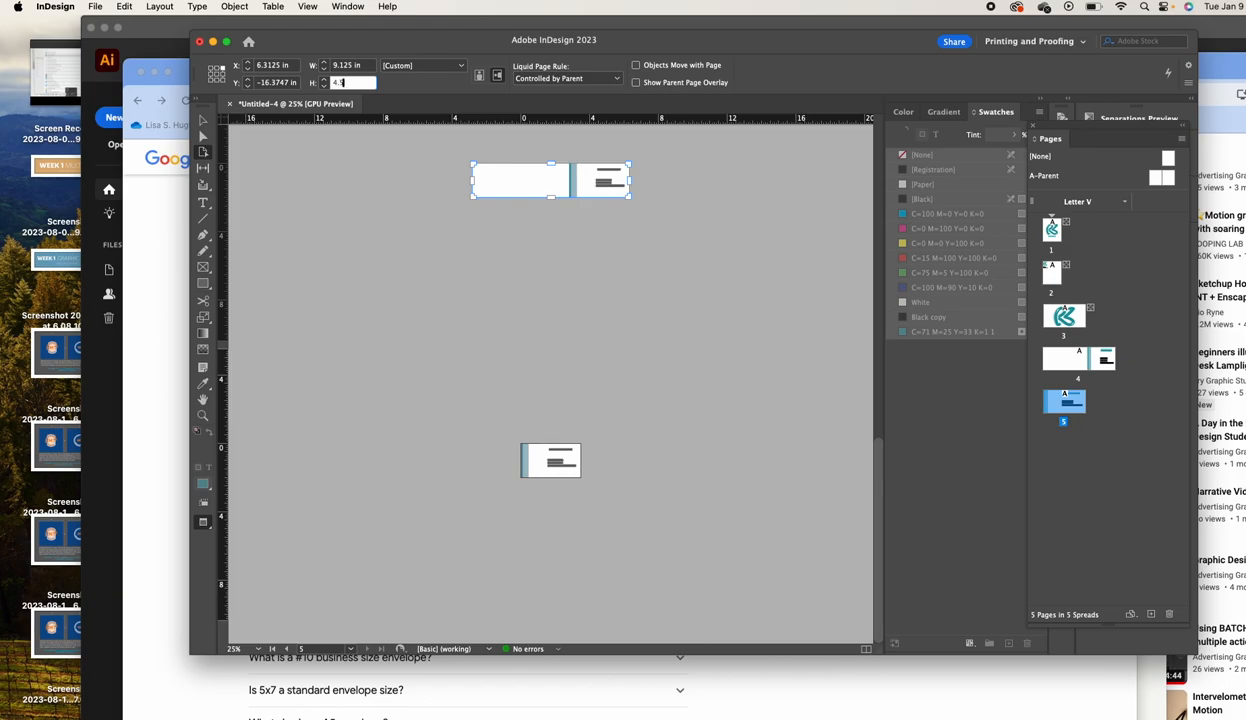
{"action": "key", "text": "Tab"}
{"action": "key", "text": "super+z"}
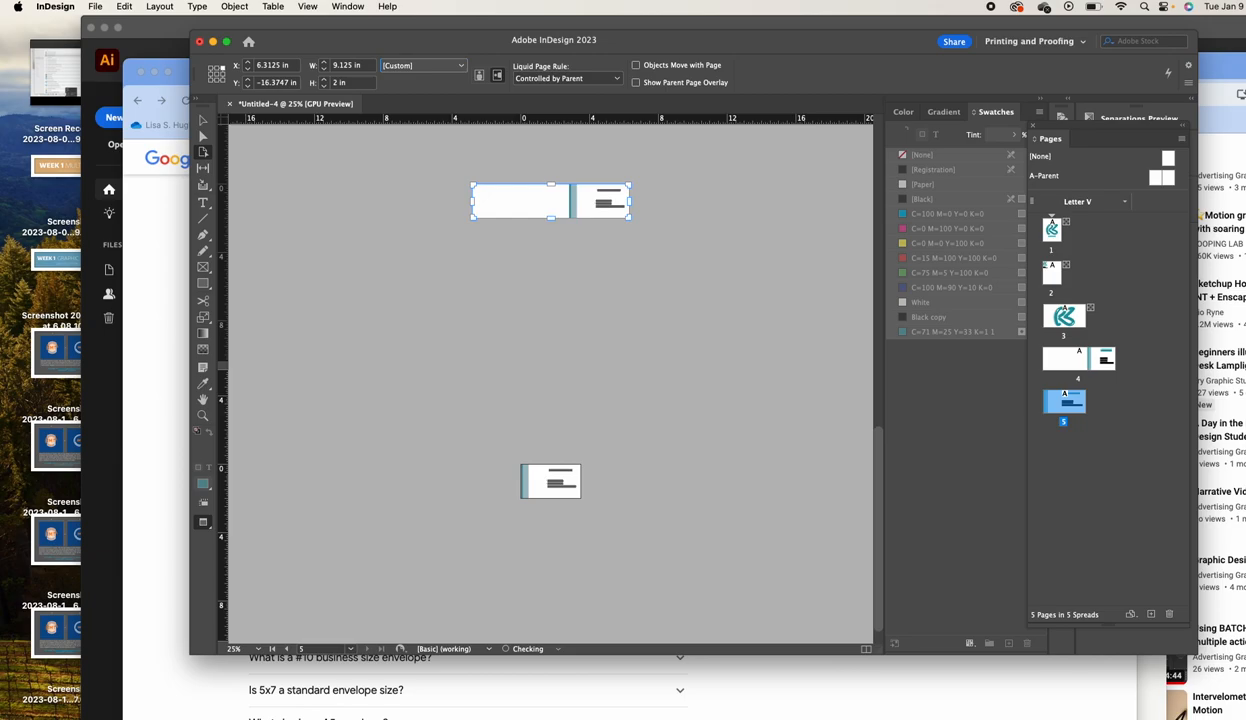
{"action": "key", "text": "super+z"}
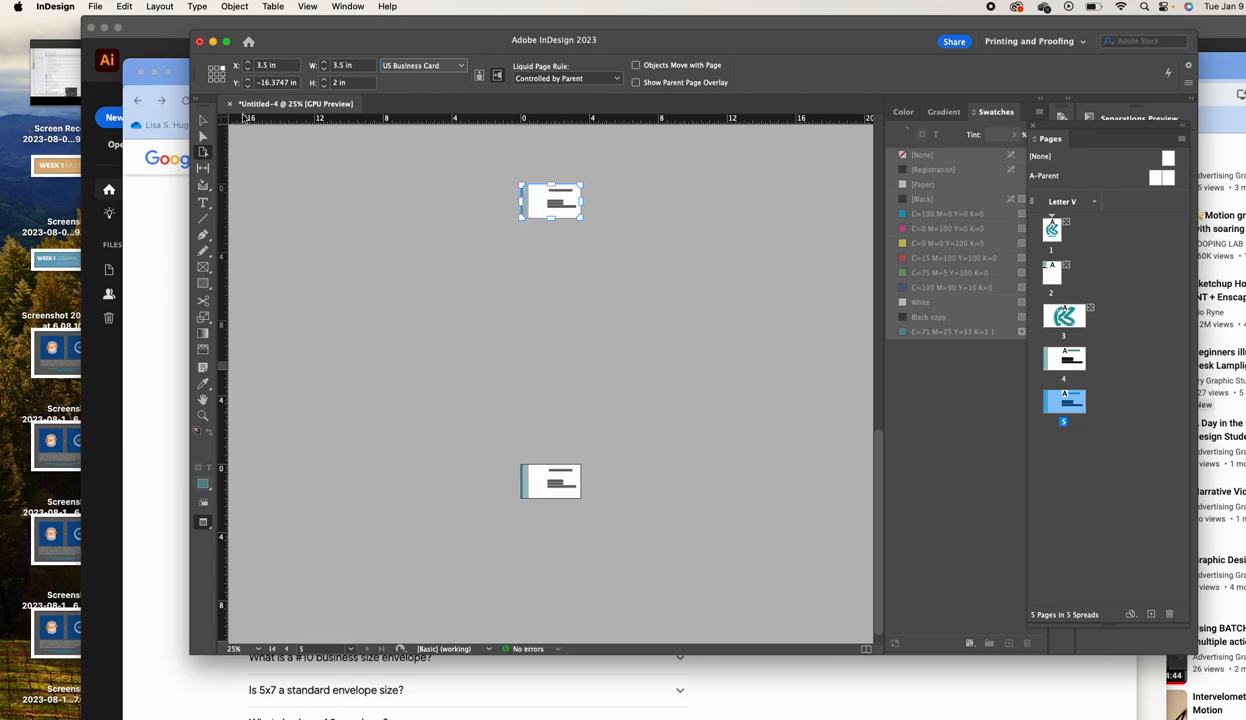
Select page 5 in the Pages panel with the Page tool
{"action": "left_click", "coordinate": [203, 120]}
{"action": "left_click", "coordinate": [711, 318]}
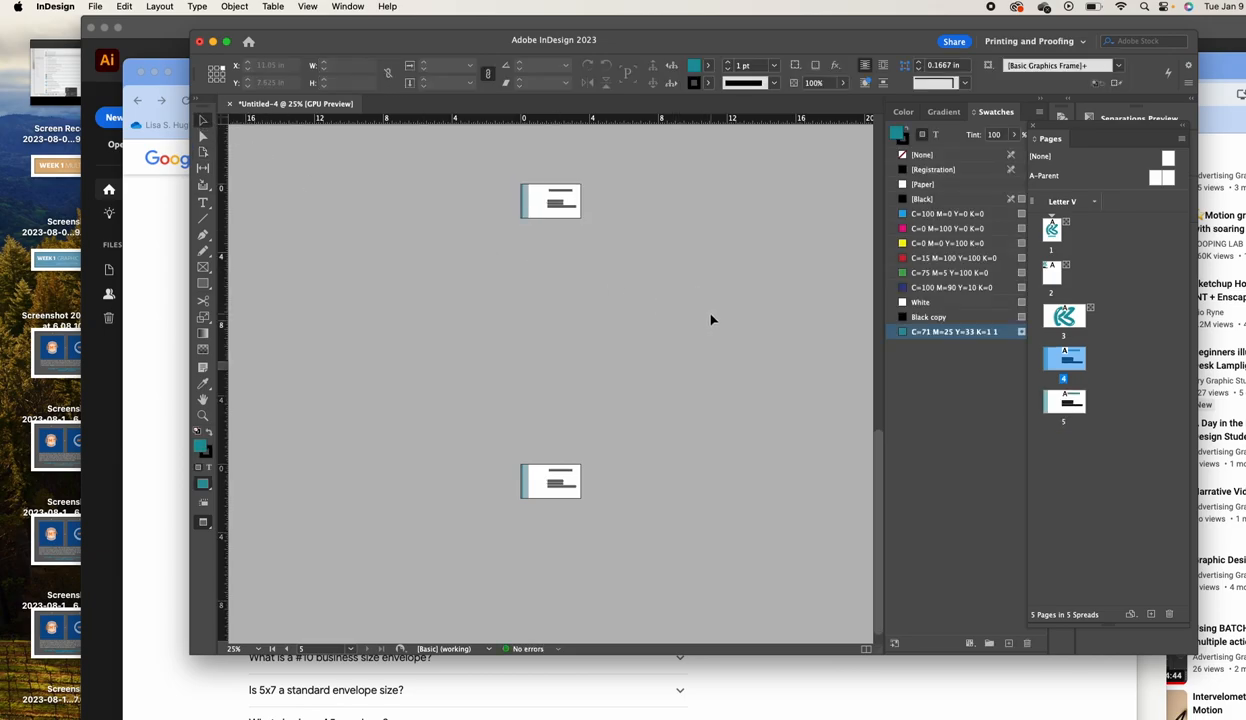
{"action": "left_click", "coordinate": [1115, 358]}
{"action": "left_click", "coordinate": [1077, 322]}
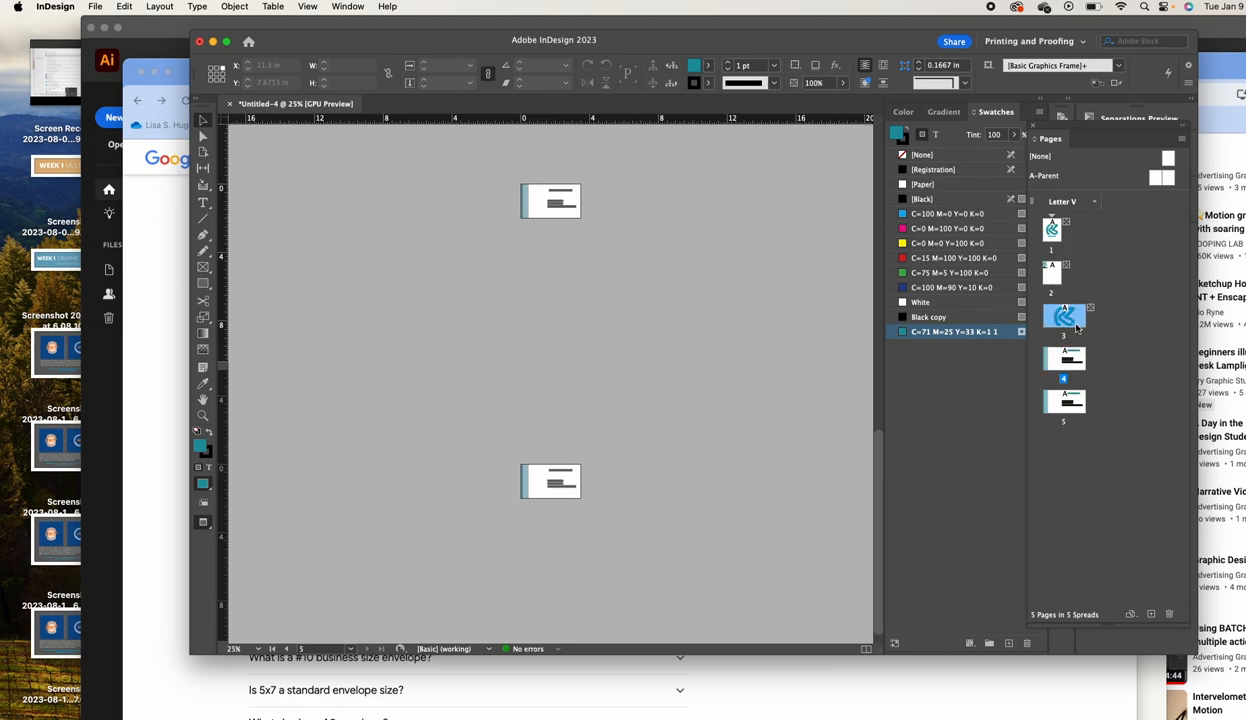
{"action": "left_click", "coordinate": [1077, 362]}
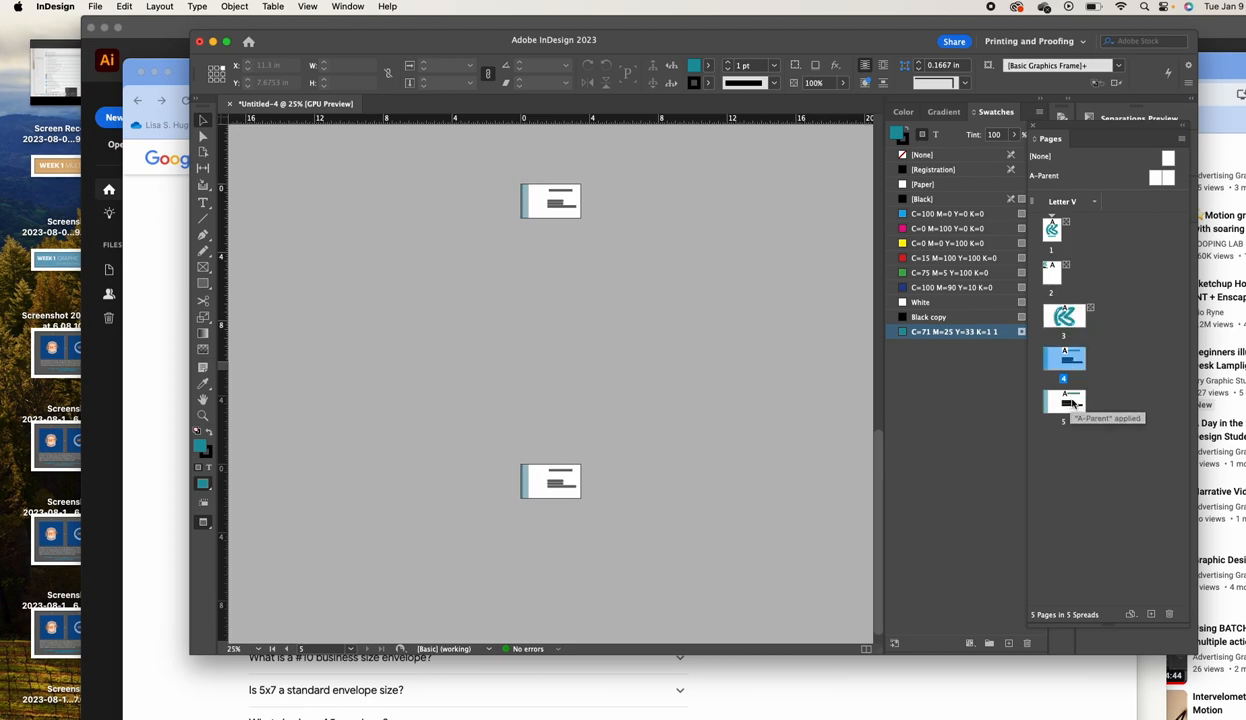
{"action": "left_click", "coordinate": [1074, 402]}
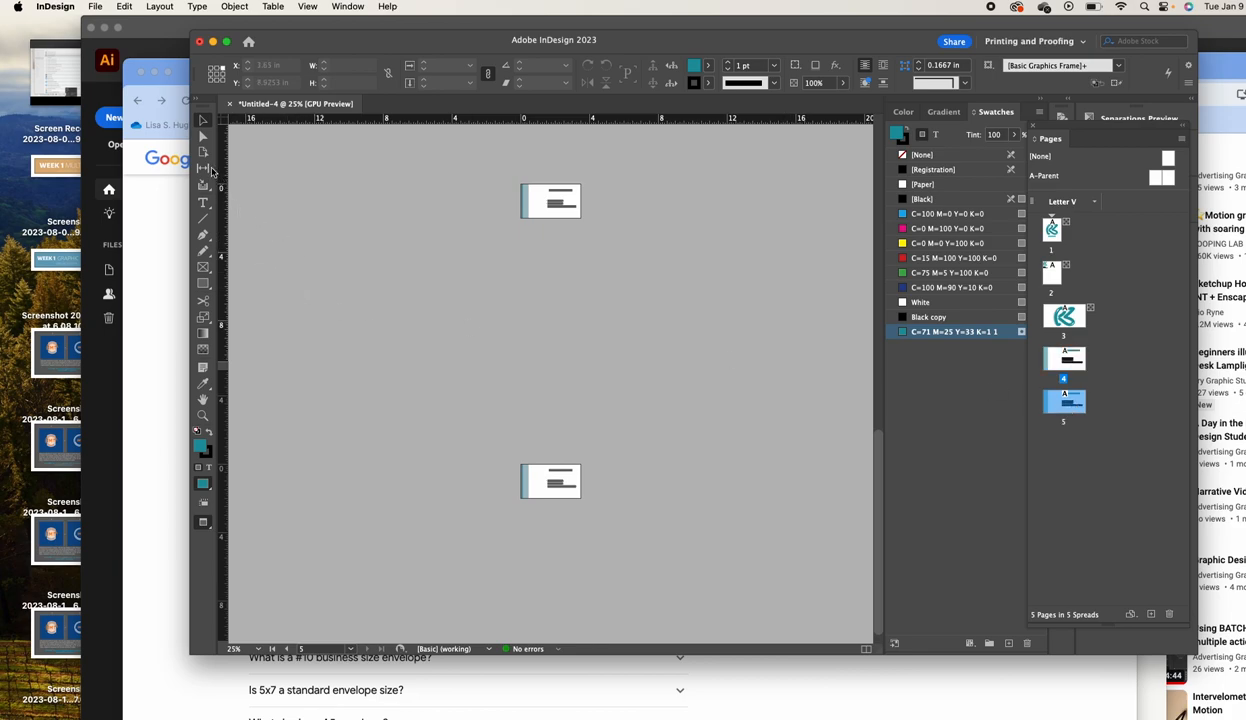
{"action": "left_click", "coordinate": [202, 153]}
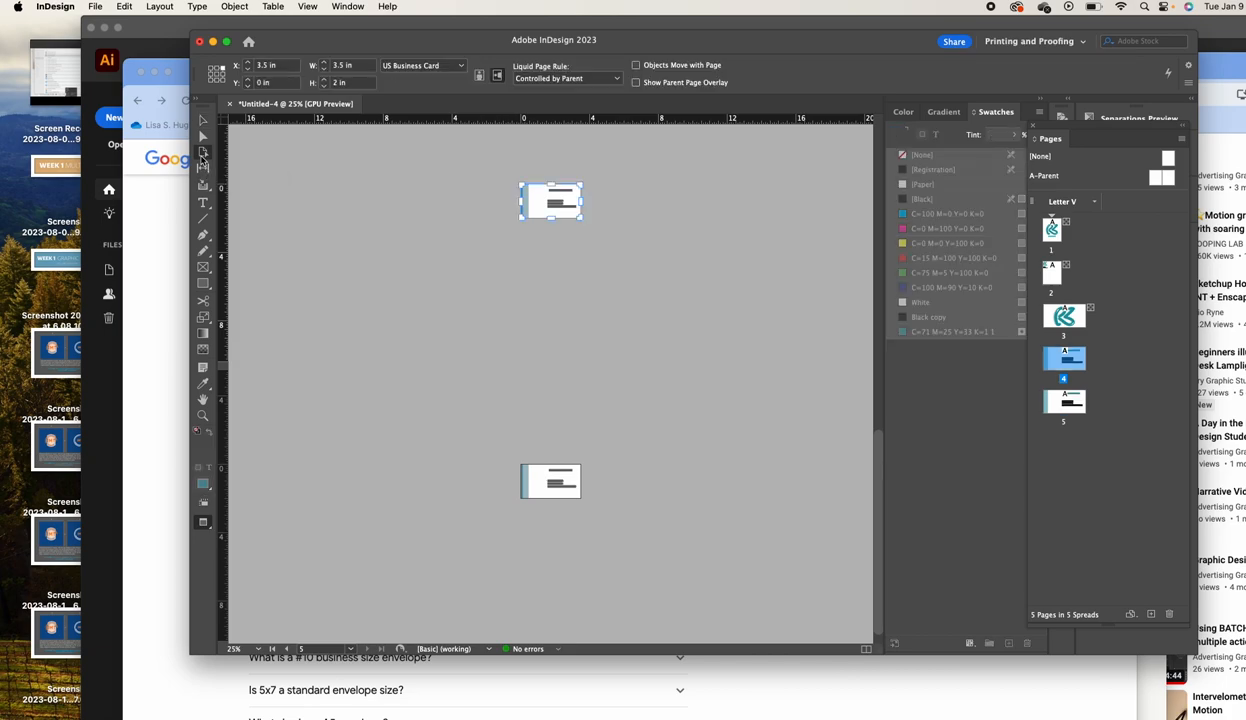
{"action": "left_click", "coordinate": [1070, 405]}
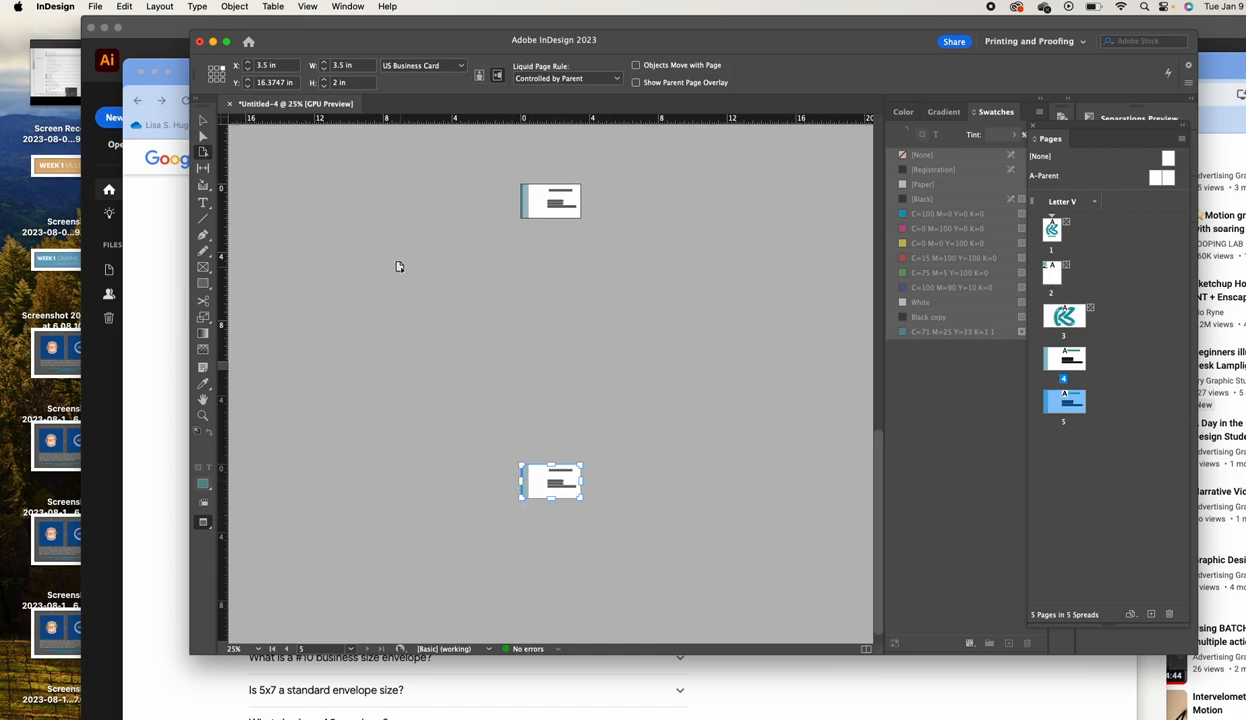
Give page 5 a trial size of 9.125 × 4.5 in, then recheck the envelope size in Chrome
{"action": "left_click", "coordinate": [346, 65]}
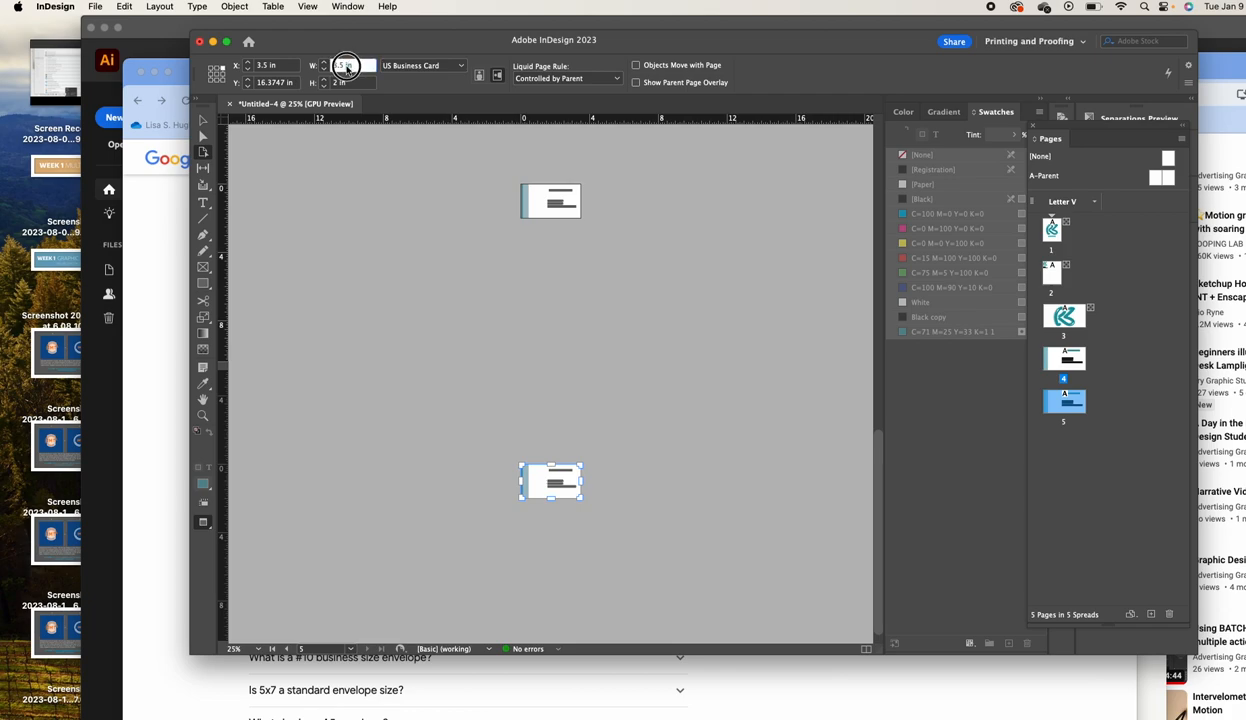
{"action": "left_click_drag", "start_coordinate": [350, 65], "coordinate": [331, 66]}
{"action": "type", "text": "5.125"}
{"action": "key", "text": "Tab"}
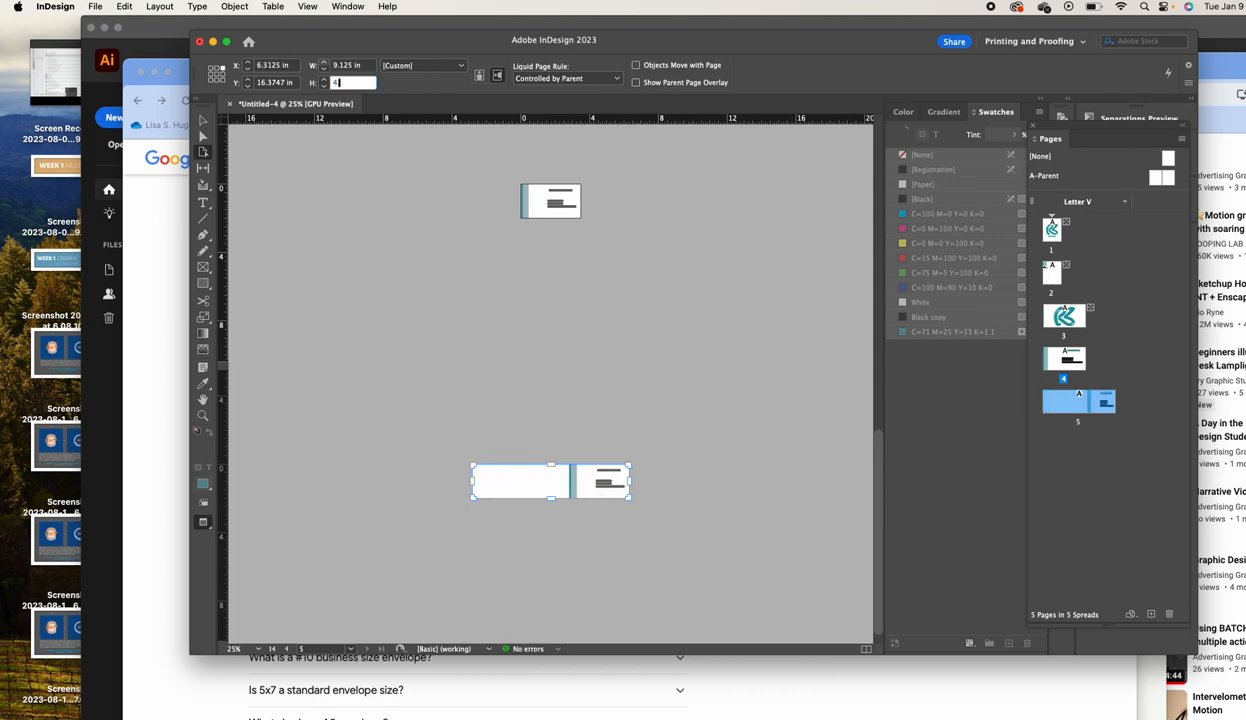
{"action": "type", "text": "4.5"}
{"action": "key", "text": "Return"}
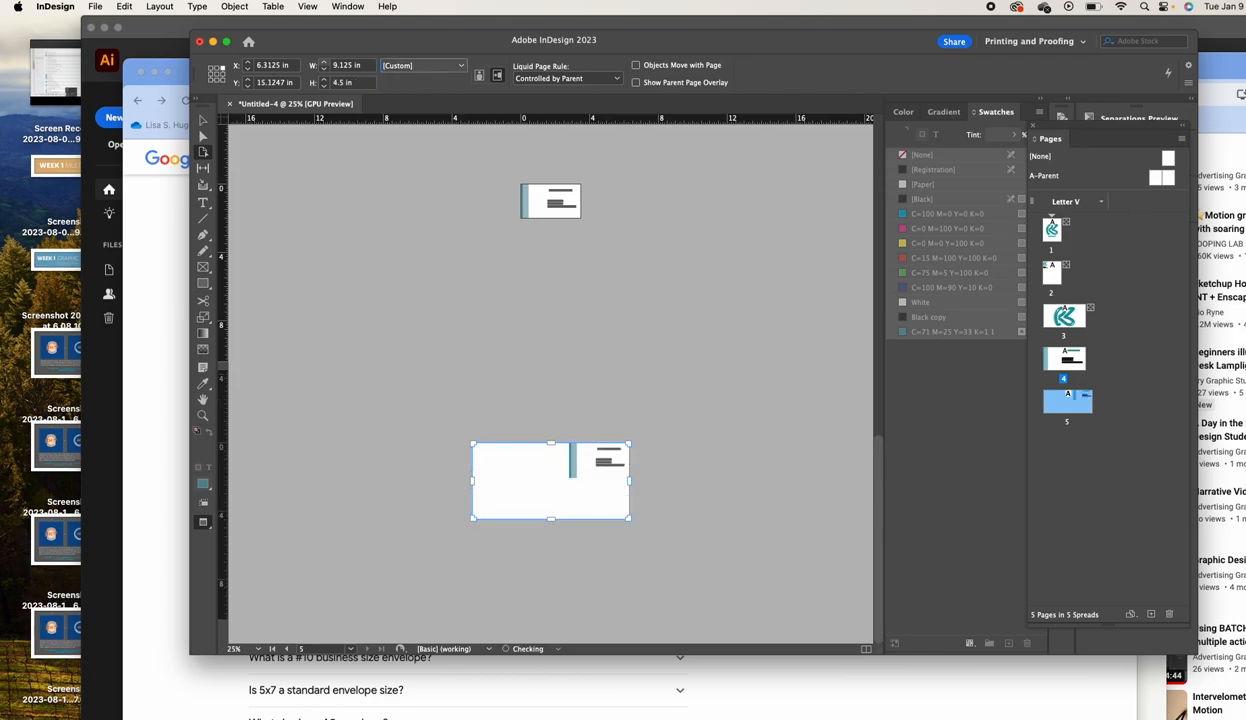
{"action": "key", "text": "super+Tab"}
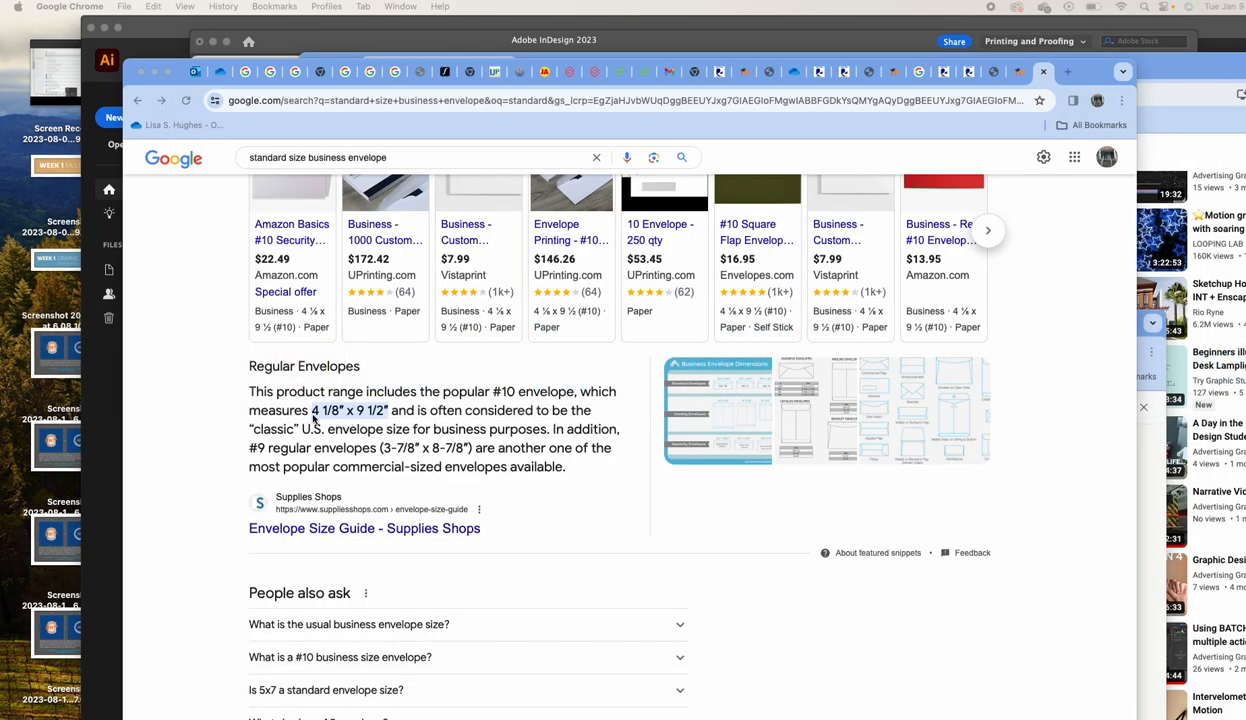
{"action": "key", "text": "super+Tab"}
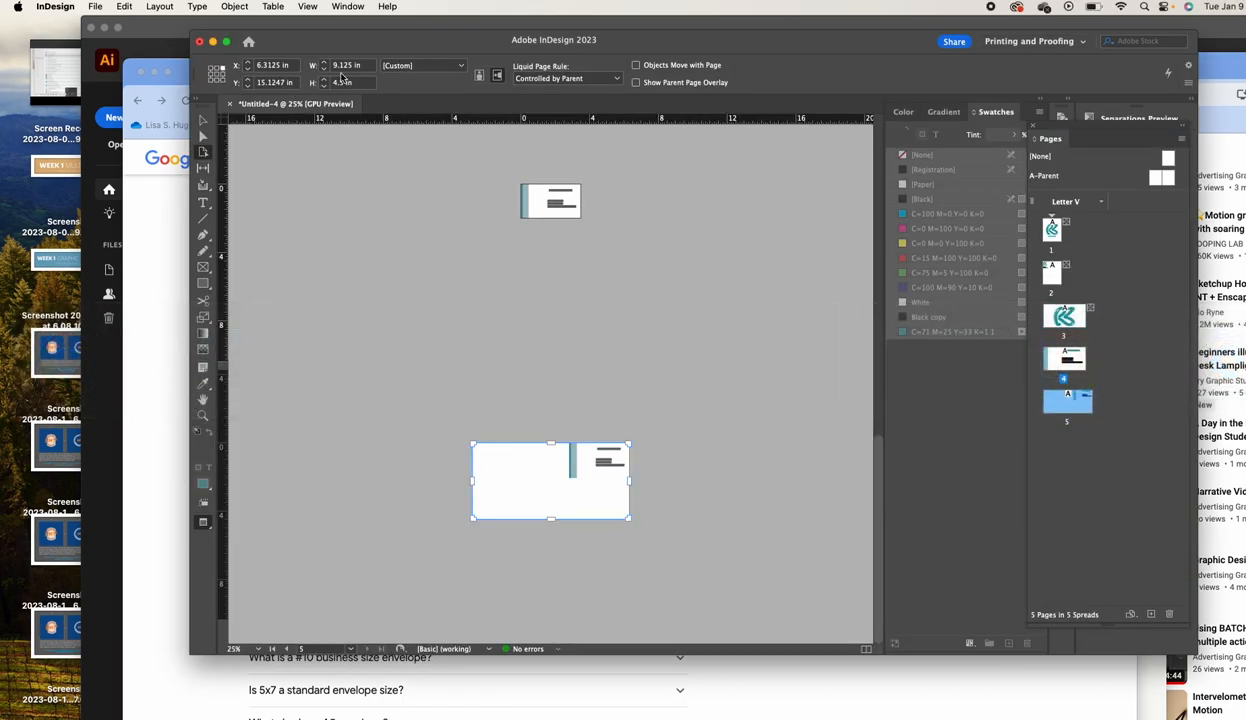
Resize page 5 to 9.5 in wide by 4.125 in tall
{"action": "left_click", "coordinate": [345, 66]}
{"action": "type", "text": "9.5"}
{"action": "key", "text": "Tab"}
{"action": "type", "text": "4"}
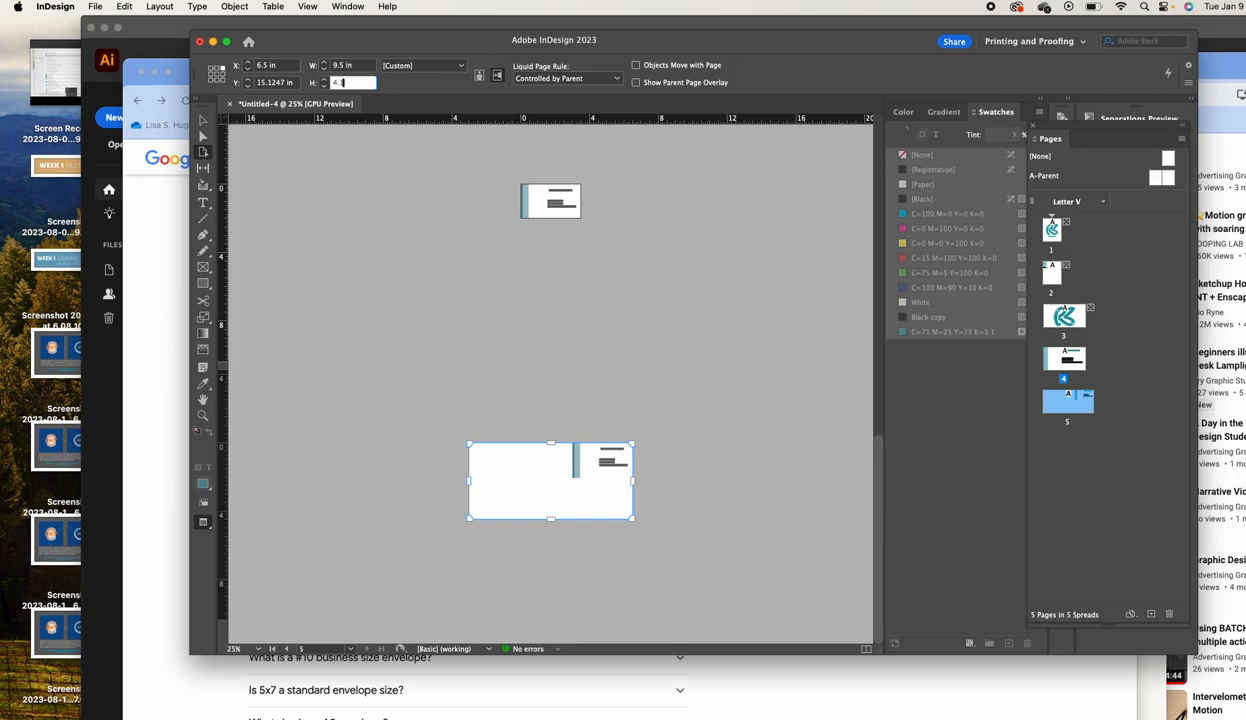
{"action": "type", "text": ".125"}
{"action": "key", "text": "Tab"}
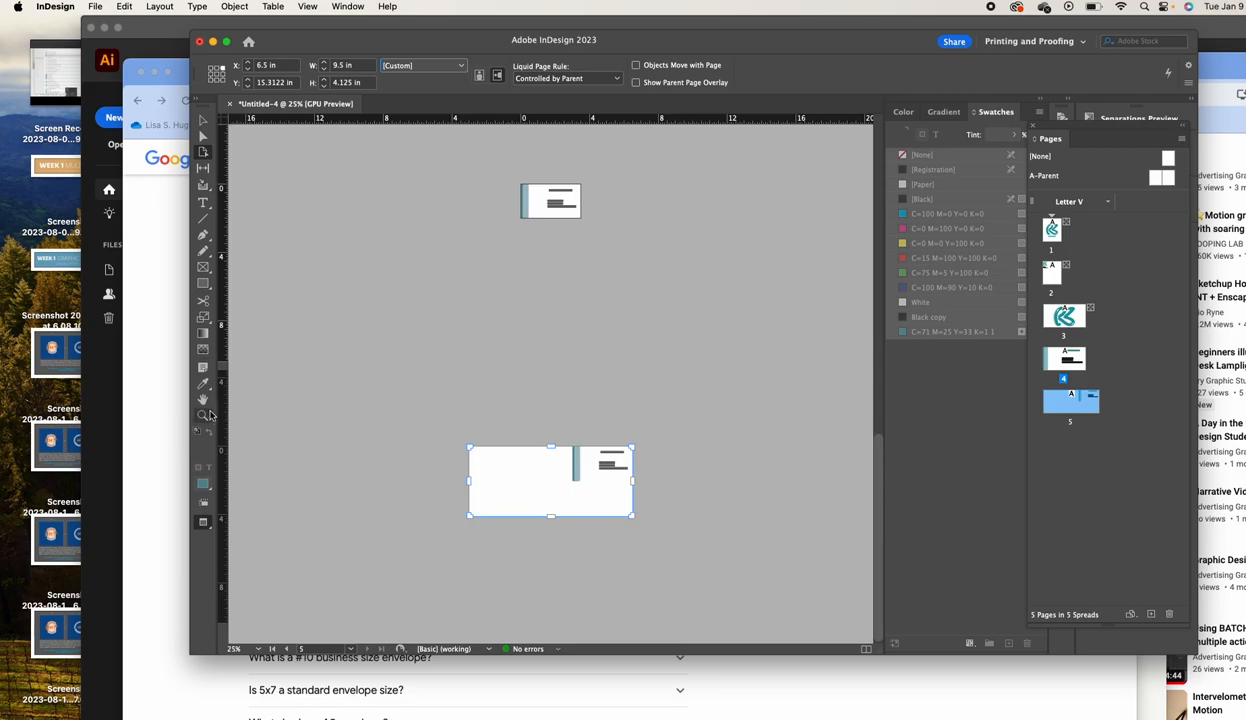
{"action": "left_click", "coordinate": [203, 120]}
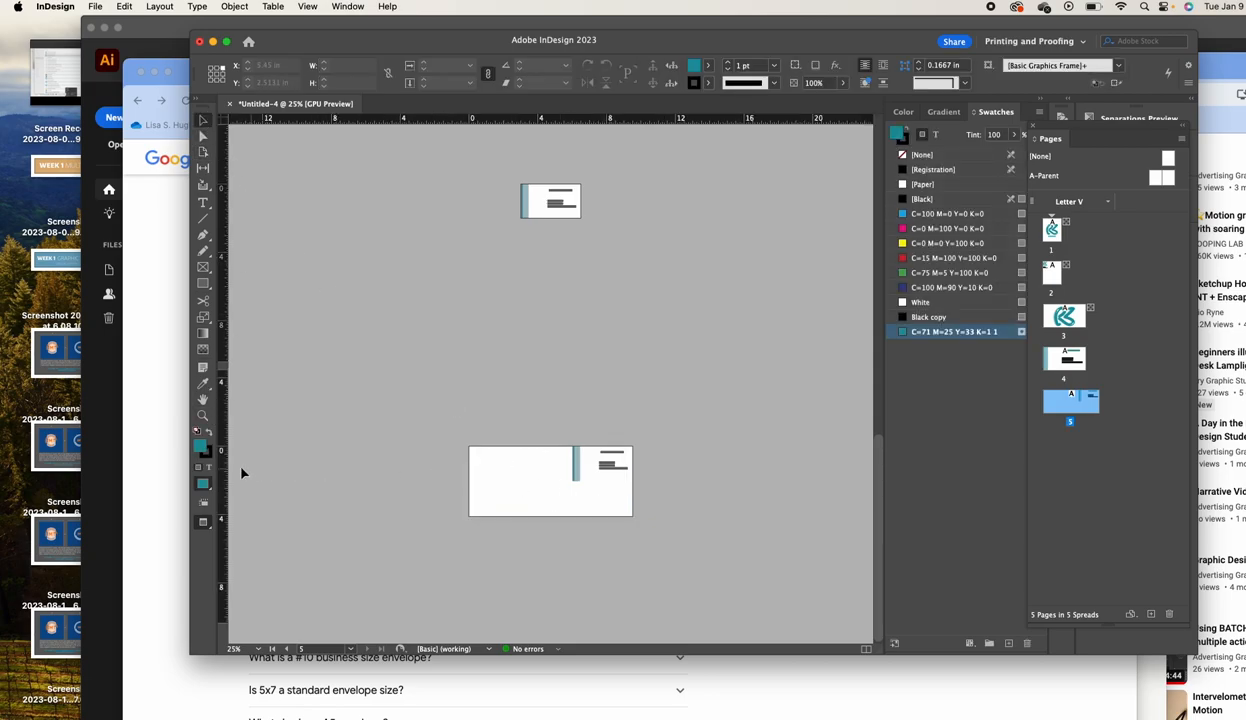
Zoom in on page 5 and drag the teal vertical bar down off the page onto the pasteboard
{"action": "left_click", "coordinate": [201, 414]}
{"action": "left_click", "coordinate": [565, 484]}
{"action": "left_click", "coordinate": [532, 400]}
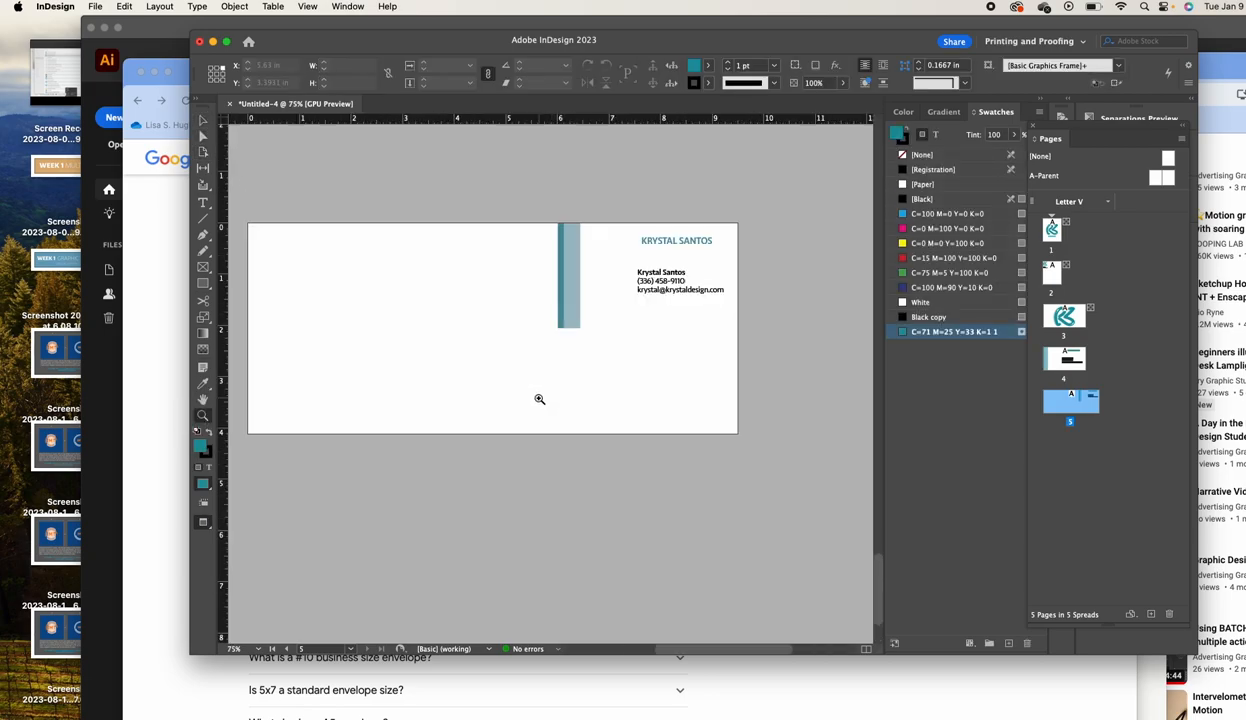
{"action": "left_click_drag", "start_coordinate": [548, 392], "coordinate": [623, 420]}
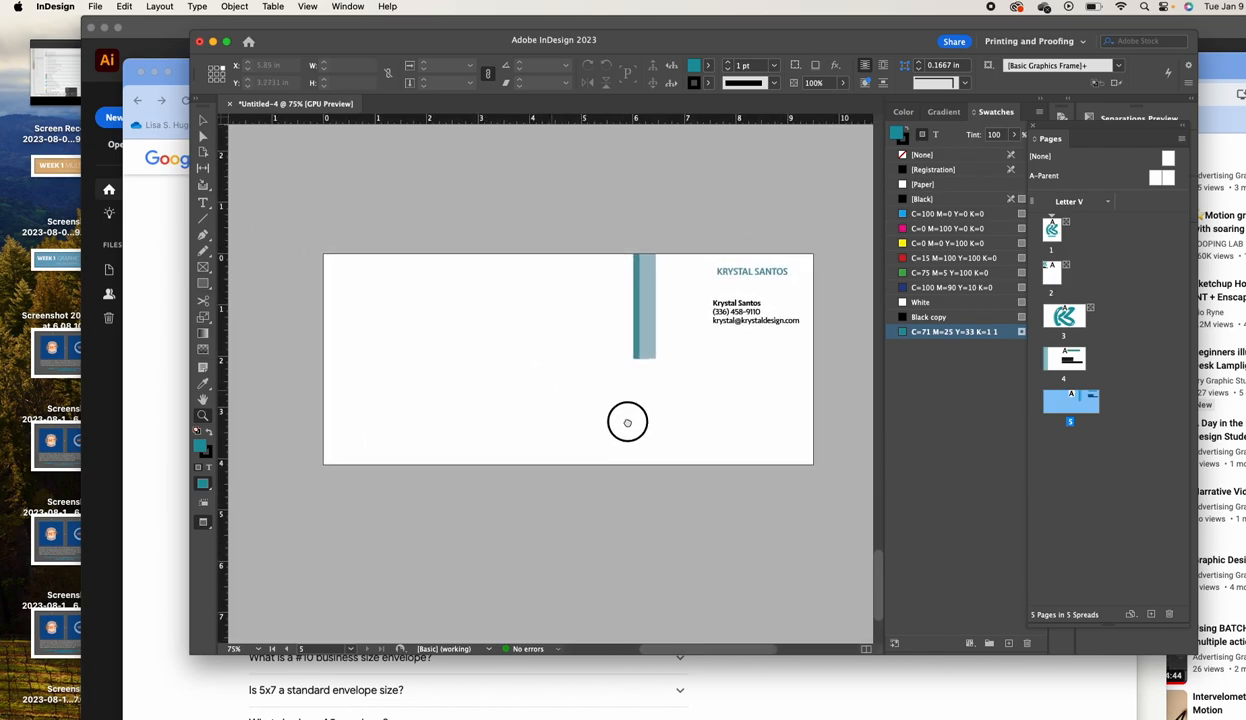
{"action": "left_click", "coordinate": [203, 121]}
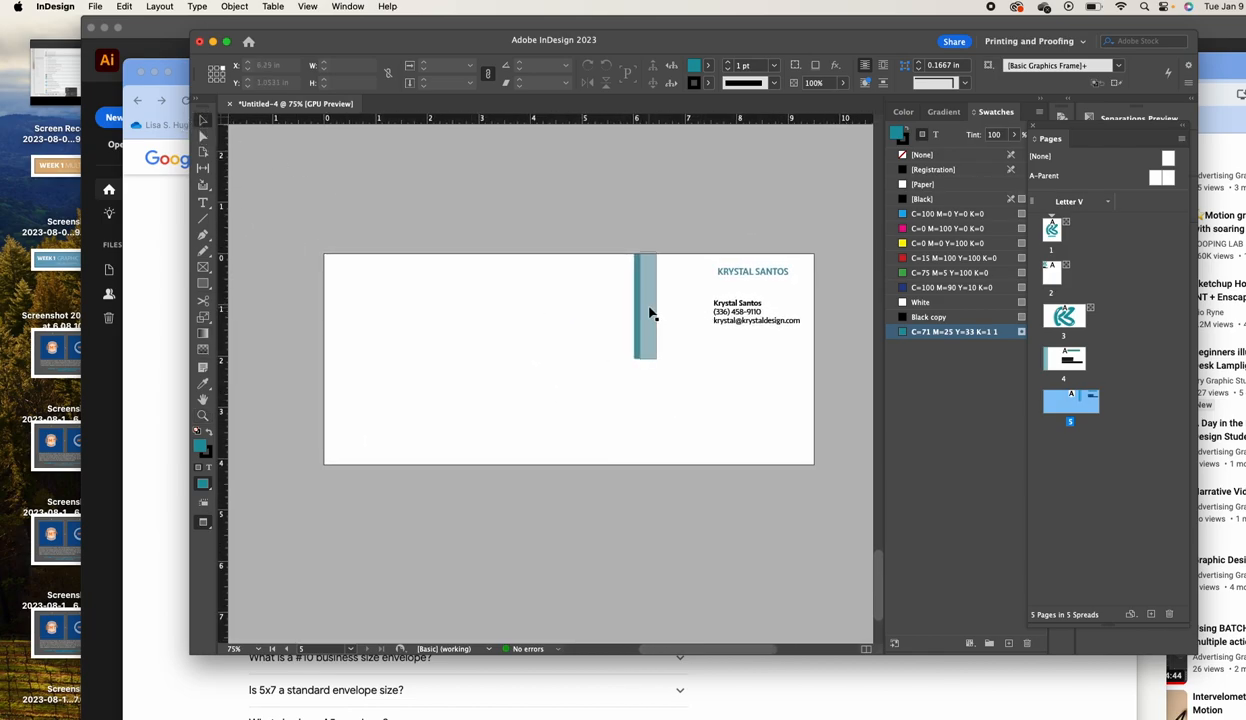
{"action": "left_click_drag", "start_coordinate": [663, 300], "coordinate": [584, 242]}
{"action": "left_click_drag", "start_coordinate": [646, 294], "coordinate": [596, 566]}
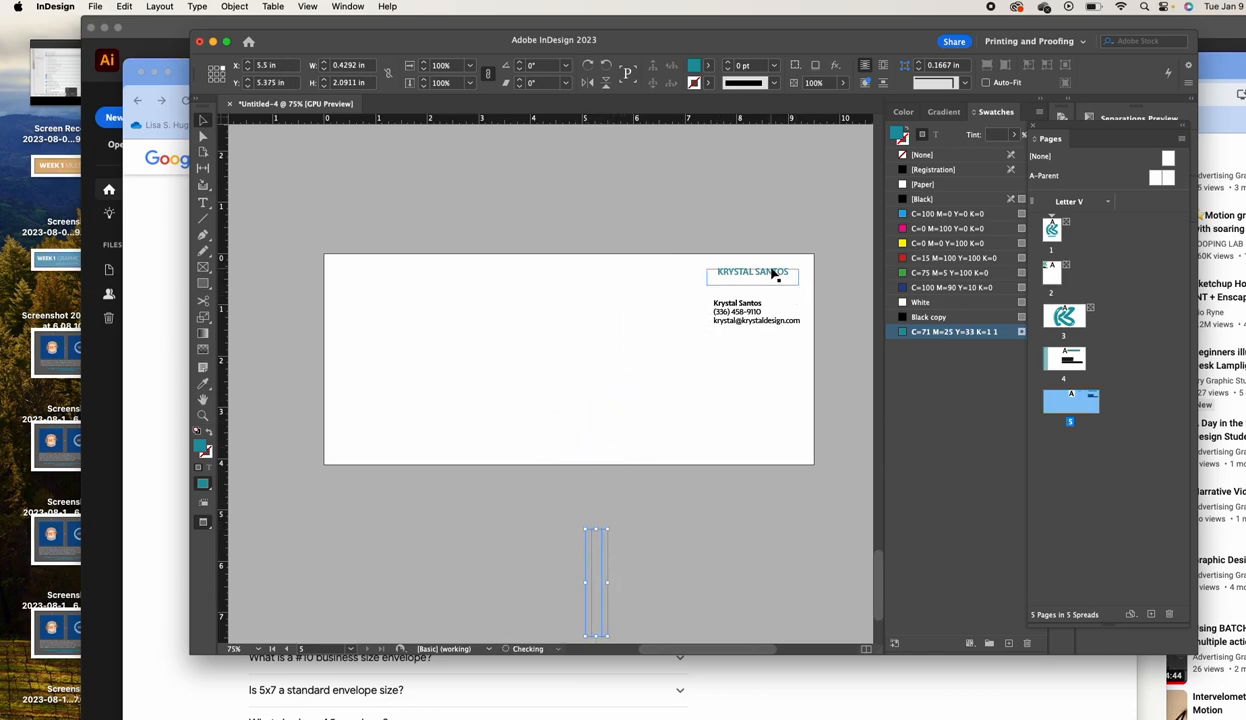
Jump to page 3 and select the RB logo frame
{"action": "left_click", "coordinate": [771, 272]}
{"action": "scroll", "coordinate": [659, 603], "scroll_direction": "up", "scroll_amount": 10}
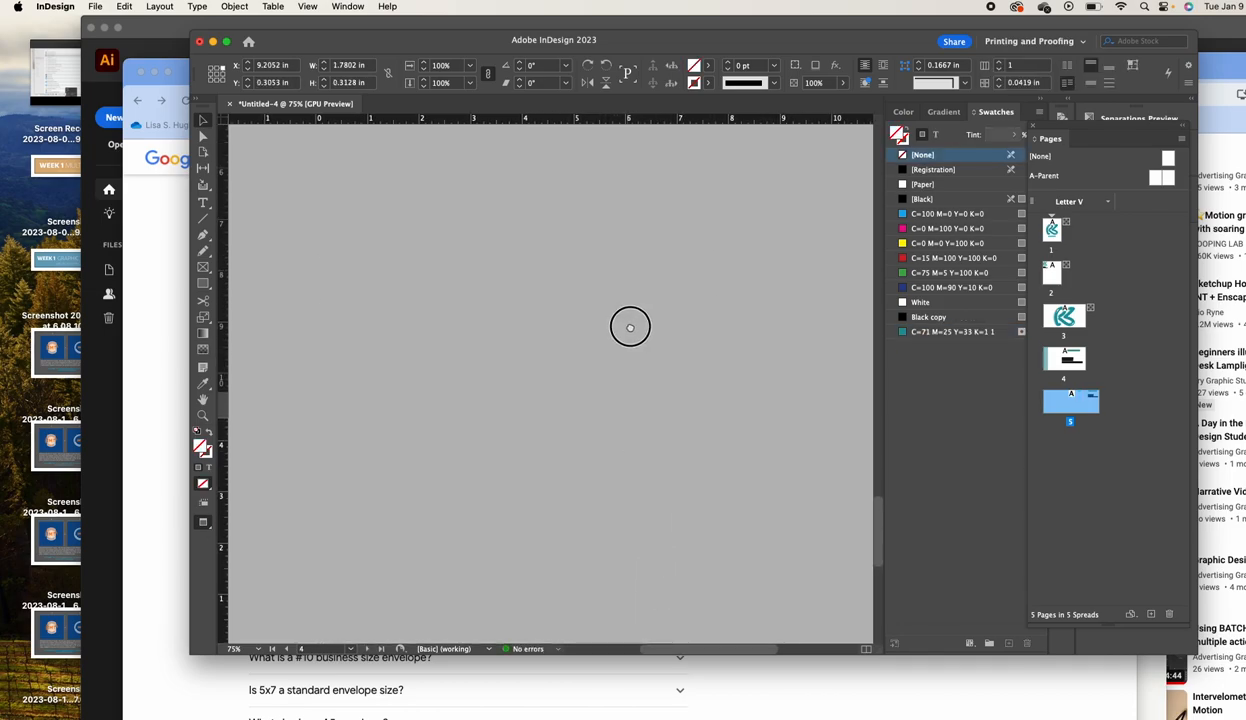
{"action": "double_click", "coordinate": [1064, 315]}
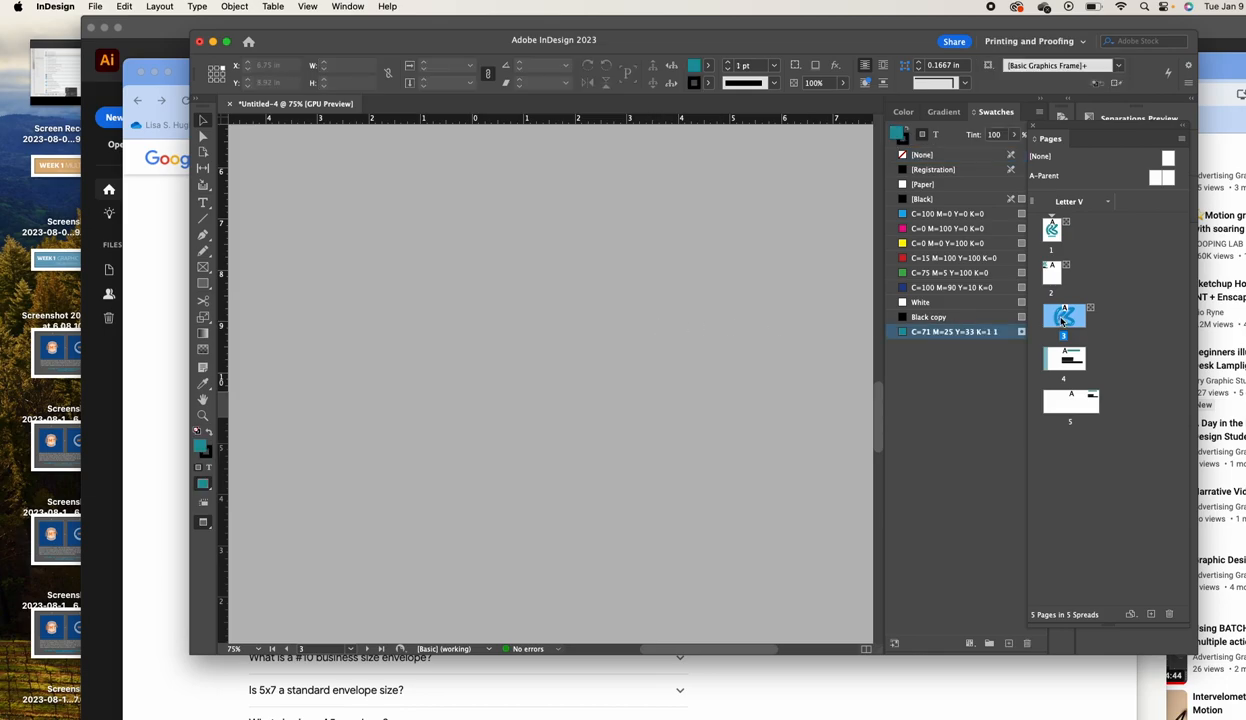
{"action": "left_click", "coordinate": [548, 352]}
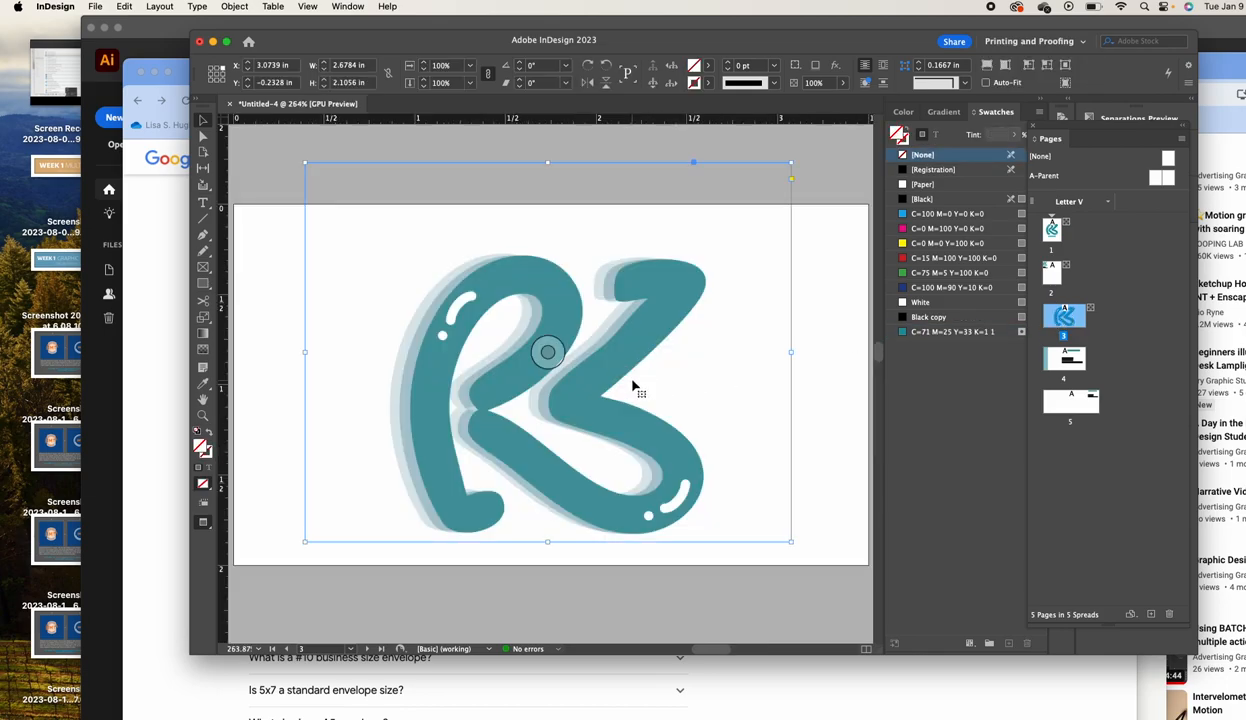
Paste the RB logo onto envelope page 5 and zoom out to see the whole page
{"action": "double_click", "coordinate": [1070, 402]}
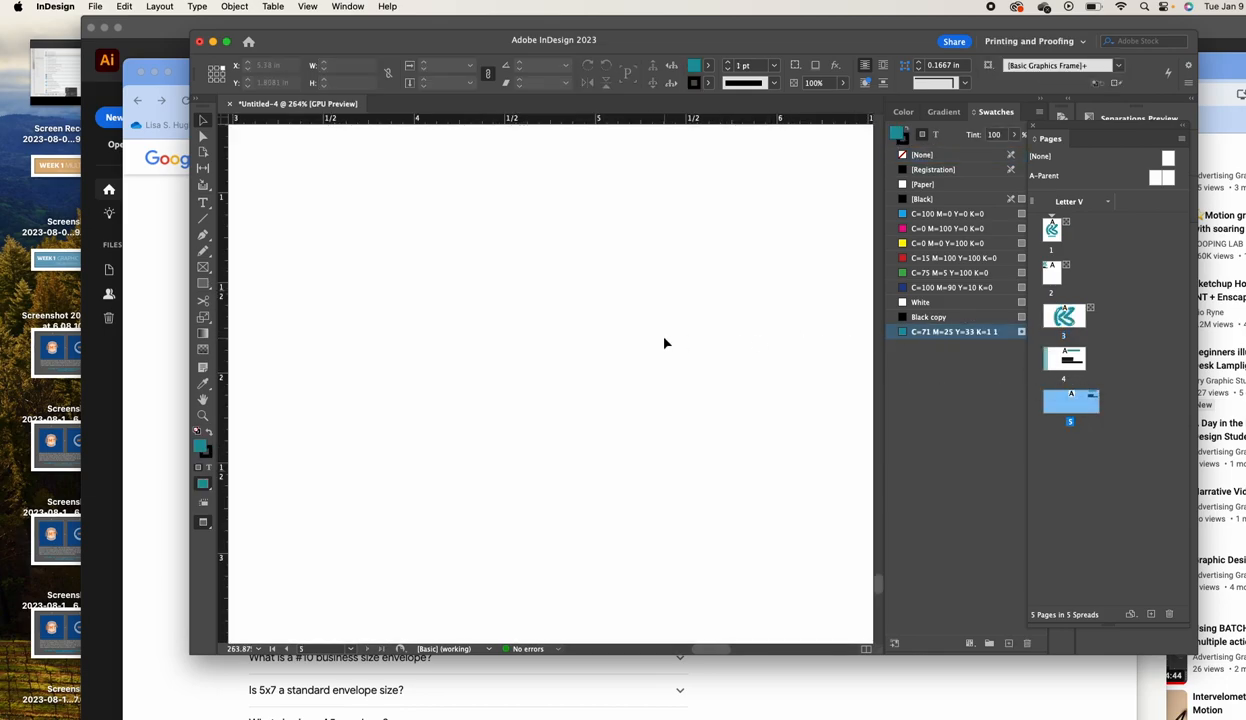
{"action": "key", "text": "super+v"}
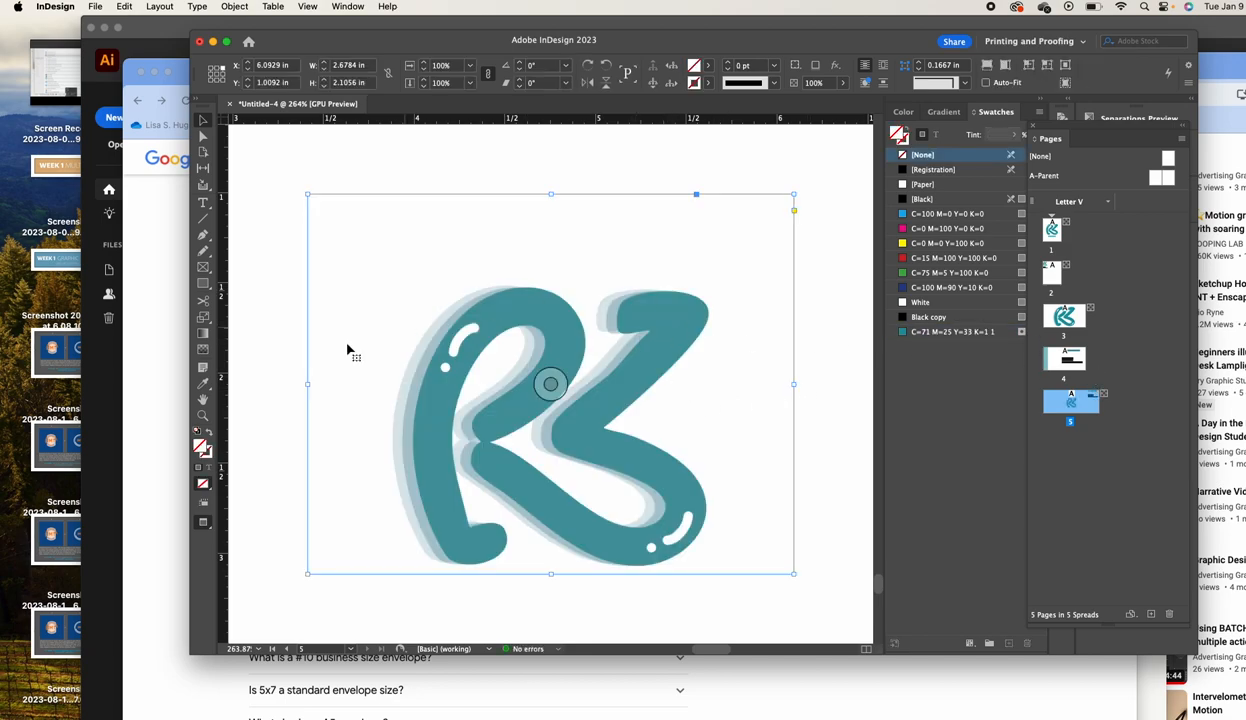
{"action": "left_click", "coordinate": [203, 415]}
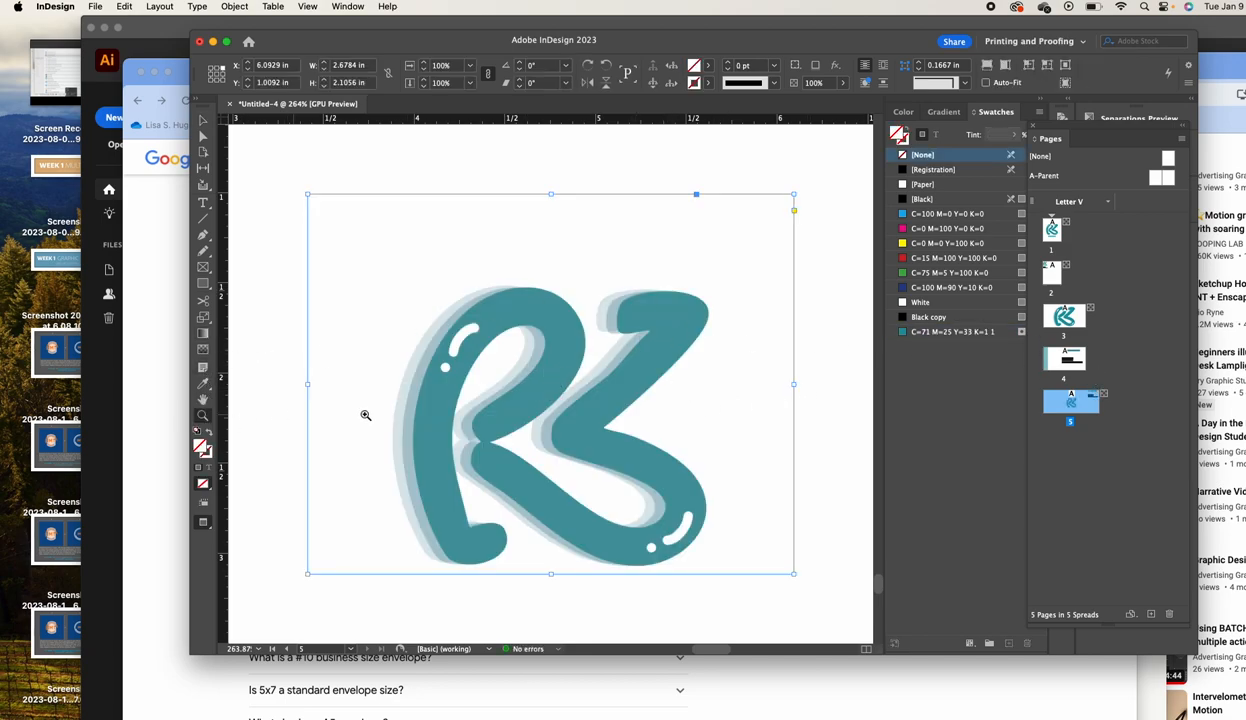
{"action": "right_click", "coordinate": [752, 412]}
{"action": "left_click", "coordinate": [692, 409]}
{"action": "left_click", "coordinate": [697, 410], "text": "alt"}
{"action": "left_click", "coordinate": [697, 410], "text": "alt"}
{"action": "left_click", "coordinate": [659, 401], "text": "alt"}
{"action": "left_click_drag", "start_coordinate": [600, 369], "coordinate": [739, 370]}
{"action": "left_click", "coordinate": [203, 120]}
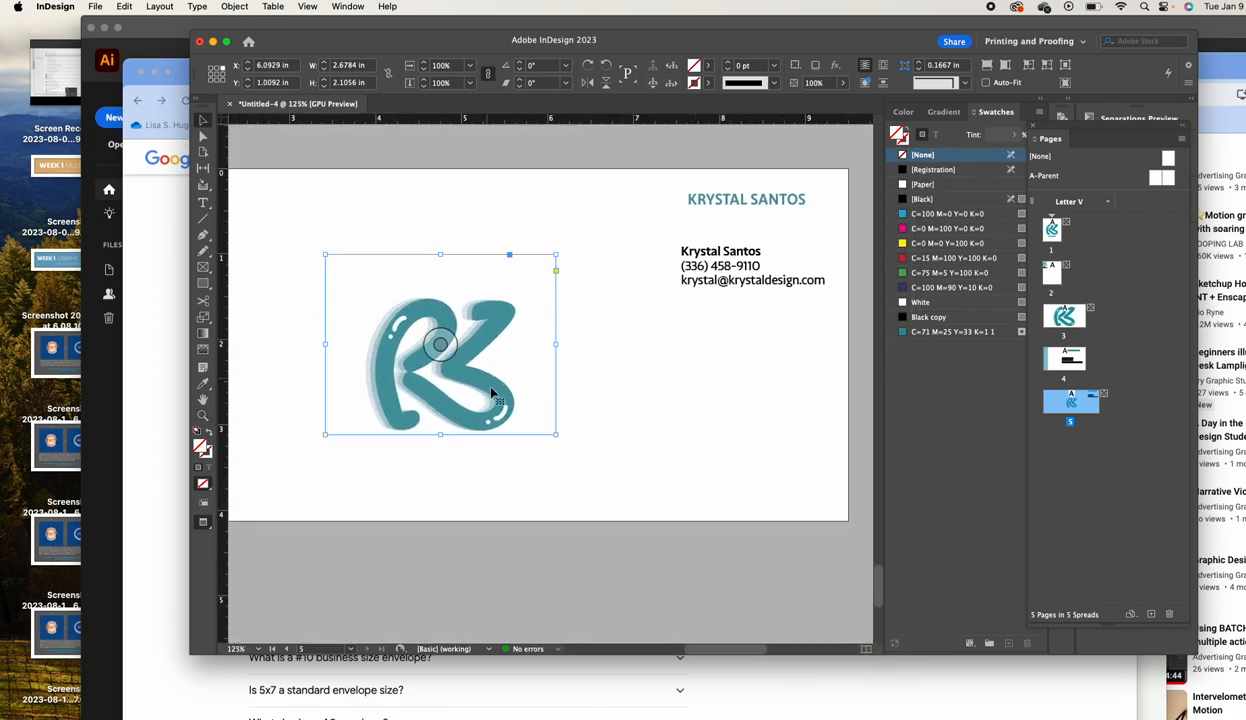
{"action": "left_click_drag", "start_coordinate": [496, 382], "coordinate": [738, 403]}
Shrink the RB logo proportionally and move it into the page's top-left corner
{"action": "left_click_drag", "start_coordinate": [794, 448], "coordinate": [407, 302]}
{"action": "left_click", "coordinate": [544, 184]}
{"action": "left_click_drag", "start_coordinate": [568, 193], "coordinate": [510, 259]}
{"action": "left_click_drag", "start_coordinate": [318, 356], "coordinate": [307, 341]}
Position the name heading and the contact details frame beneath the logo
{"action": "left_click_drag", "start_coordinate": [695, 215], "coordinate": [630, 238]}
{"action": "left_click_drag", "start_coordinate": [802, 305], "coordinate": [293, 398]}
{"action": "left_click_drag", "start_coordinate": [456, 337], "coordinate": [656, 275]}
{"action": "left_click_drag", "start_coordinate": [553, 356], "coordinate": [434, 345]}
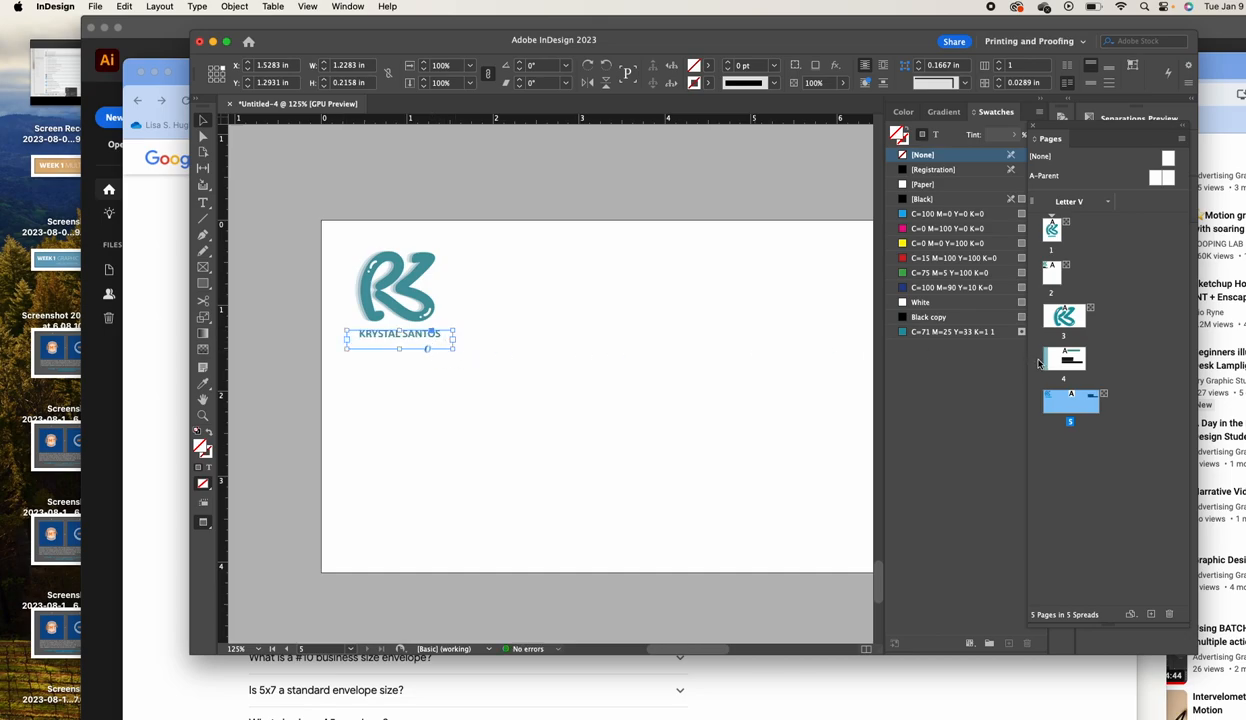
{"action": "left_click_drag", "start_coordinate": [769, 213], "coordinate": [490, 250]}
{"action": "left_click_drag", "start_coordinate": [748, 367], "coordinate": [514, 362]}
{"action": "left_click_drag", "start_coordinate": [557, 215], "coordinate": [830, 167]}
{"action": "left_click_drag", "start_coordinate": [754, 329], "coordinate": [425, 368]}
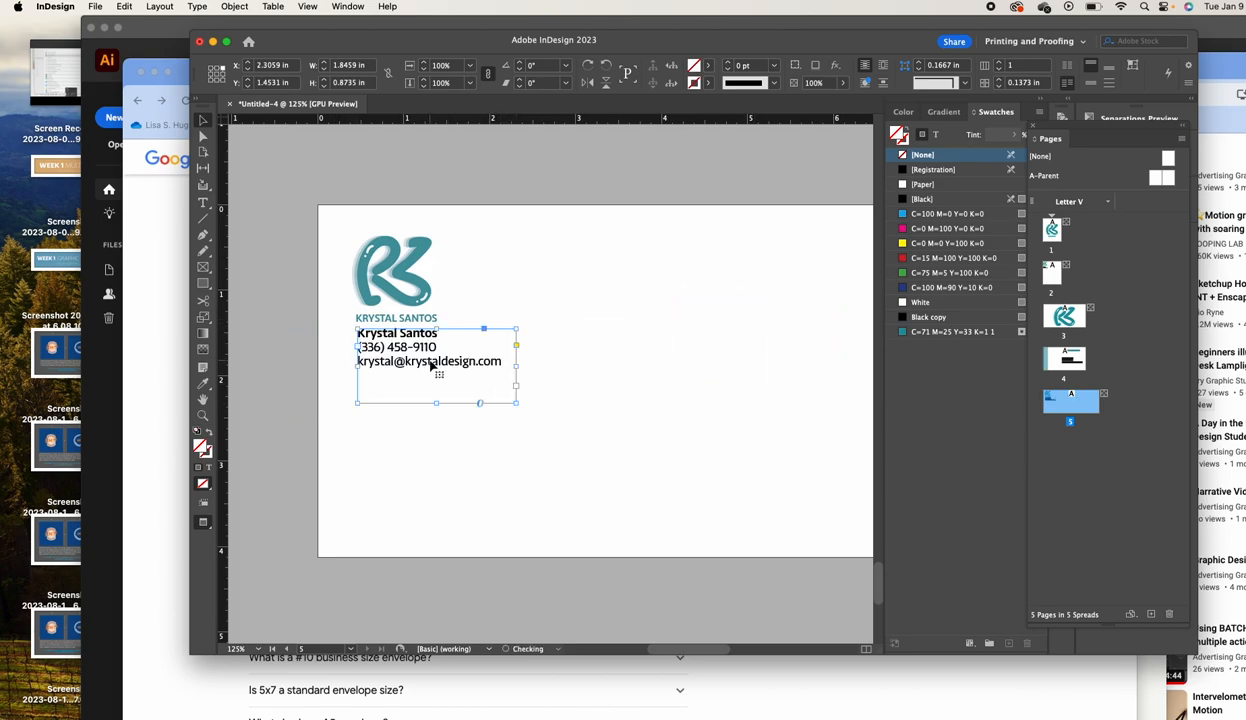
Replace the contact text with a two-line return address: street line, then city, state and ZIP
{"action": "triple_click", "coordinate": [430, 361]}
{"action": "key", "text": "super+a"}
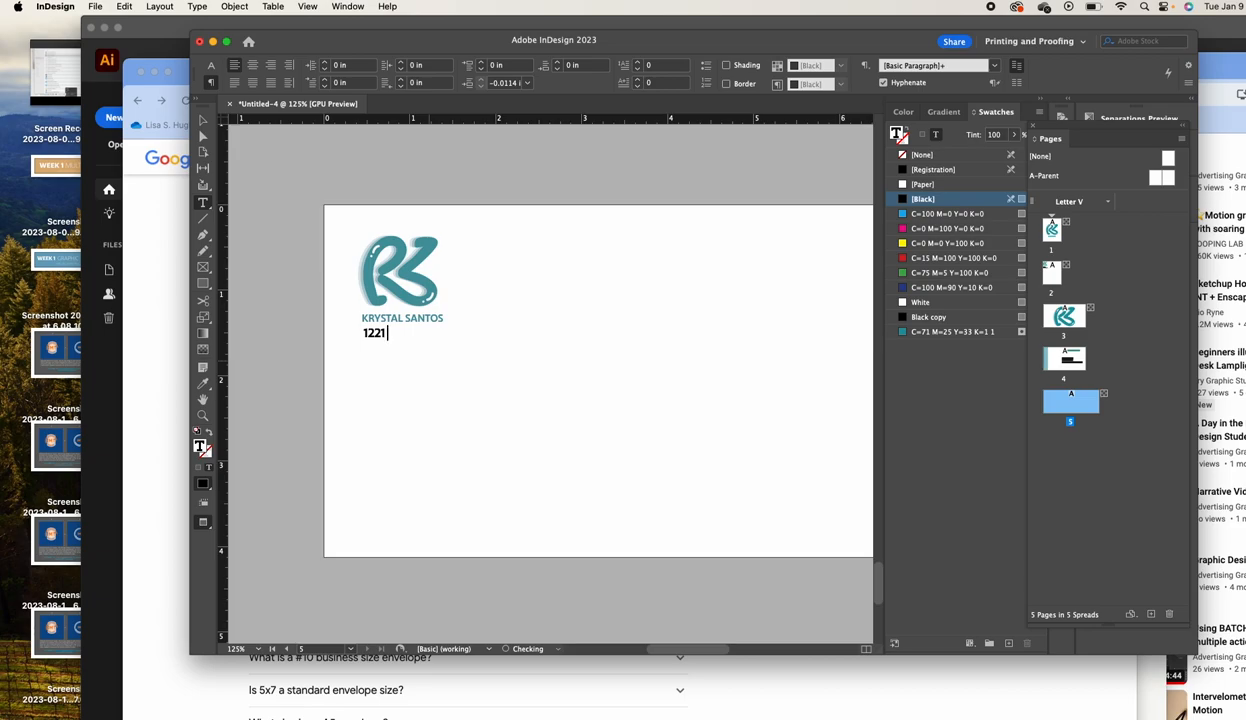
{"action": "key", "text": "Return"}
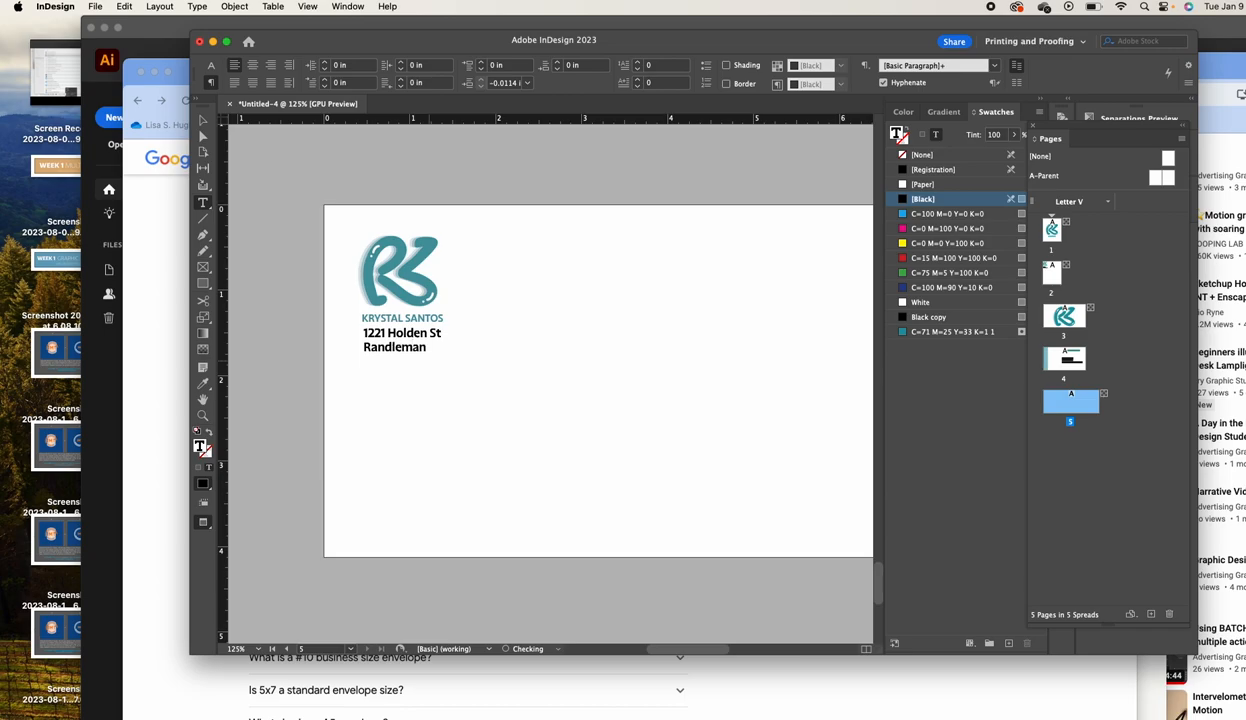
{"action": "left_click", "coordinate": [203, 120]}
{"action": "left_click", "coordinate": [487, 199]}
{"action": "left_click_drag", "start_coordinate": [687, 343], "coordinate": [637, 339]}
{"action": "scroll", "coordinate": [731, 338], "scroll_direction": "left", "scroll_amount": 2}
{"action": "key", "text": "super+Tab"}
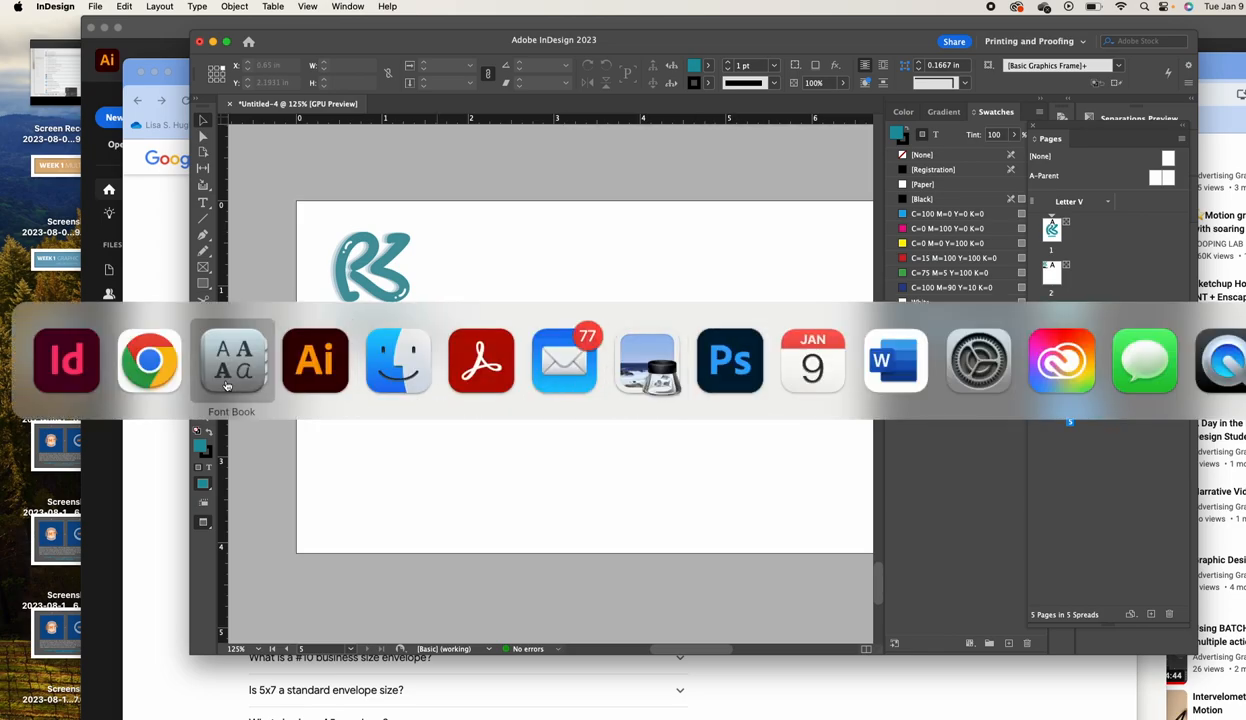
Search Google for 'USPS #10 envelope guidelines' and open the first image result's diagram preview
{"action": "left_click", "coordinate": [162, 381]}
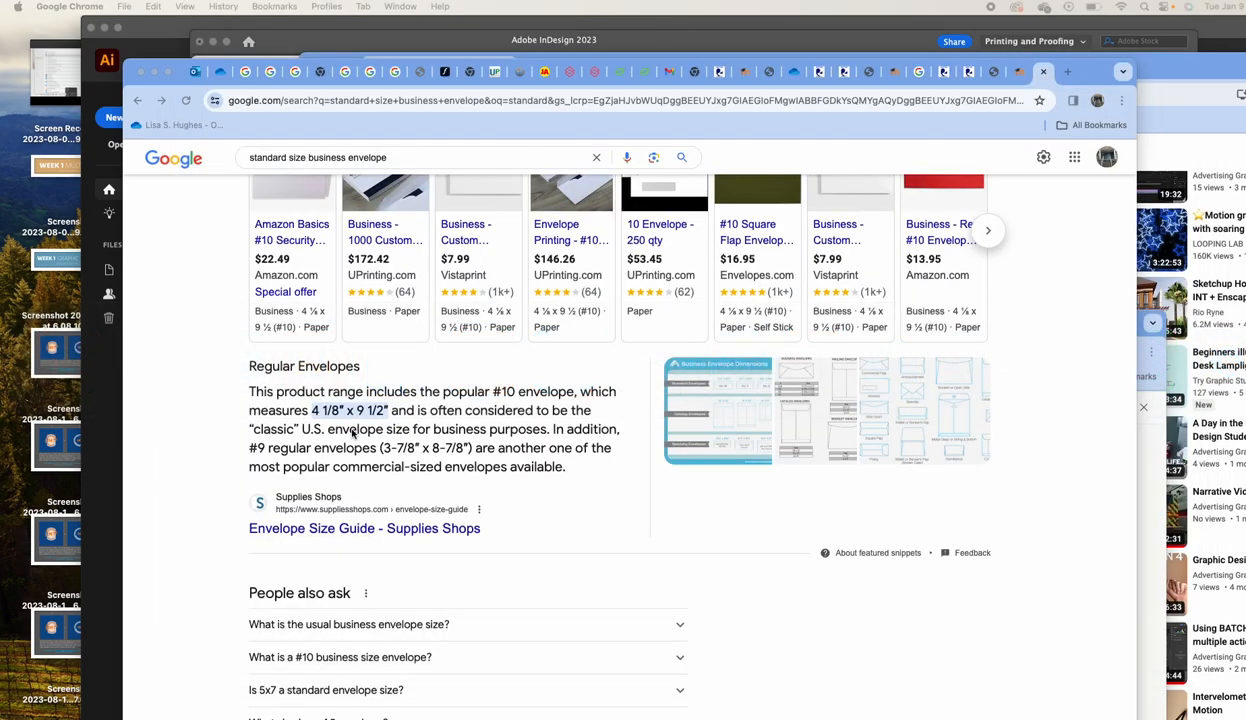
{"action": "left_click", "coordinate": [334, 158]}
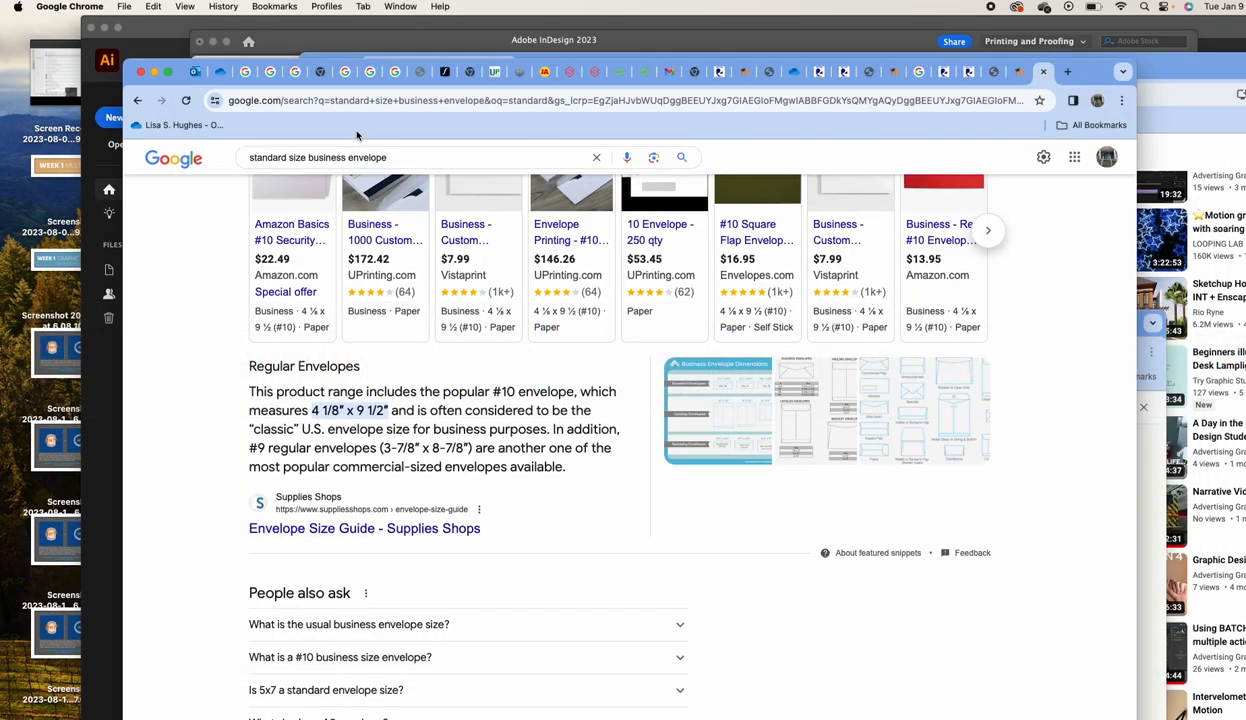
{"action": "left_click", "coordinate": [338, 102]}
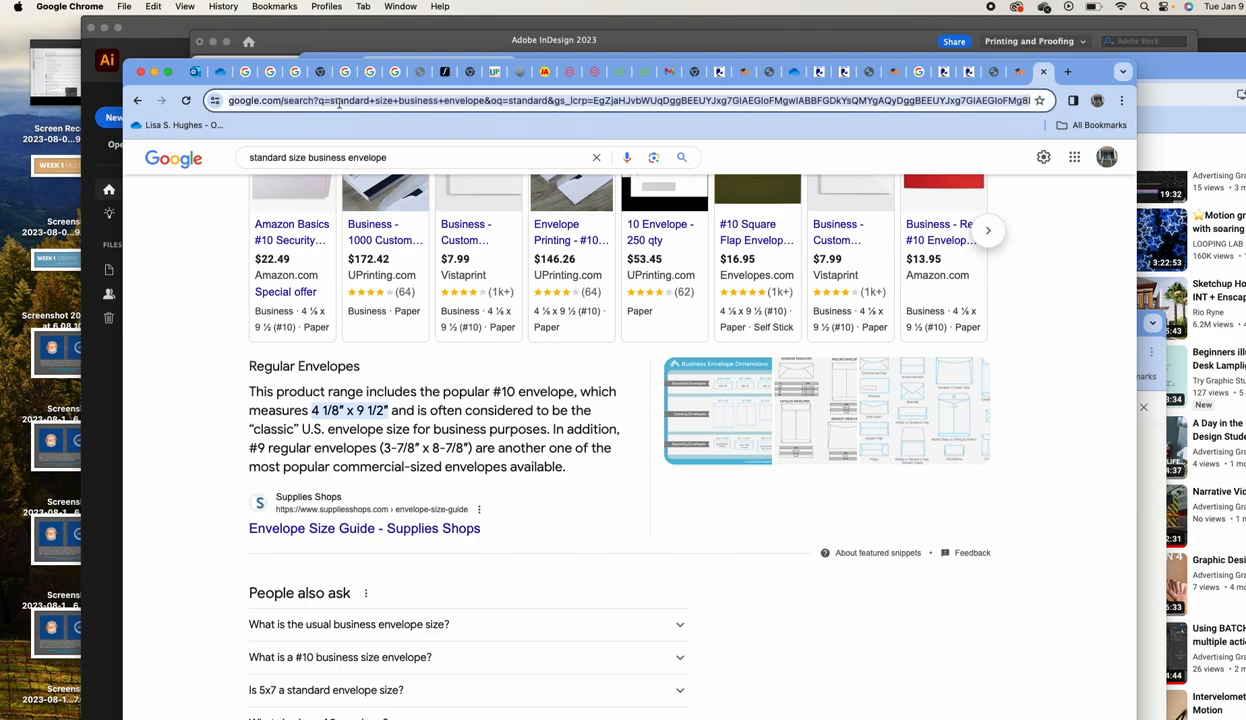
{"action": "type", "text": "USPS"}
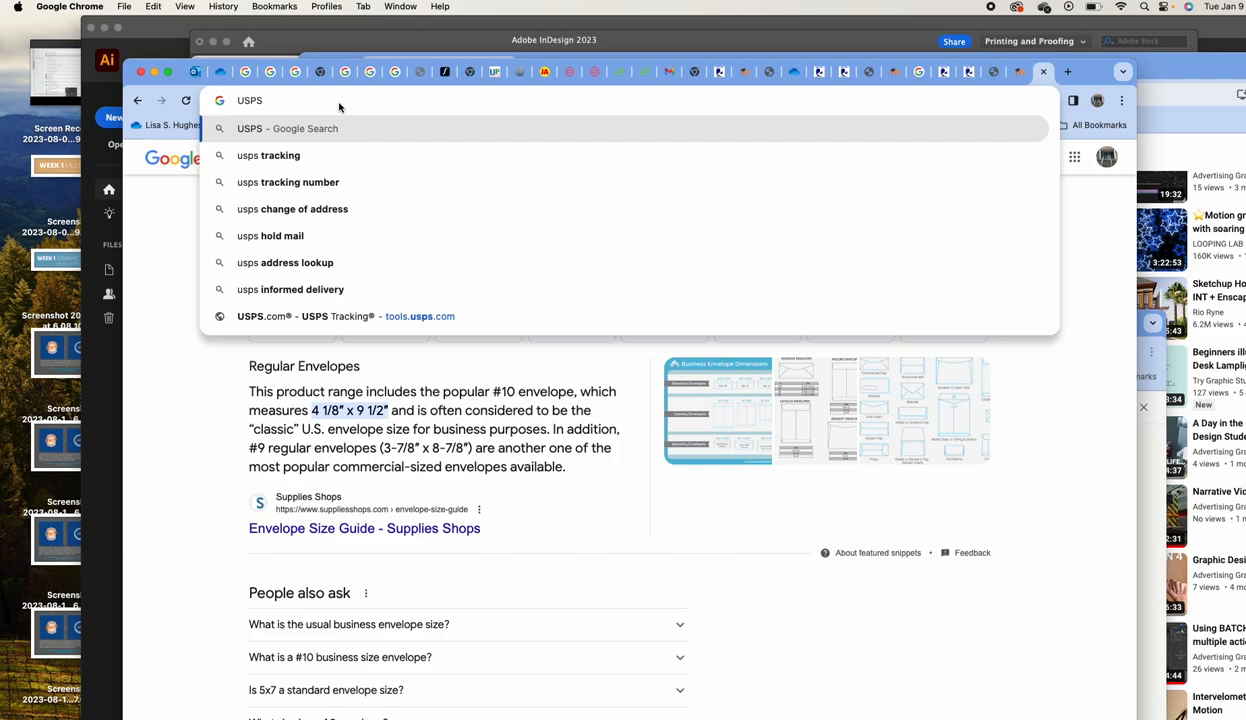
{"action": "type", "text": " #10"}
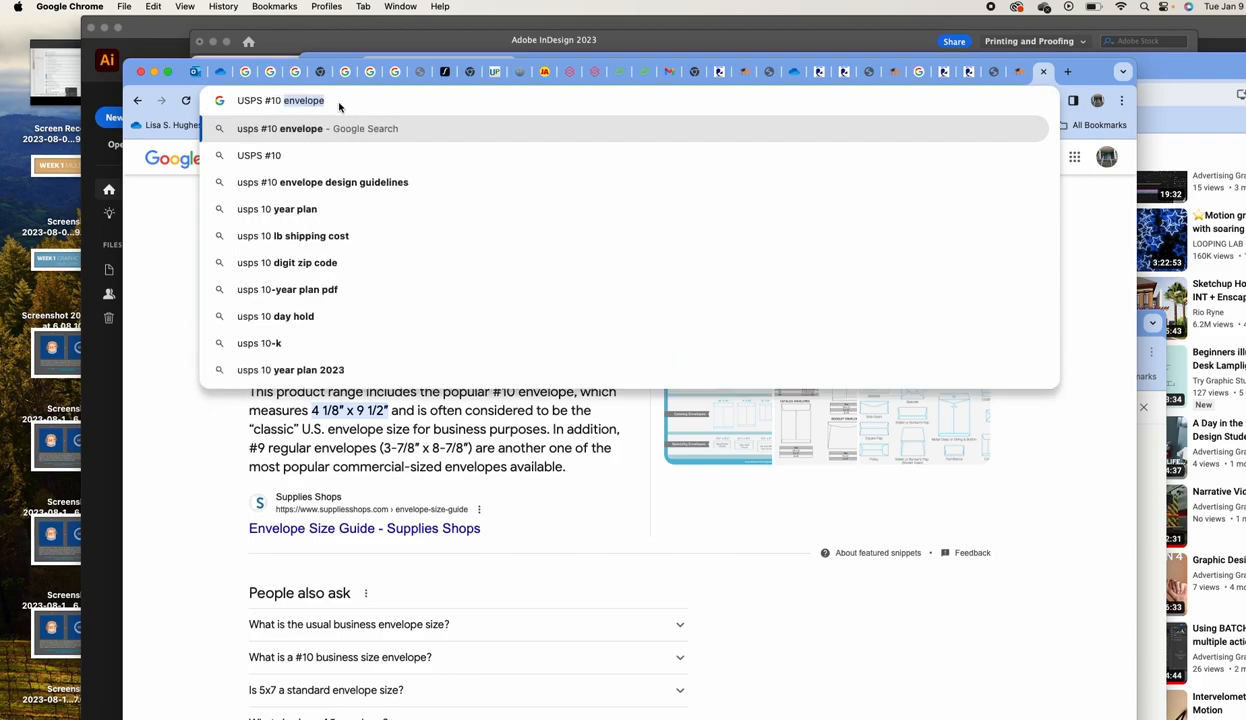
{"action": "type", "text": " enve"}
{"action": "type", "text": "lope guid"}
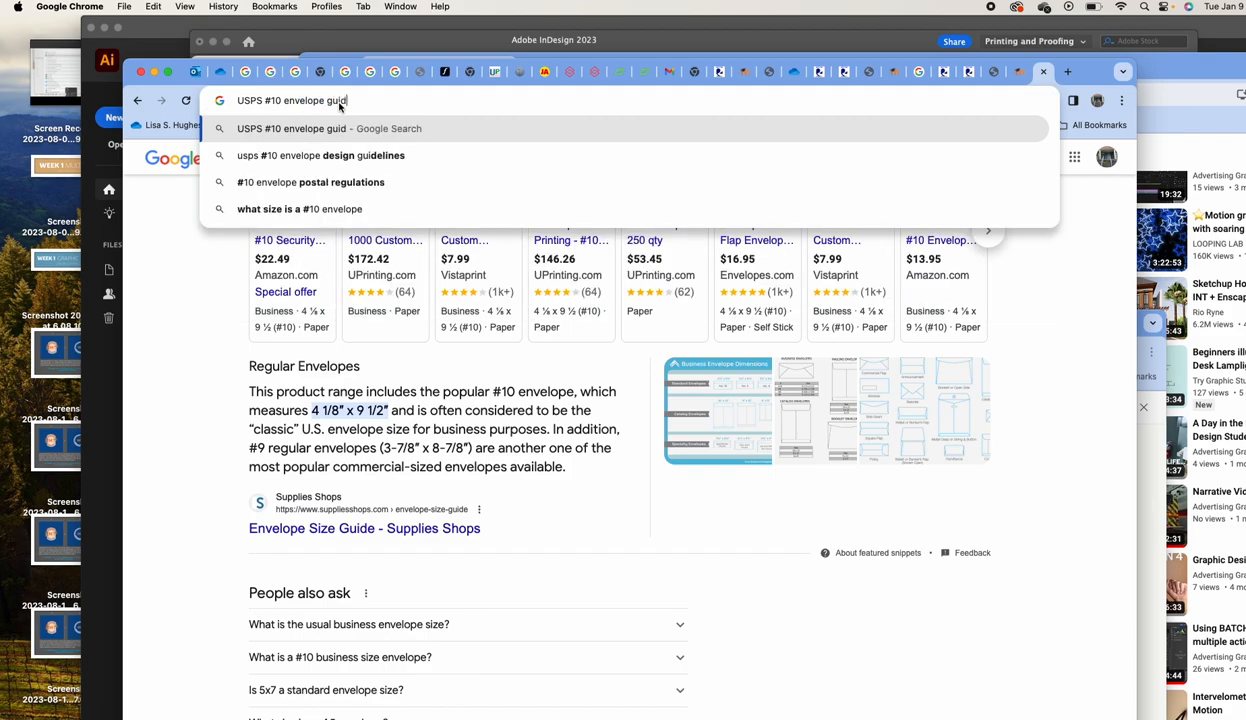
{"action": "type", "text": "elines"}
{"action": "key", "text": "Return"}
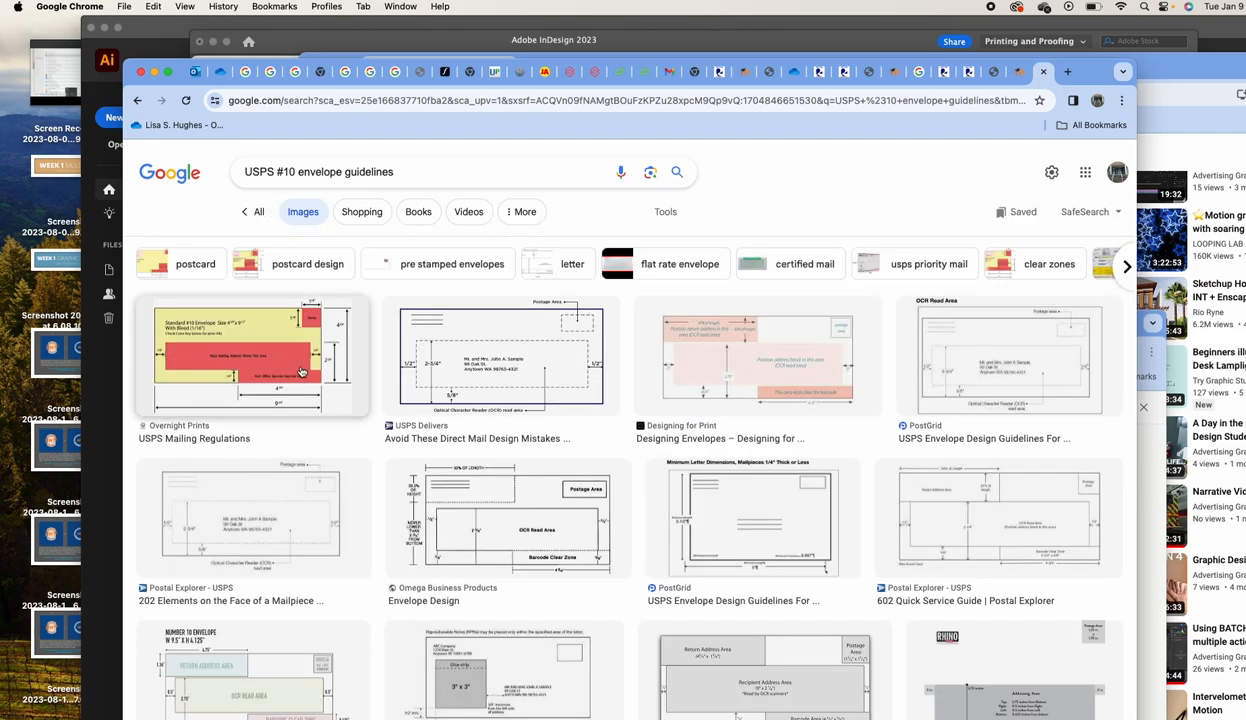
{"action": "left_click", "coordinate": [300, 371]}
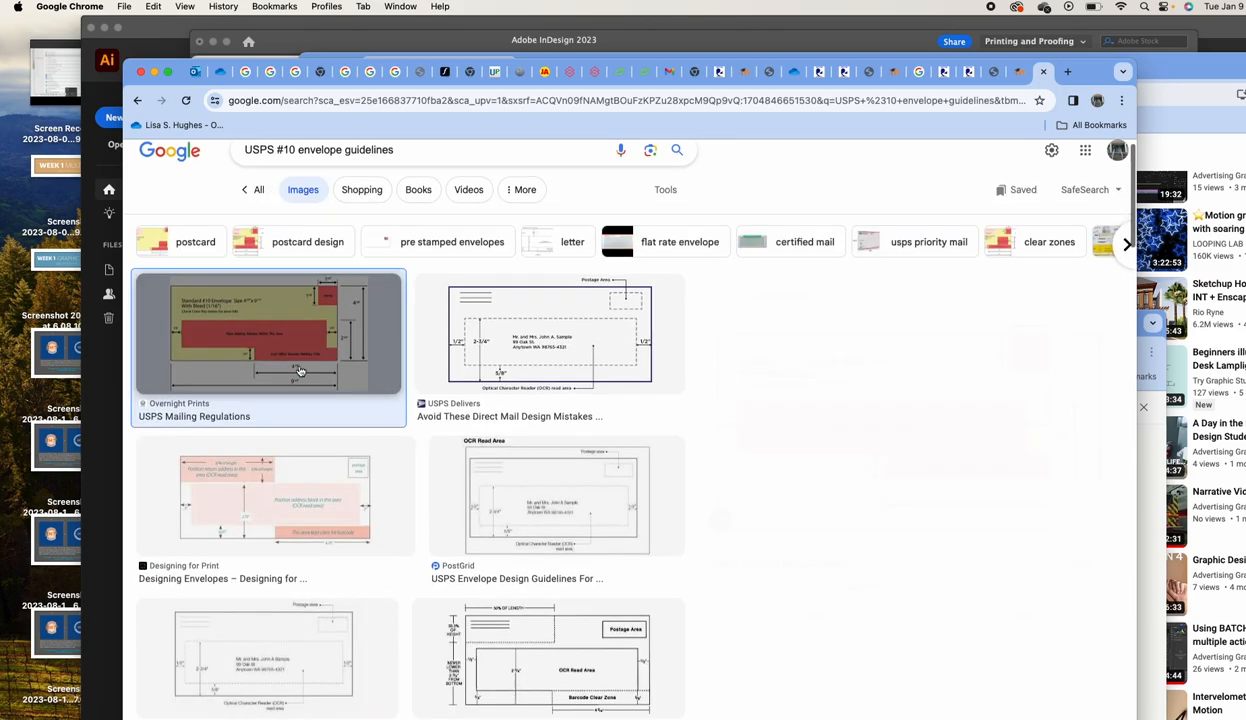
{"action": "left_click_drag", "start_coordinate": [1088, 68], "coordinate": [1244, 40]}
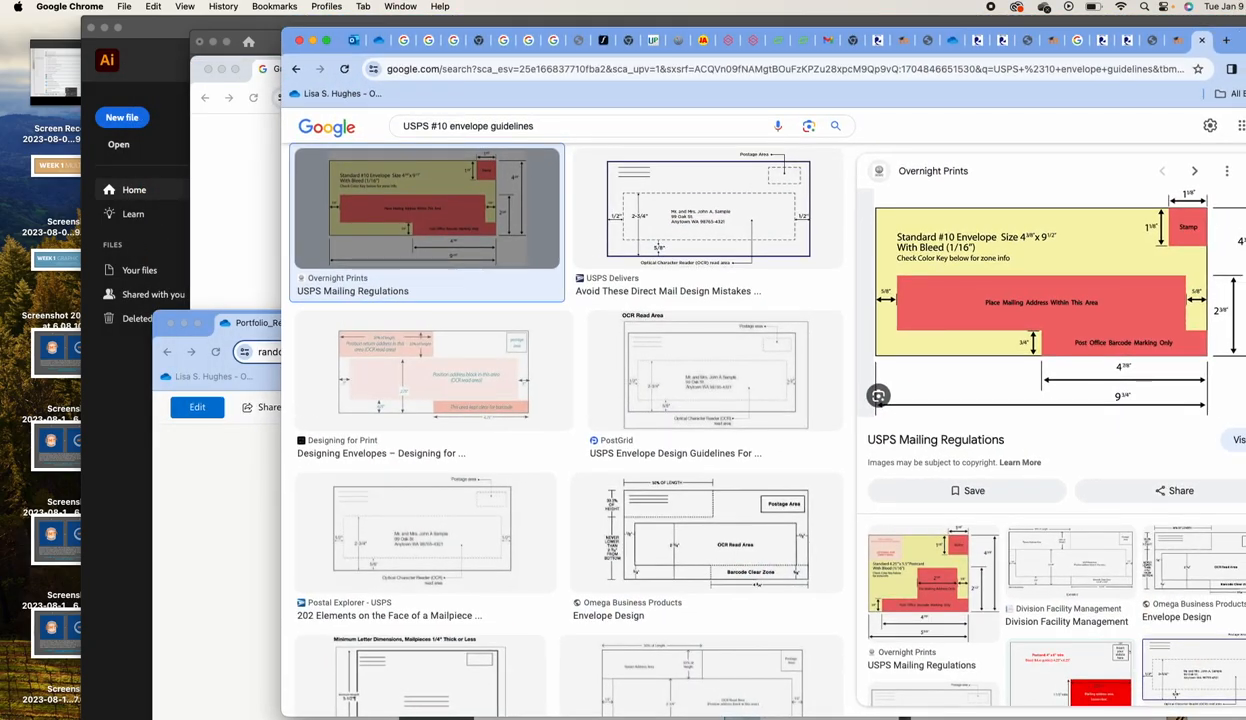
Arrange Chrome beside InDesign and try dragging the envelope diagram image onto the page
{"action": "key", "text": "super+Tab"}
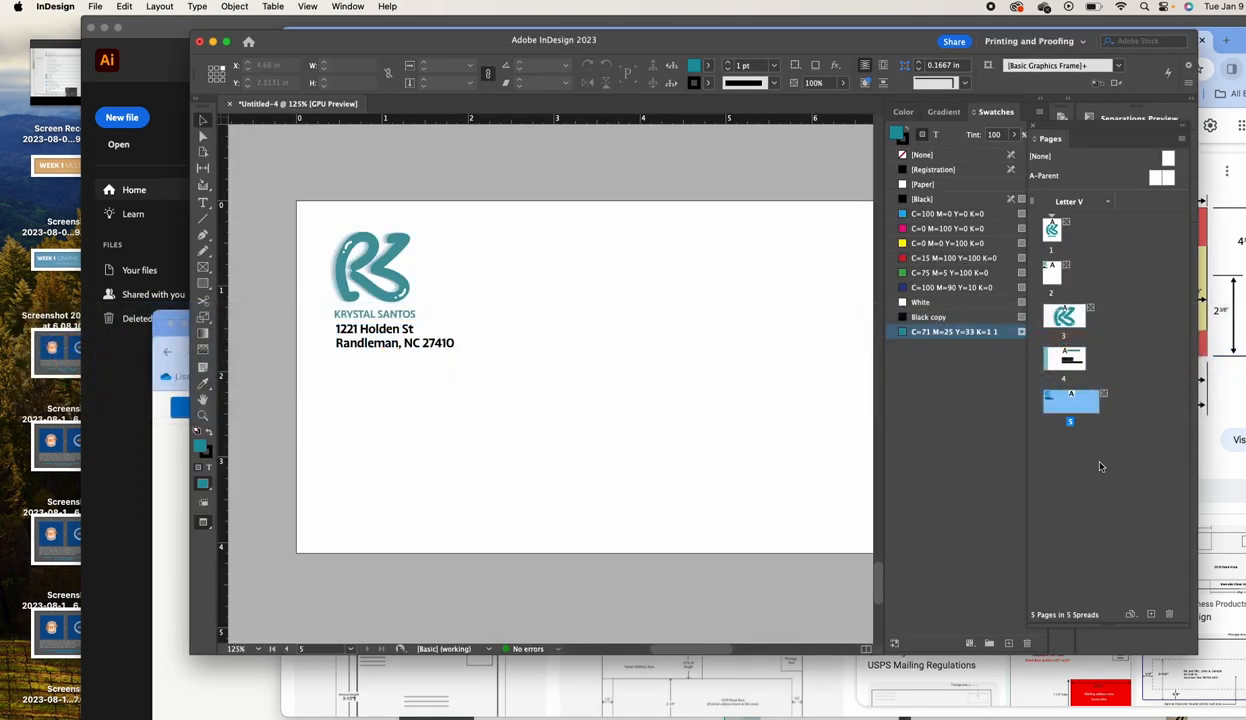
{"action": "left_click", "coordinate": [1232, 445]}
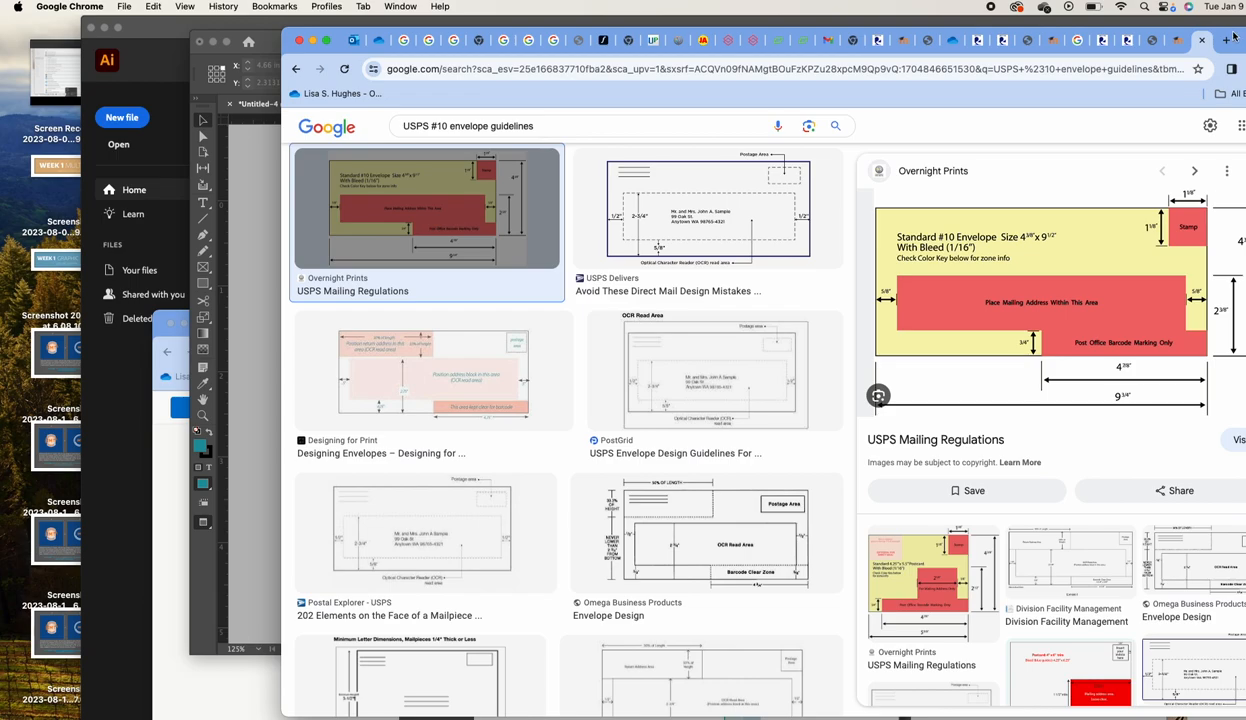
{"action": "left_click_drag", "start_coordinate": [1233, 37], "coordinate": [1029, 36]}
{"action": "left_click_drag", "start_coordinate": [1089, 316], "coordinate": [528, 353]}
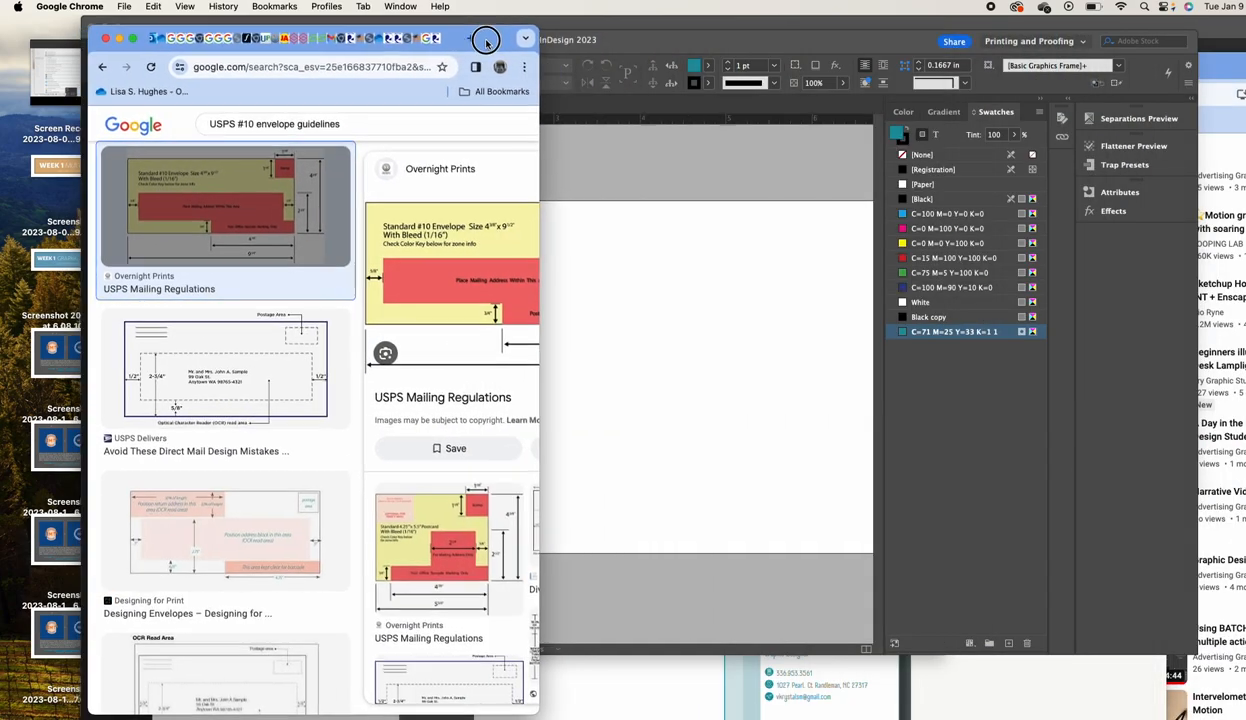
{"action": "left_click_drag", "start_coordinate": [487, 42], "coordinate": [1197, 38]}
{"action": "left_click_drag", "start_coordinate": [1120, 222], "coordinate": [449, 355]}
{"action": "left_click_drag", "start_coordinate": [1140, 252], "coordinate": [275, 335]}
Open the Overnight Prints USPS regulations page, scroll to the #10 diagram and try dragging it across
{"action": "left_click", "coordinate": [1147, 257]}
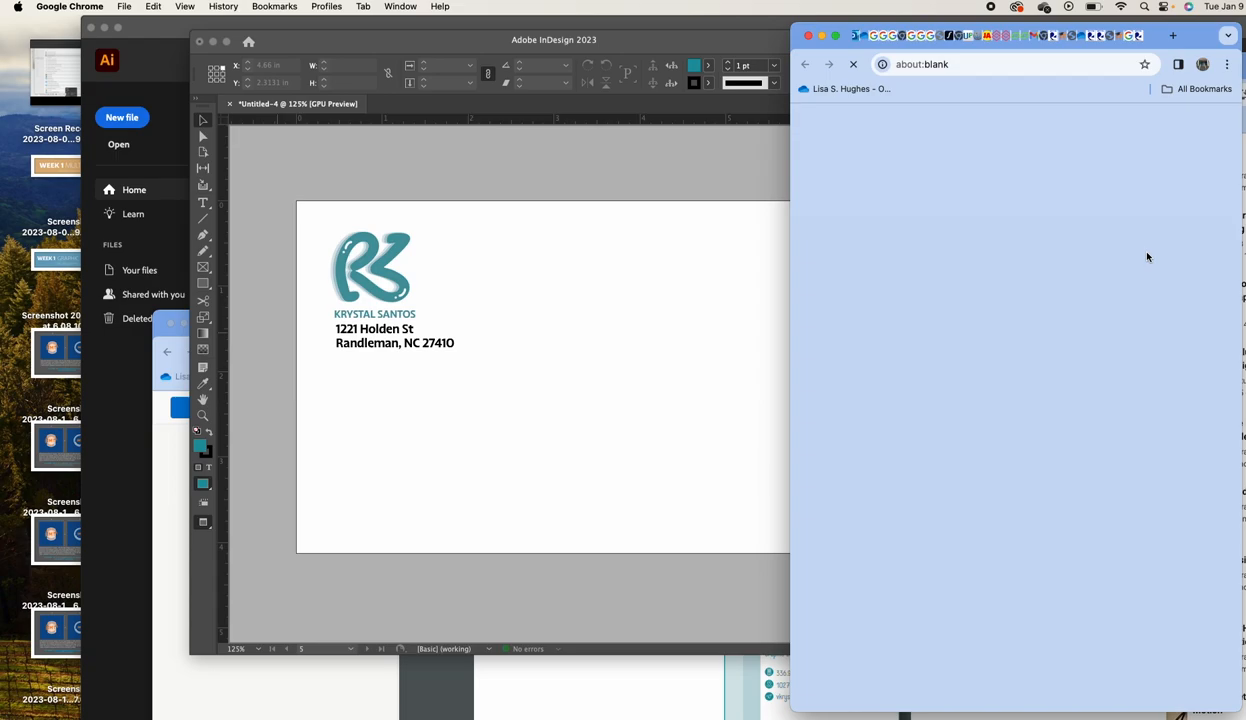
{"action": "left_click_drag", "start_coordinate": [1189, 35], "coordinate": [721, 46]}
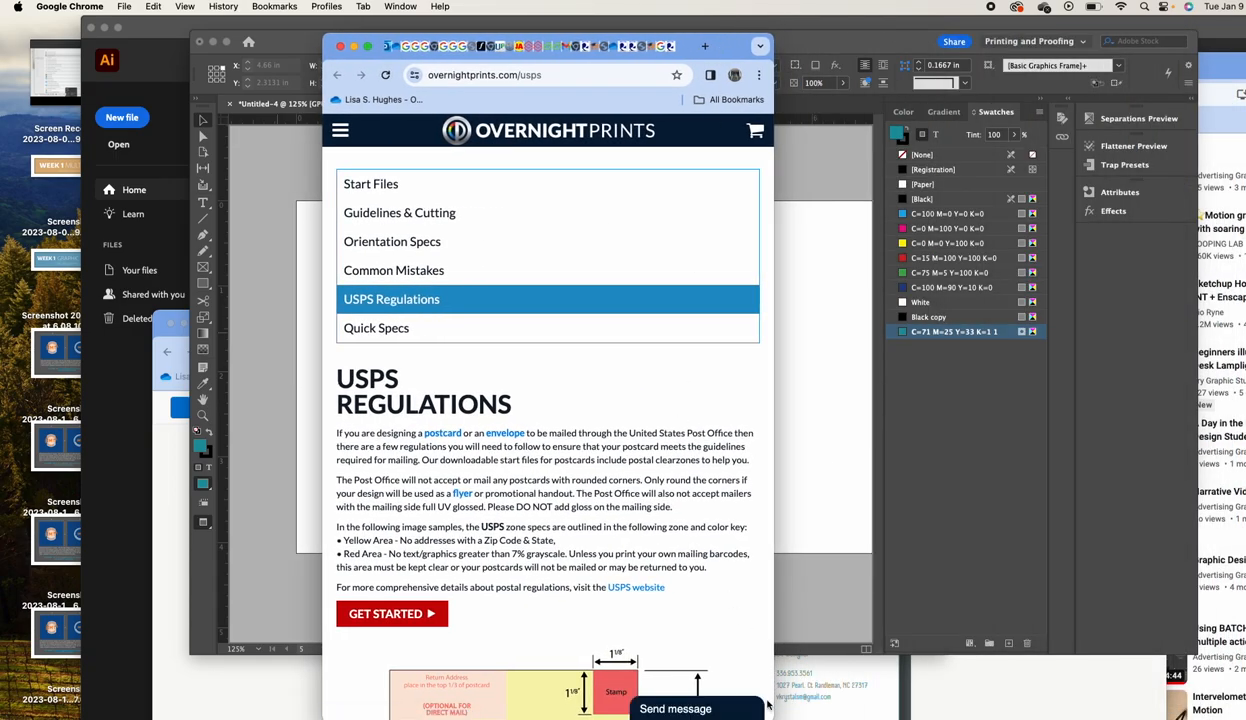
{"action": "left_click_drag", "start_coordinate": [775, 696], "coordinate": [1021, 659]}
{"action": "scroll", "coordinate": [918, 513], "scroll_direction": "down", "scroll_amount": 5}
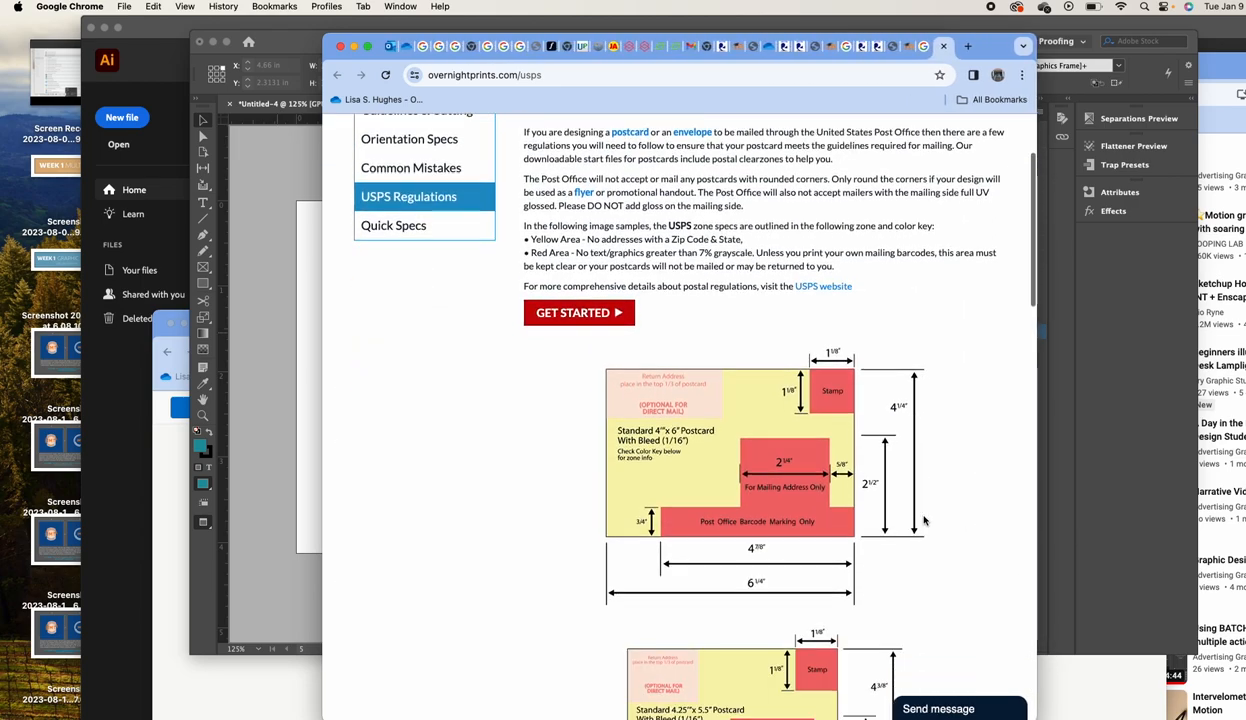
{"action": "scroll", "coordinate": [808, 337], "scroll_direction": "down", "scroll_amount": 8}
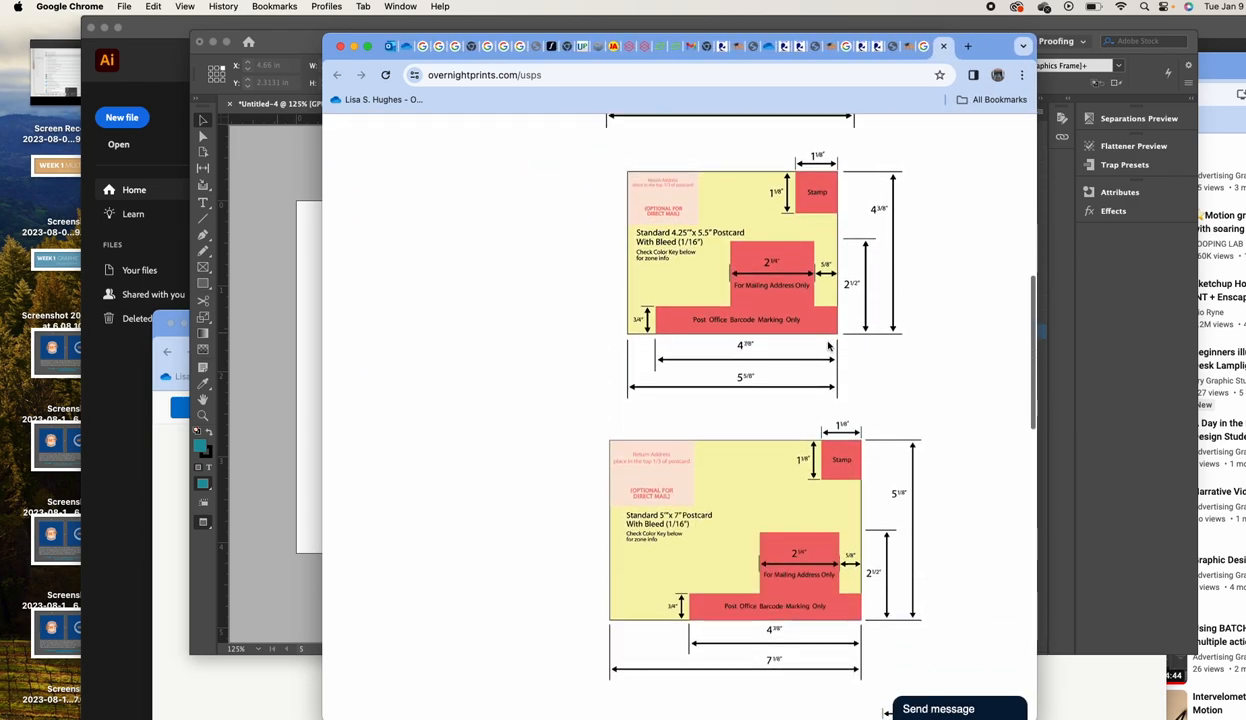
{"action": "scroll", "coordinate": [828, 346], "scroll_direction": "down", "scroll_amount": 12}
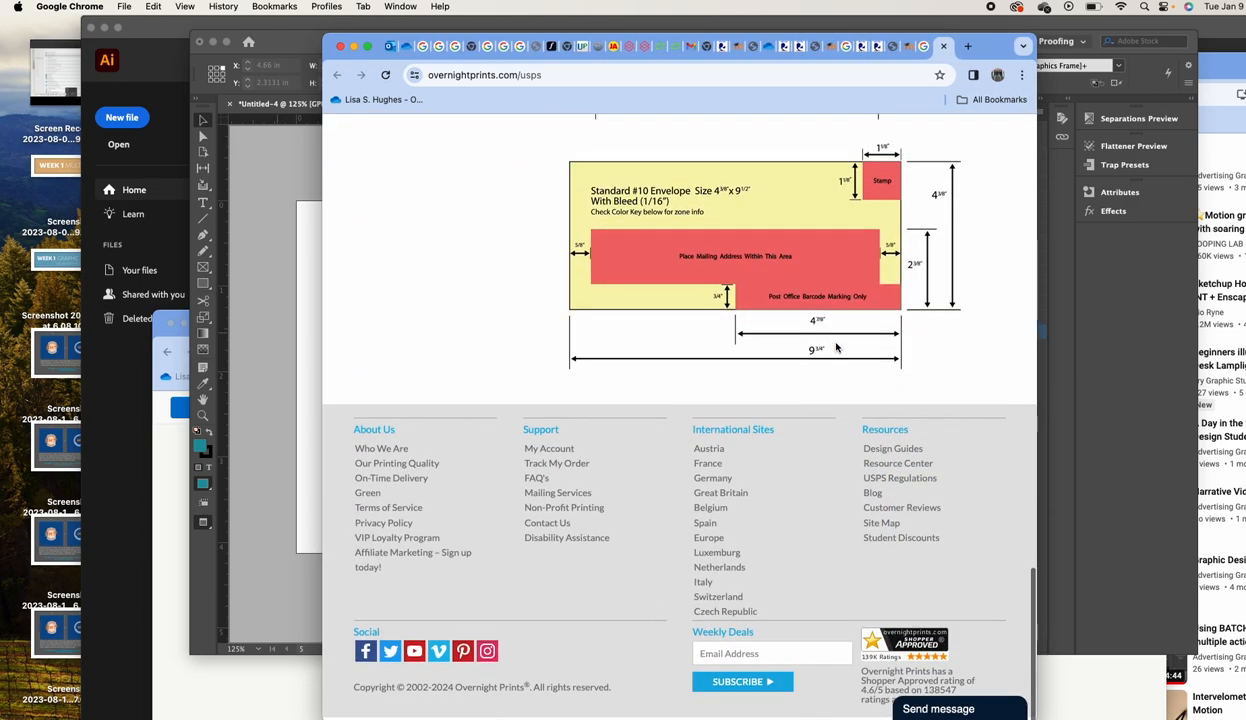
{"action": "left_click_drag", "start_coordinate": [839, 348], "coordinate": [278, 400]}
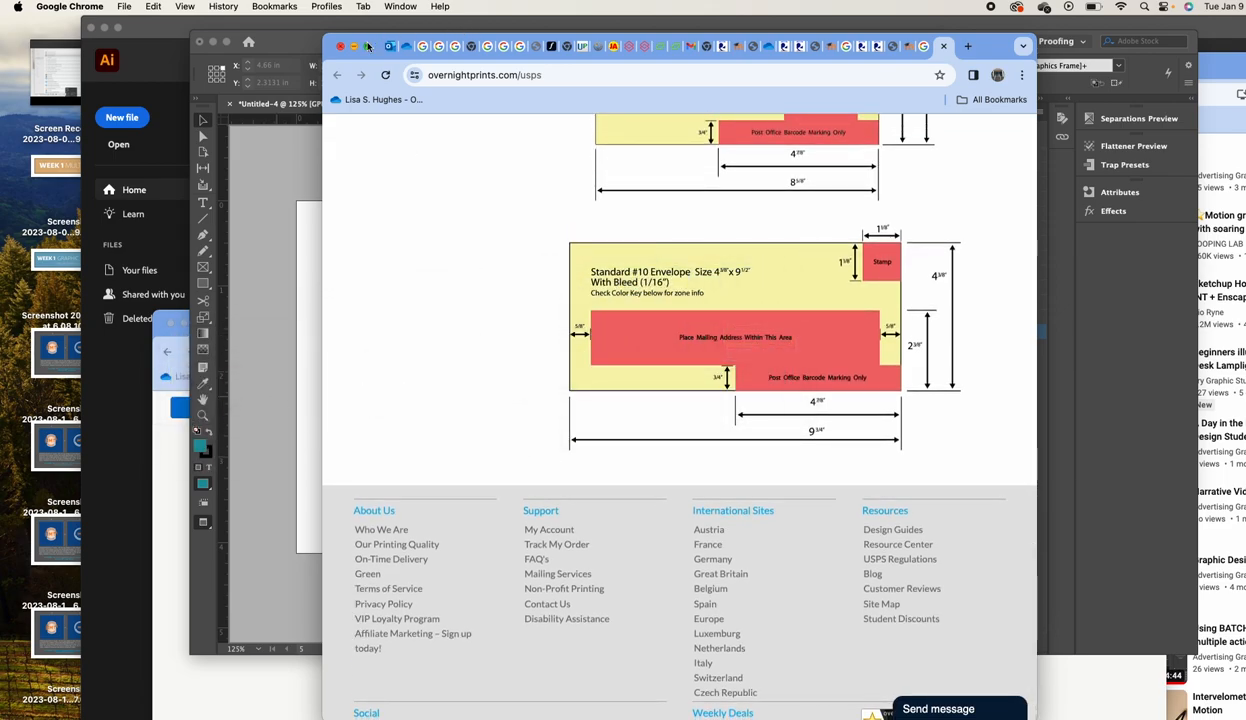
{"action": "left_click_drag", "start_coordinate": [365, 43], "coordinate": [695, 47]}
{"action": "left_click_drag", "start_coordinate": [960, 310], "coordinate": [318, 381]}
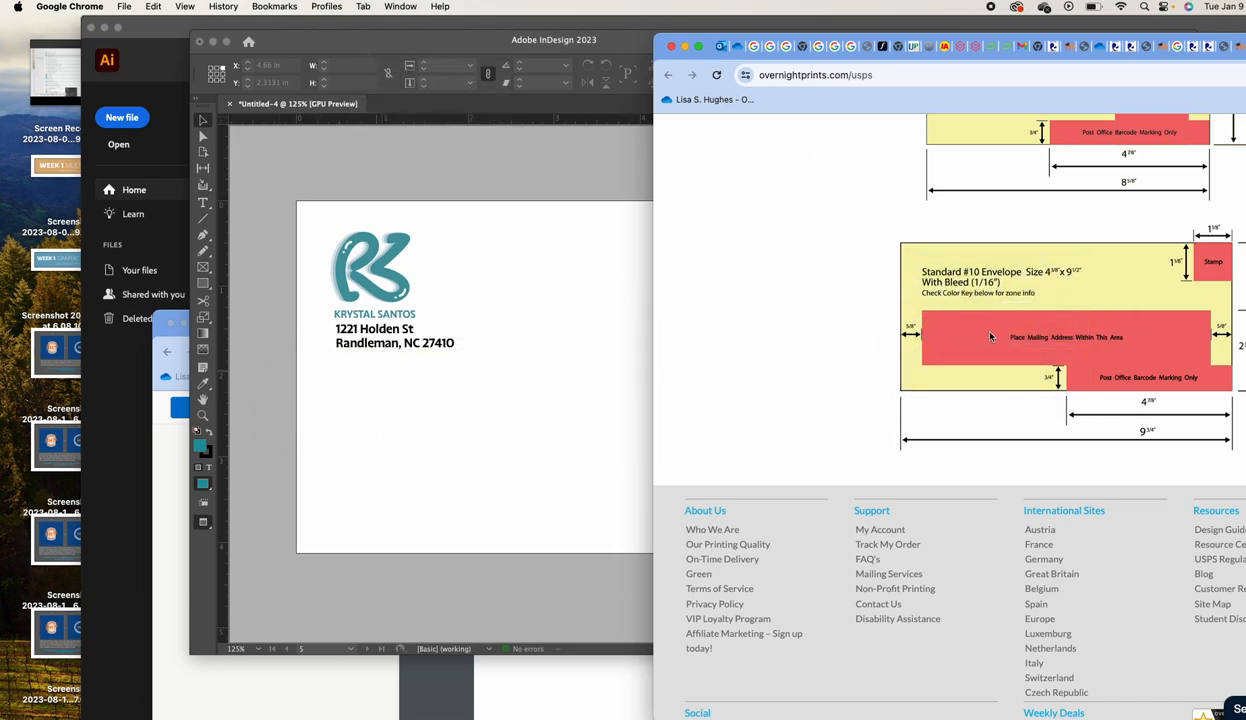
{"action": "left_click", "coordinate": [694, 45]}
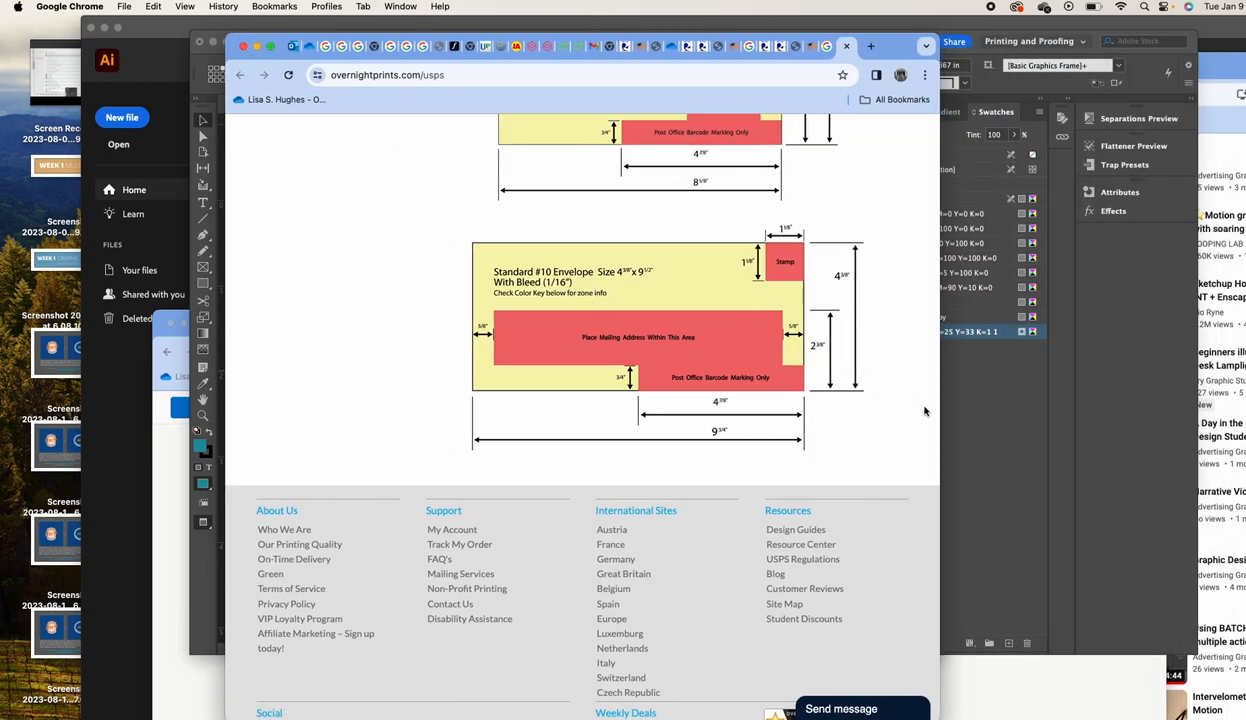
Screenshot the Standard #10 envelope zone diagram with a Cmd+Shift+4 marquee and return to InDesign
{"action": "left_click_drag", "start_coordinate": [475, 229], "coordinate": [858, 451]}
{"action": "left_click_drag", "start_coordinate": [464, 226], "coordinate": [878, 453]}
{"action": "key", "text": "super+Tab"}
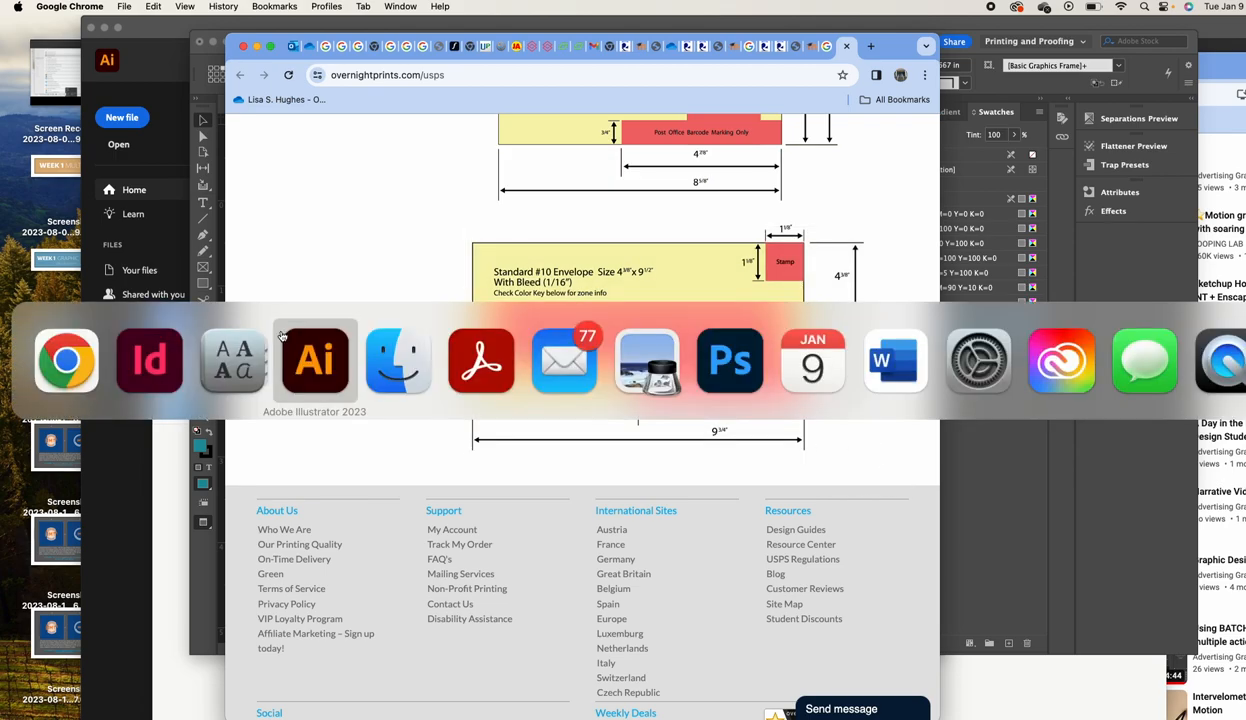
{"action": "left_click", "coordinate": [160, 356]}
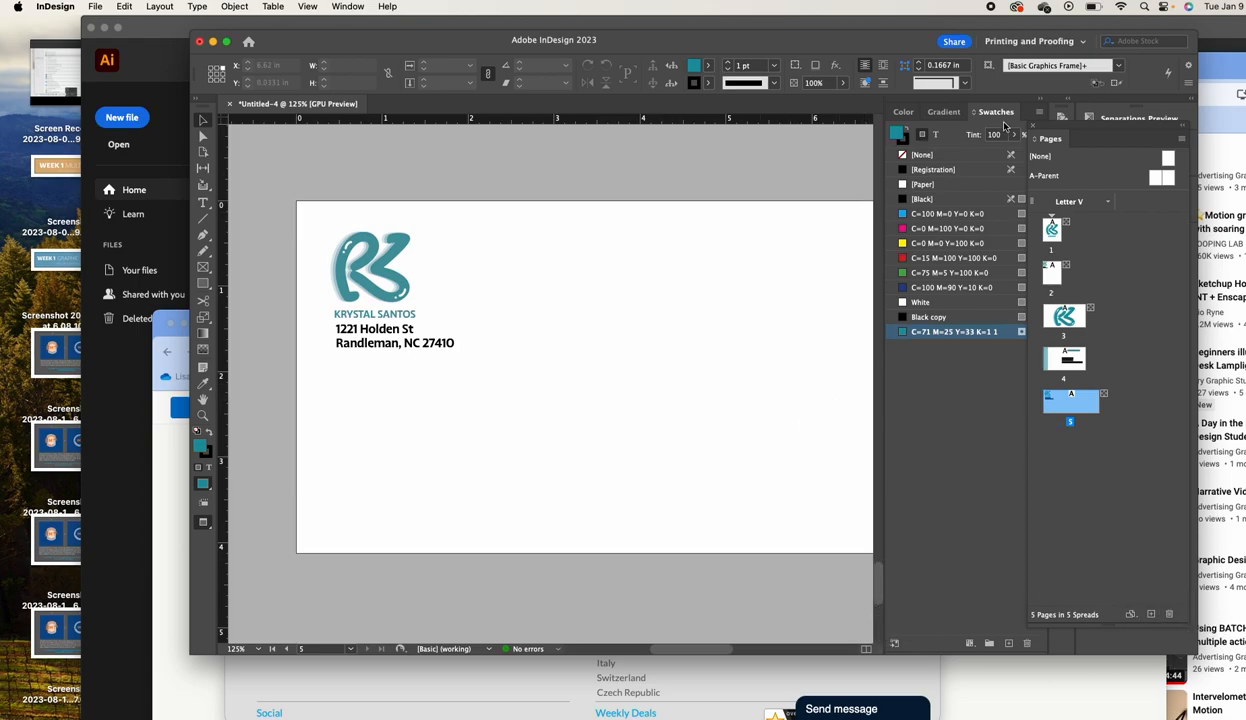
{"action": "left_click_drag", "start_coordinate": [704, 237], "coordinate": [576, 252]}
{"action": "key", "text": "super+Tab"}
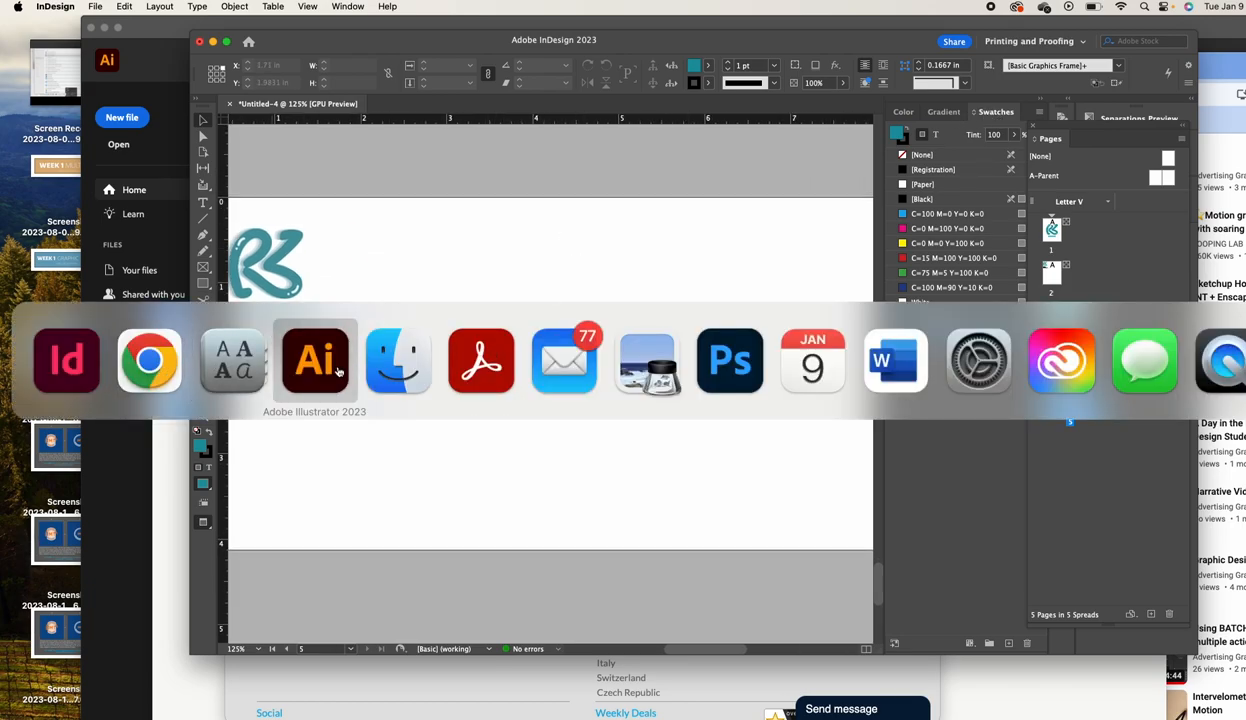
Drag the envelope diagram screenshot from Finder onto the InDesign envelope page
{"action": "left_click", "coordinate": [398, 362]}
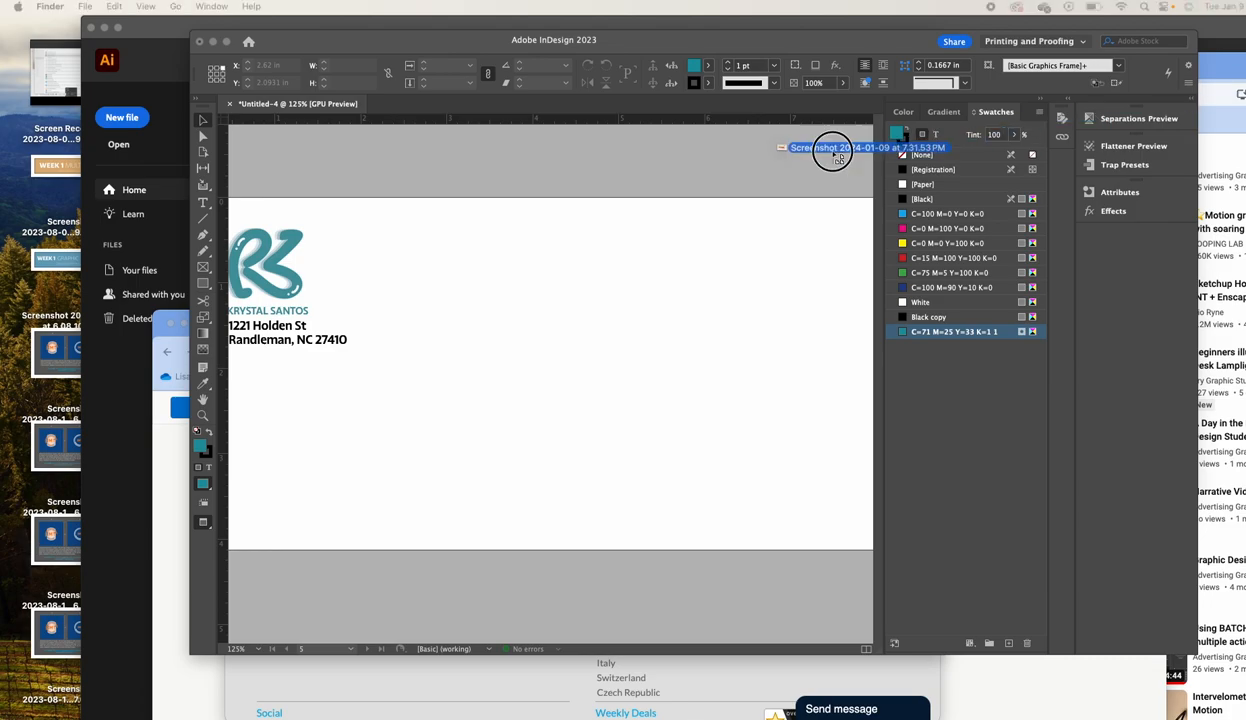
{"action": "left_click_drag", "start_coordinate": [831, 152], "coordinate": [562, 332]}
{"action": "left_click_drag", "start_coordinate": [662, 381], "coordinate": [320, 133]}
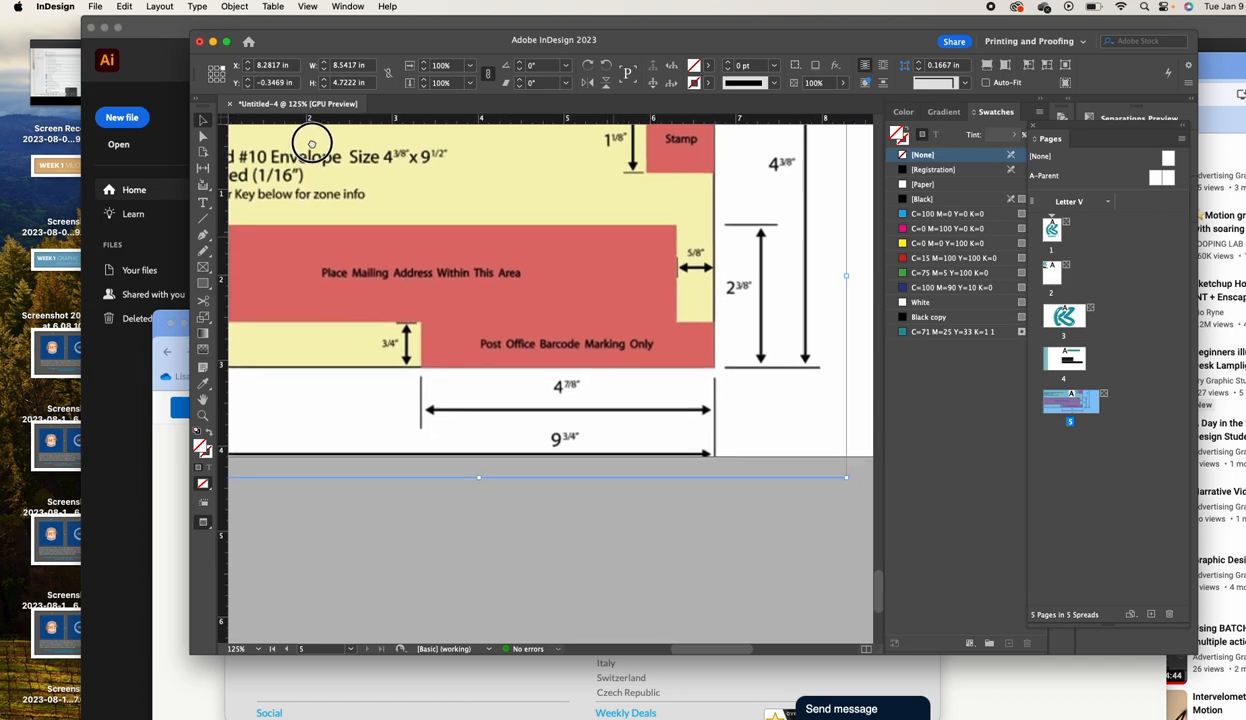
Enlarge the diagram frame to about 11.85 × 6.55 in and nudge it into place over the page
{"action": "left_click_drag", "start_coordinate": [495, 233], "coordinate": [443, 216]}
{"action": "left_click_drag", "start_coordinate": [719, 461], "coordinate": [857, 530]}
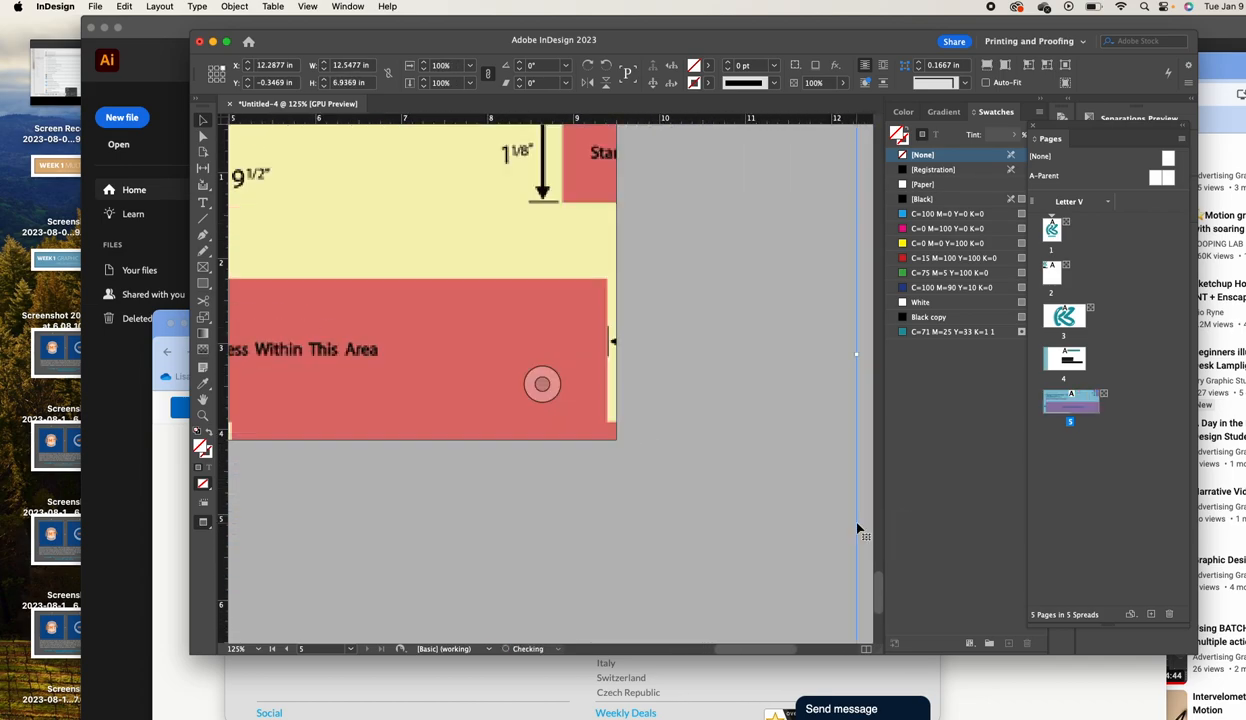
{"action": "left_click_drag", "start_coordinate": [857, 587], "coordinate": [806, 537]}
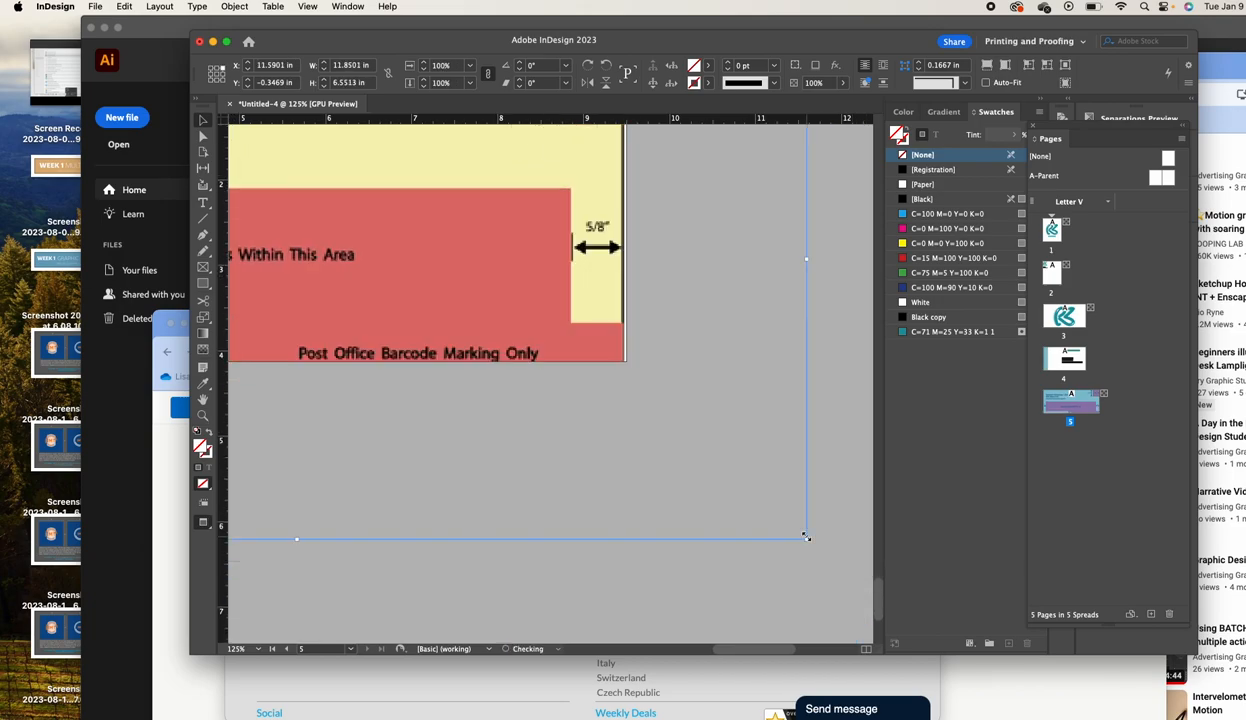
{"action": "left_click_drag", "start_coordinate": [692, 434], "coordinate": [886, 620]}
{"action": "left_click_drag", "start_coordinate": [602, 434], "coordinate": [686, 351]}
{"action": "left_click_drag", "start_coordinate": [576, 406], "coordinate": [704, 403]}
{"action": "left_click_drag", "start_coordinate": [551, 425], "coordinate": [571, 452]}
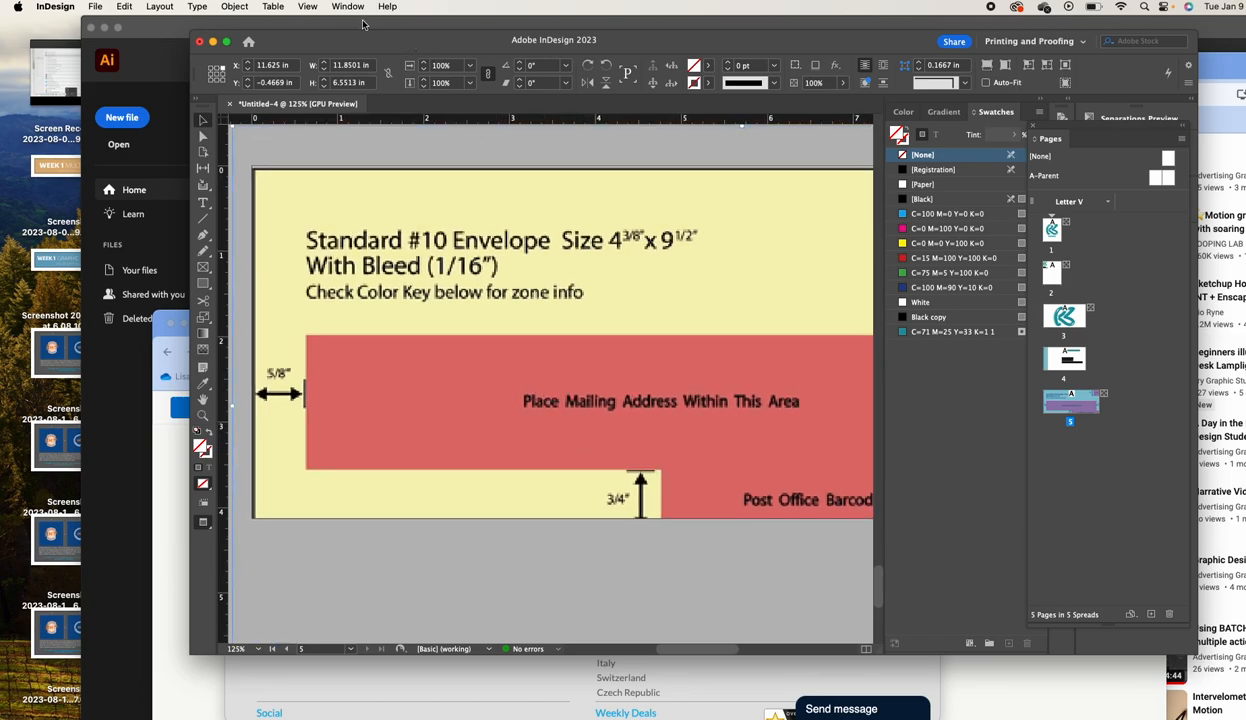
Send the envelope zone diagram to the back and compare it with the logo and return address
{"action": "left_click", "coordinate": [230, 7]}
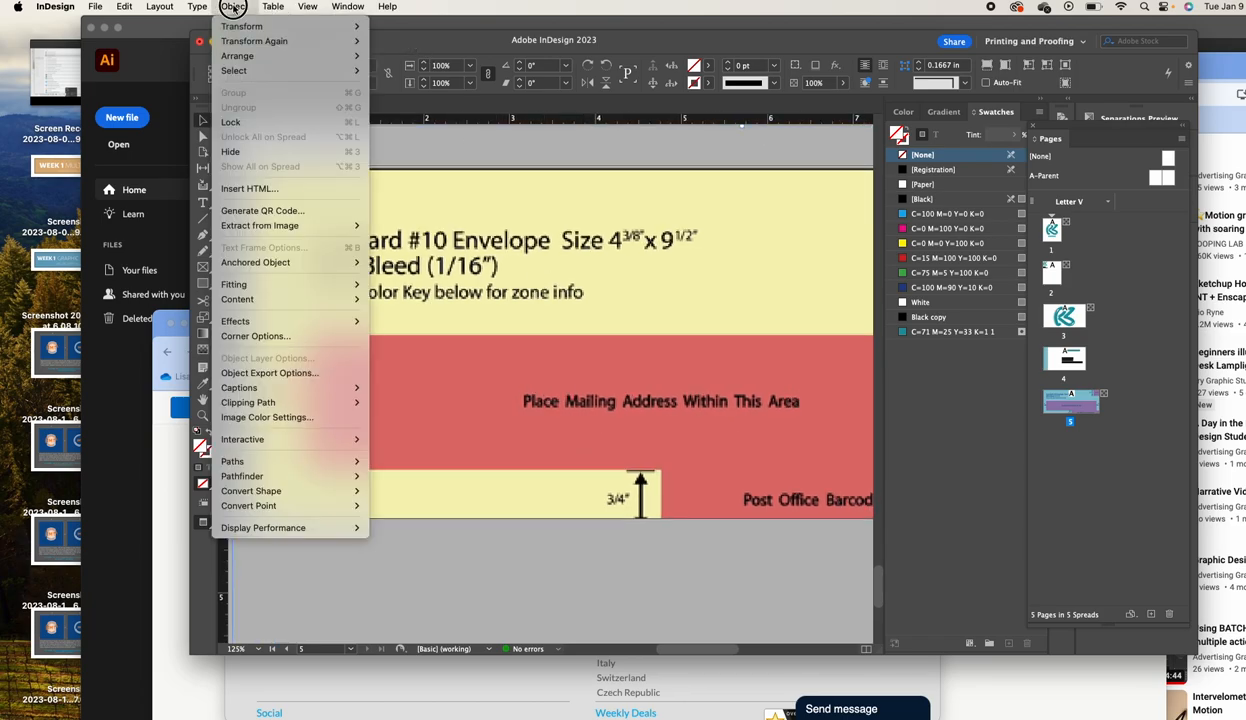
{"action": "mouse_move", "coordinate": [237, 55]}
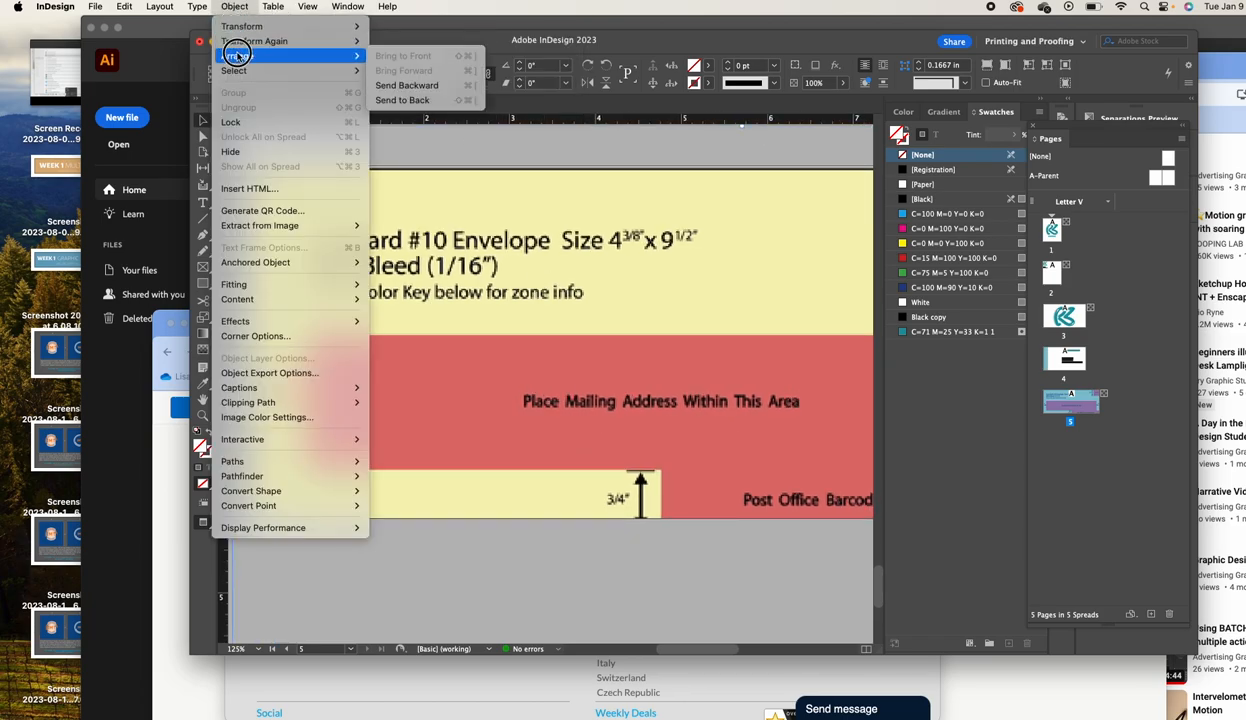
{"action": "left_click", "coordinate": [426, 104]}
{"action": "left_click", "coordinate": [326, 220]}
{"action": "left_click_drag", "start_coordinate": [551, 346], "coordinate": [488, 225]}
{"action": "left_click_drag", "start_coordinate": [546, 253], "coordinate": [574, 429]}
{"action": "left_click_drag", "start_coordinate": [766, 380], "coordinate": [808, 344]}
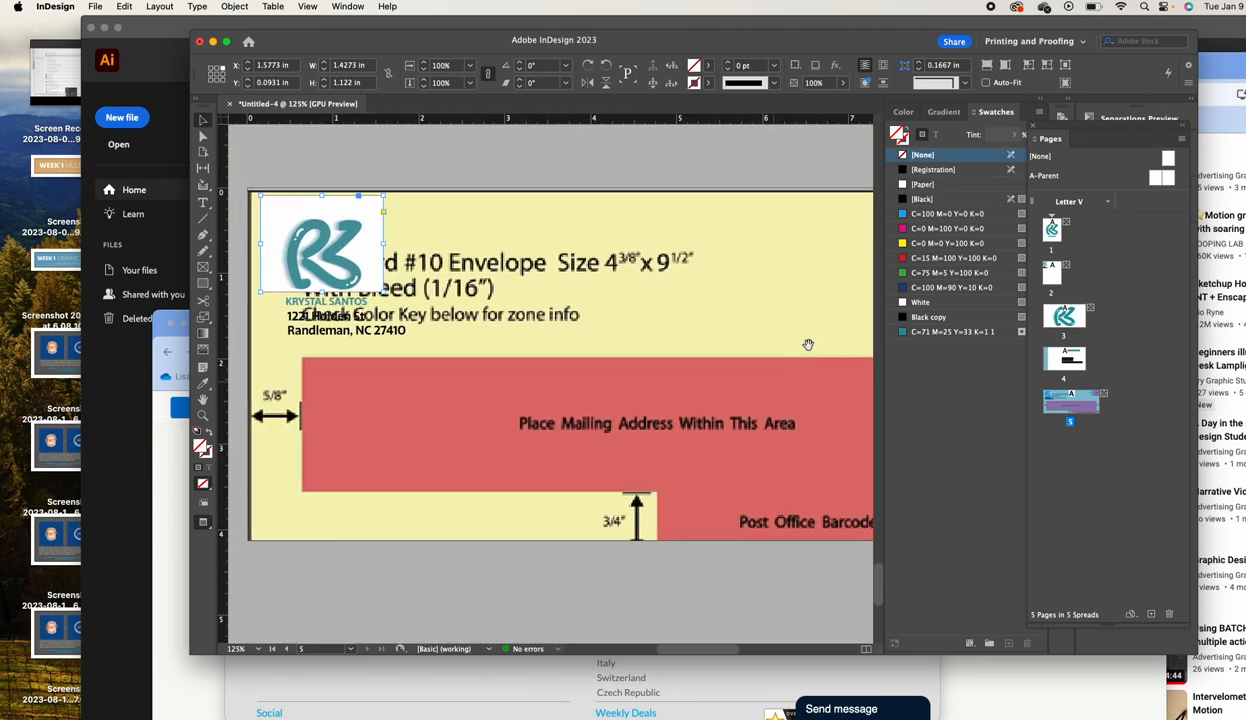
{"action": "left_click_drag", "start_coordinate": [527, 317], "coordinate": [595, 339]}
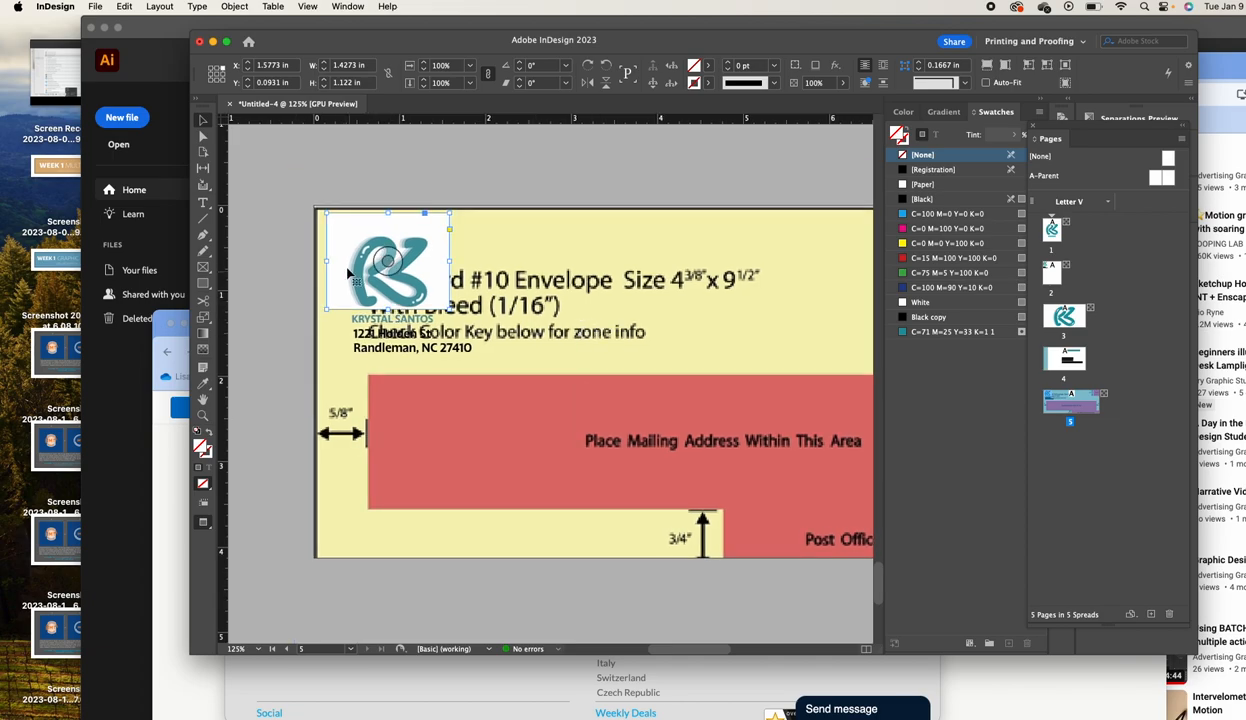
{"action": "scroll", "coordinate": [366, 269], "scroll_direction": "left", "scroll_amount": 1}
{"action": "mouse_move", "coordinate": [620, 398]}
{"action": "left_mouse_down"}
{"action": "mouse_move", "coordinate": [334, 306]}
{"action": "mouse_move", "coordinate": [445, 375]}
{"action": "mouse_move", "coordinate": [448, 395]}
{"action": "left_mouse_up"}
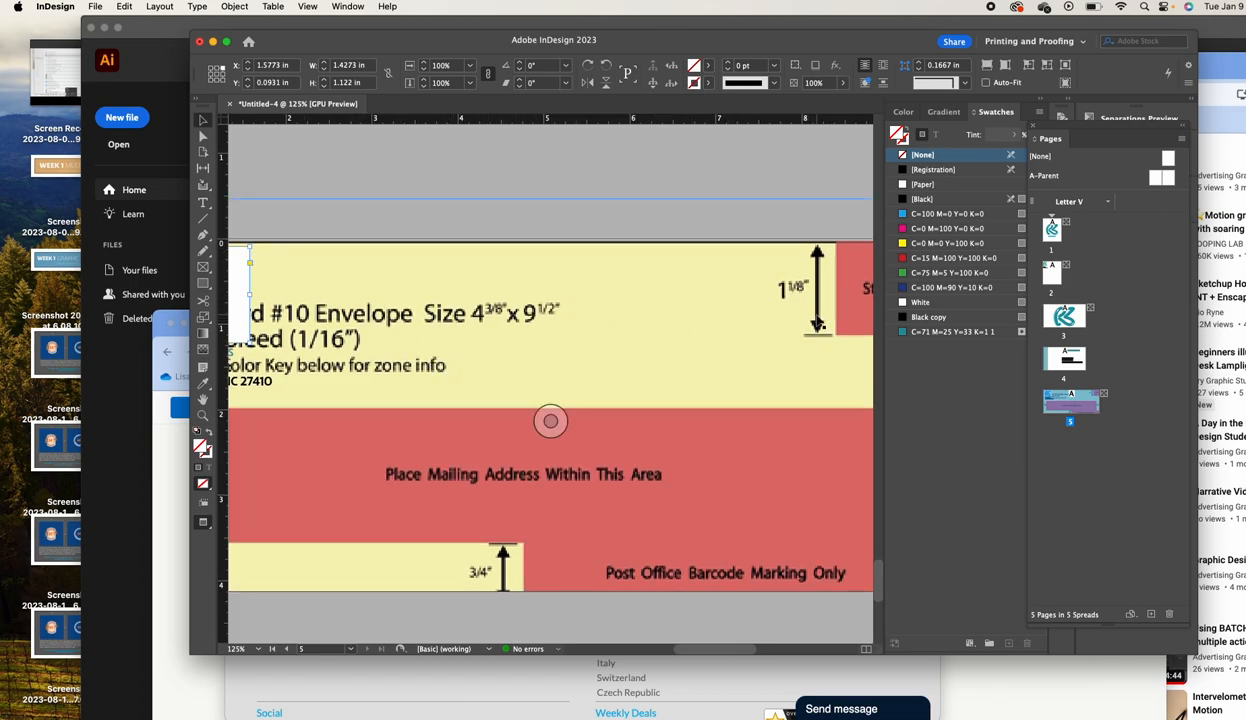
{"action": "left_click_drag", "start_coordinate": [308, 237], "coordinate": [557, 178]}
Delete the envelope zone diagram from the page
{"action": "left_click", "coordinate": [594, 370]}
{"action": "mouse_move", "coordinate": [597, 363]}
{"action": "left_mouse_down"}
{"action": "mouse_move", "coordinate": [606, 373]}
{"action": "mouse_move", "coordinate": [623, 357]}
{"action": "mouse_move", "coordinate": [597, 356]}
{"action": "left_mouse_up"}
{"action": "key", "text": "super+z"}
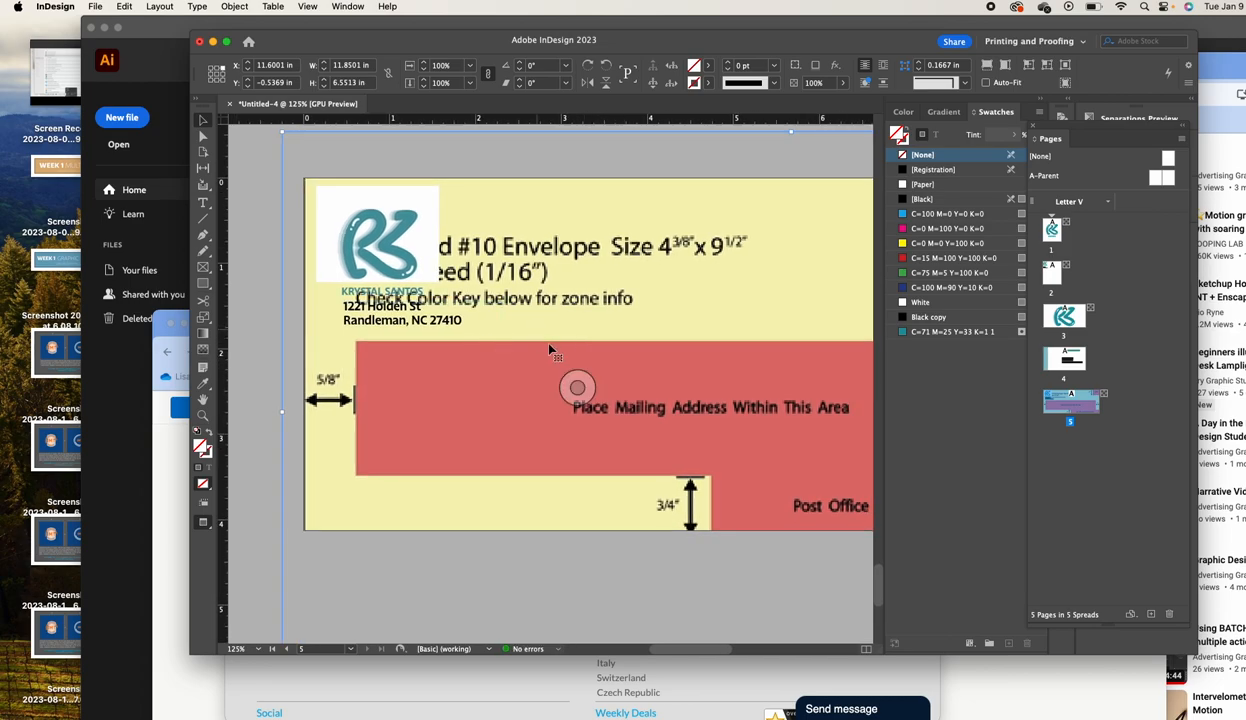
{"action": "key", "text": "Delete"}
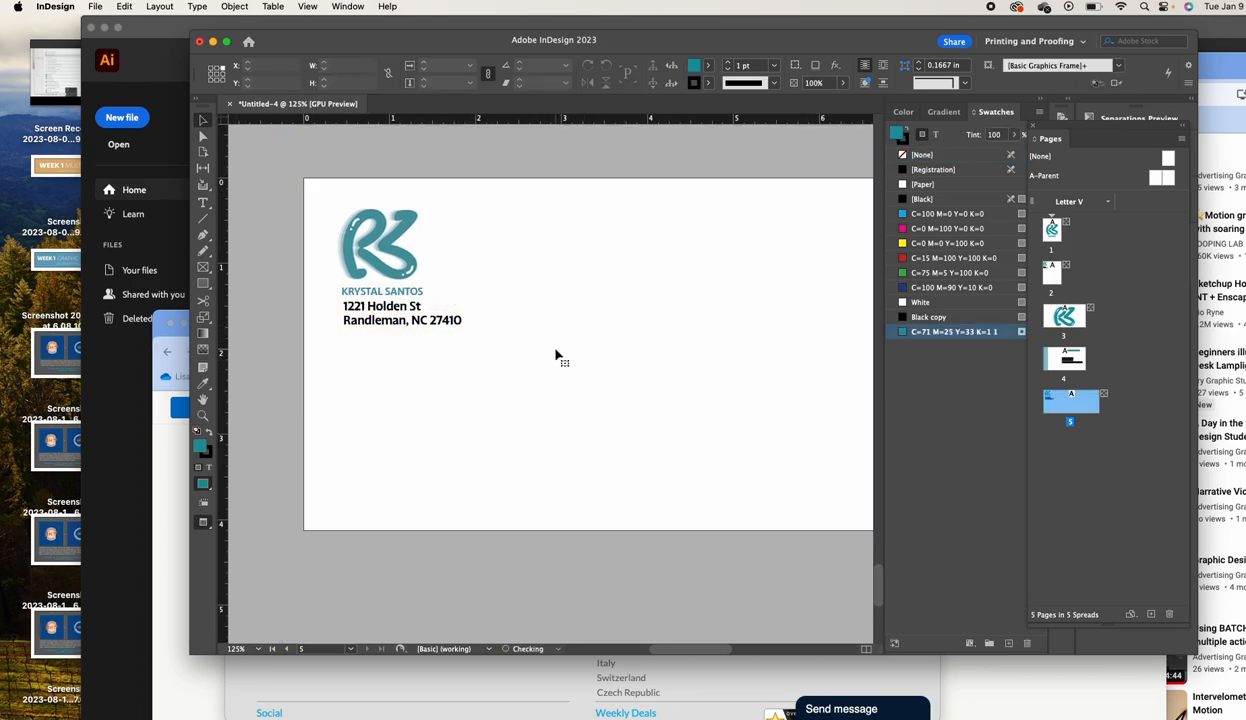
{"action": "mouse_move", "coordinate": [590, 315]}
{"action": "left_mouse_down"}
{"action": "mouse_move", "coordinate": [245, 334]}
{"action": "mouse_move", "coordinate": [610, 329]}
{"action": "left_mouse_up"}
{"action": "left_click", "coordinate": [441, 330]}
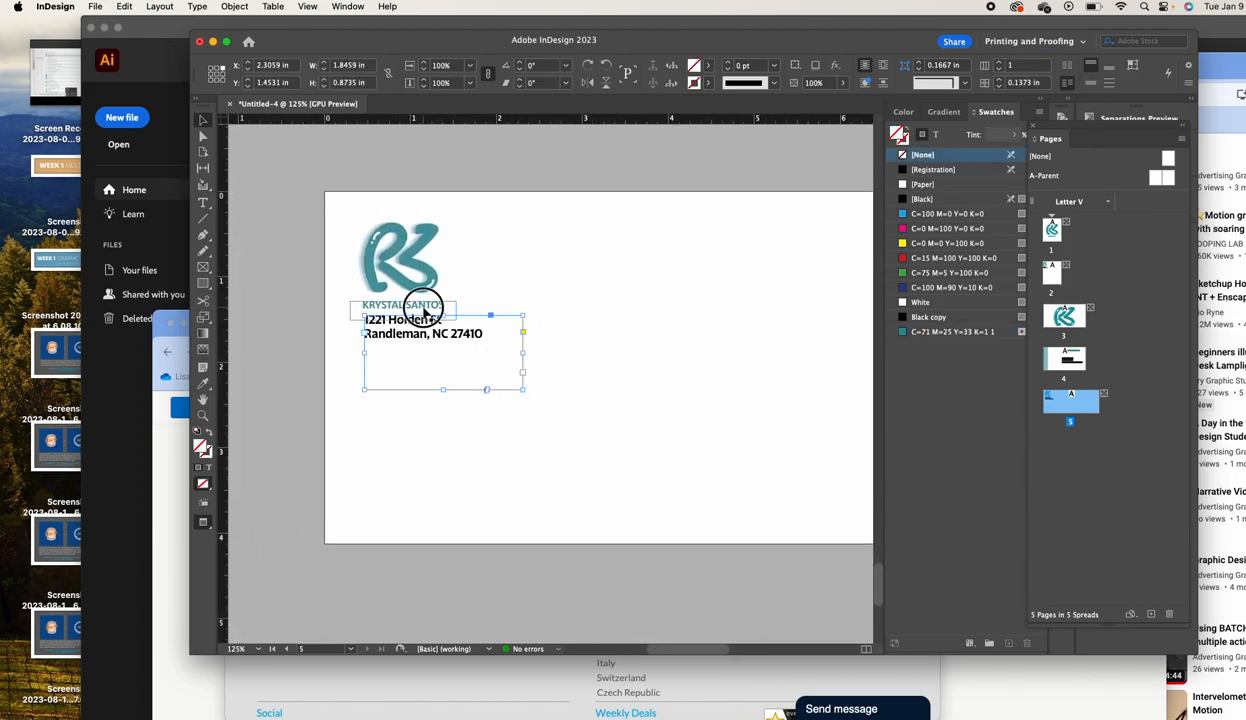
{"action": "left_click_drag", "start_coordinate": [424, 290], "coordinate": [421, 287]}
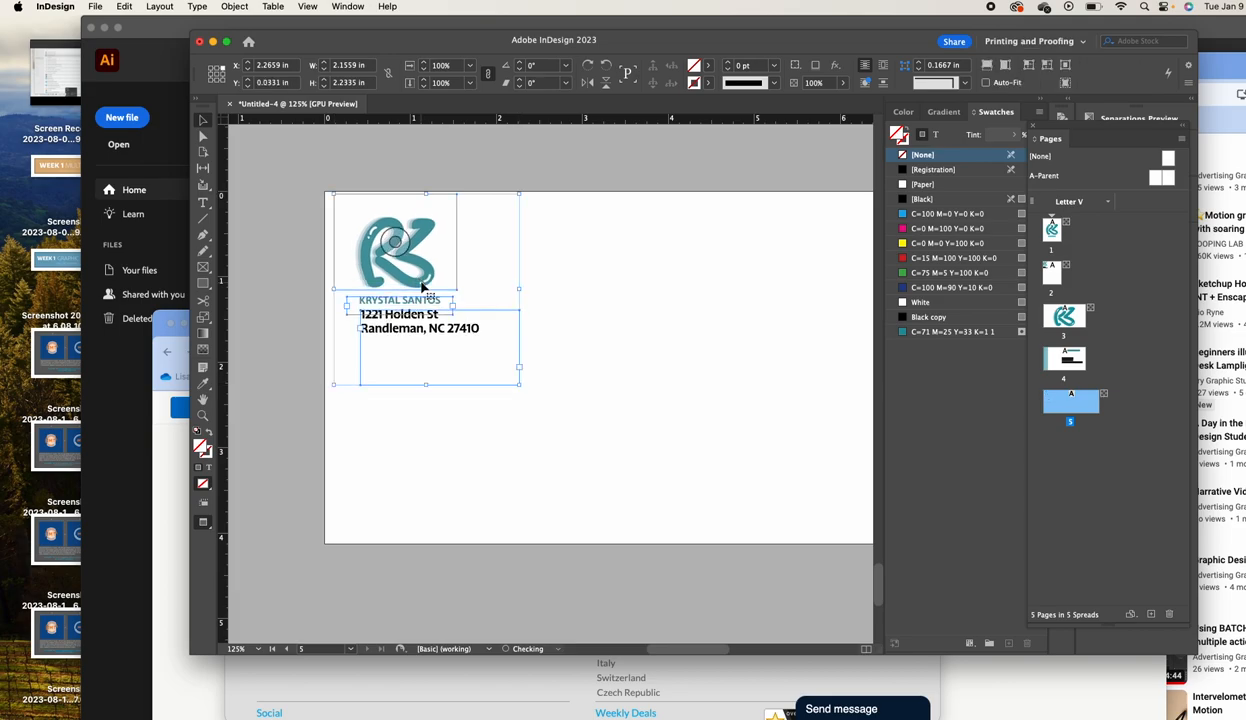
{"action": "left_click", "coordinate": [556, 169]}
{"action": "left_click_drag", "start_coordinate": [648, 266], "coordinate": [315, 262]}
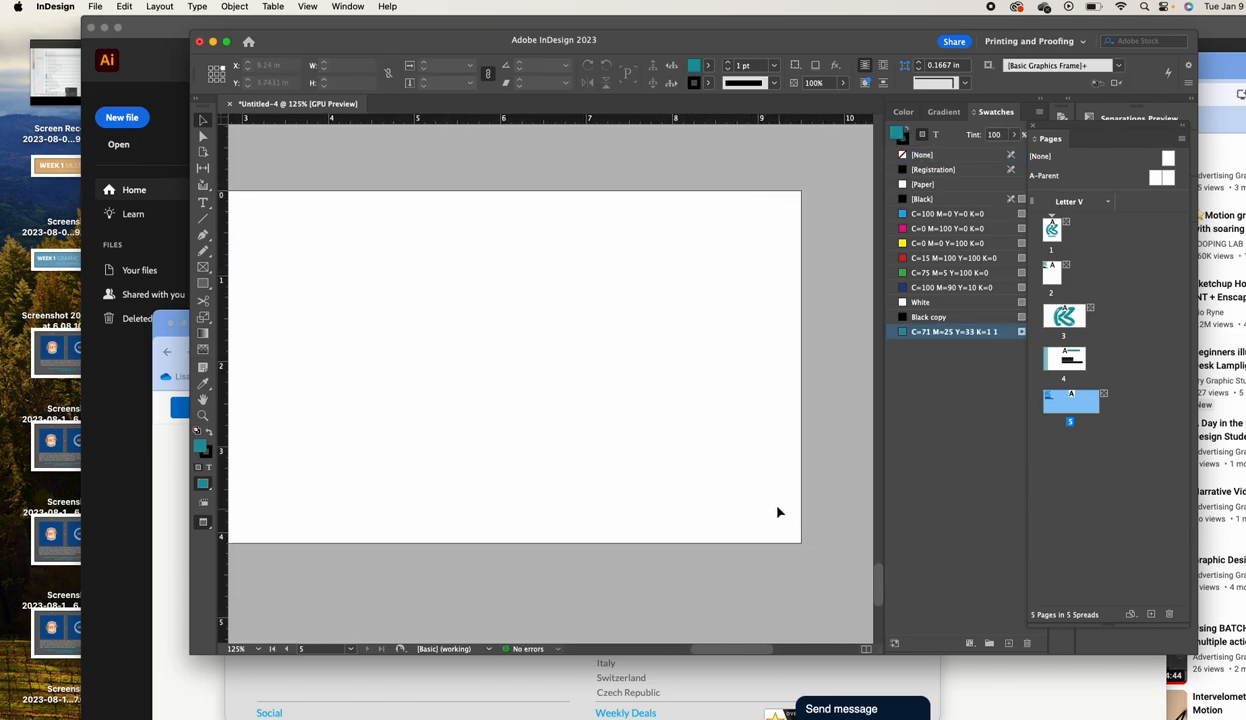
{"action": "key", "text": "super+v"}
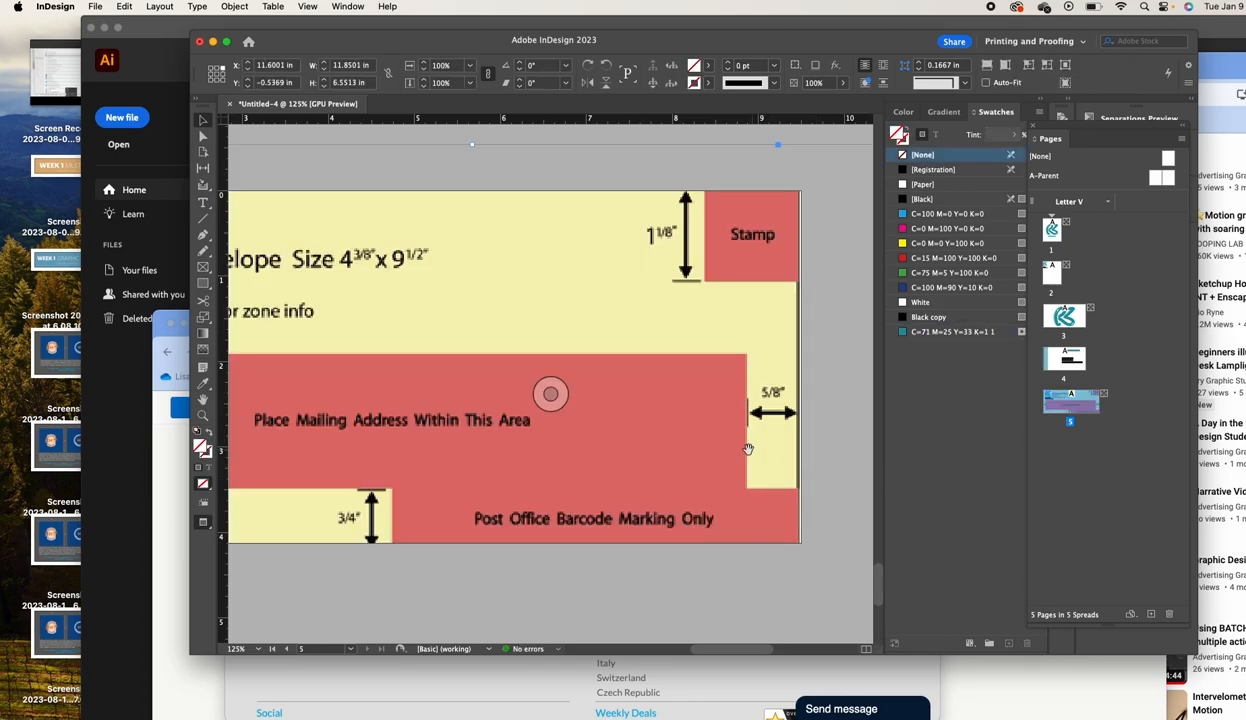
{"action": "left_click_drag", "start_coordinate": [748, 449], "coordinate": [979, 414]}
{"action": "left_click_drag", "start_coordinate": [628, 421], "coordinate": [781, 403]}
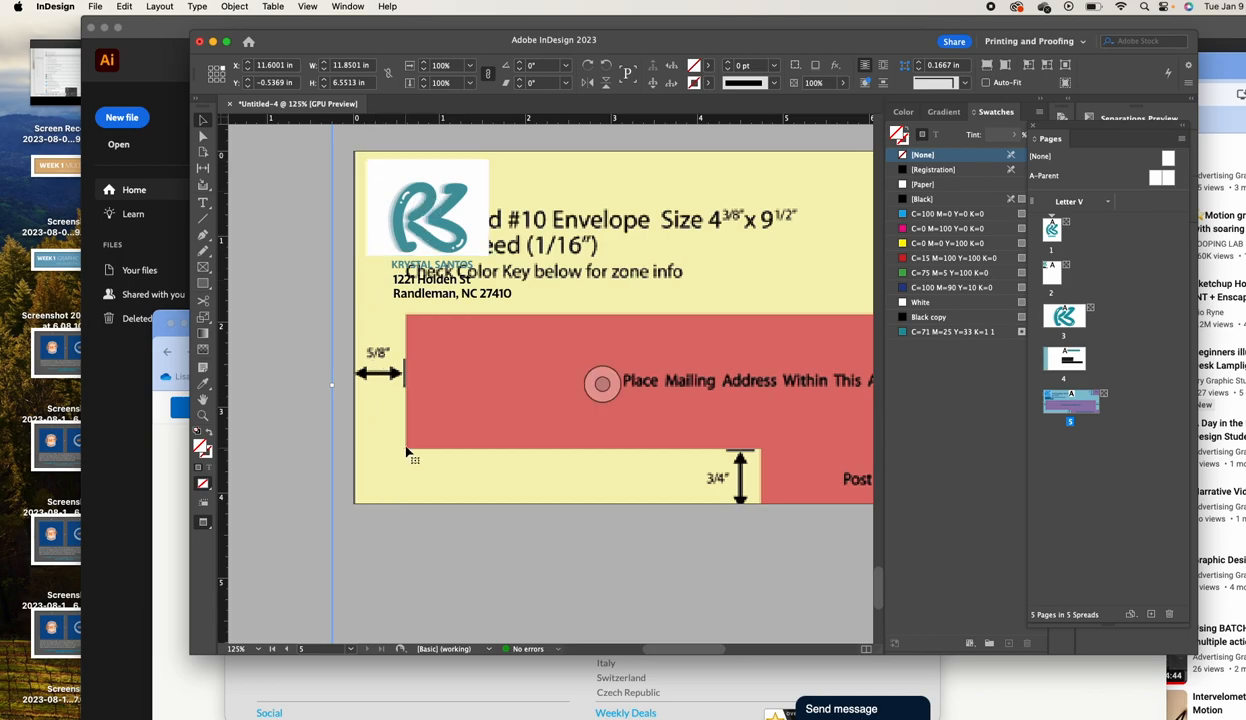
{"action": "scroll", "coordinate": [420, 449], "scroll_direction": "right", "scroll_amount": 4}
{"action": "scroll", "coordinate": [420, 449], "scroll_direction": "down", "scroll_amount": 1}
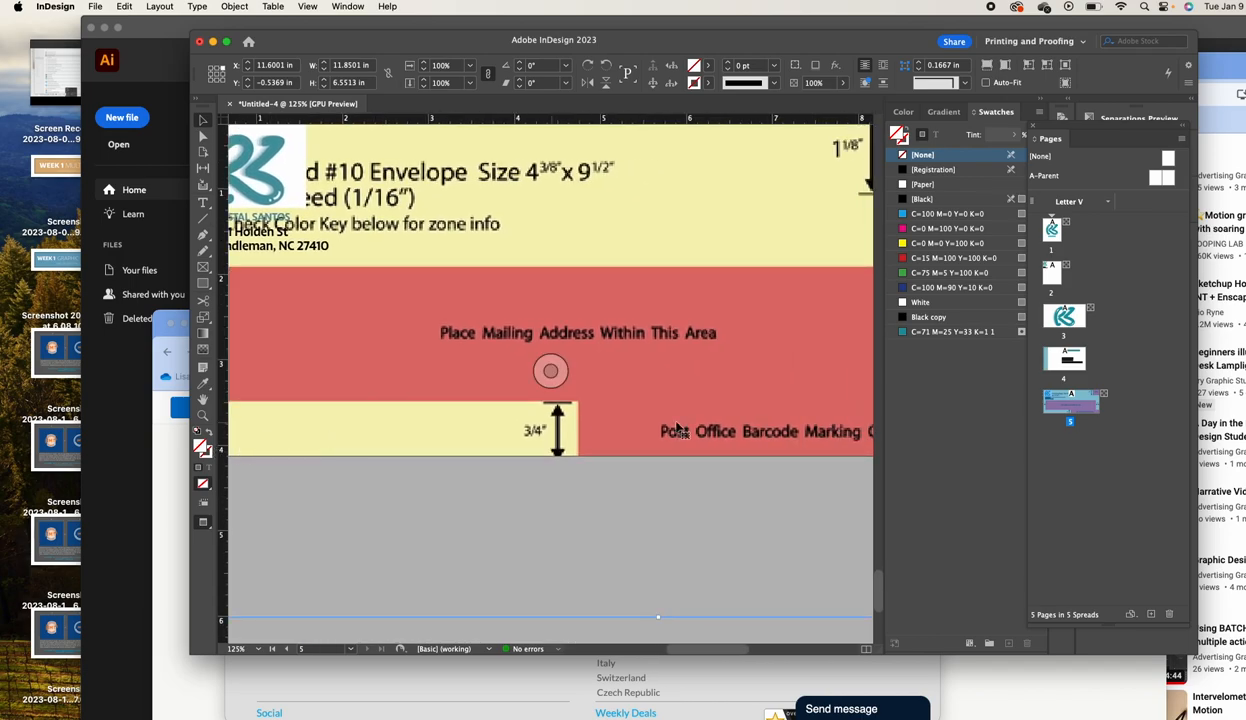
{"action": "scroll", "coordinate": [805, 432], "scroll_direction": "right", "scroll_amount": 5}
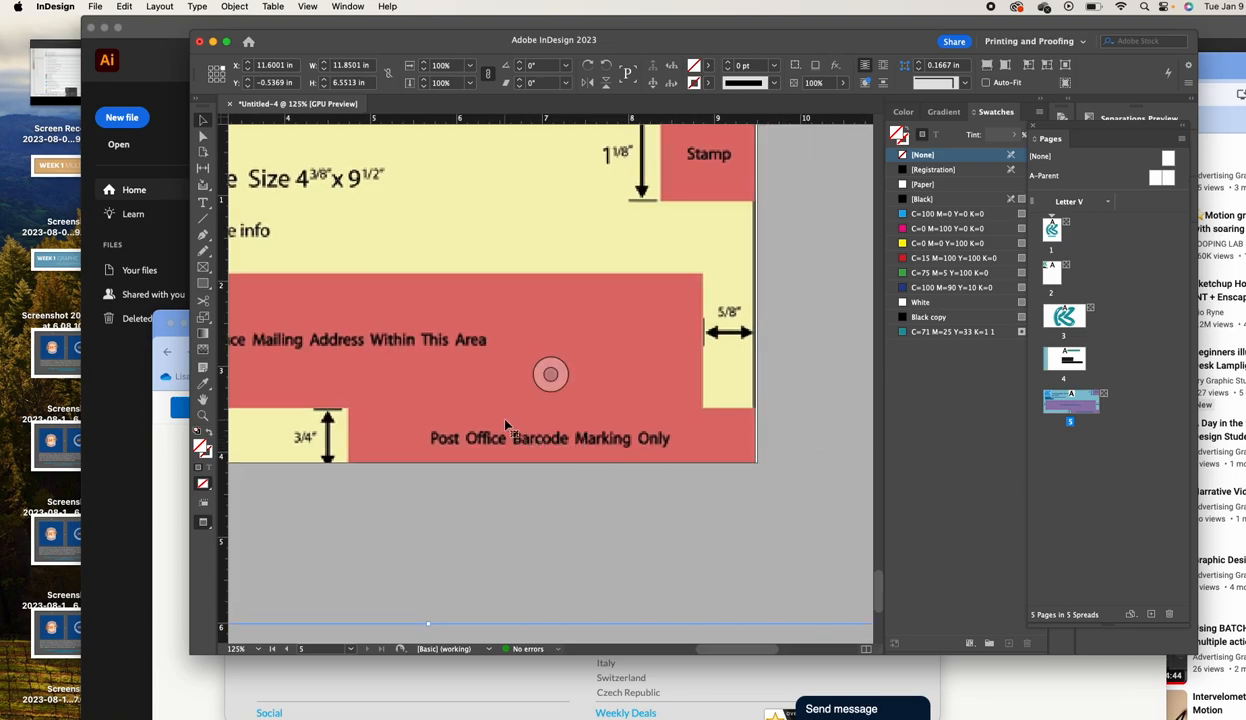
{"action": "scroll", "coordinate": [493, 440], "scroll_direction": "up", "scroll_amount": 2}
{"action": "scroll", "coordinate": [493, 440], "scroll_direction": "left", "scroll_amount": 5}
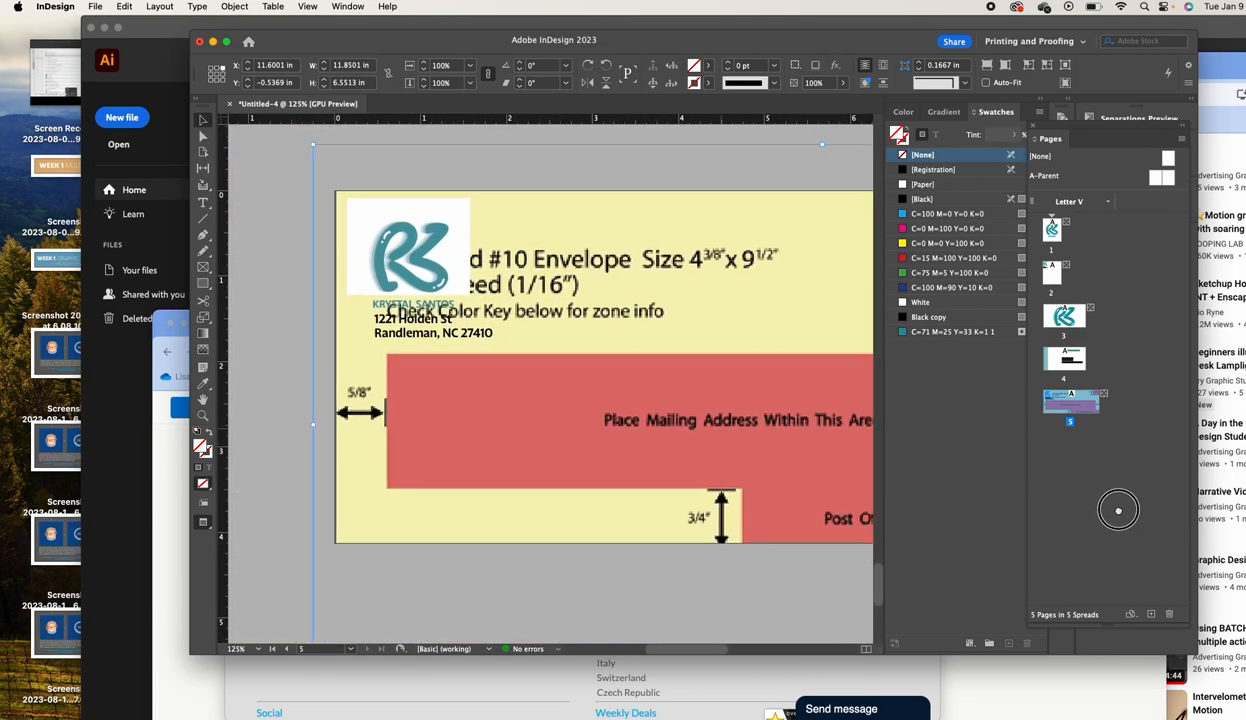
{"action": "scroll", "coordinate": [667, 517], "scroll_direction": "right", "scroll_amount": 5}
{"action": "scroll", "coordinate": [667, 517], "scroll_direction": "down", "scroll_amount": 1}
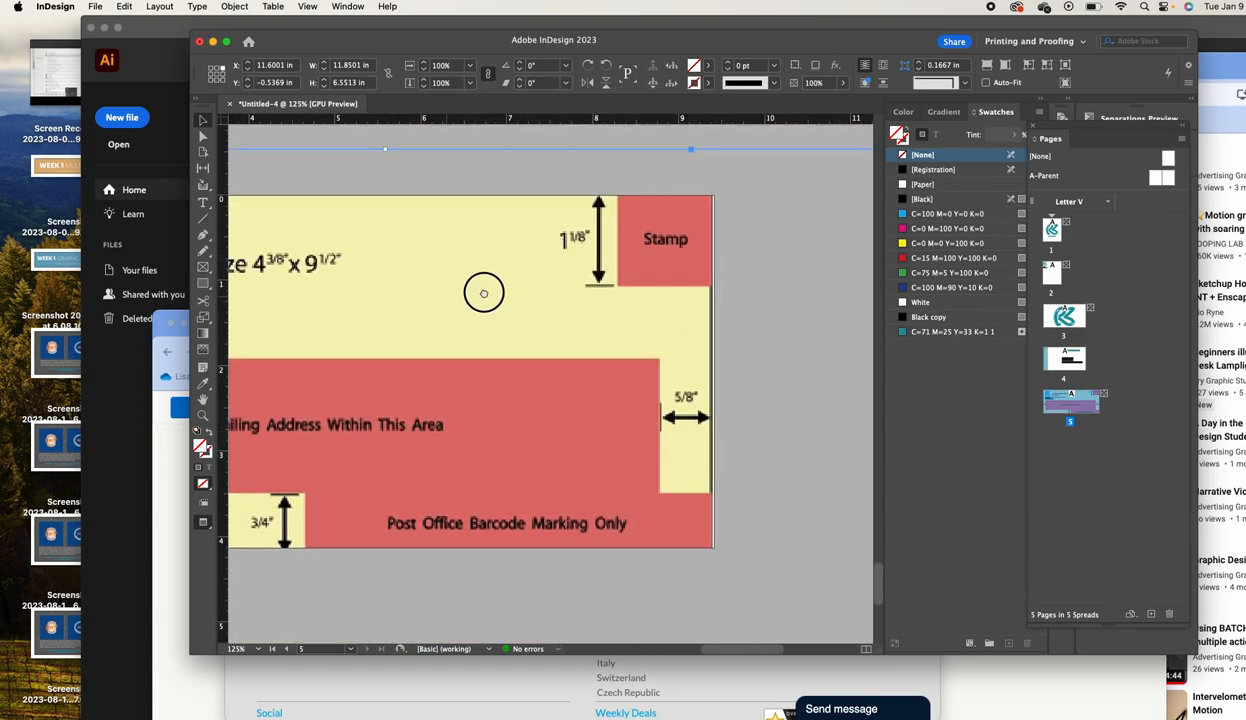
{"action": "scroll", "coordinate": [550, 283], "scroll_direction": "left", "scroll_amount": 10}
{"action": "left_click_drag", "start_coordinate": [625, 276], "coordinate": [301, 283]}
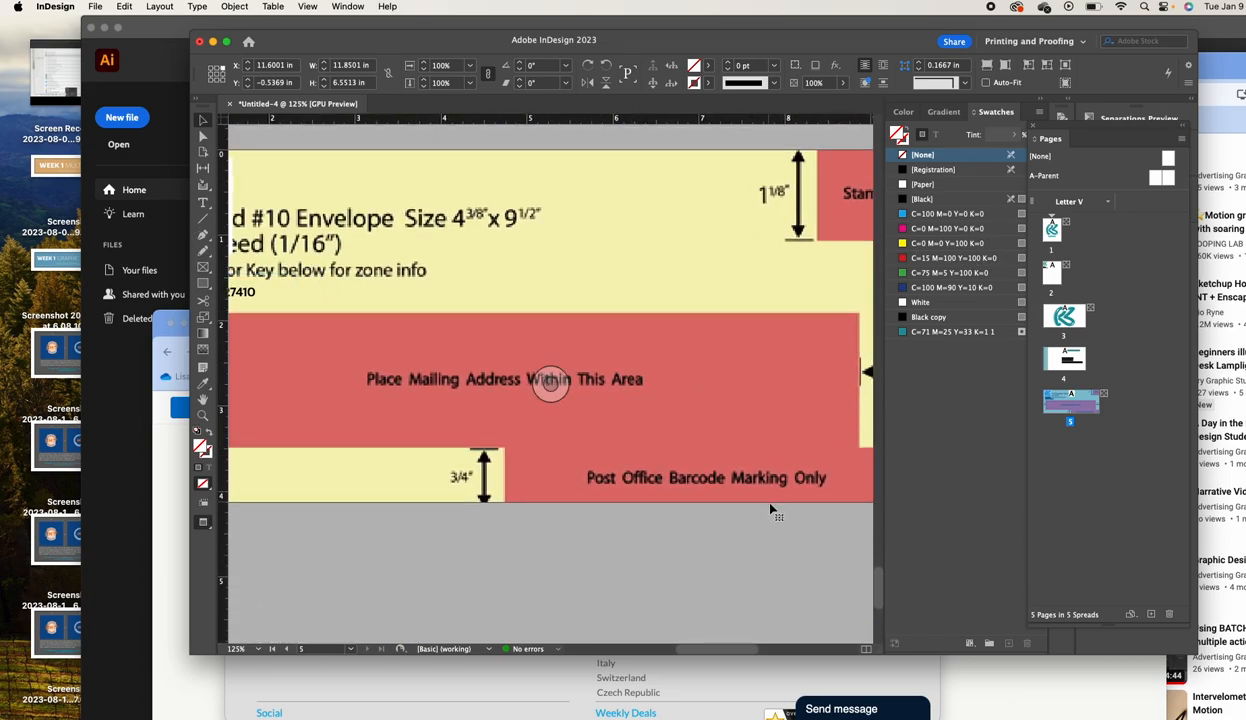
{"action": "left_click_drag", "start_coordinate": [695, 453], "coordinate": [568, 455]}
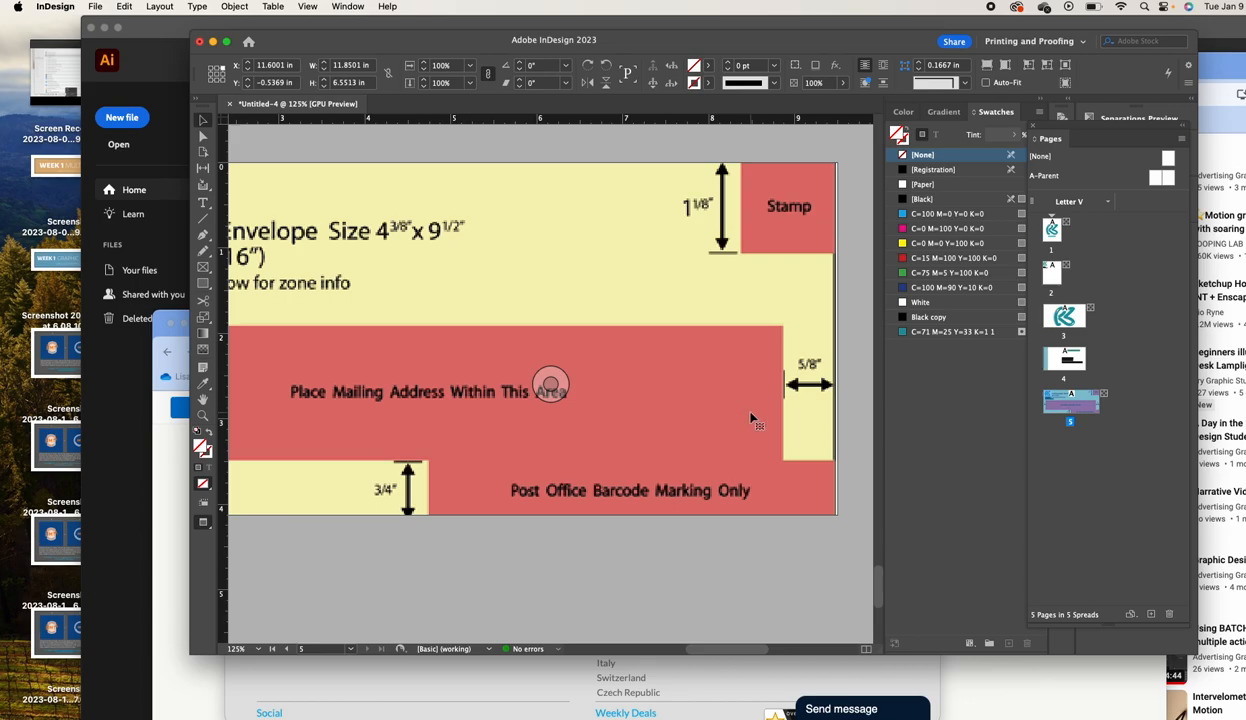
Delete the envelope zone template again and zoom out to view all five pages
{"action": "key", "text": "Delete"}
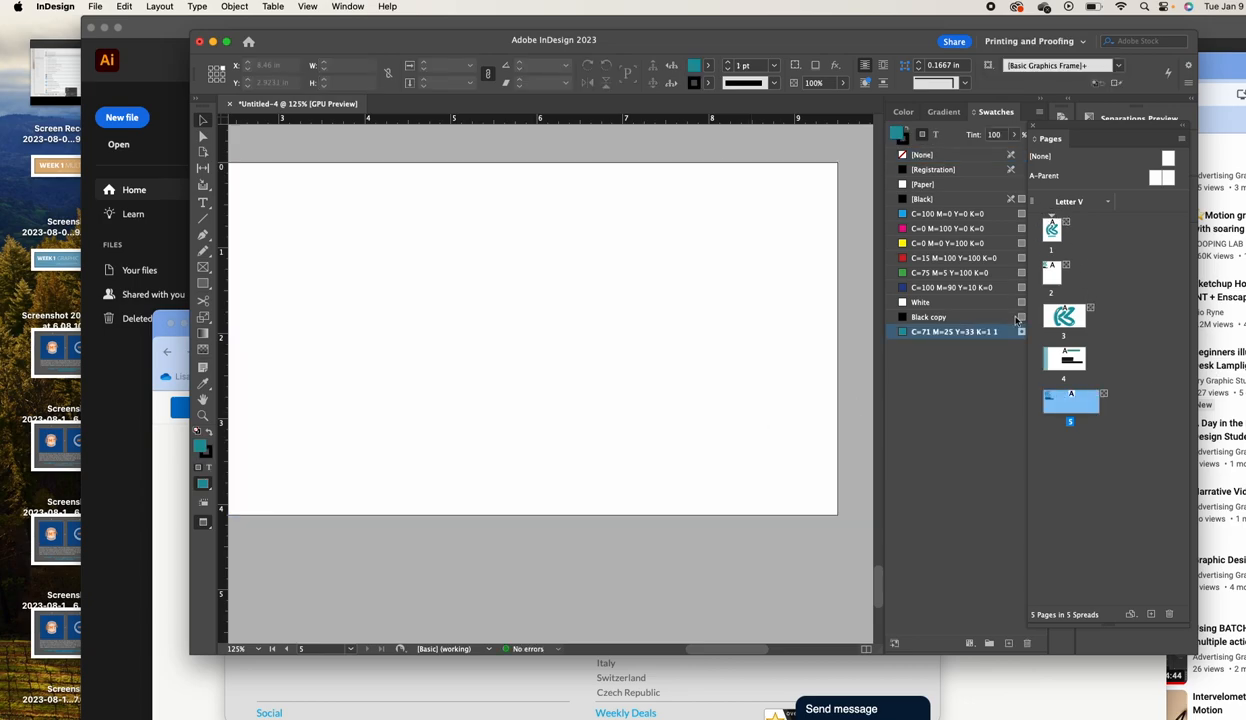
{"action": "left_click", "coordinate": [203, 415]}
{"action": "left_click", "coordinate": [503, 408], "text": "alt"}
{"action": "left_click", "coordinate": [477, 360], "text": "alt"}
{"action": "left_click", "coordinate": [523, 348], "text": "alt"}
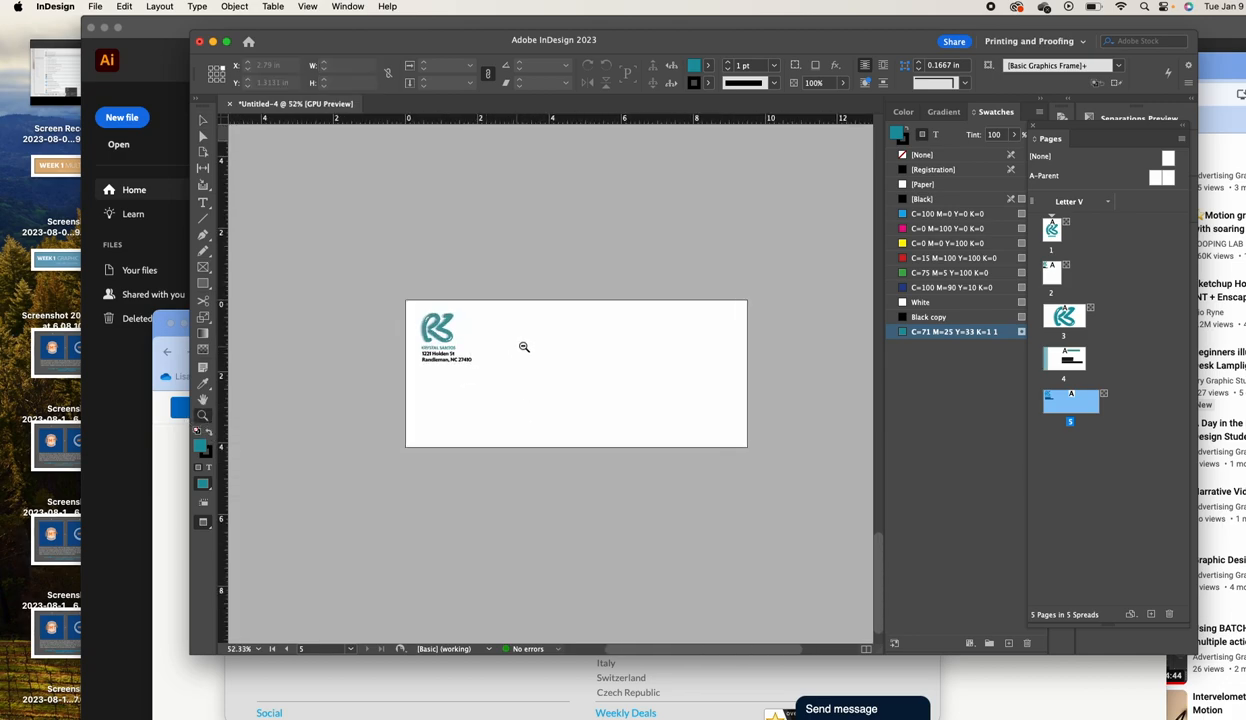
{"action": "left_click", "coordinate": [542, 347], "text": "alt"}
{"action": "left_click", "coordinate": [576, 337], "text": "alt"}
{"action": "left_click", "coordinate": [576, 337], "text": "alt"}
{"action": "left_click", "coordinate": [576, 337], "text": "alt"}
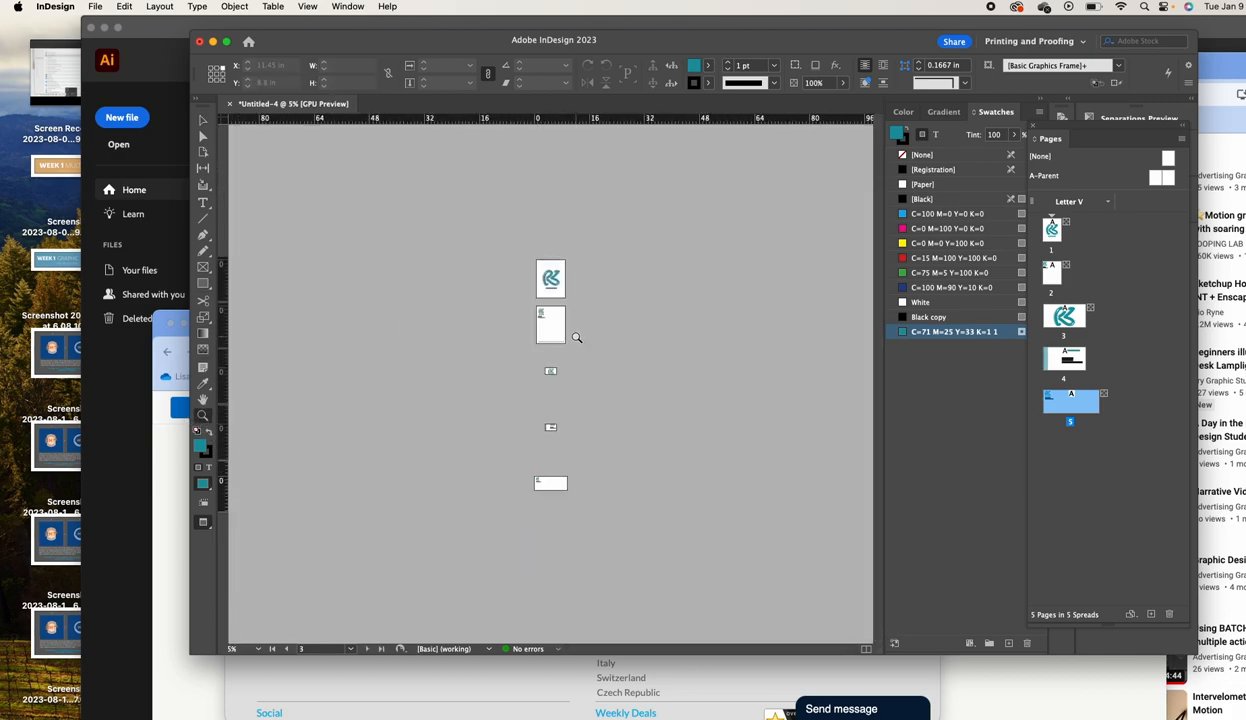
{"action": "mouse_move", "coordinate": [506, 261]}
{"action": "left_mouse_down"}
{"action": "mouse_move", "coordinate": [645, 542]}
{"action": "mouse_move", "coordinate": [640, 634]}
{"action": "mouse_move", "coordinate": [722, 715]}
{"action": "mouse_move", "coordinate": [606, 381]}
{"action": "mouse_move", "coordinate": [510, 280]}
{"action": "left_mouse_up"}
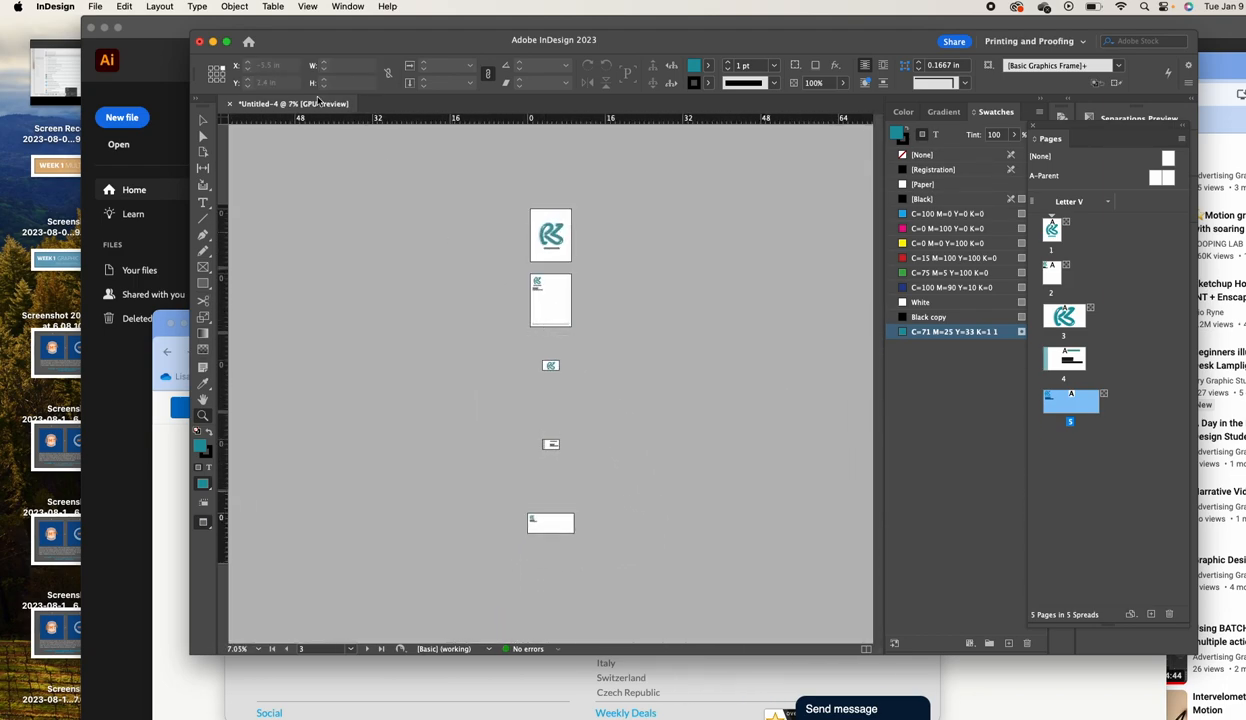
{"action": "left_click", "coordinate": [95, 6]}
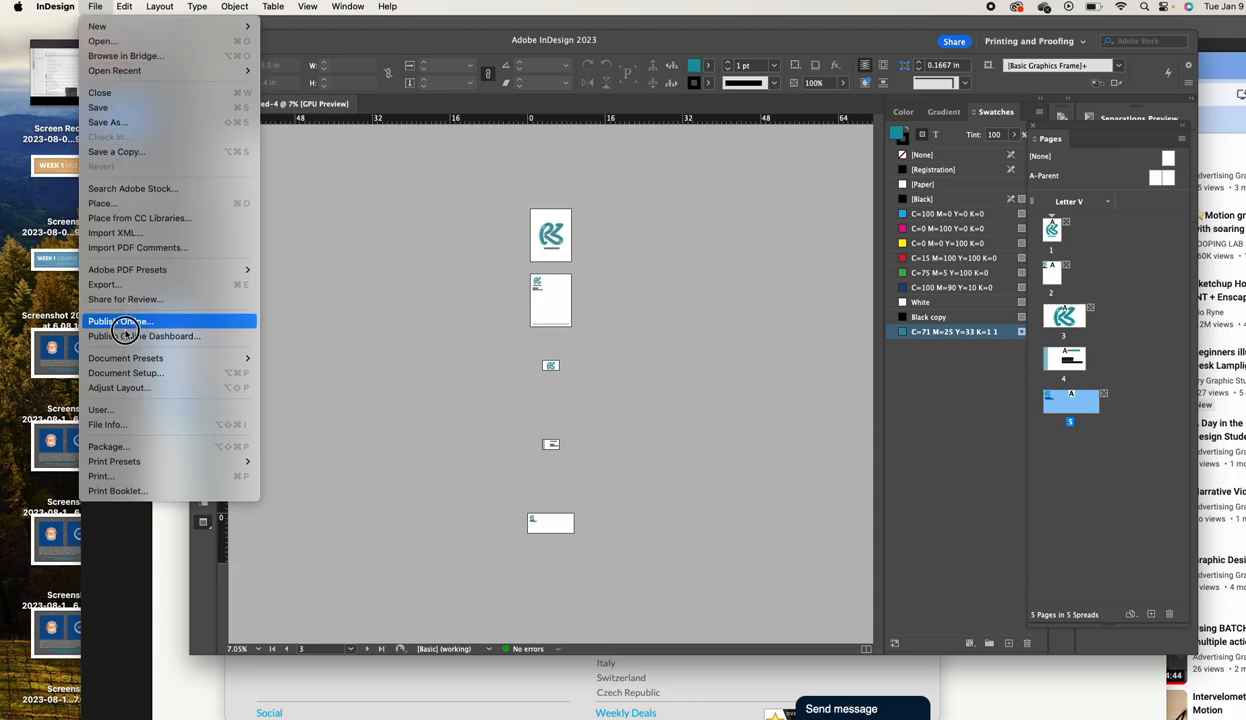
Start an Adobe PDF (Print) export of the document, then cancel it
{"action": "mouse_move", "coordinate": [131, 357]}
{"action": "left_click", "coordinate": [106, 284]}
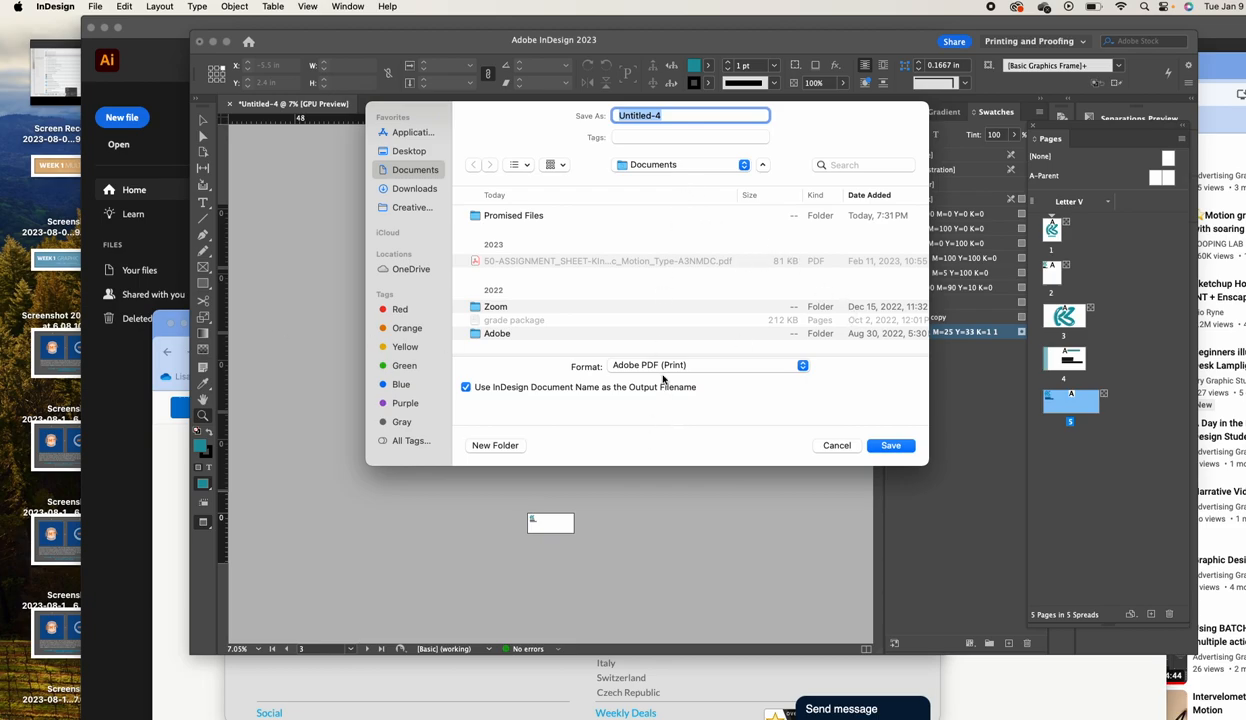
{"action": "left_click", "coordinate": [664, 366]}
{"action": "left_click", "coordinate": [664, 366]}
{"action": "left_click", "coordinate": [838, 444]}
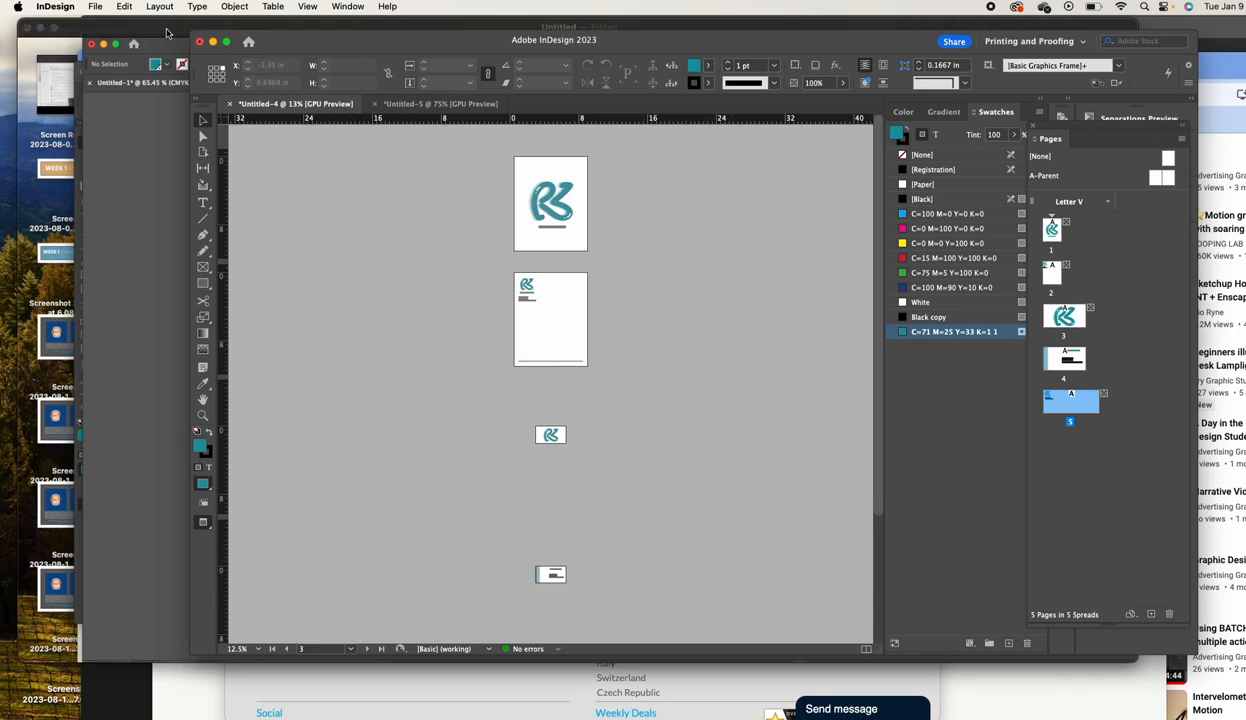
{"action": "left_click", "coordinate": [97, 7]}
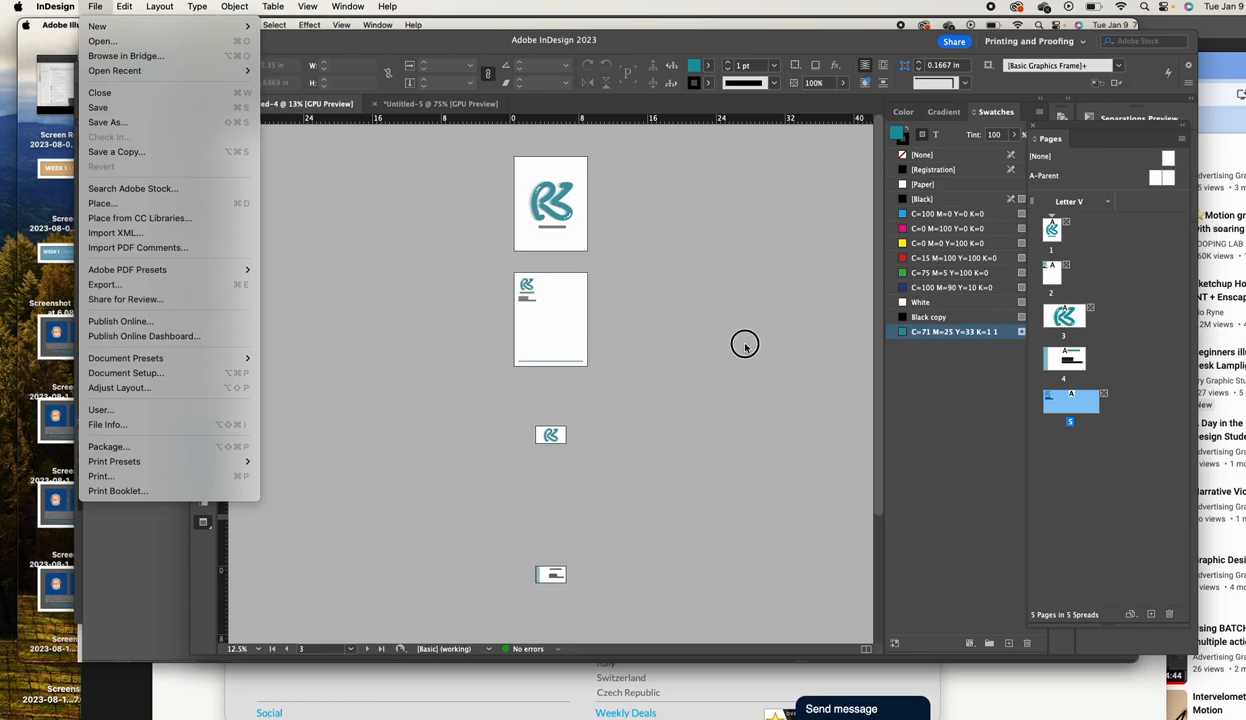
Export all pages as 300 ppi JPEGs named 'KS DEMS', then switch to Untitled-5
{"action": "left_click", "coordinate": [608, 192]}
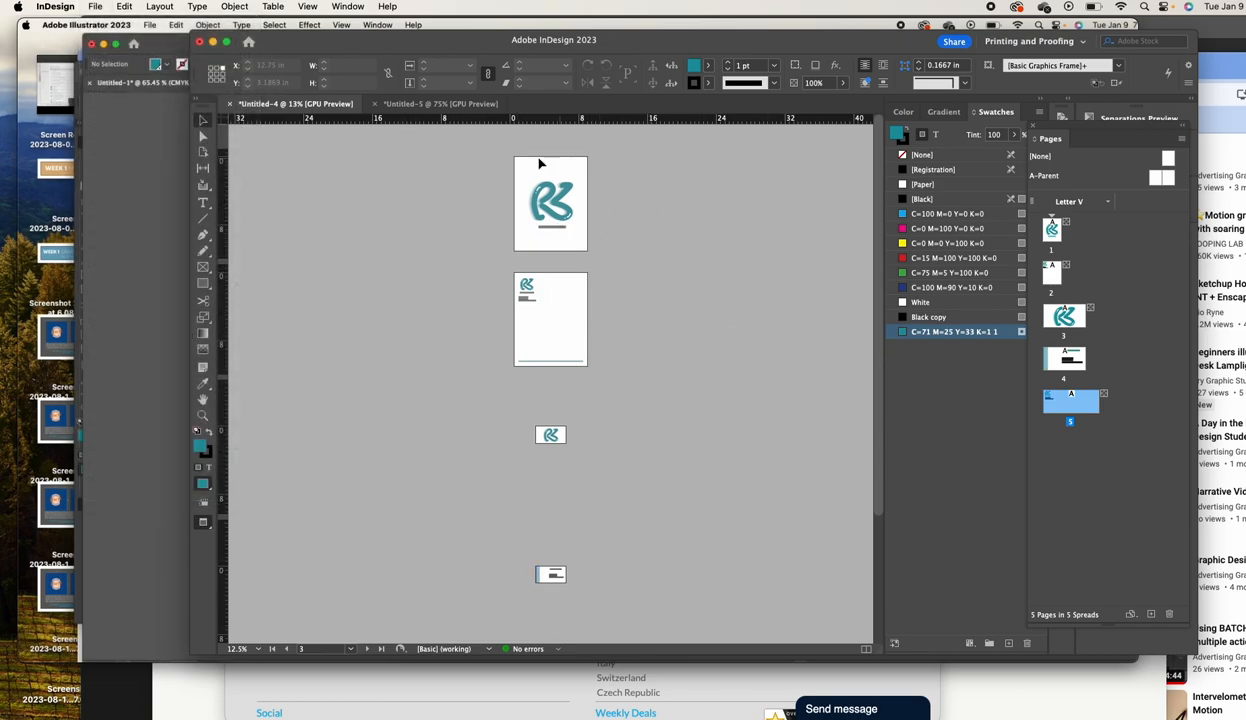
{"action": "left_click", "coordinate": [95, 6]}
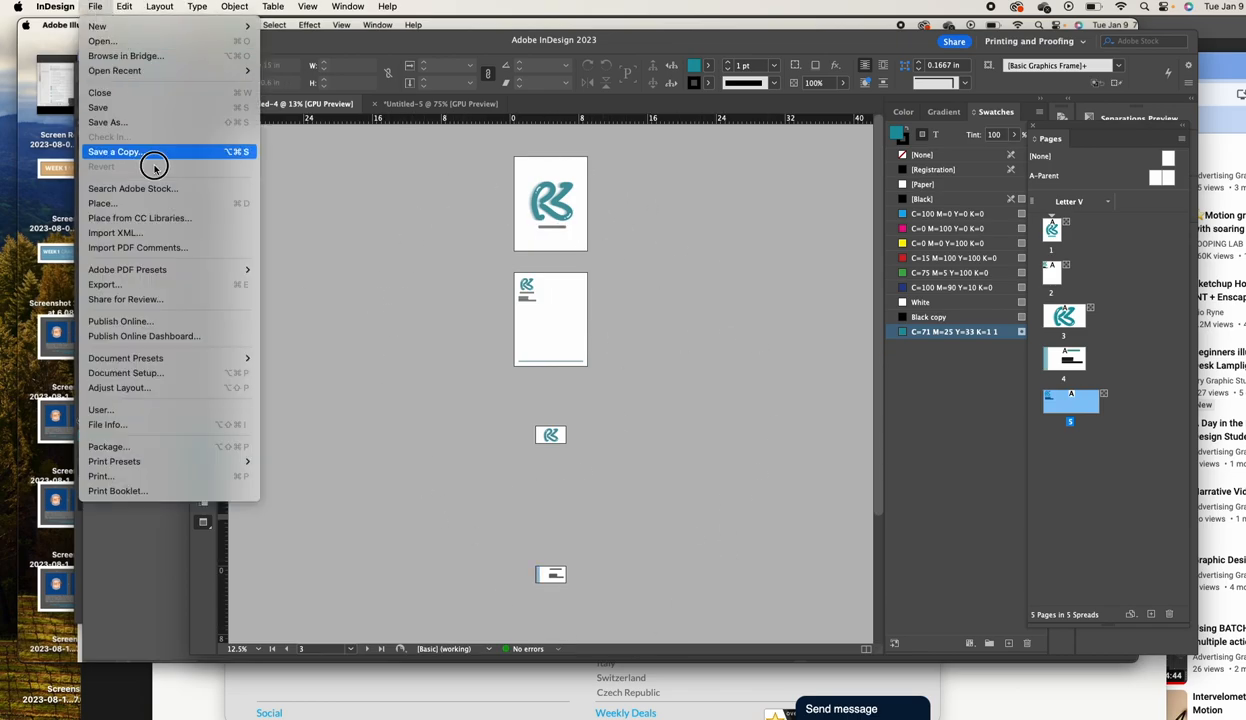
{"action": "left_click", "coordinate": [185, 284]}
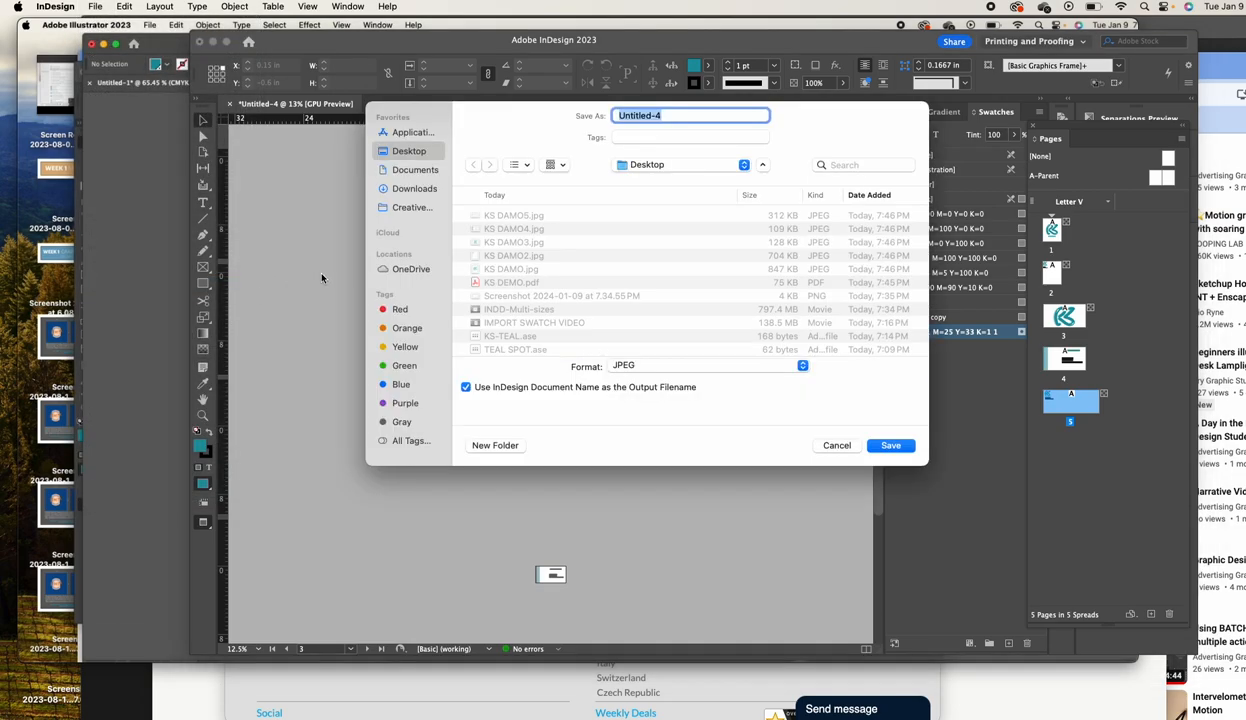
{"action": "left_click", "coordinate": [627, 367]}
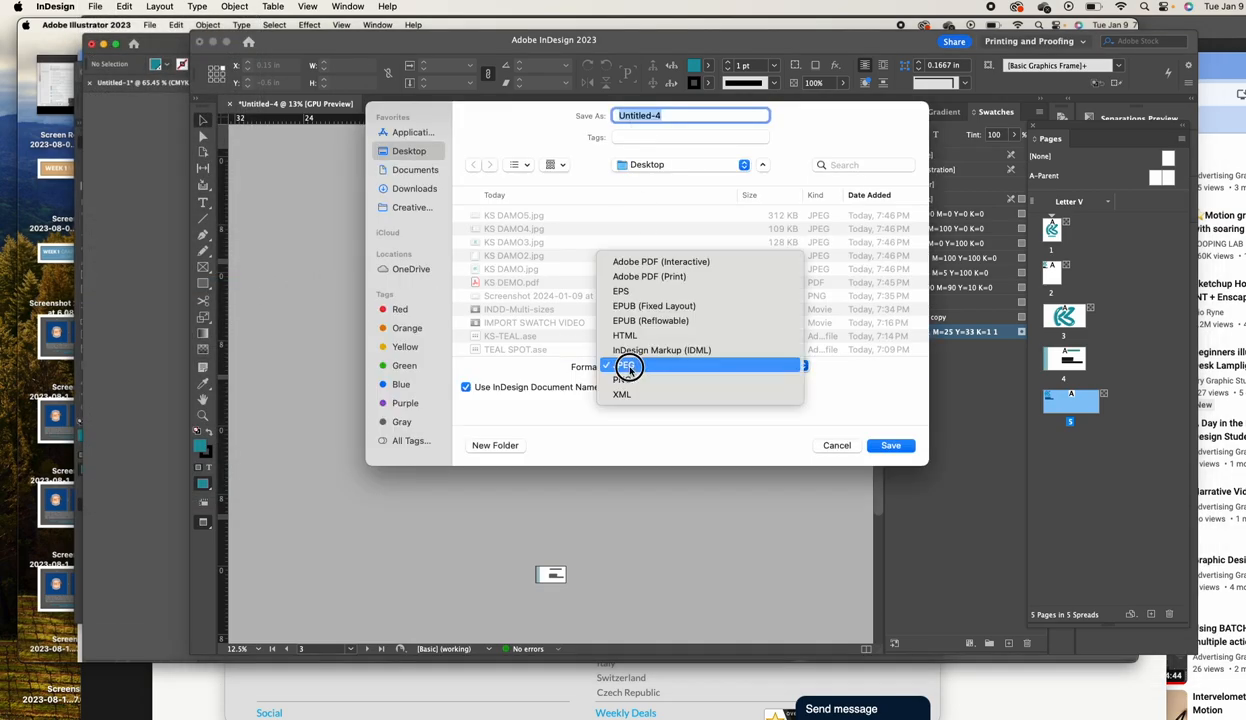
{"action": "left_click", "coordinate": [627, 367]}
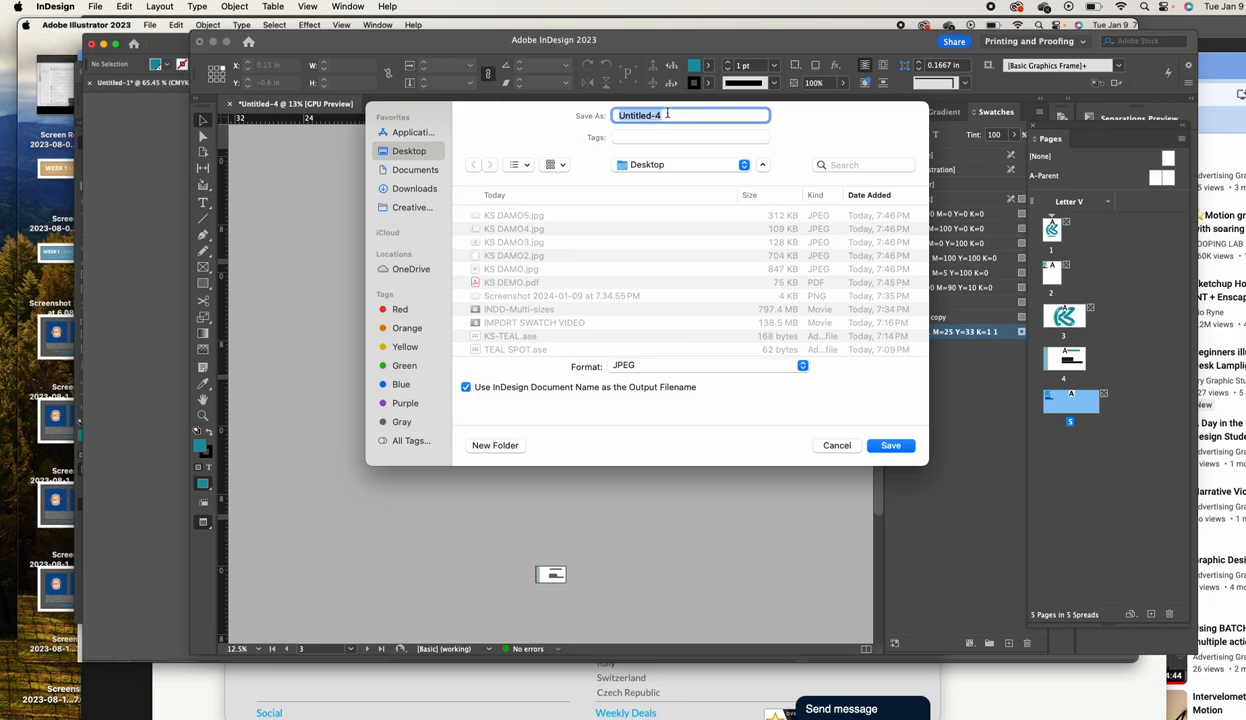
{"action": "type", "text": "KS DEMS"}
{"action": "key", "text": "Return"}
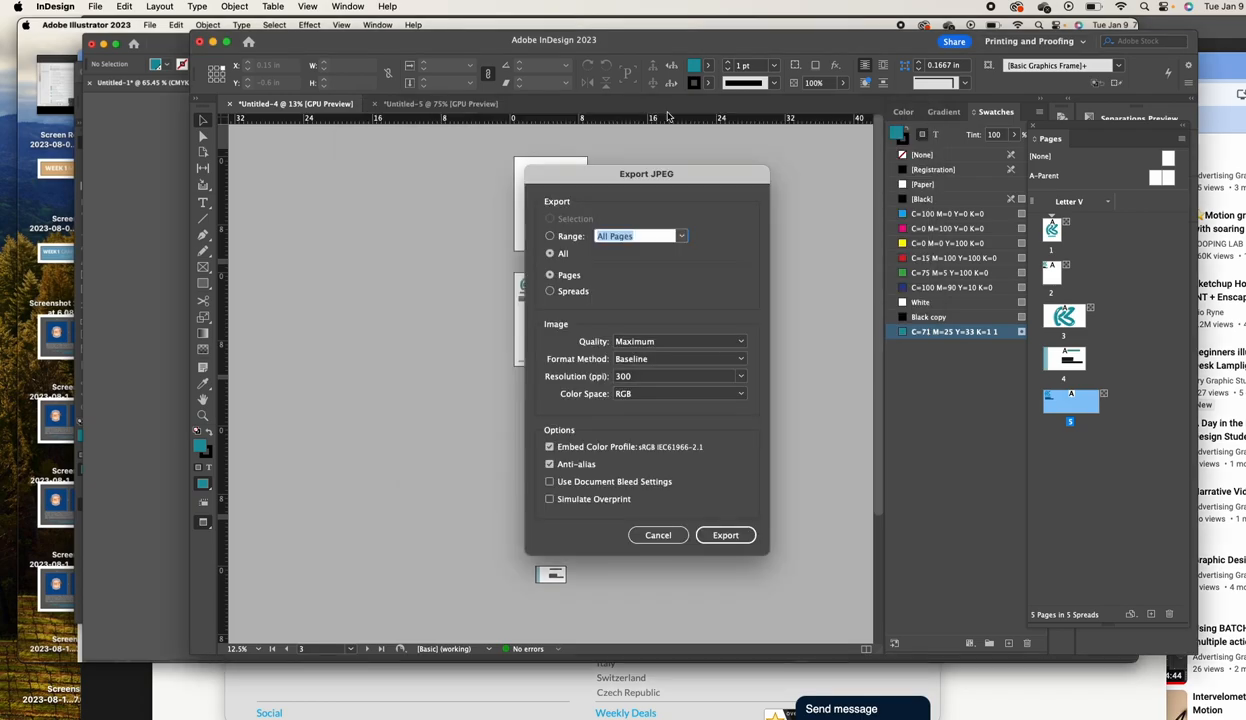
{"action": "left_click", "coordinate": [738, 535]}
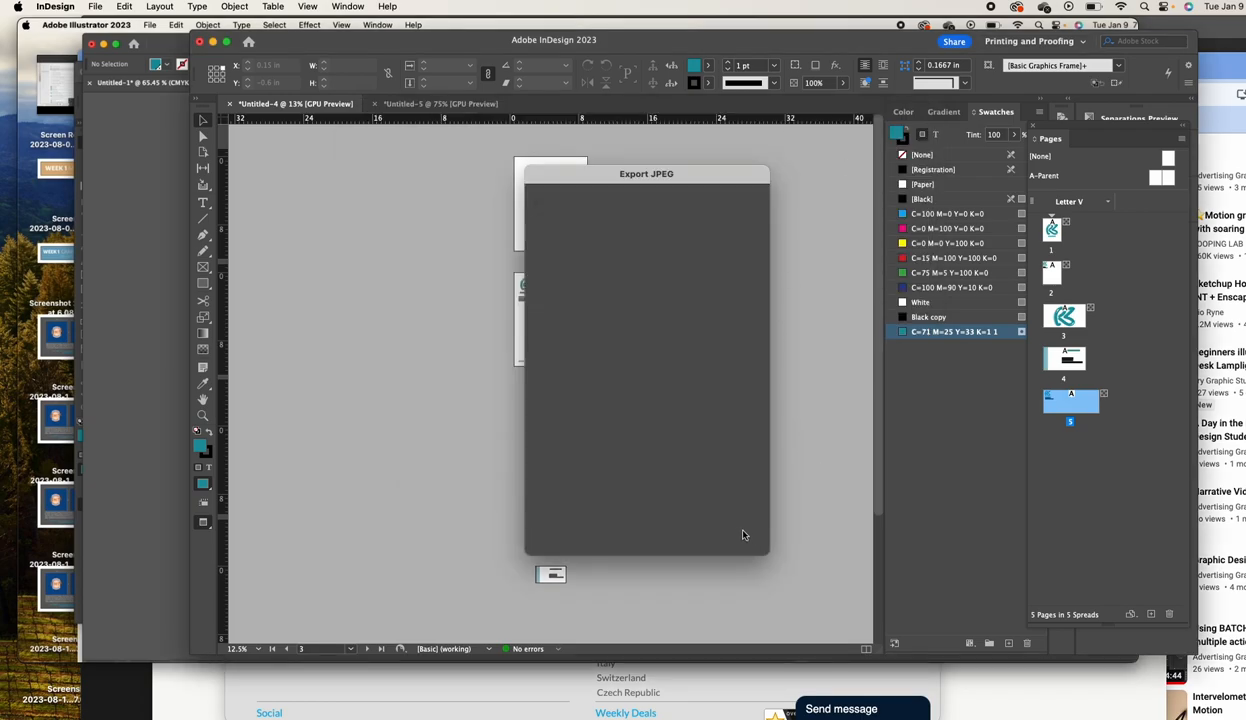
{"action": "left_click", "coordinate": [437, 106]}
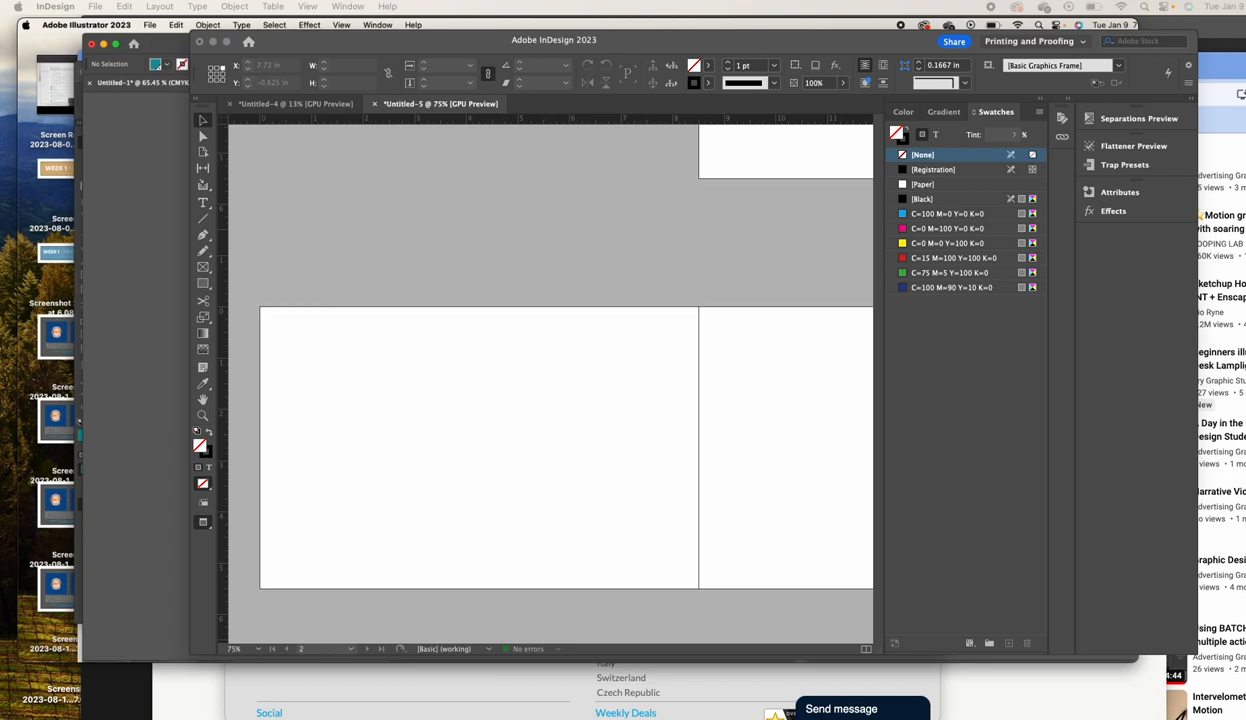
Select KS DEMS.jpg through KS DEMS5.jpg on the Desktop and drag them into InDesign
{"action": "left_click_drag", "start_coordinate": [1047, 2], "coordinate": [1146, 233]}
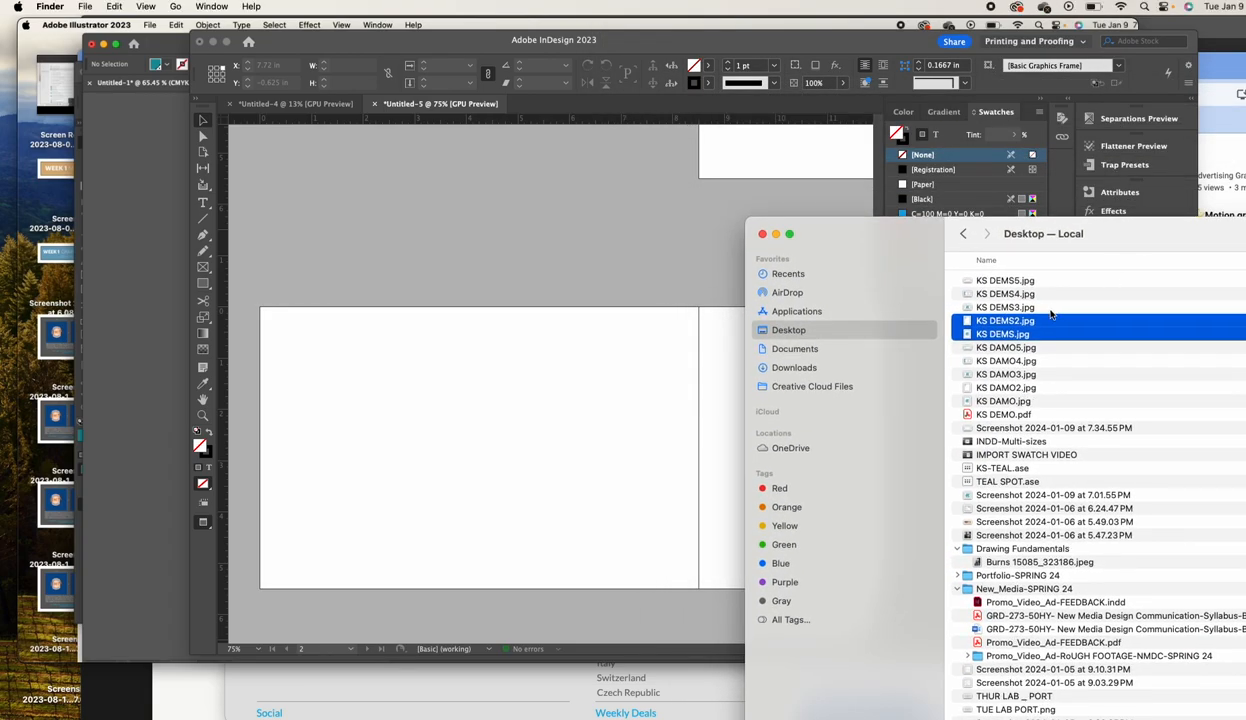
{"action": "left_click", "coordinate": [1033, 307], "text": "shift"}
{"action": "left_click", "coordinate": [1031, 293], "text": "shift"}
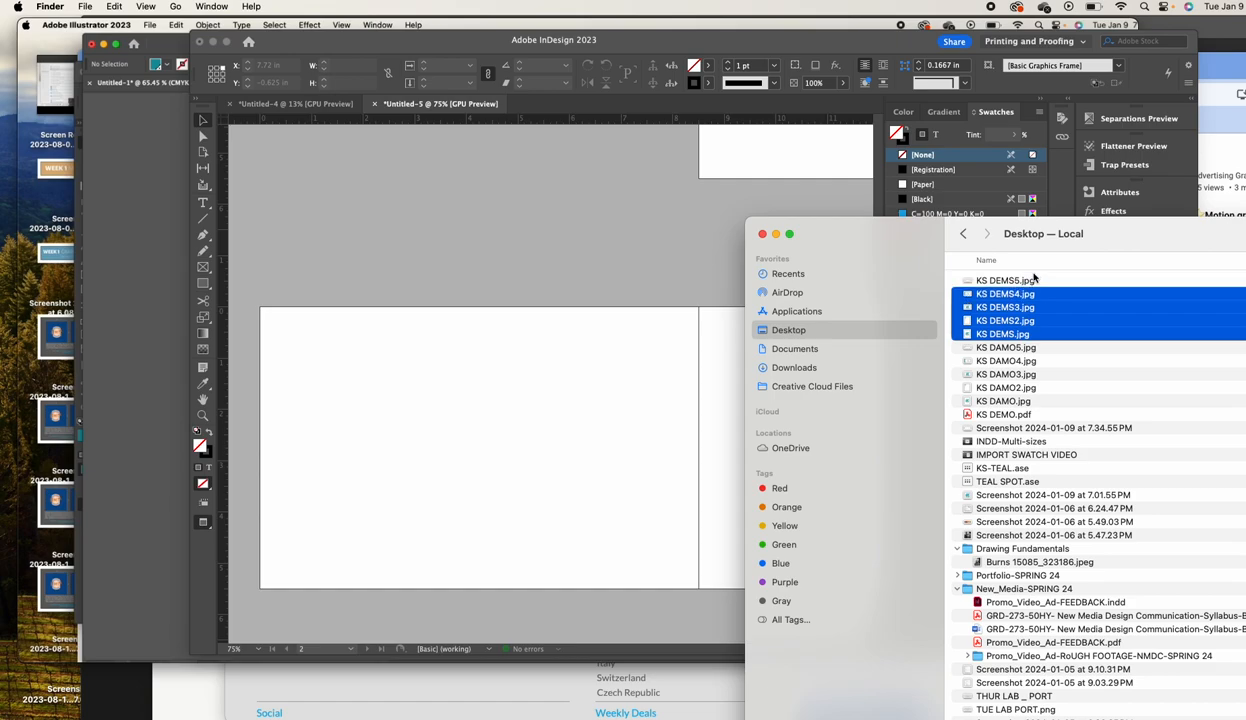
{"action": "left_click", "coordinate": [1038, 282], "text": "shift"}
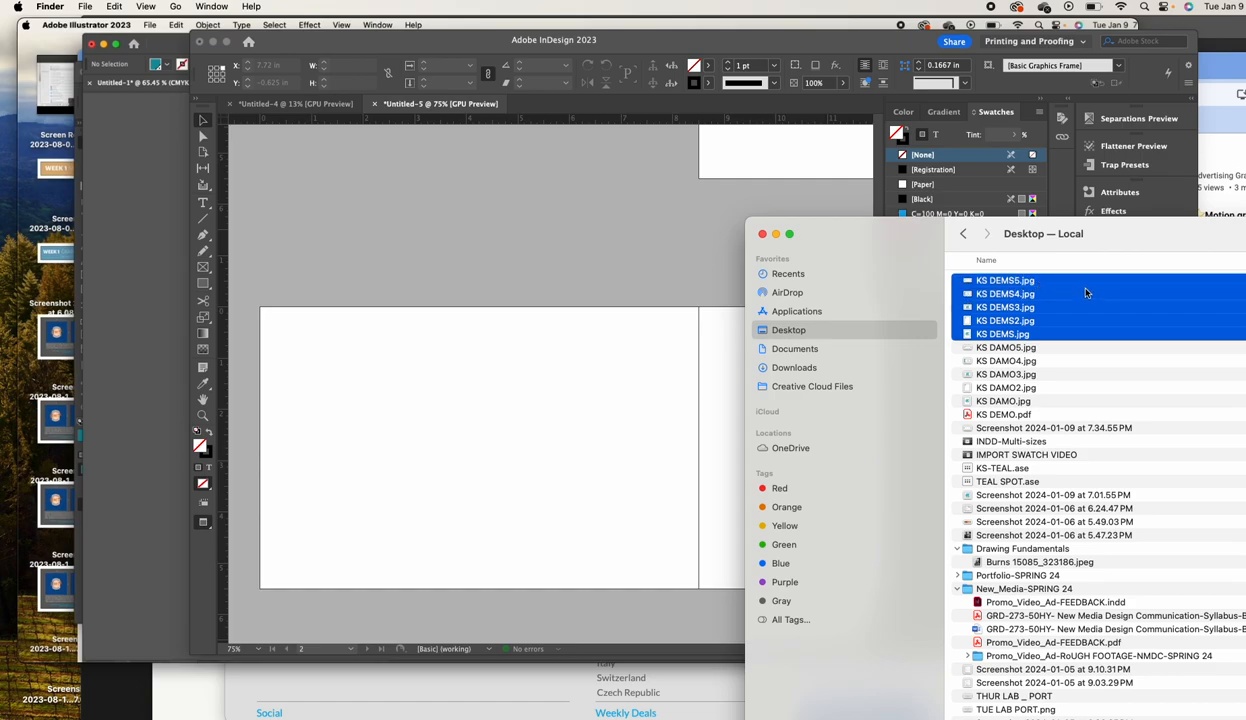
{"action": "left_click_drag", "start_coordinate": [1016, 285], "coordinate": [376, 207]}
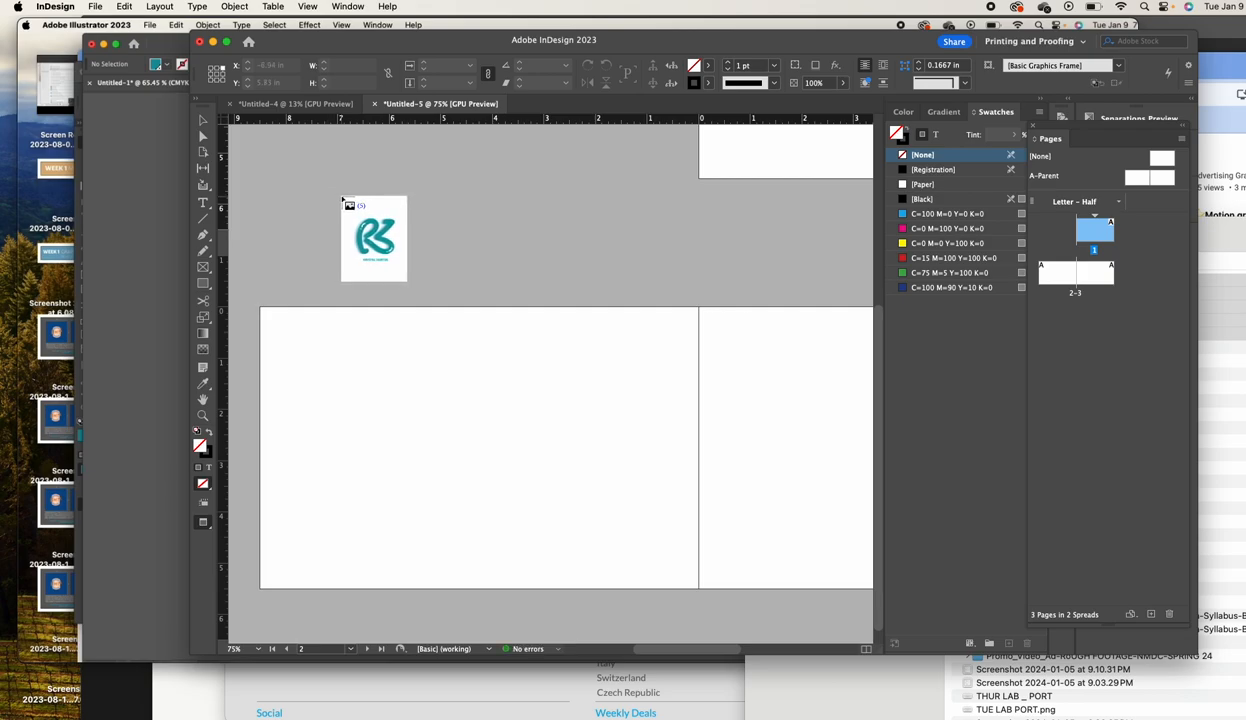
Place the loaded KS DEMS JPEGs across the Untitled-5 spread and pasteboard
{"action": "left_click", "coordinate": [345, 229]}
{"action": "left_click", "coordinate": [370, 239]}
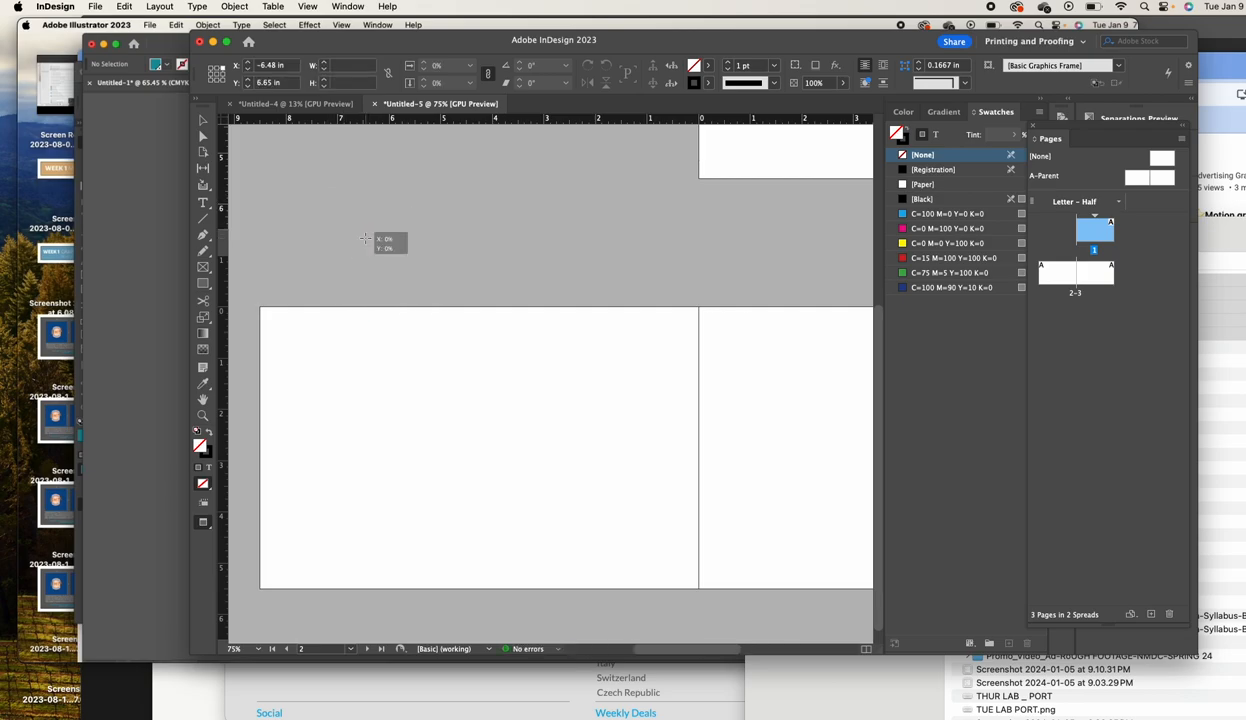
{"action": "double_click", "coordinate": [394, 257]}
{"action": "left_click", "coordinate": [424, 280]}
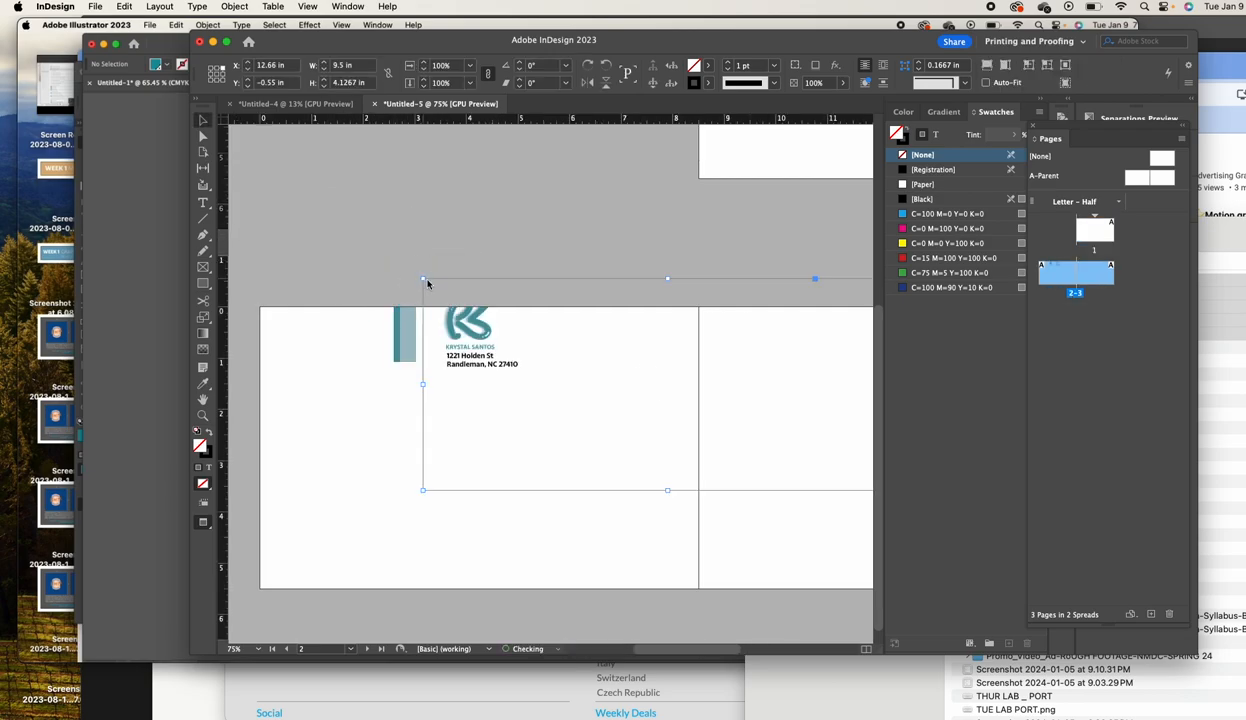
{"action": "left_click", "coordinate": [398, 216]}
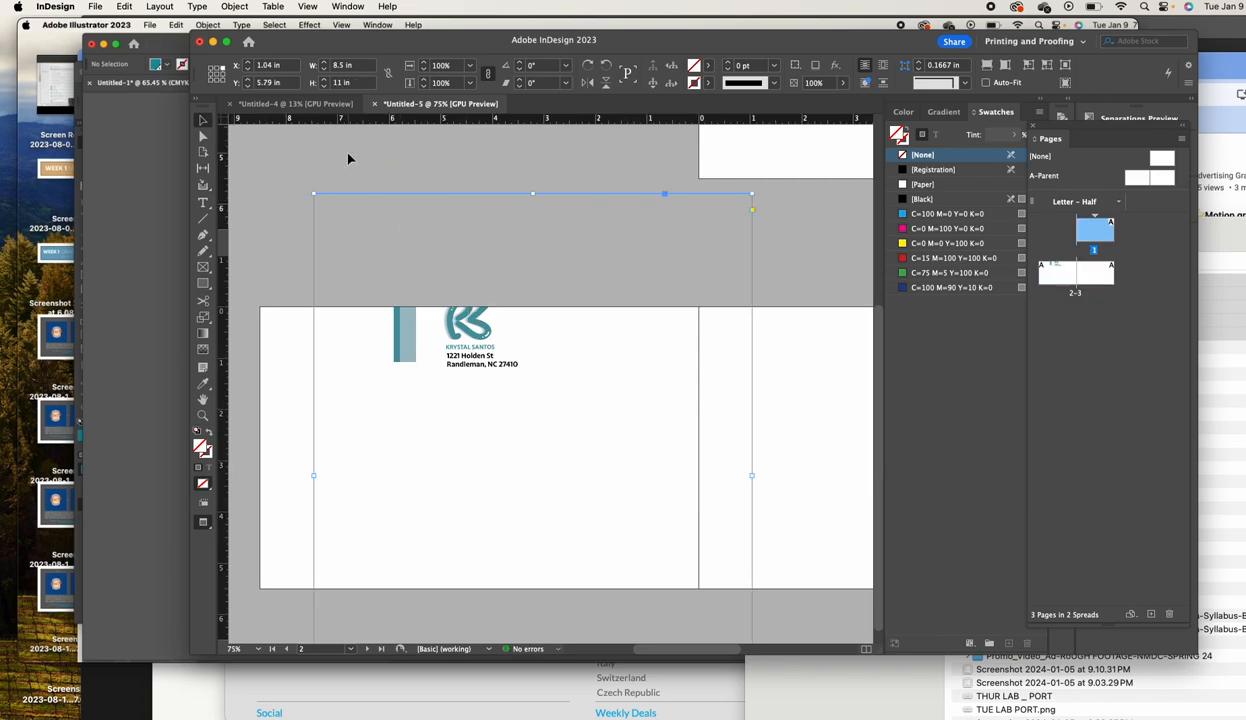
Switch to Normal screen mode and reposition a placed image on the spread
{"action": "left_click", "coordinate": [293, 8]}
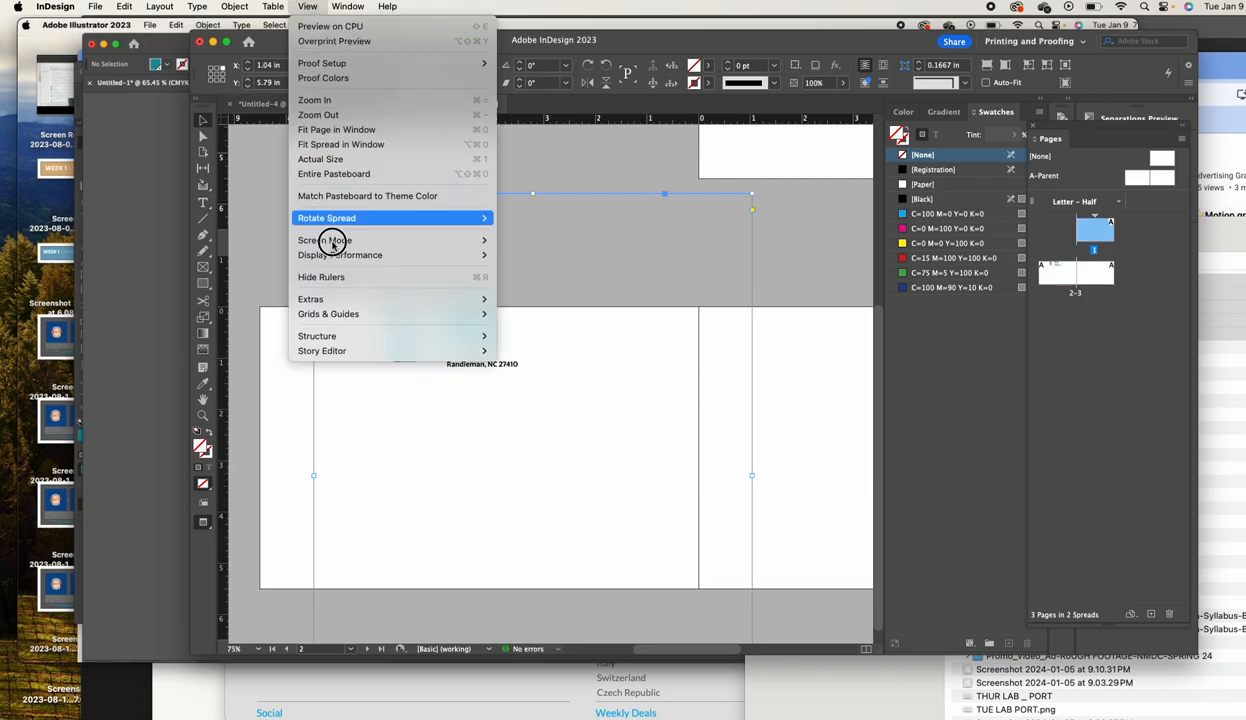
{"action": "mouse_move", "coordinate": [470, 241]}
{"action": "left_click", "coordinate": [524, 241]}
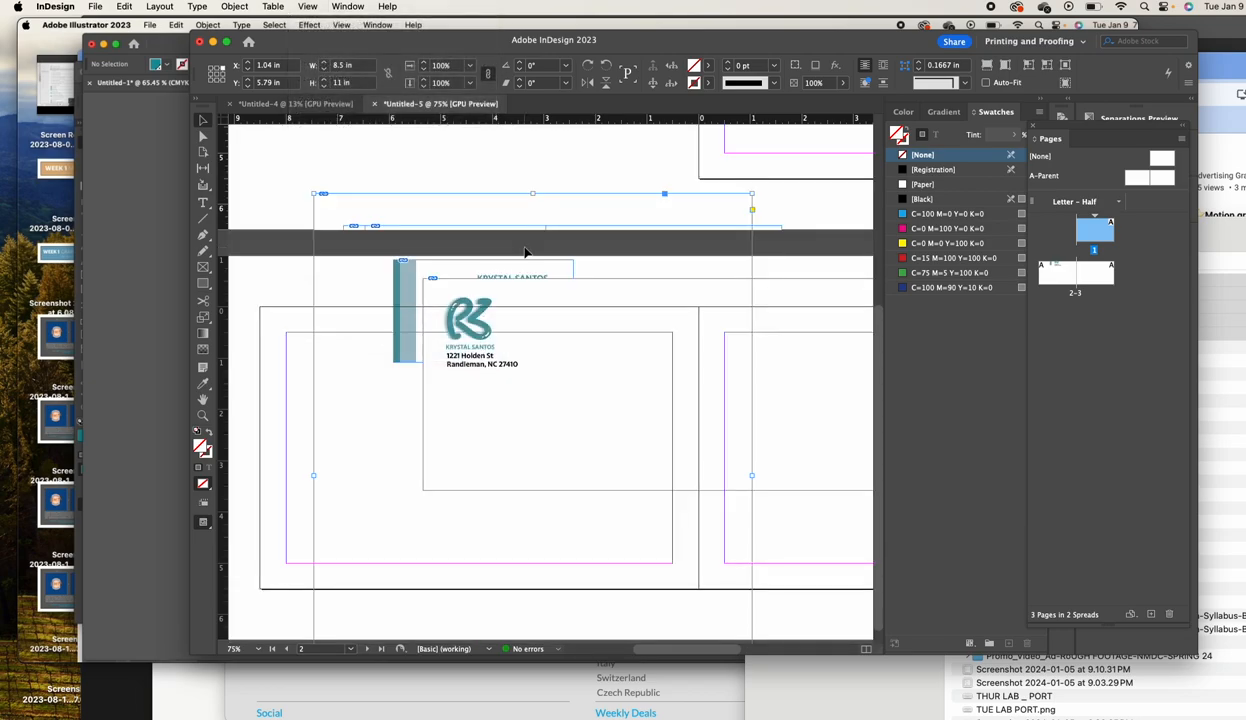
{"action": "left_click", "coordinate": [298, 158]}
{"action": "left_click_drag", "start_coordinate": [537, 409], "coordinate": [497, 468]}
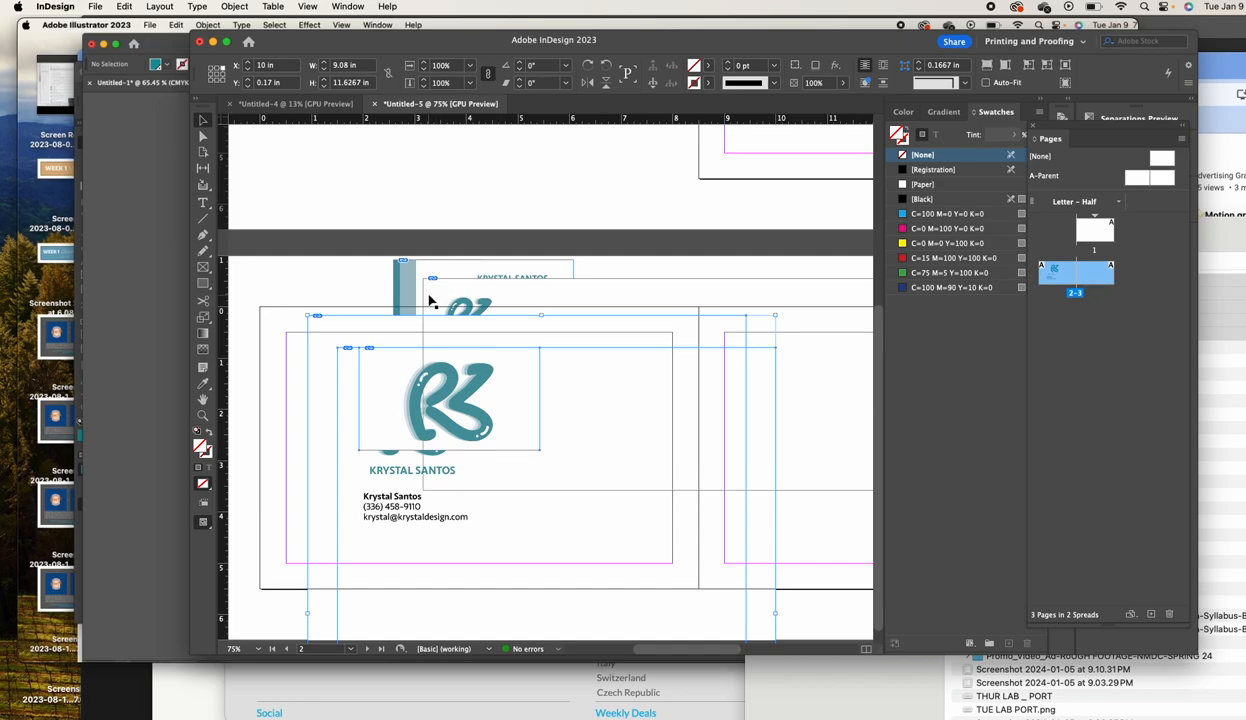
{"action": "left_click_drag", "start_coordinate": [395, 282], "coordinate": [386, 415]}
{"action": "left_click_drag", "start_coordinate": [455, 300], "coordinate": [430, 413]}
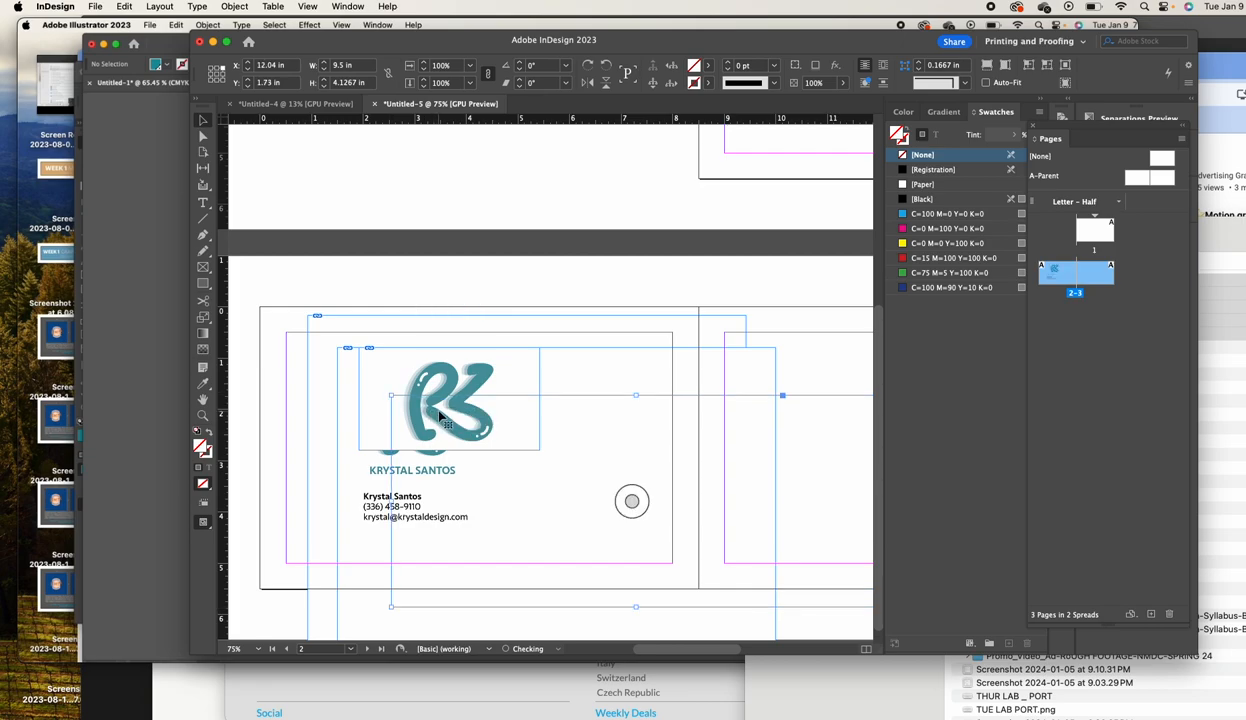
{"action": "left_click_drag", "start_coordinate": [278, 281], "coordinate": [745, 570]}
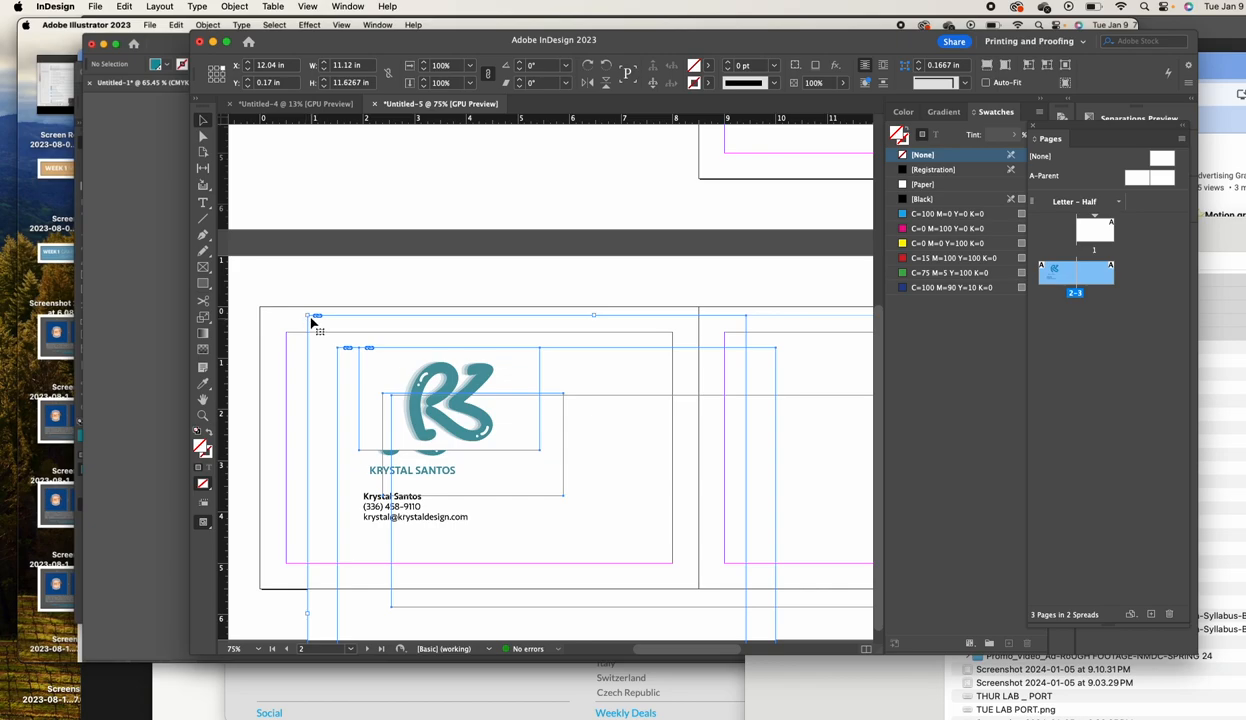
{"action": "mouse_move", "coordinate": [307, 316]}
{"action": "left_mouse_down"}
{"action": "mouse_move", "coordinate": [494, 435]}
{"action": "mouse_move", "coordinate": [403, 407]}
{"action": "mouse_move", "coordinate": [256, 322]}
{"action": "mouse_move", "coordinate": [300, 334]}
{"action": "left_mouse_up"}
{"action": "left_click_drag", "start_coordinate": [307, 316], "coordinate": [425, 373]}
{"action": "key", "text": "super+z"}
{"action": "left_click", "coordinate": [309, 293]}
Select all frames, move the logo group top-left, and enlarge the frames to about 11 inches wide
{"action": "key", "text": "super+a"}
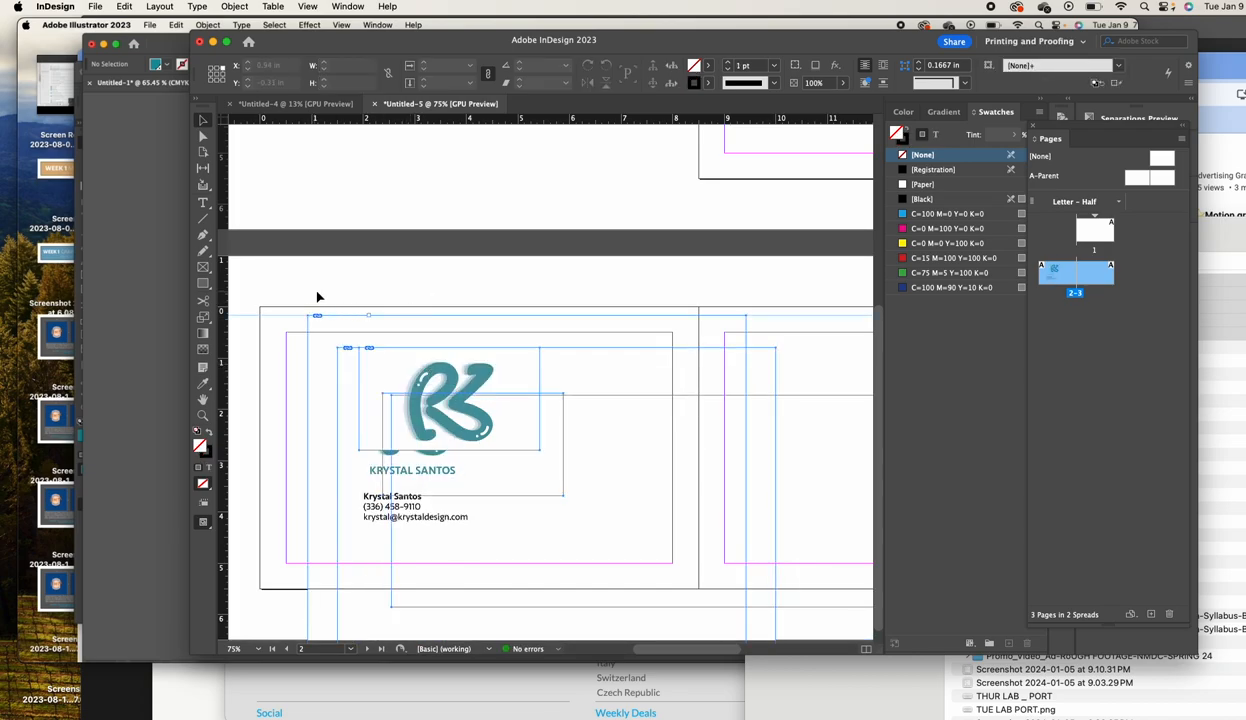
{"action": "left_click_drag", "start_coordinate": [365, 284], "coordinate": [760, 278]}
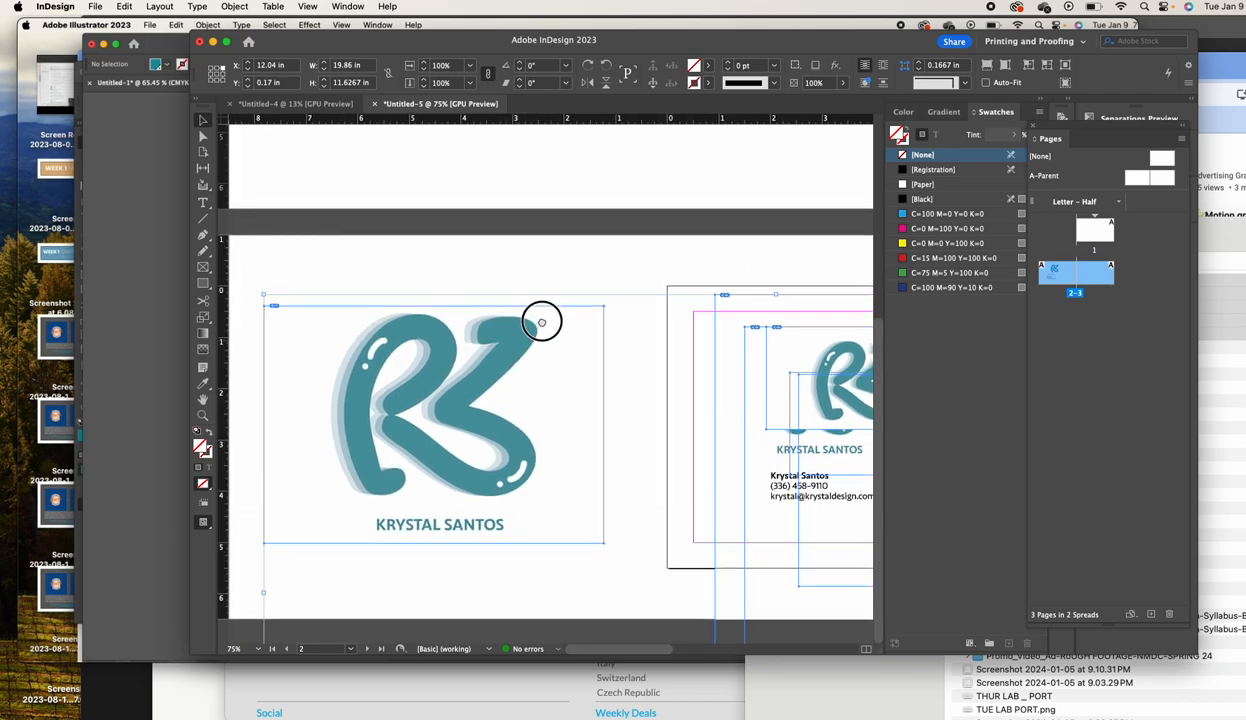
{"action": "left_click_drag", "start_coordinate": [542, 322], "coordinate": [421, 422]}
{"action": "left_click_drag", "start_coordinate": [253, 297], "coordinate": [541, 478]}
{"action": "left_click_drag", "start_coordinate": [777, 469], "coordinate": [654, 280]}
{"action": "left_click_drag", "start_coordinate": [582, 323], "coordinate": [417, 343]}
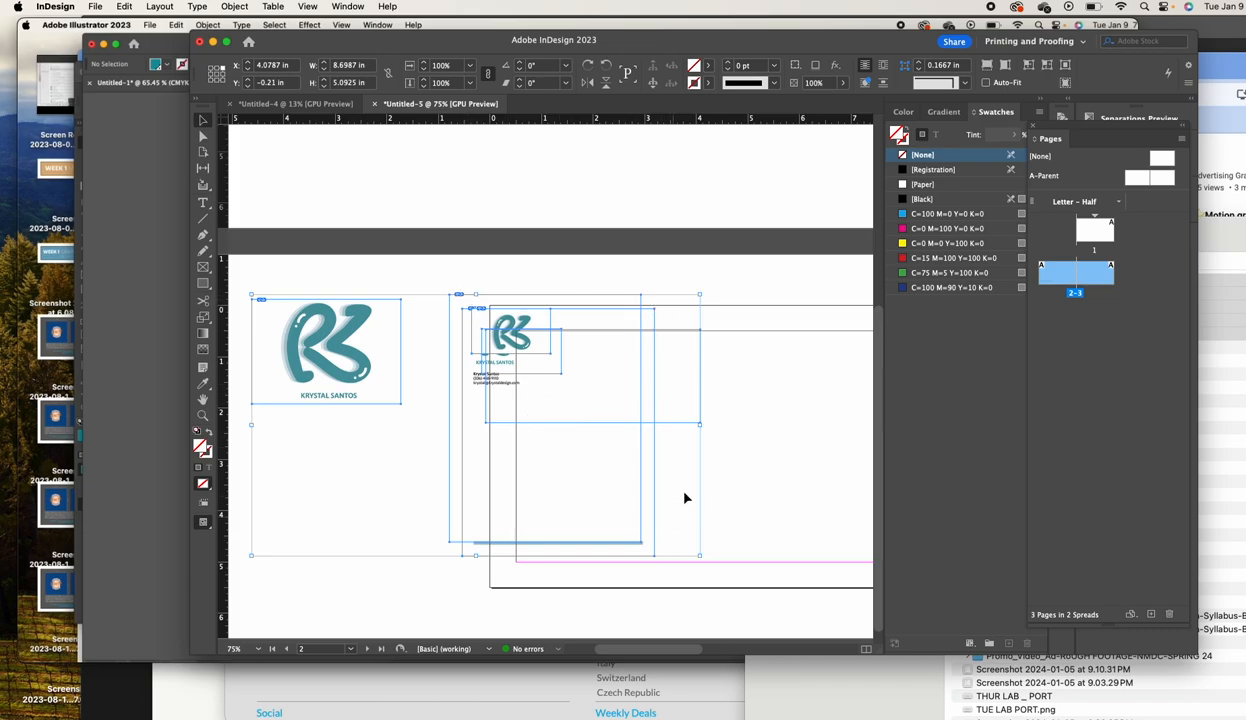
{"action": "left_click_drag", "start_coordinate": [700, 295], "coordinate": [773, 281]}
{"action": "left_click_drag", "start_coordinate": [779, 280], "coordinate": [779, 281]}
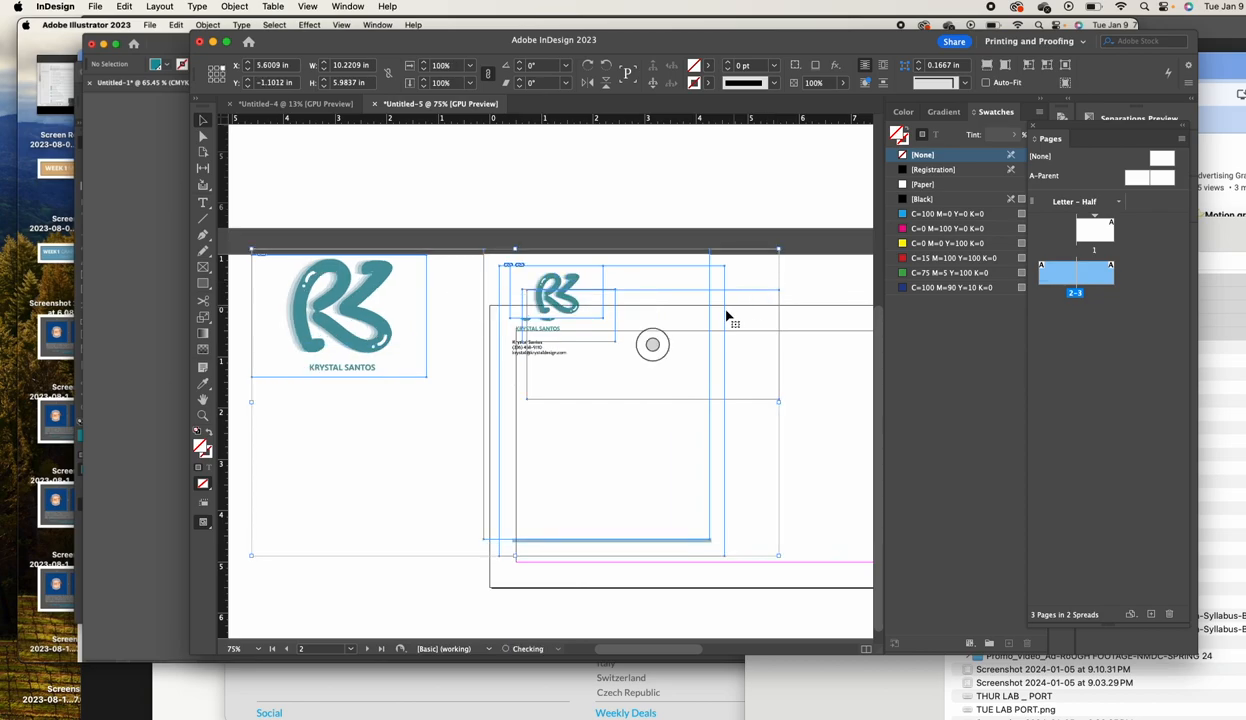
{"action": "left_click_drag", "start_coordinate": [711, 319], "coordinate": [750, 390]}
{"action": "left_click_drag", "start_coordinate": [816, 321], "coordinate": [752, 318]}
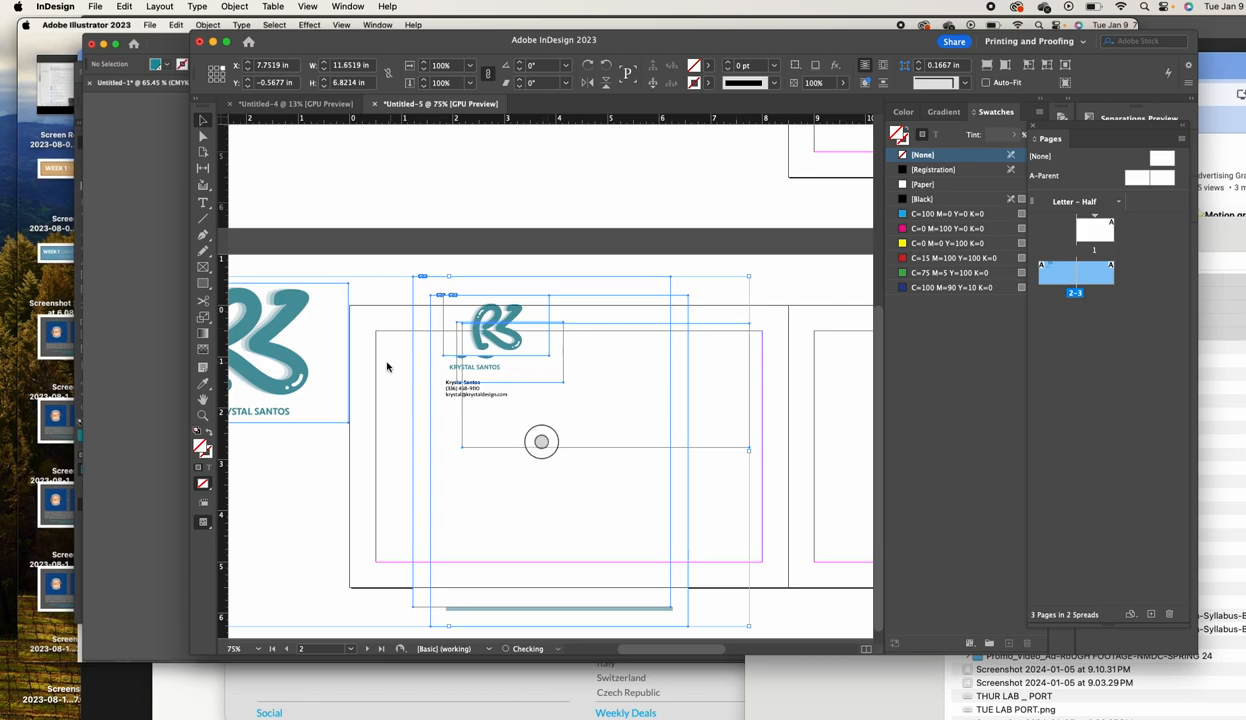
Move the logo frame top-right, the letterhead left, and delete the large logo image
{"action": "left_click", "coordinate": [352, 387]}
{"action": "mouse_move", "coordinate": [345, 386]}
{"action": "left_mouse_down"}
{"action": "mouse_move", "coordinate": [263, 439]}
{"action": "mouse_move", "coordinate": [275, 456]}
{"action": "mouse_move", "coordinate": [471, 364]}
{"action": "mouse_move", "coordinate": [346, 370]}
{"action": "left_mouse_up"}
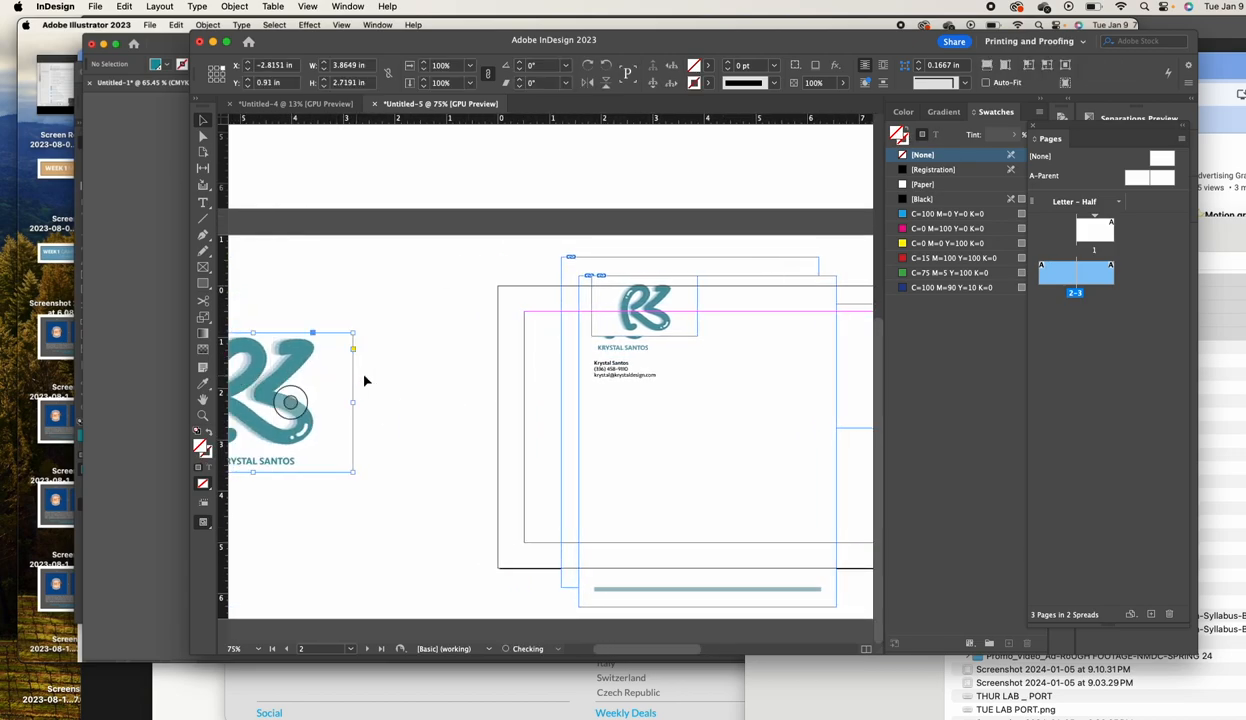
{"action": "left_click", "coordinate": [438, 371]}
{"action": "left_click_drag", "start_coordinate": [435, 367], "coordinate": [345, 358]}
{"action": "left_click_drag", "start_coordinate": [545, 312], "coordinate": [797, 279]}
{"action": "left_click_drag", "start_coordinate": [545, 341], "coordinate": [273, 349]}
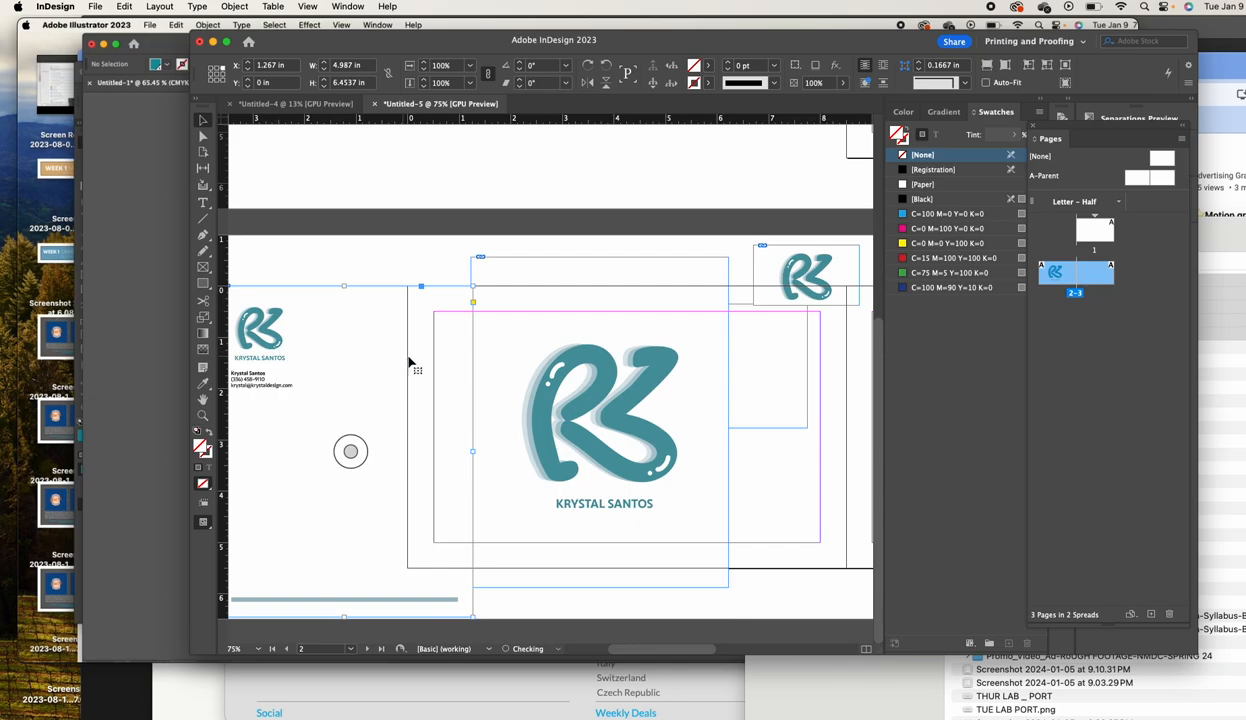
{"action": "left_click_drag", "start_coordinate": [596, 416], "coordinate": [704, 505]}
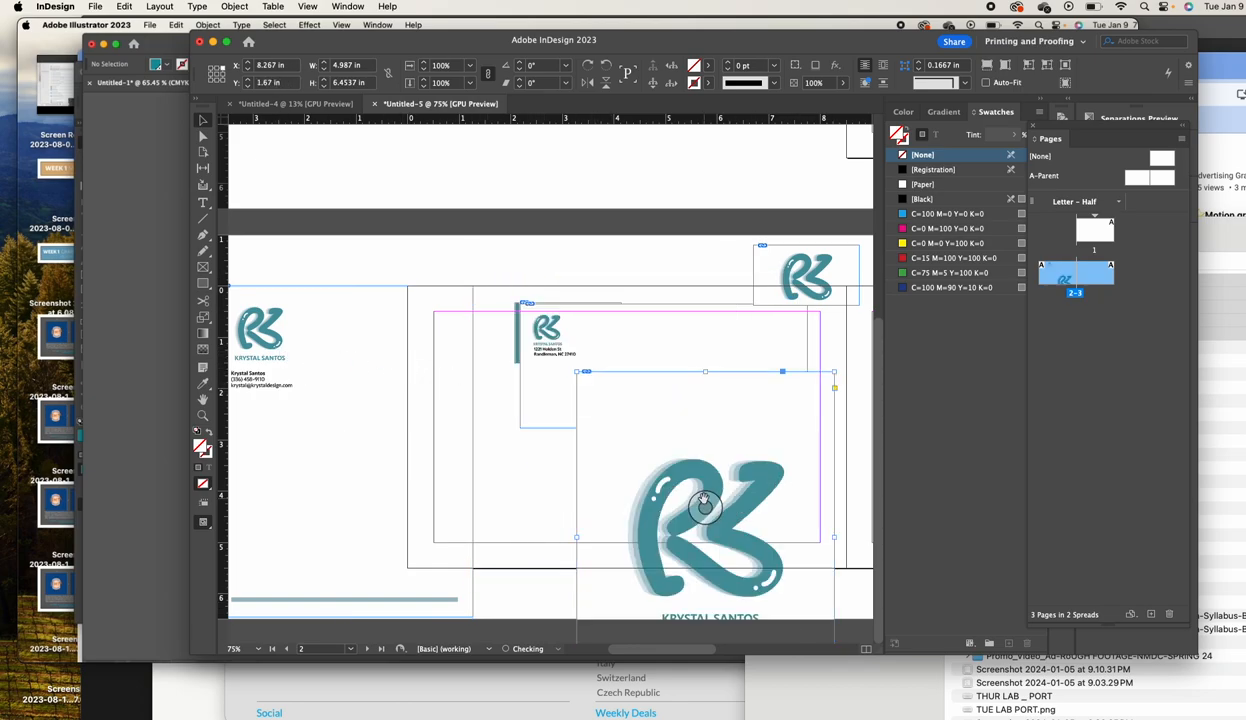
{"action": "key", "text": "Delete"}
Spread the business card, letterhead and envelope frames apart across the page
{"action": "left_click_drag", "start_coordinate": [631, 386], "coordinate": [627, 477]}
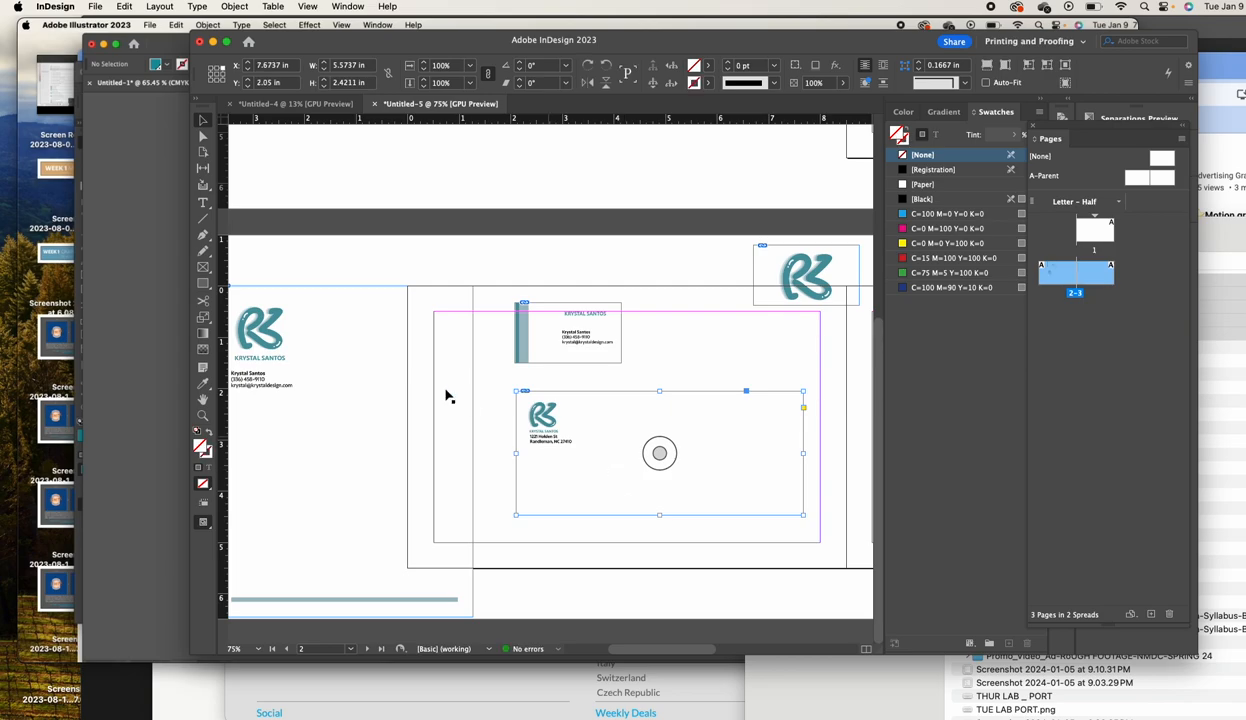
{"action": "left_click_drag", "start_coordinate": [578, 358], "coordinate": [770, 378]}
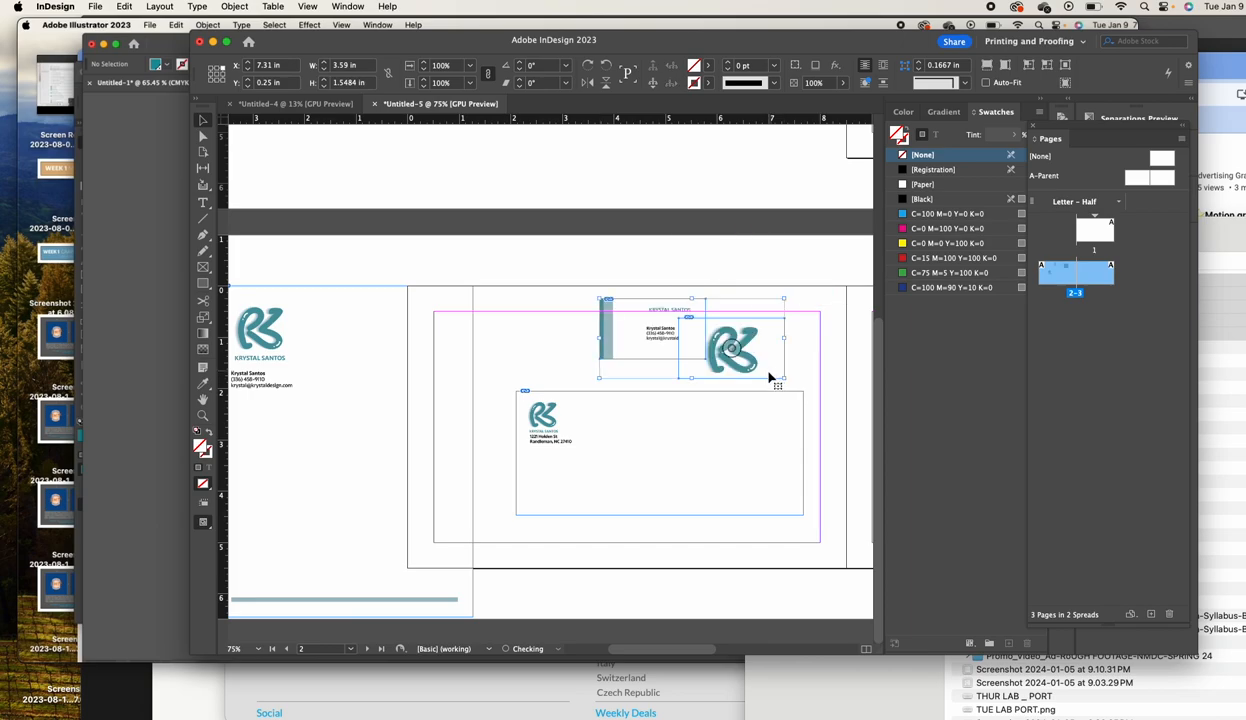
{"action": "left_click_drag", "start_coordinate": [341, 442], "coordinate": [382, 448]}
{"action": "key", "text": "super+z"}
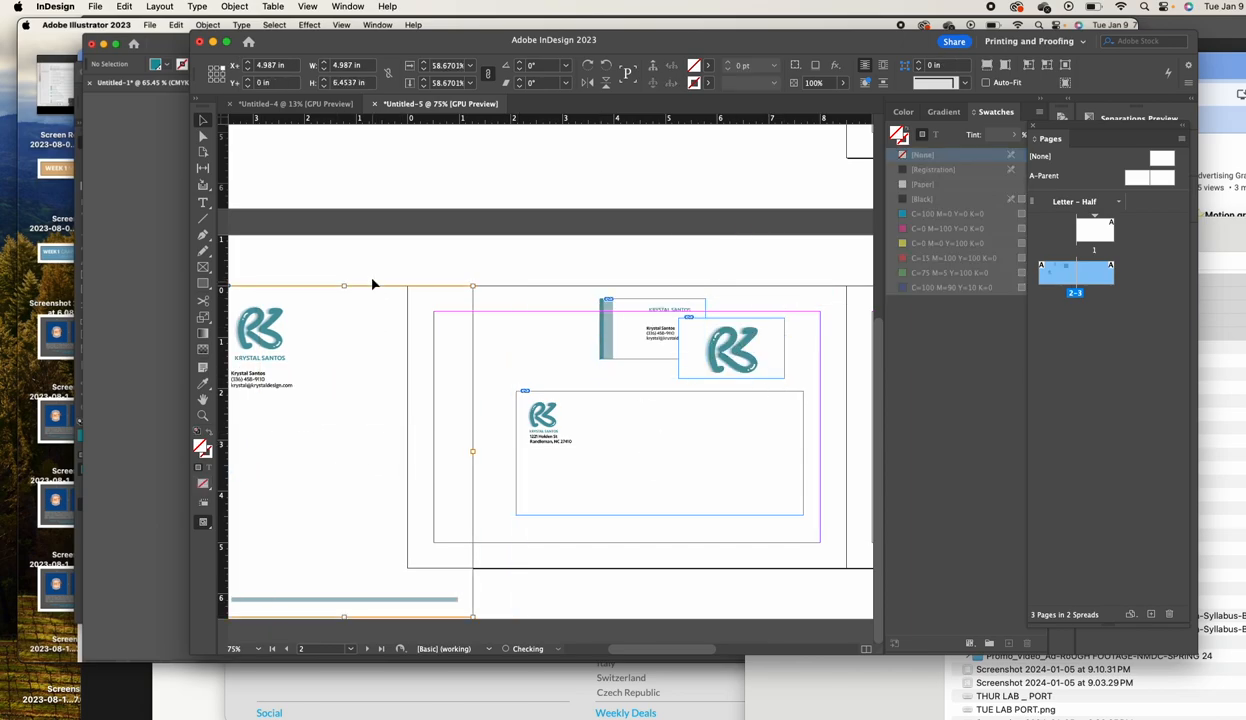
{"action": "left_click_drag", "start_coordinate": [328, 322], "coordinate": [495, 323]}
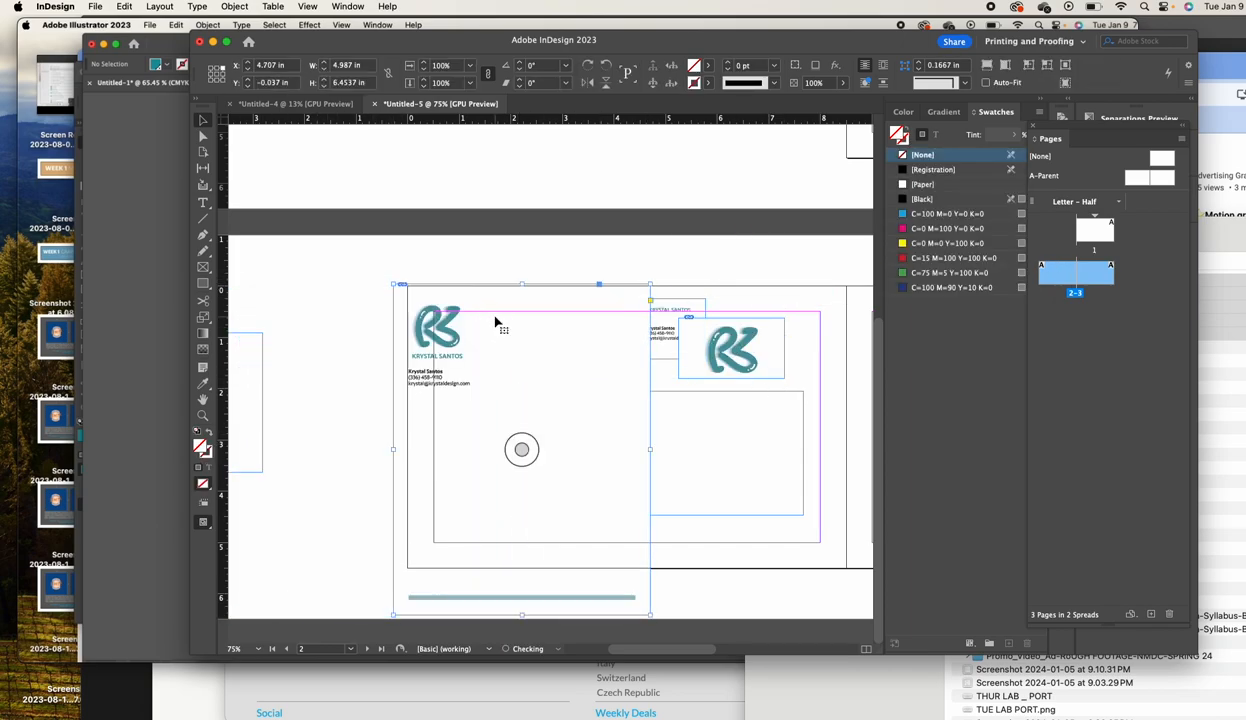
{"action": "left_click", "coordinate": [656, 330]}
{"action": "left_click_drag", "start_coordinate": [748, 360], "coordinate": [792, 358]}
{"action": "left_click_drag", "start_coordinate": [690, 437], "coordinate": [754, 440]}
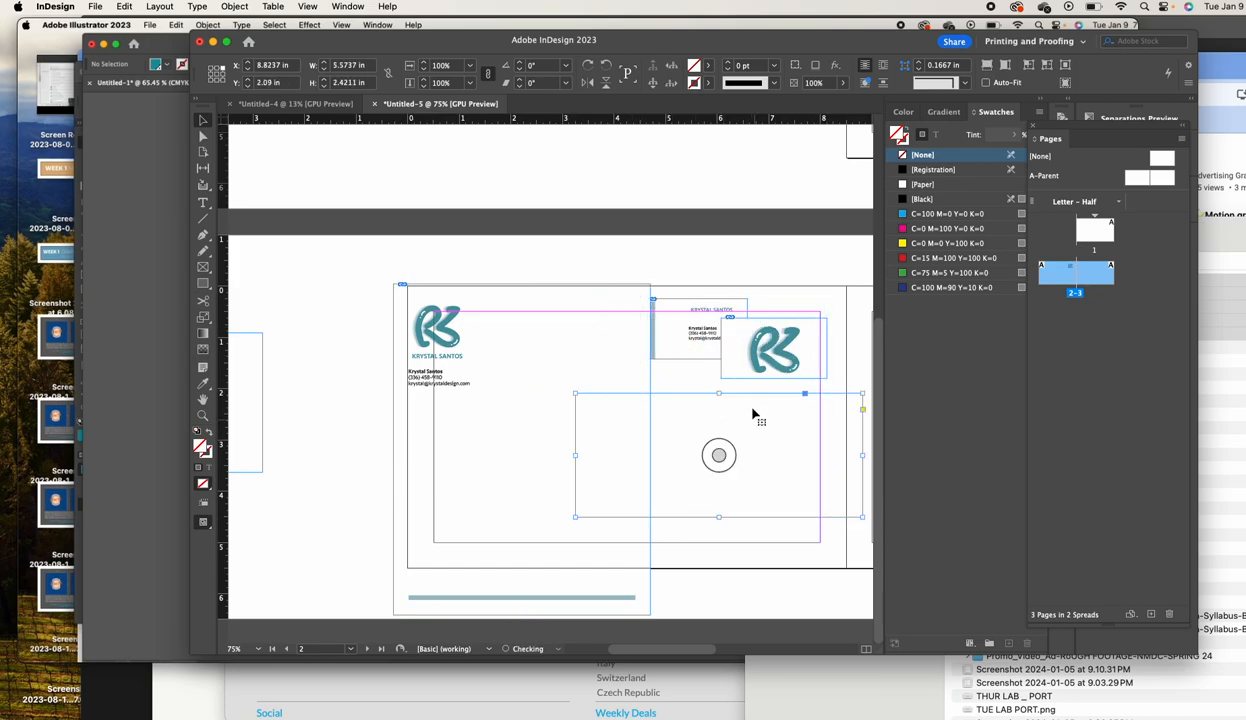
{"action": "left_click", "coordinate": [700, 347], "text": "shift"}
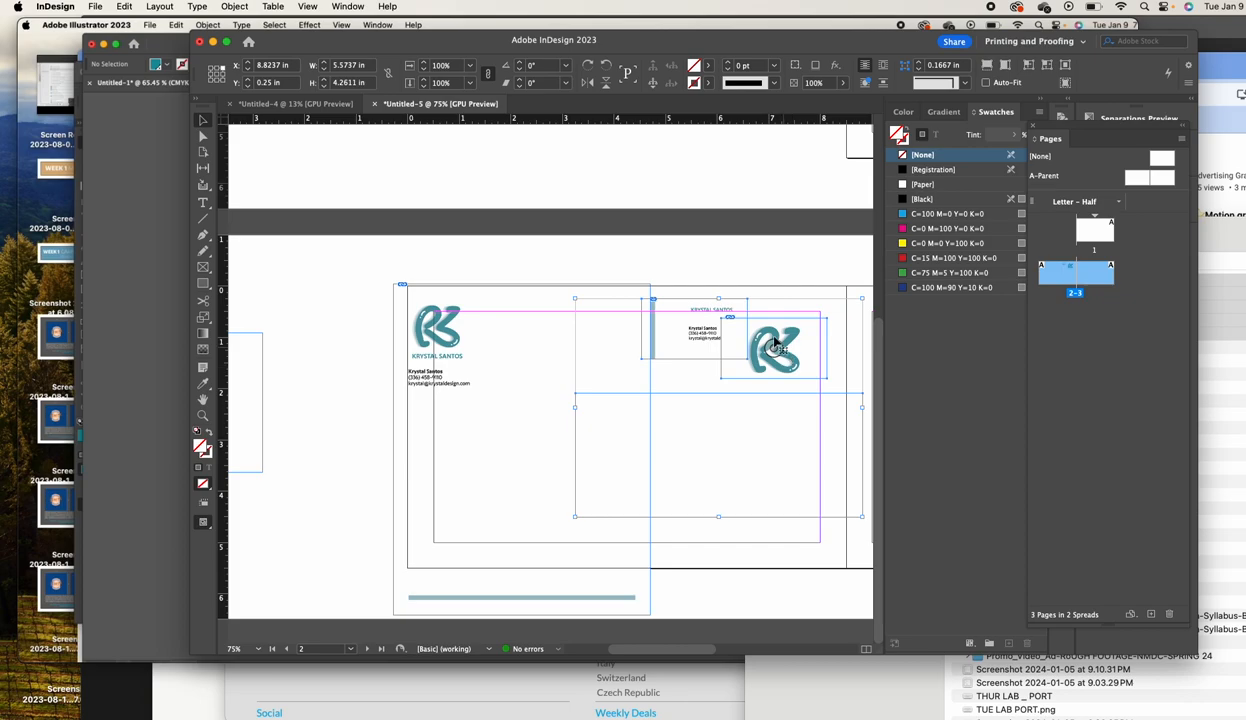
Bring the selected frames to the front of the stacking order
{"action": "left_click", "coordinate": [233, 7]}
{"action": "mouse_move", "coordinate": [245, 55]}
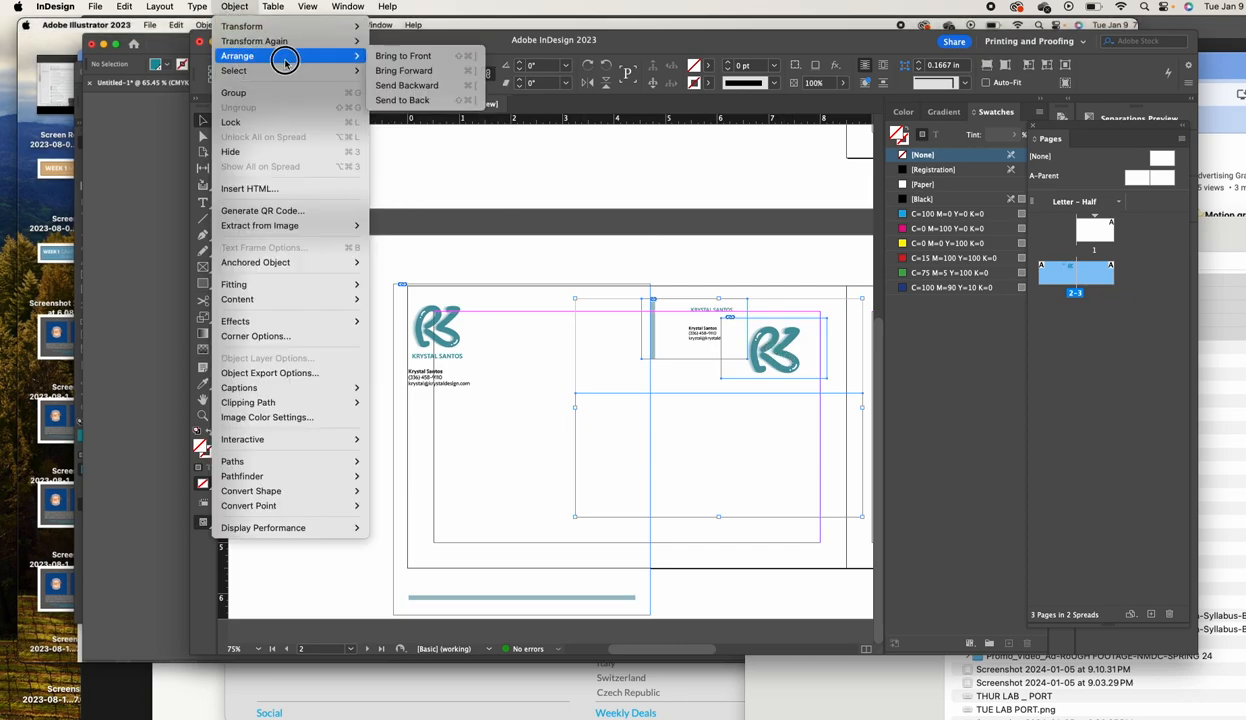
{"action": "left_click", "coordinate": [395, 56]}
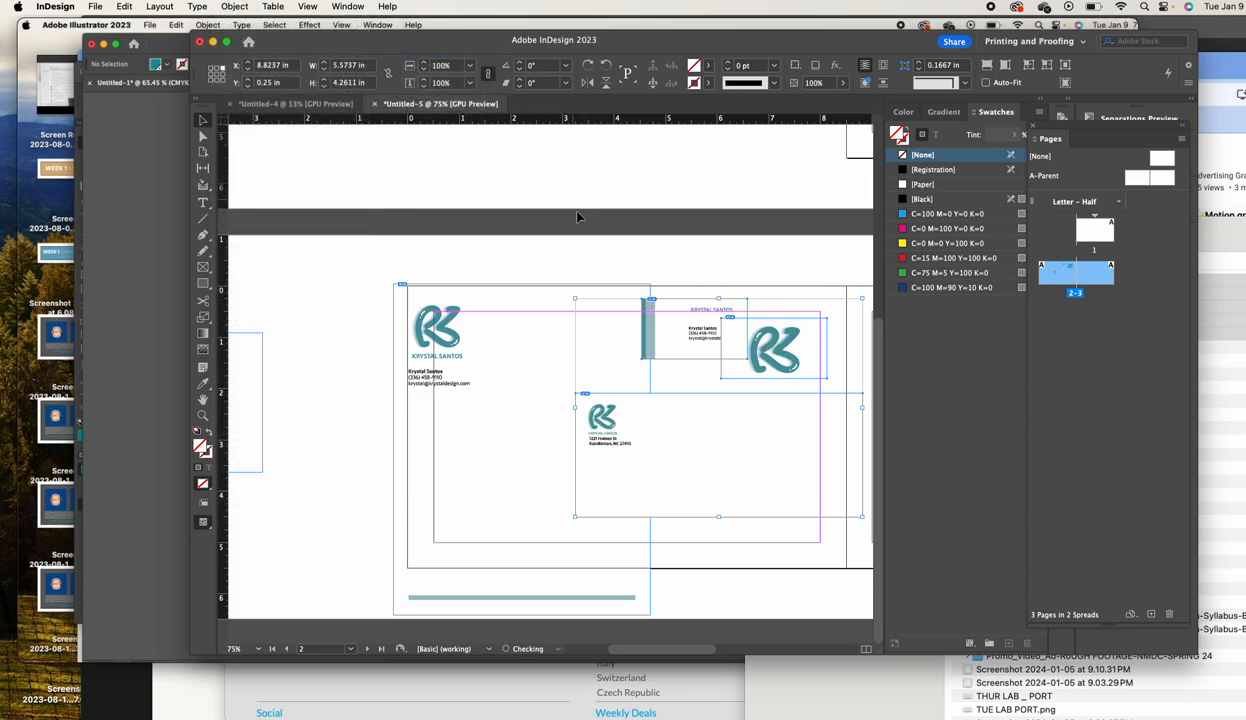
{"action": "left_click", "coordinate": [678, 260]}
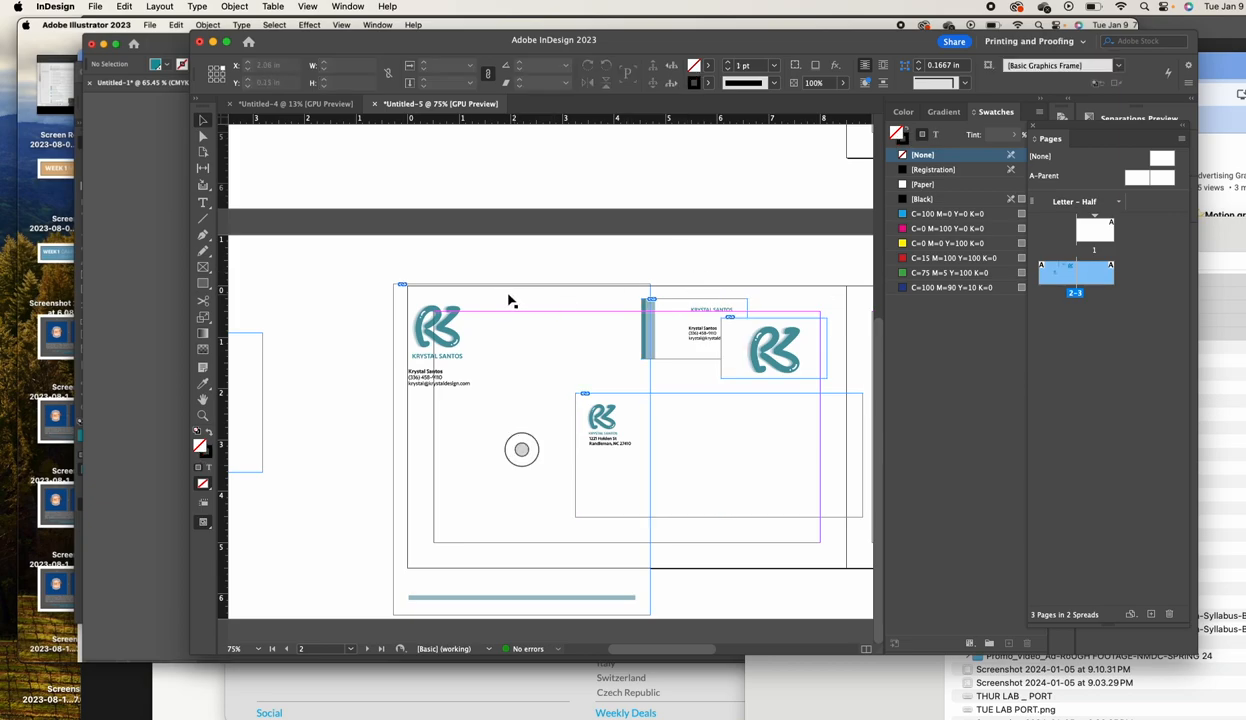
{"action": "scroll", "coordinate": [528, 336], "scroll_direction": "right", "scroll_amount": 5}
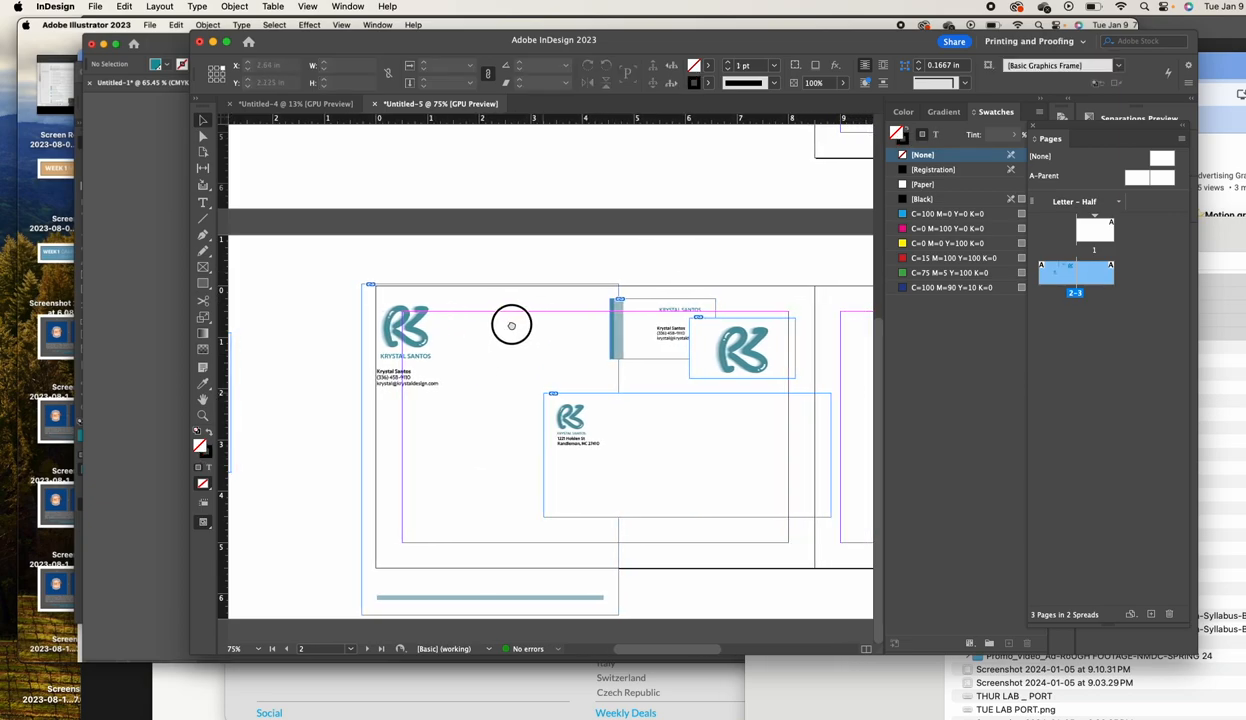
Rotate all the stationery frames together by about 10.75°
{"action": "left_click_drag", "start_coordinate": [358, 262], "coordinate": [742, 523]}
{"action": "left_click_drag", "start_coordinate": [791, 282], "coordinate": [750, 251]}
{"action": "left_click_drag", "start_coordinate": [506, 368], "coordinate": [528, 347]}
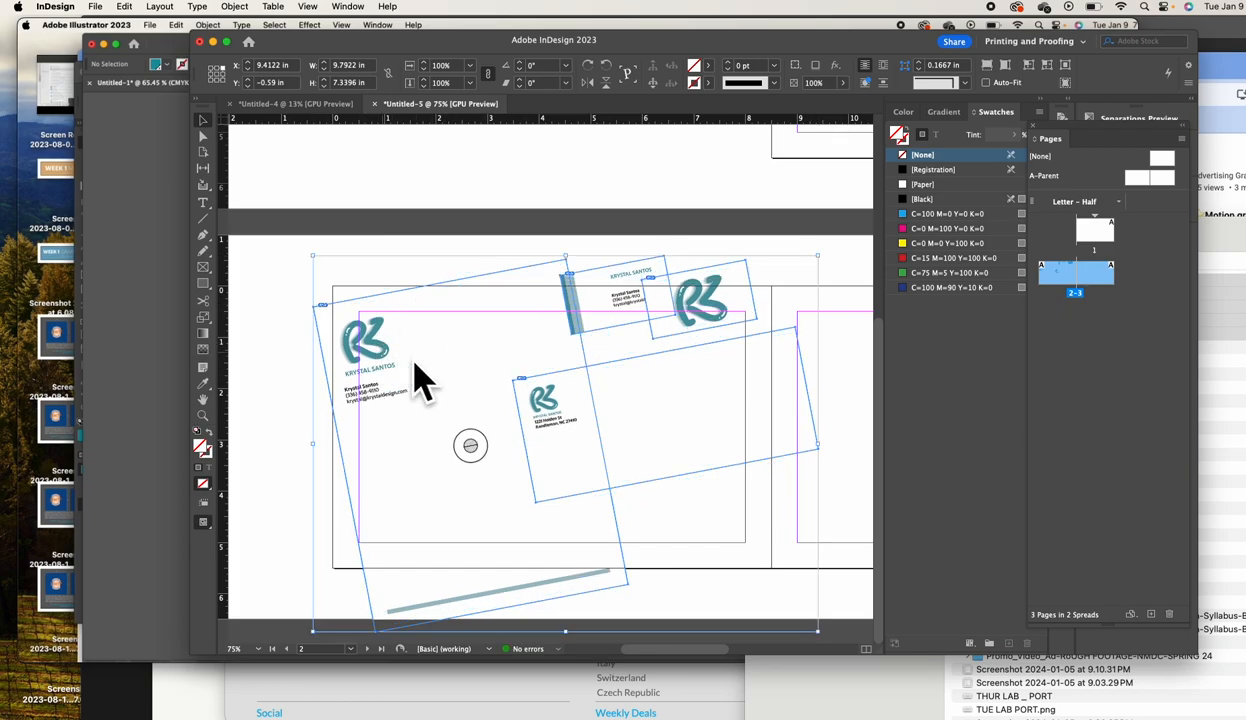
{"action": "left_click", "coordinate": [840, 279]}
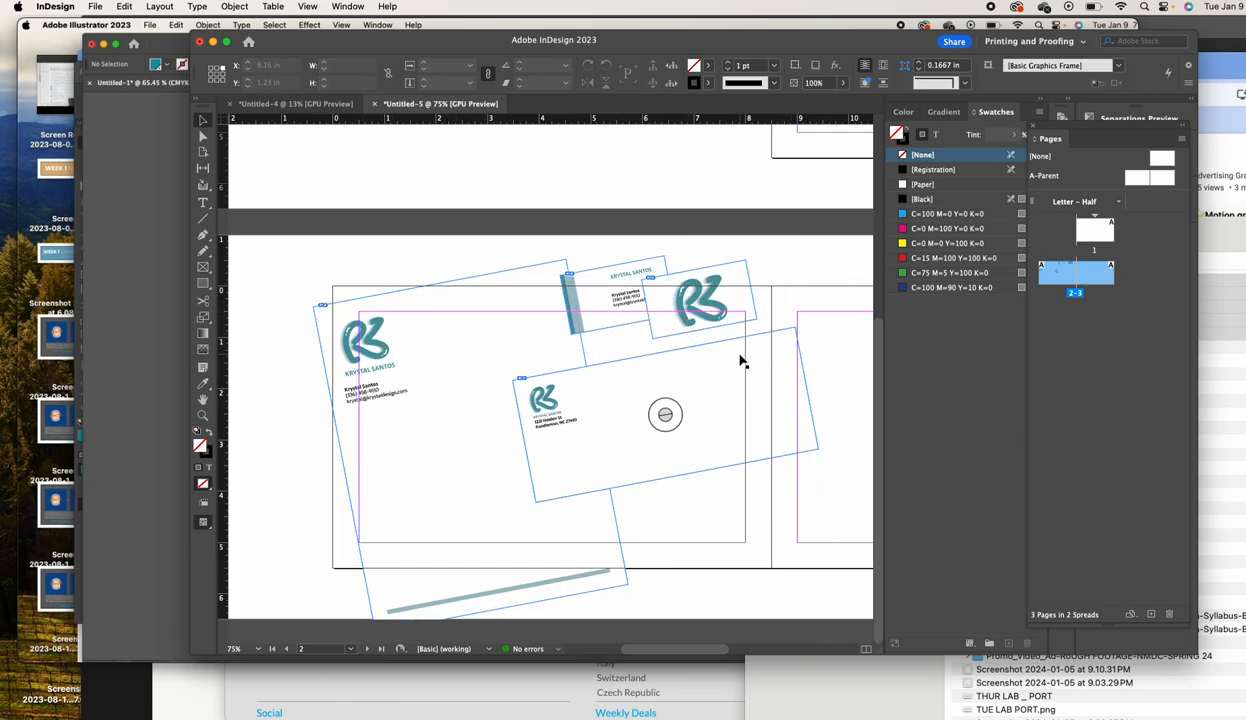
Move the envelope down-left and rest the business card on the envelope's lower-right corner
{"action": "left_click_drag", "start_coordinate": [708, 376], "coordinate": [616, 418]}
{"action": "left_click", "coordinate": [645, 321]}
{"action": "left_click", "coordinate": [233, 7]}
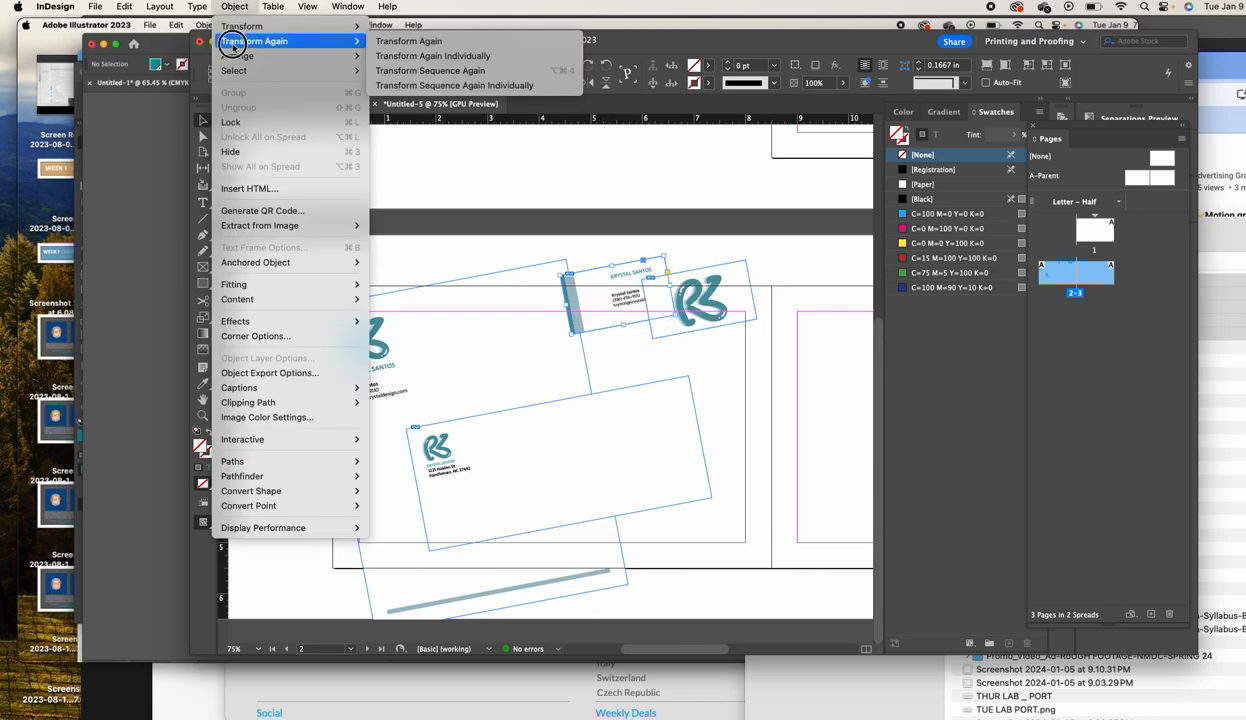
{"action": "left_click", "coordinate": [408, 52]}
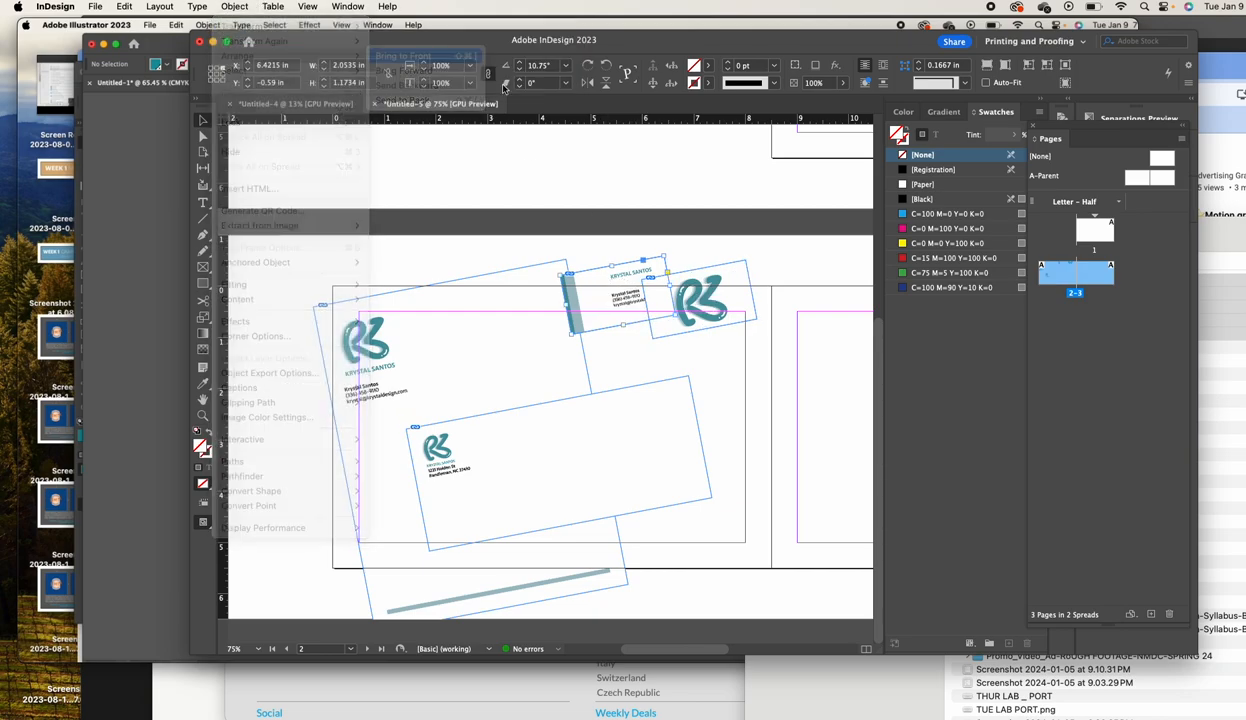
{"action": "left_click", "coordinate": [735, 310]}
{"action": "left_click", "coordinate": [605, 324], "text": "shift"}
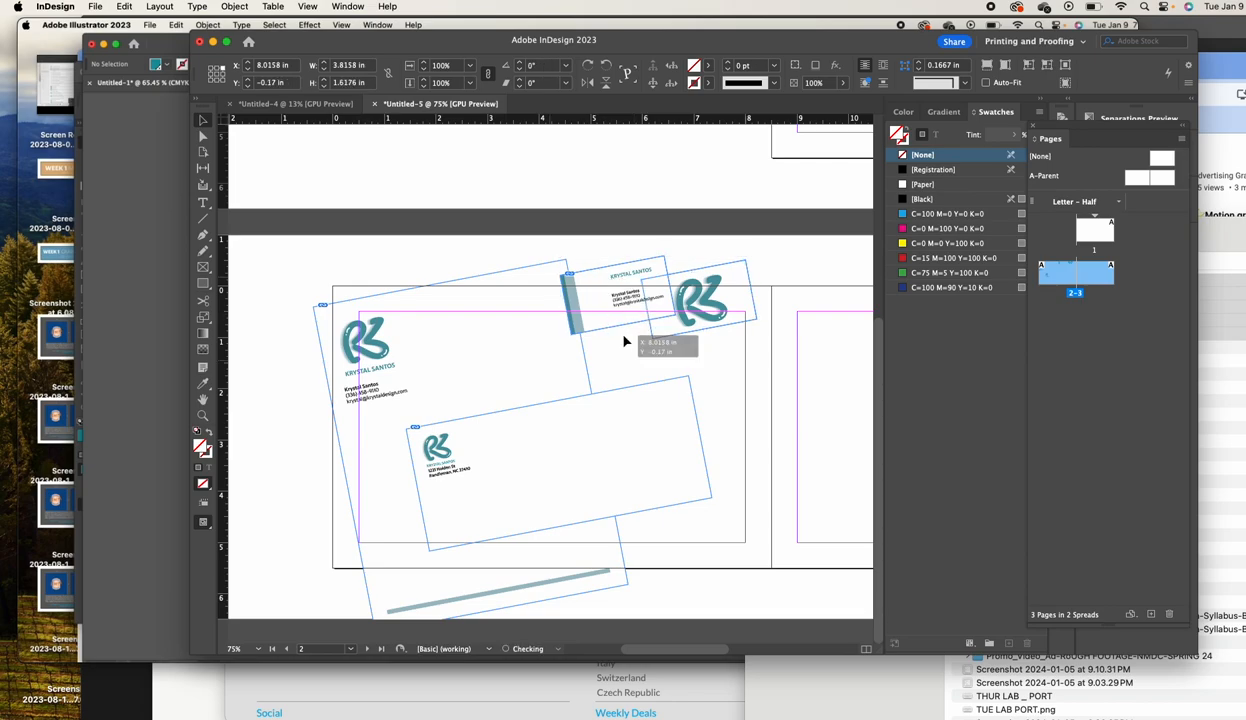
{"action": "left_click_drag", "start_coordinate": [605, 324], "coordinate": [608, 521]}
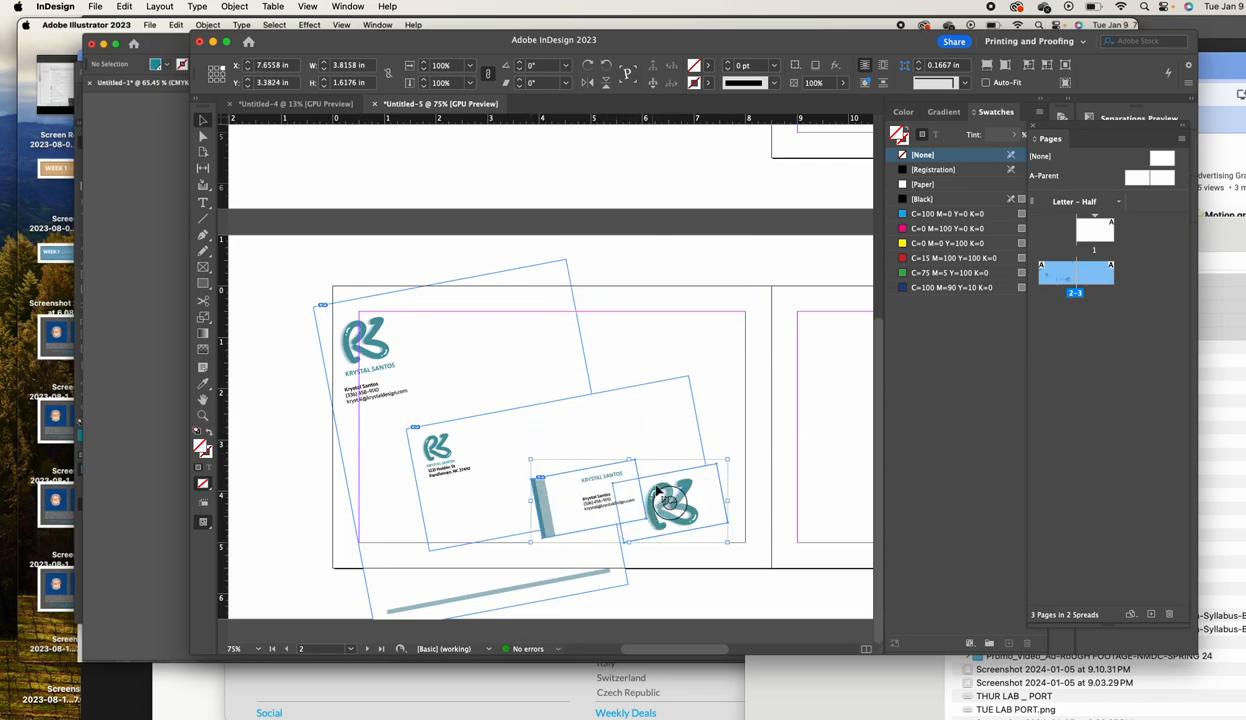
{"action": "left_click", "coordinate": [634, 272]}
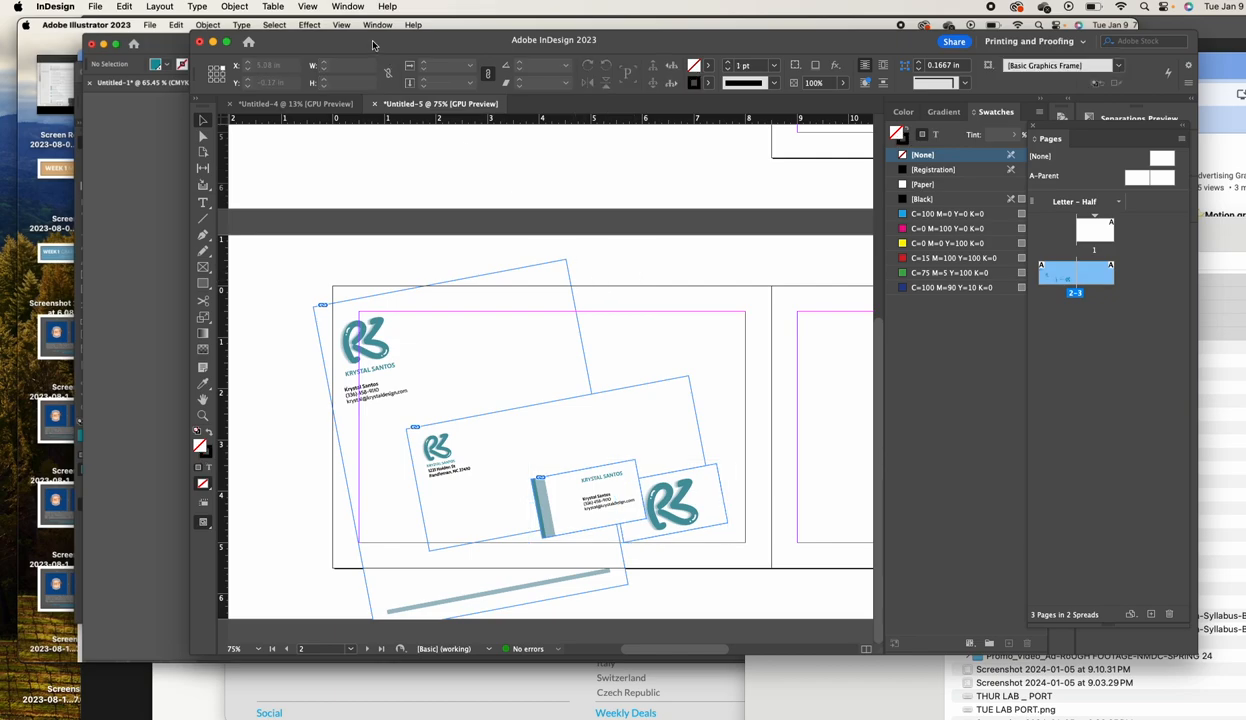
{"action": "left_click", "coordinate": [307, 6]}
{"action": "mouse_move", "coordinate": [318, 241]}
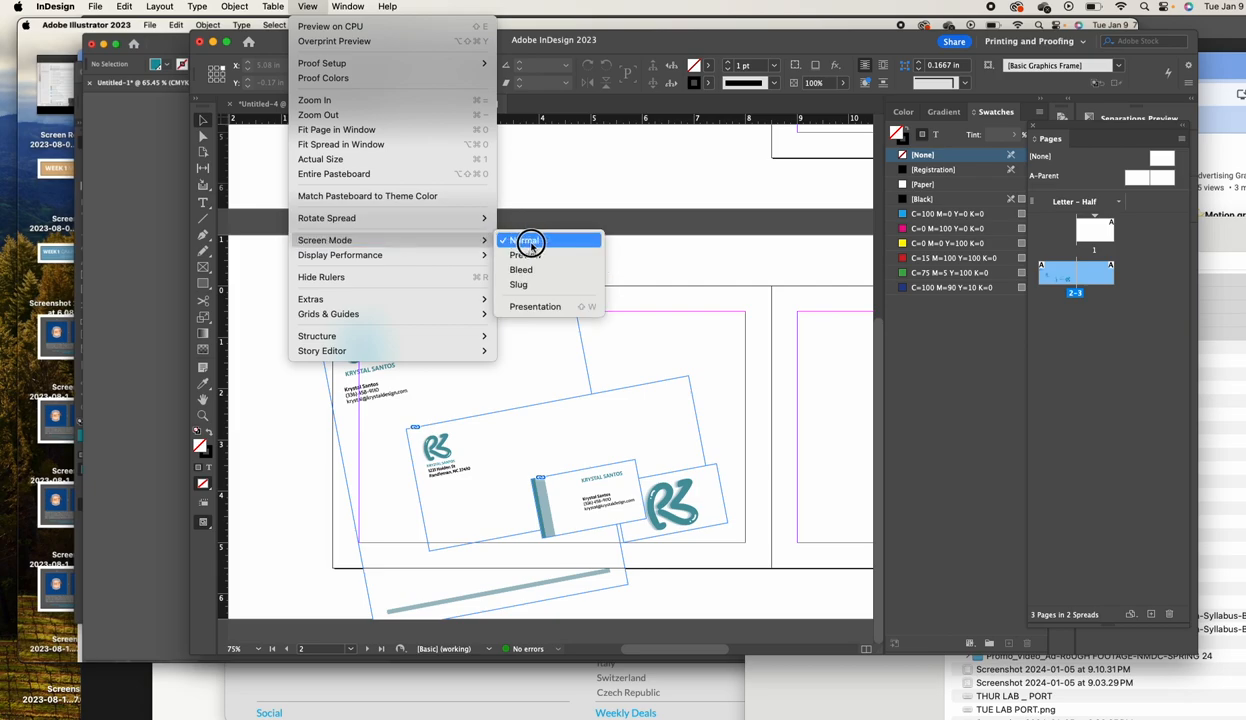
{"action": "left_click", "coordinate": [526, 255]}
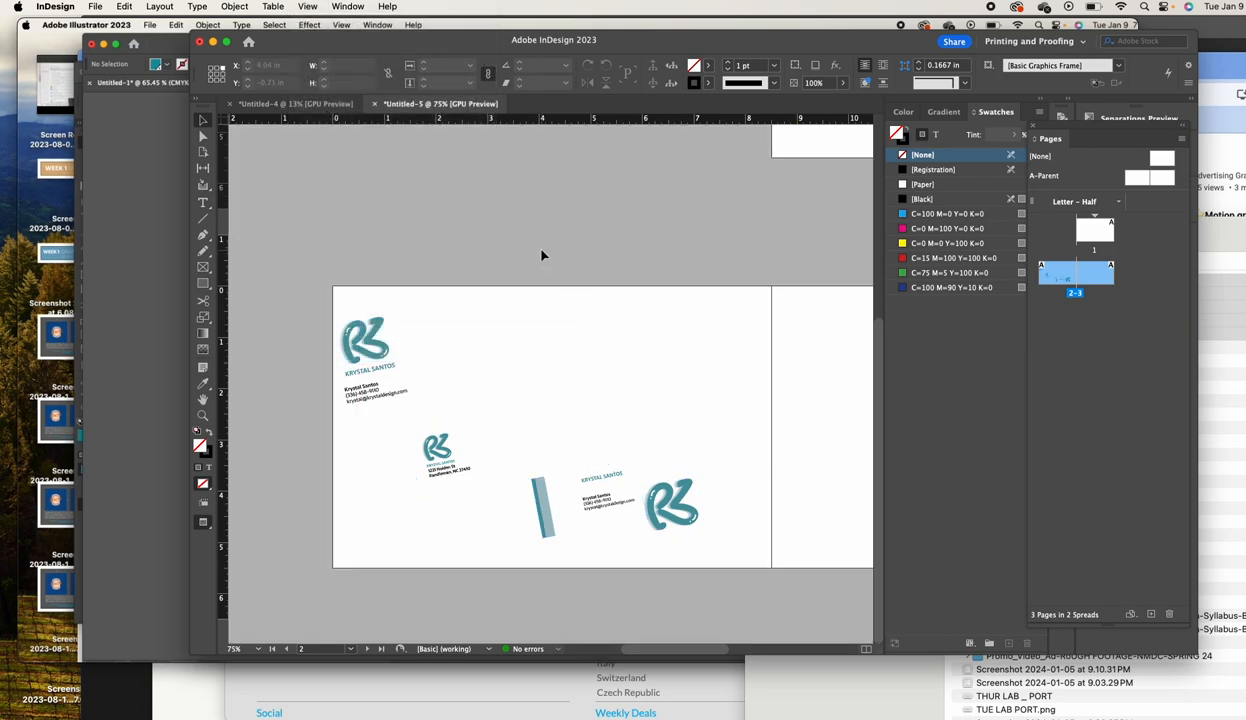
{"action": "scroll", "coordinate": [545, 255], "scroll_direction": "left", "scroll_amount": 1}
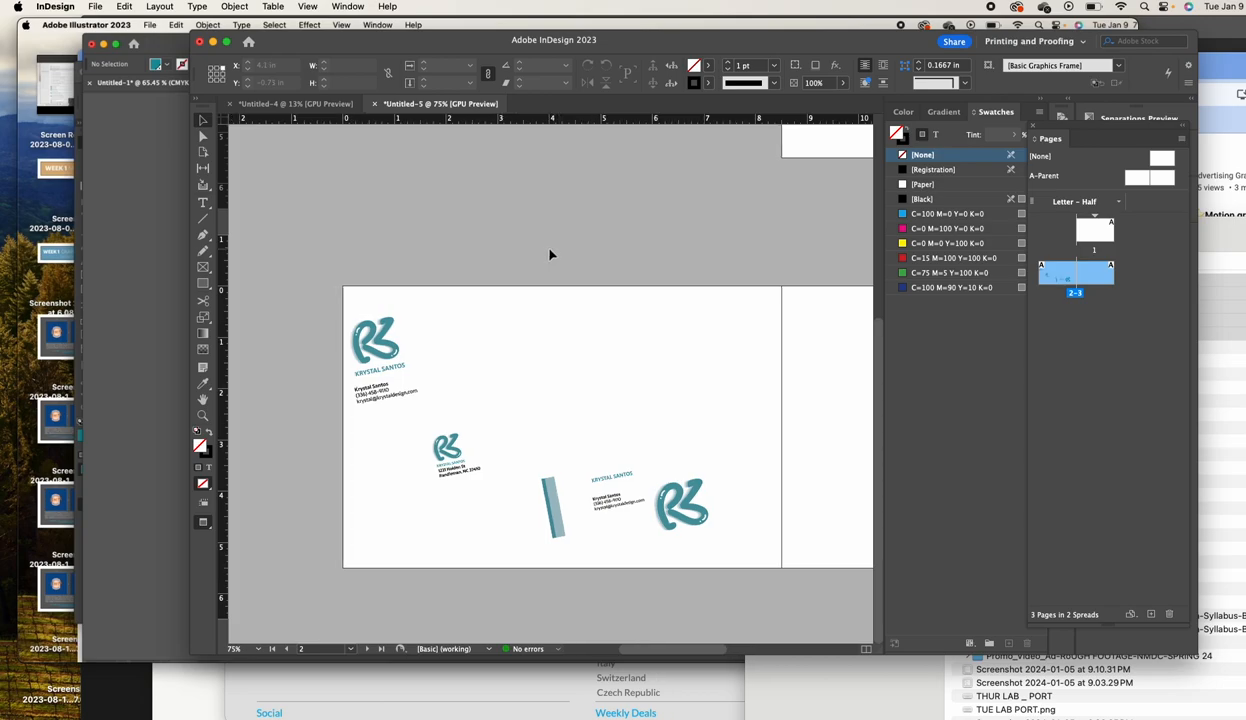
{"action": "left_click", "coordinate": [204, 285]}
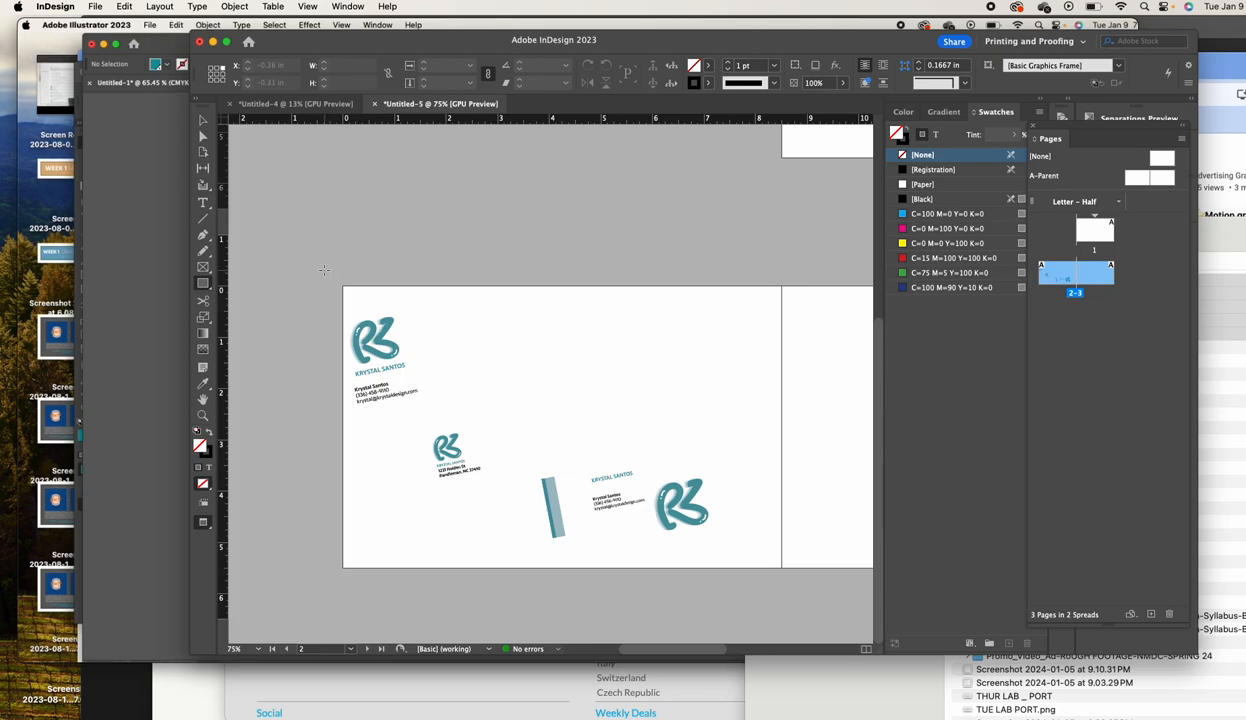
{"action": "left_click", "coordinate": [203, 120]}
{"action": "scroll", "coordinate": [406, 189], "scroll_direction": "up", "scroll_amount": 2}
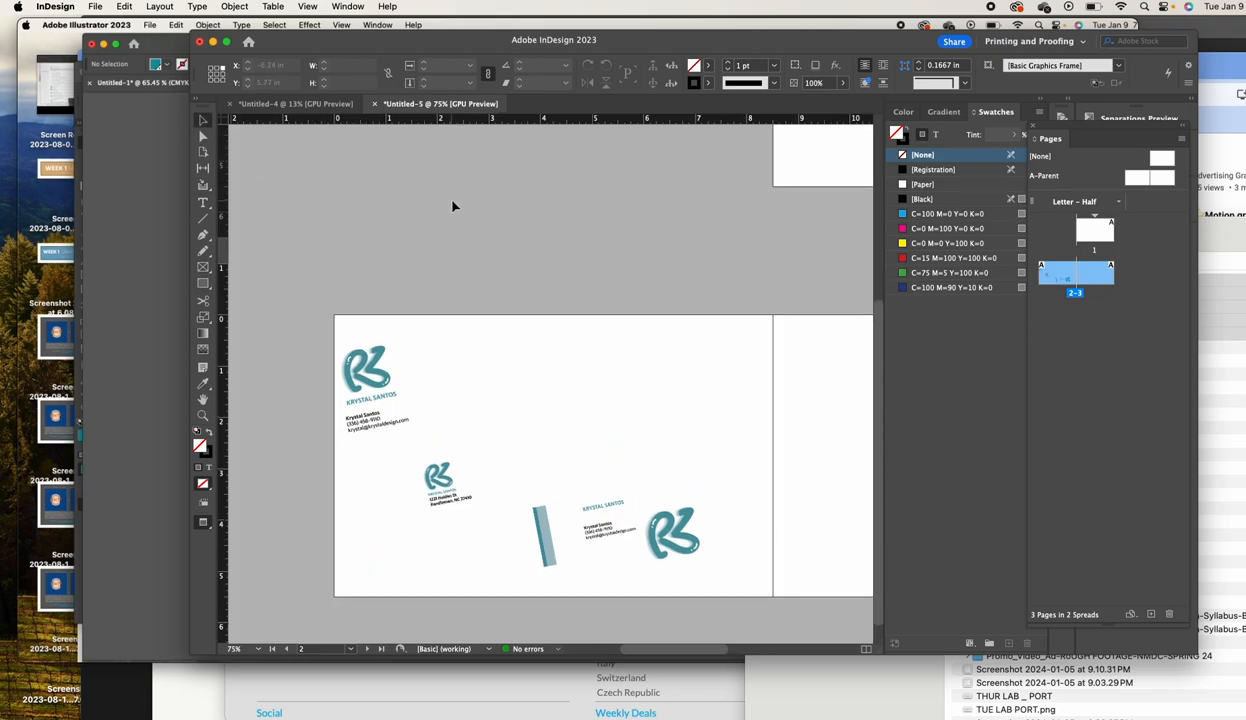
{"action": "scroll", "coordinate": [440, 185], "scroll_direction": "down", "scroll_amount": 2}
{"action": "scroll", "coordinate": [440, 185], "scroll_direction": "right", "scroll_amount": 2}
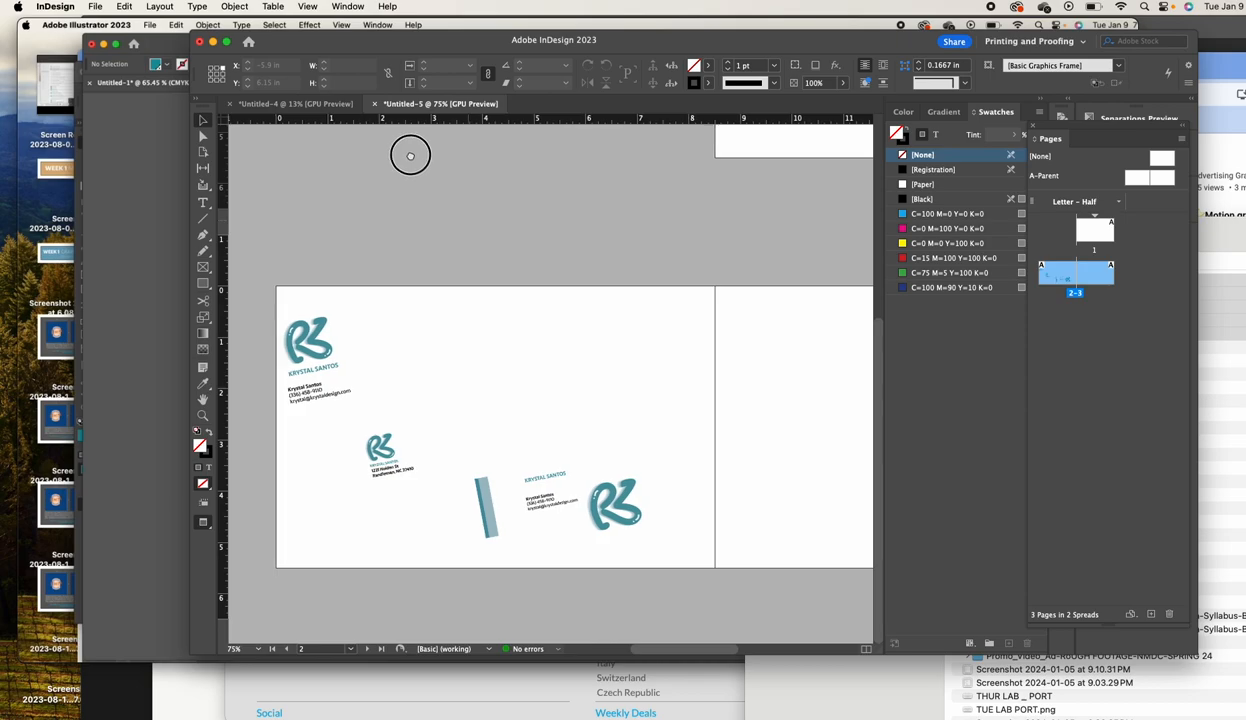
Apply a 55% opacity, 0.0625 in Multiply drop shadow to the tilted letterhead image
{"action": "left_click", "coordinate": [380, 316]}
{"action": "left_click", "coordinate": [236, 7]}
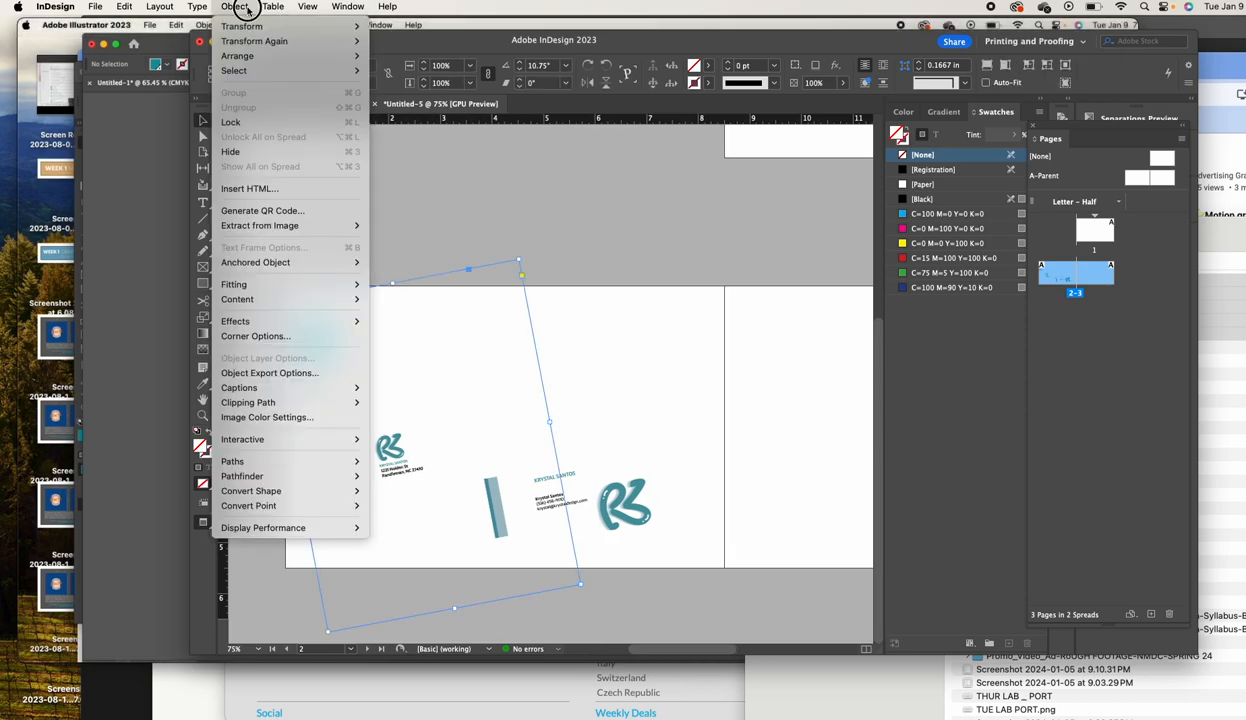
{"action": "mouse_move", "coordinate": [328, 322]}
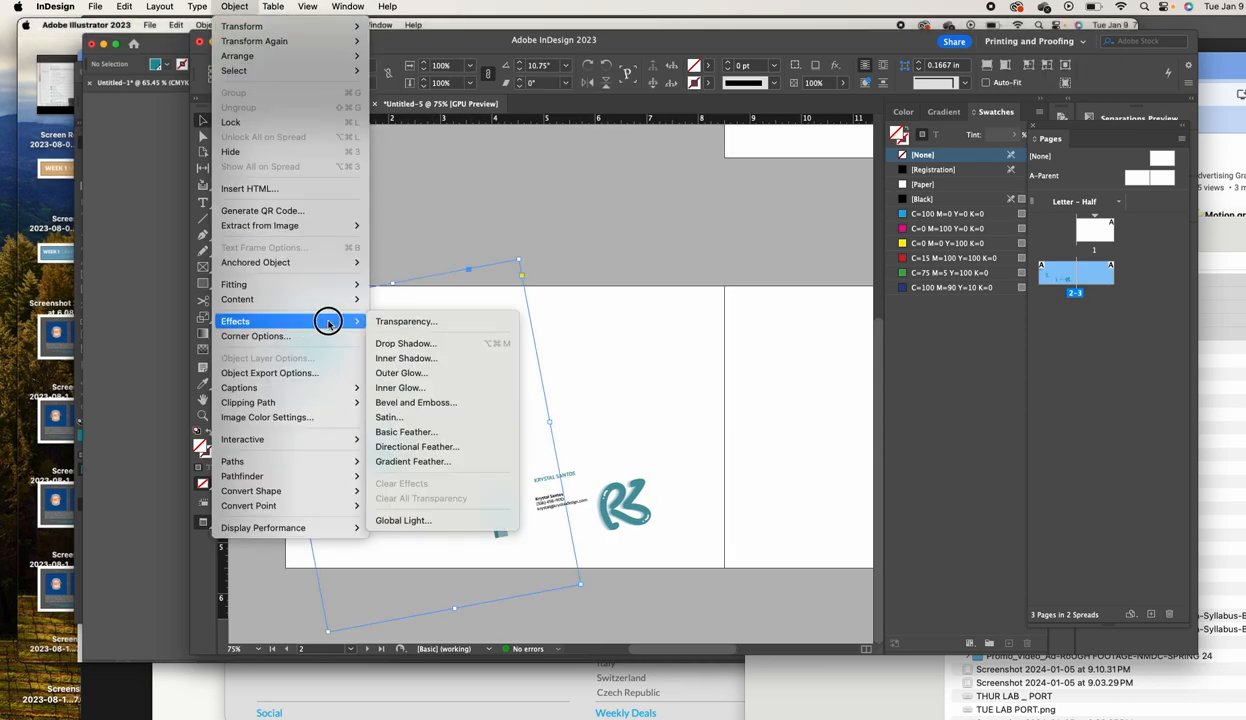
{"action": "left_click", "coordinate": [422, 342]}
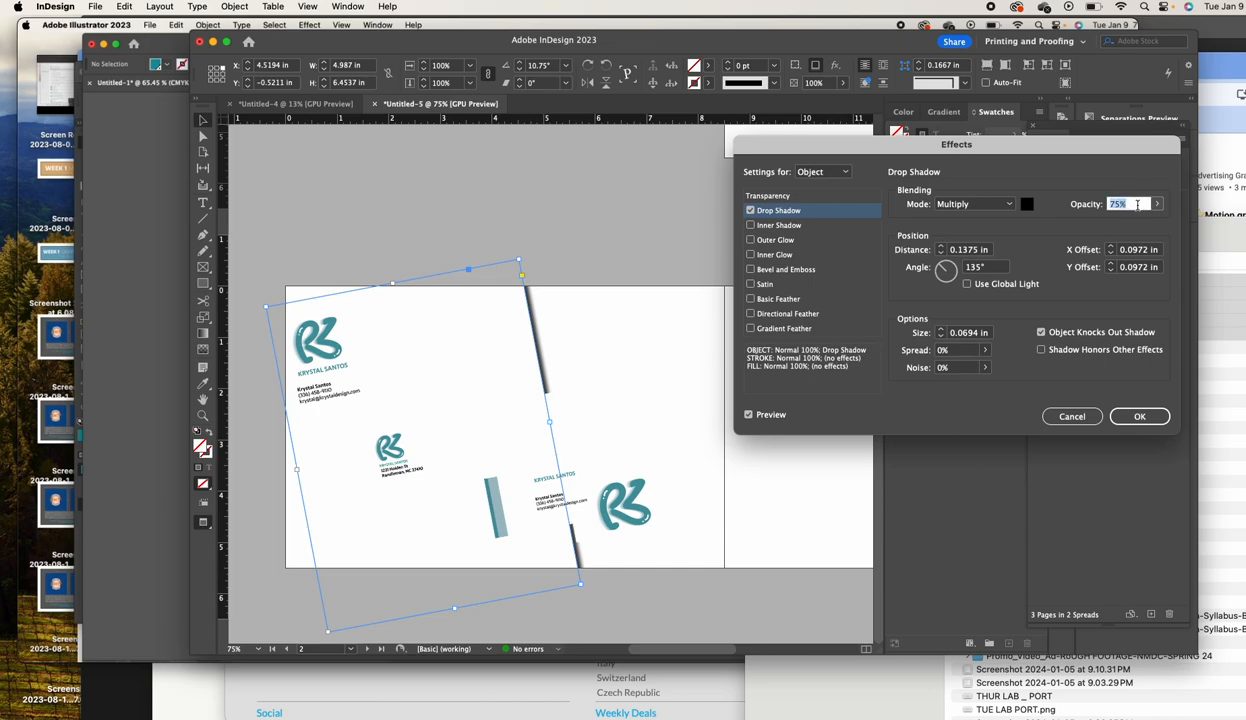
{"action": "type", "text": "55"}
{"action": "key", "text": "Tab"}
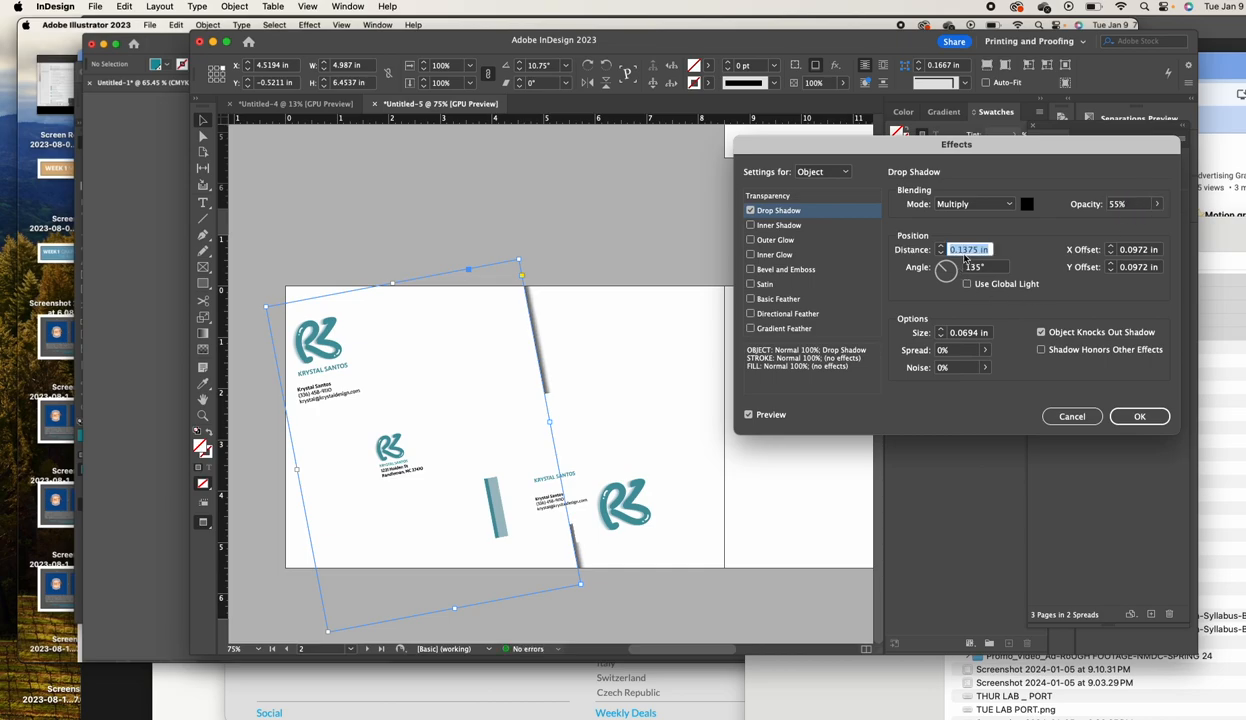
{"action": "key", "text": "BackSpace"}
{"action": "type", "text": ".01"}
{"action": "key", "text": "Tab"}
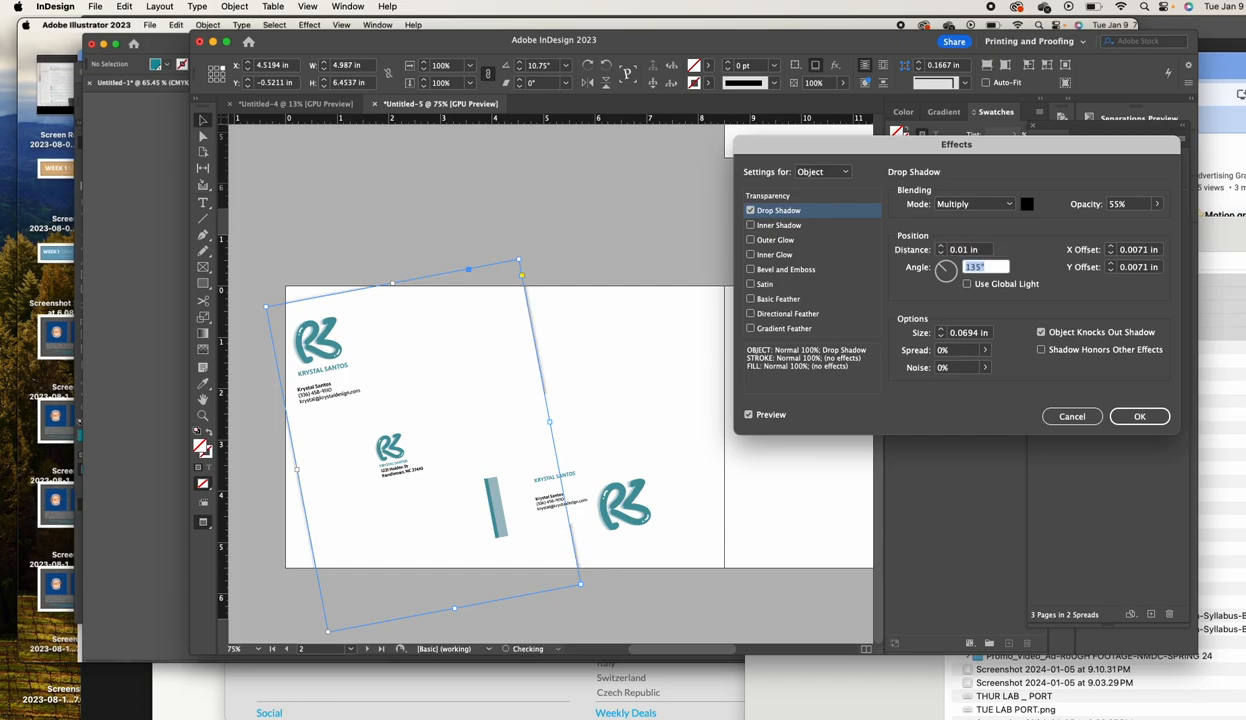
{"action": "left_click", "coordinate": [940, 247]}
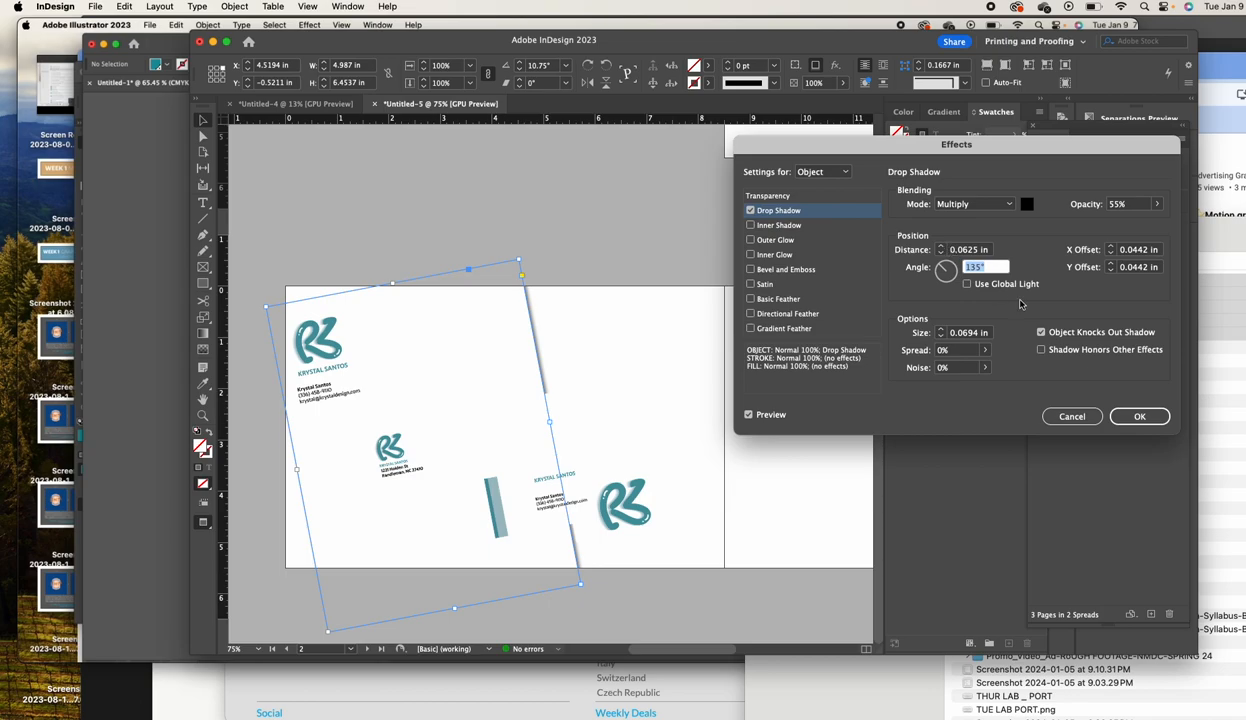
{"action": "left_click", "coordinate": [1139, 416]}
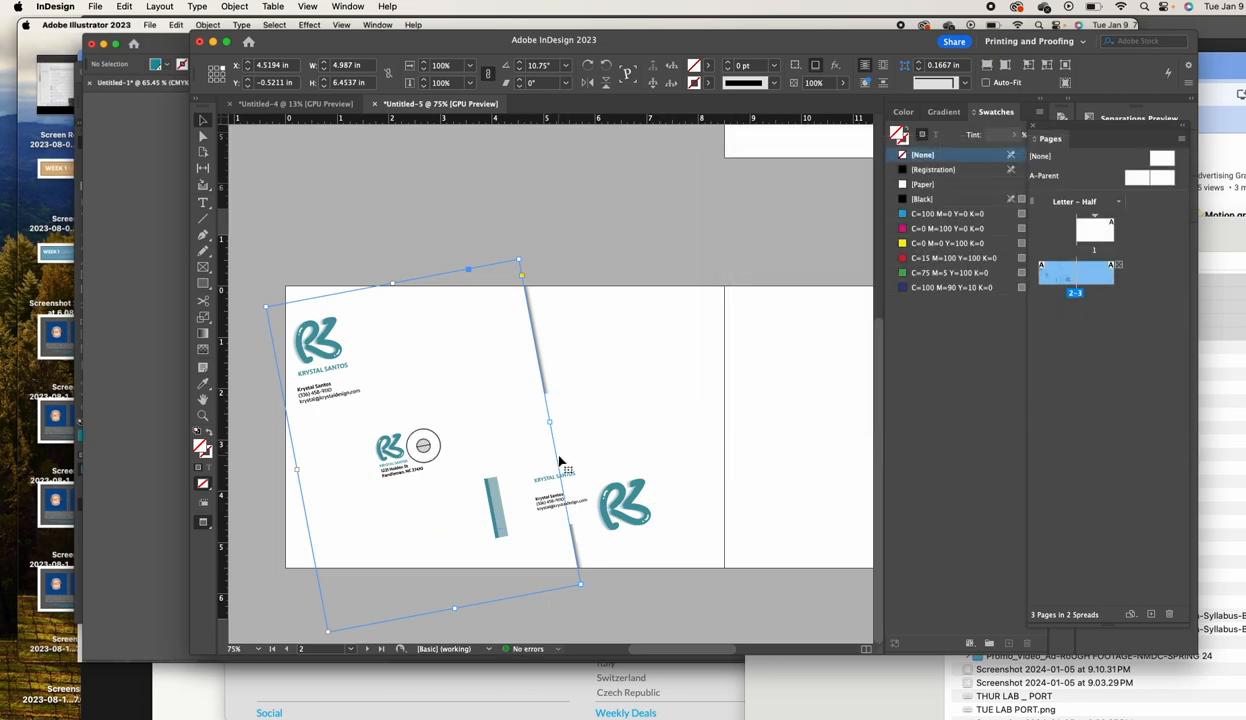
Give the envelope a drop shadow with 55% opacity and 0.0625 in distance
{"action": "left_click", "coordinate": [585, 453]}
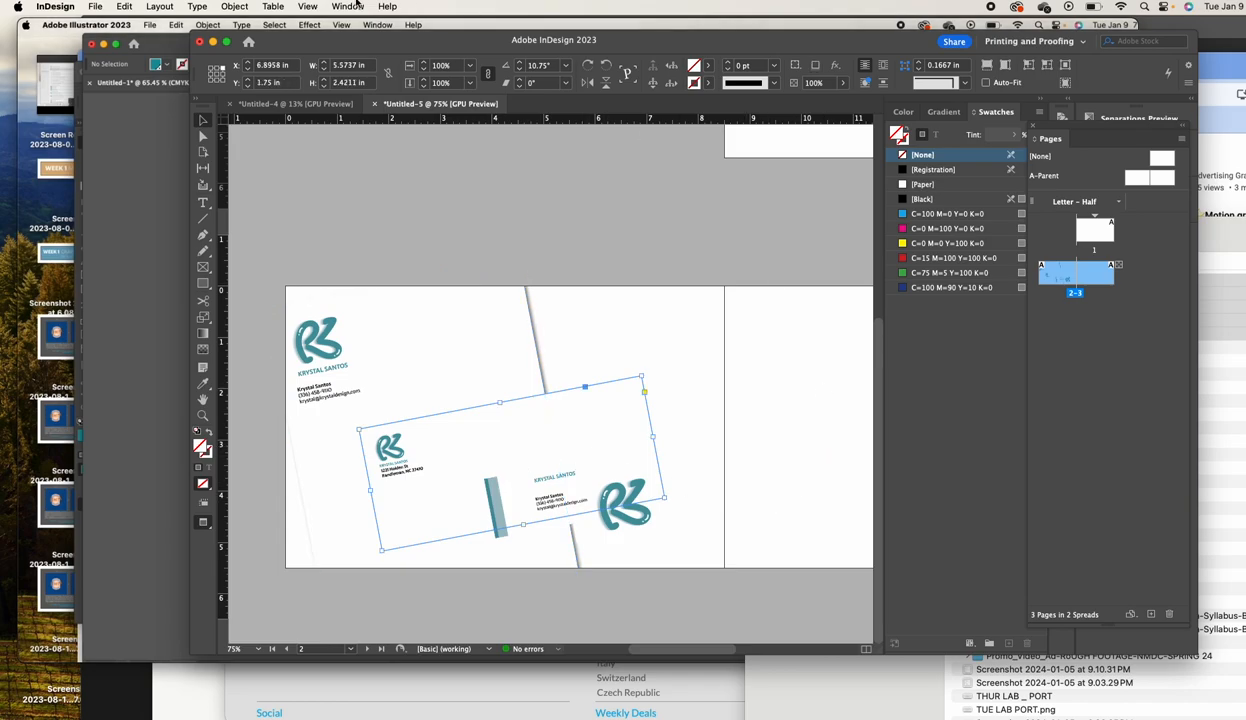
{"action": "left_click", "coordinate": [233, 8]}
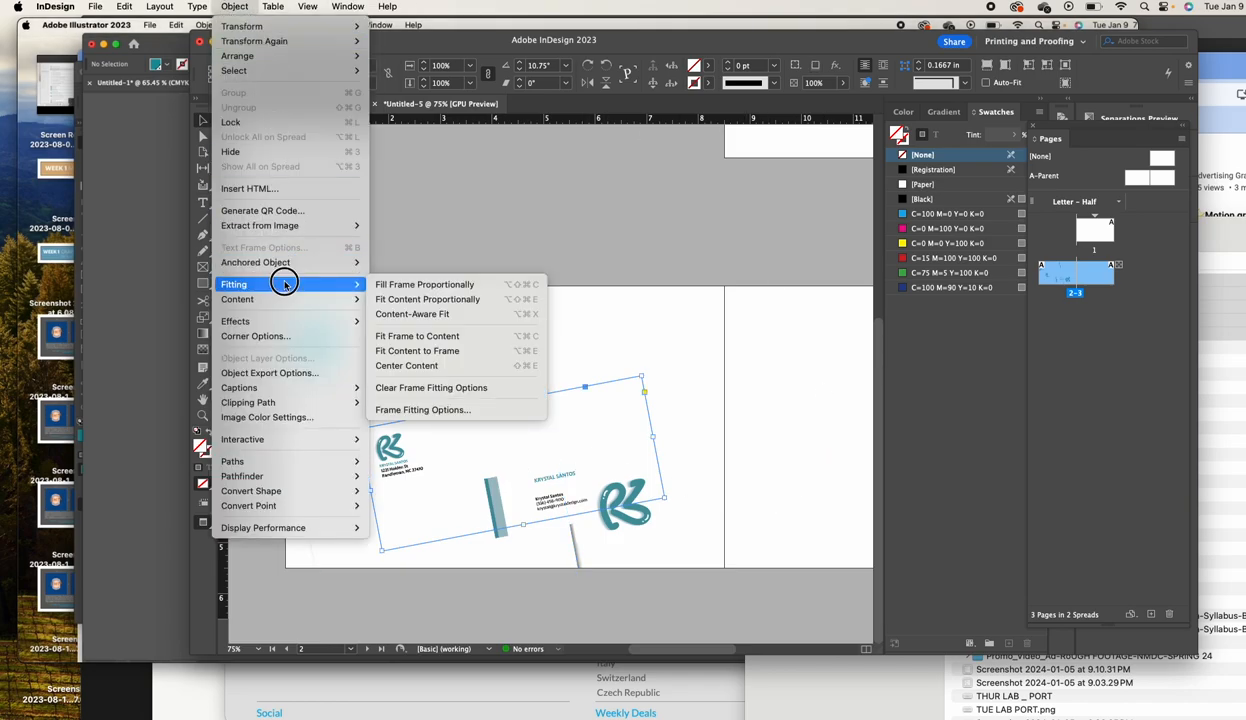
{"action": "mouse_move", "coordinate": [352, 321]}
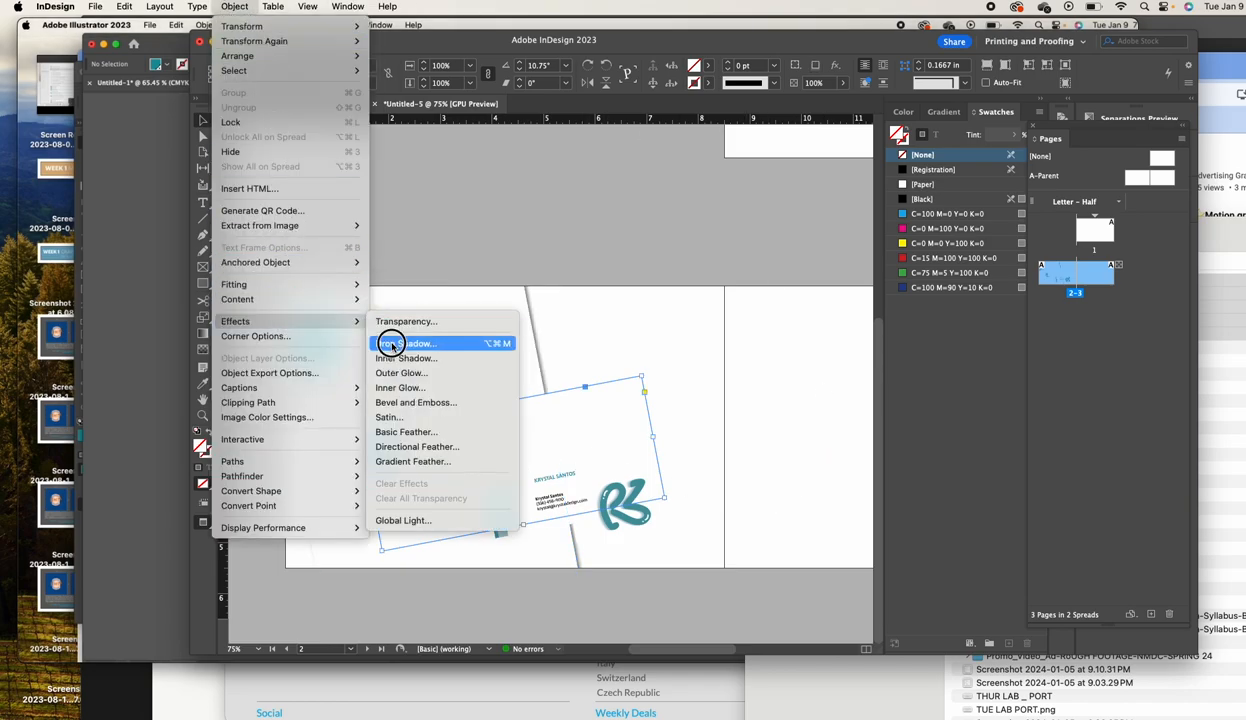
{"action": "left_click", "coordinate": [388, 343]}
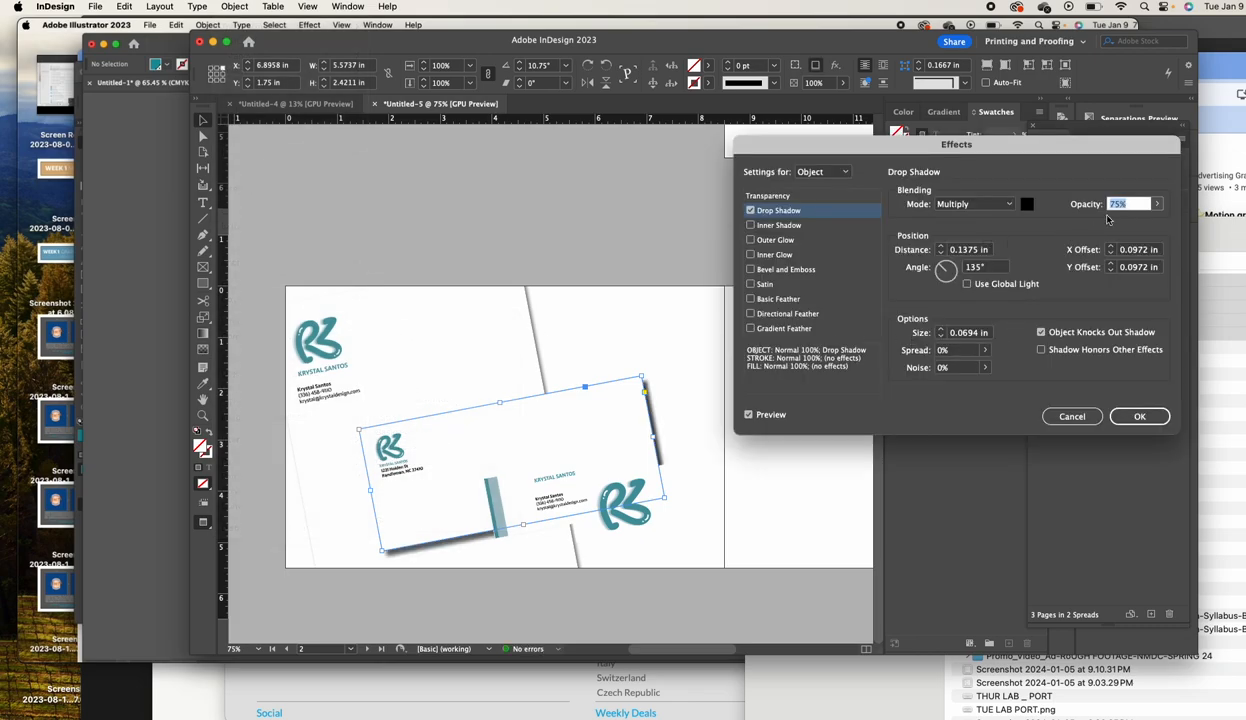
{"action": "type", "text": "55"}
{"action": "key", "text": "Tab"}
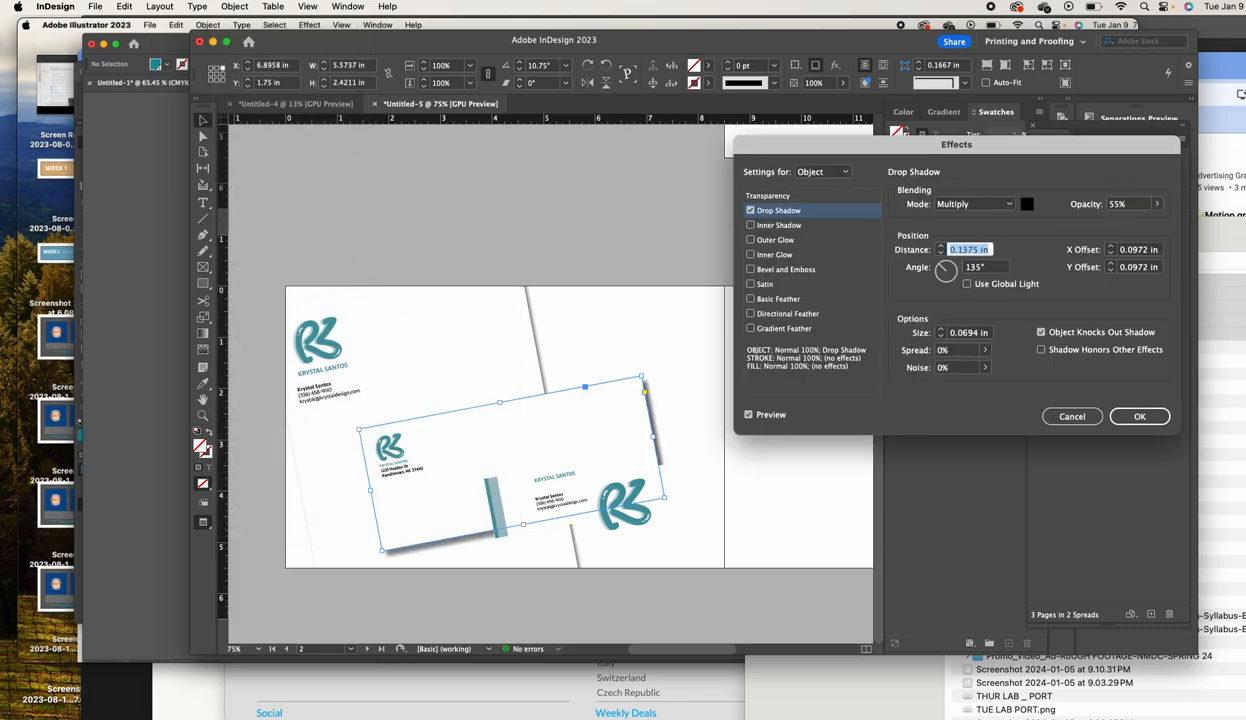
{"action": "left_click", "coordinate": [940, 253]}
{"action": "left_click", "coordinate": [940, 253]}
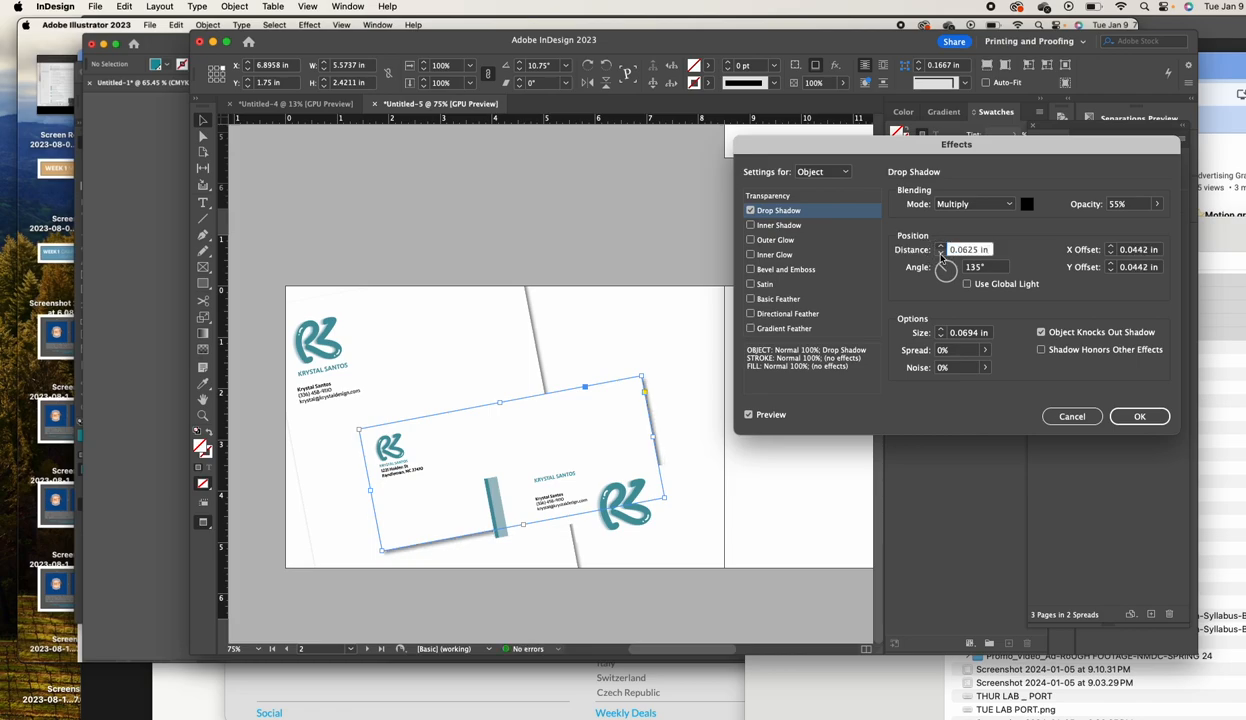
{"action": "left_click", "coordinate": [1140, 416]}
Give both business card pieces the same 55%, 0.0625 in drop shadow
{"action": "left_click", "coordinate": [556, 500]}
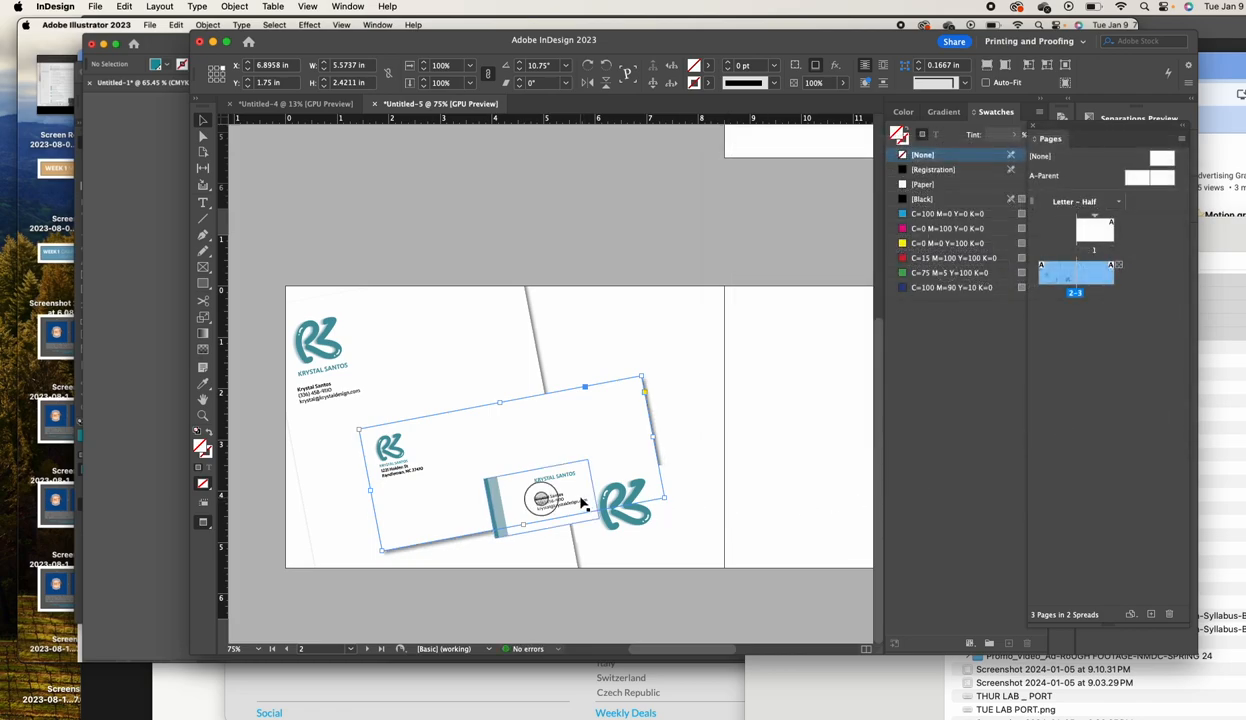
{"action": "left_click", "coordinate": [644, 518], "text": "shift"}
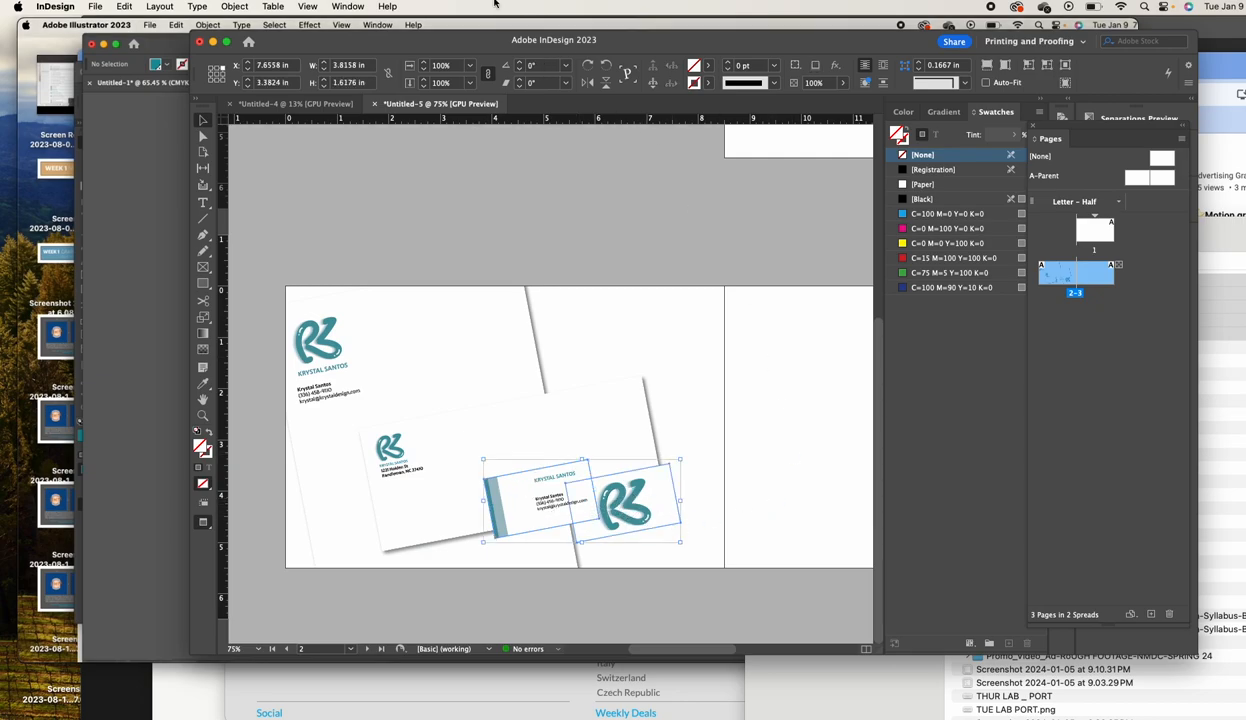
{"action": "left_click", "coordinate": [237, 6]}
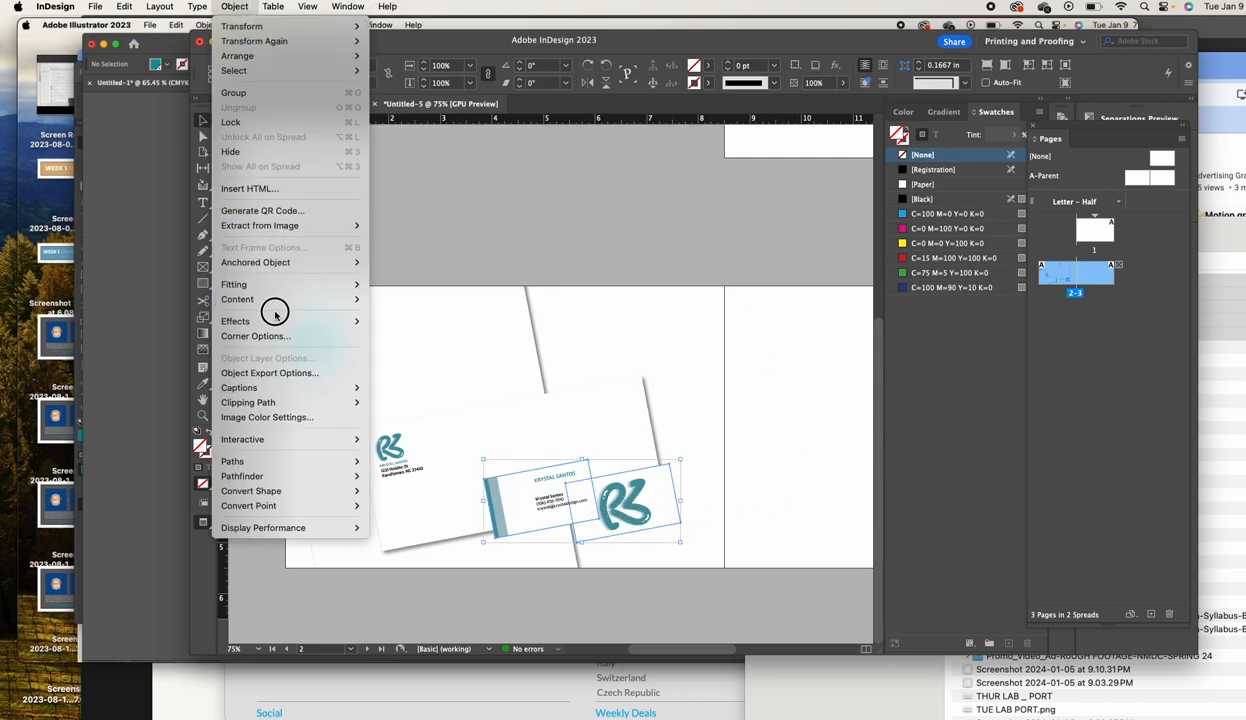
{"action": "mouse_move", "coordinate": [356, 328]}
{"action": "left_click", "coordinate": [400, 343]}
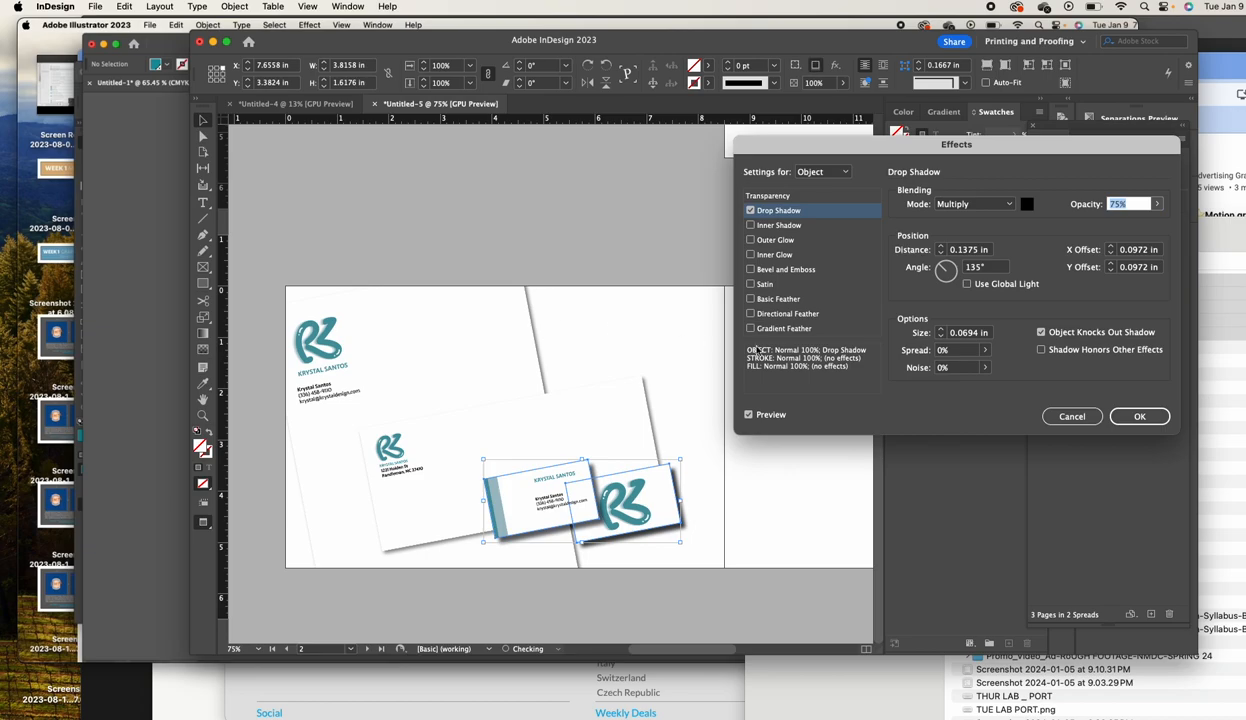
{"action": "type", "text": "55"}
{"action": "key", "text": "Tab"}
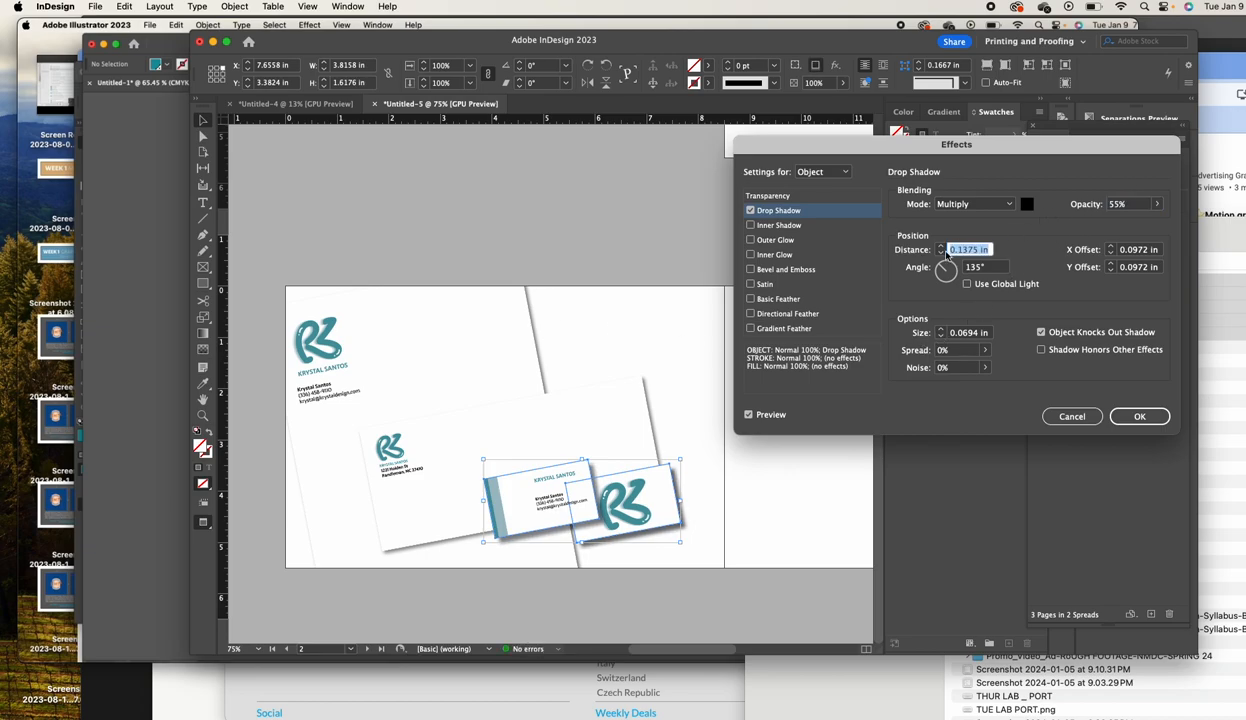
{"action": "left_click", "coordinate": [941, 253]}
{"action": "left_click", "coordinate": [941, 253]}
{"action": "left_click", "coordinate": [941, 253]}
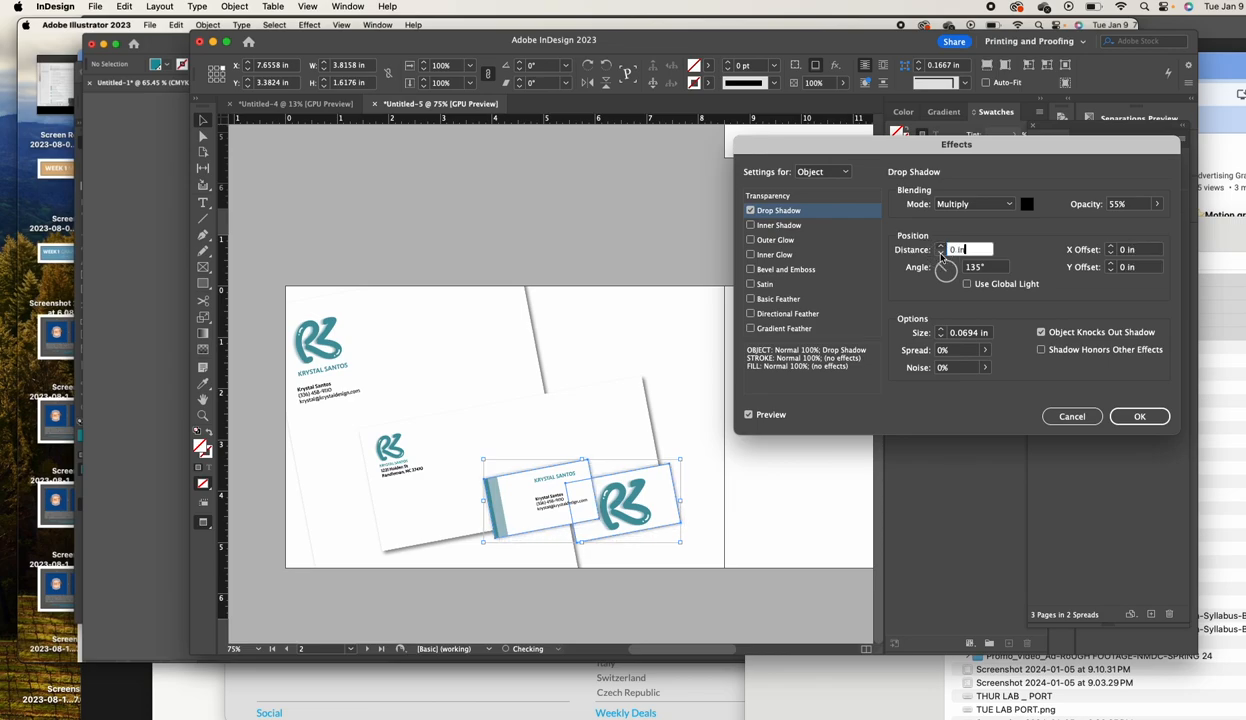
{"action": "left_click", "coordinate": [941, 247]}
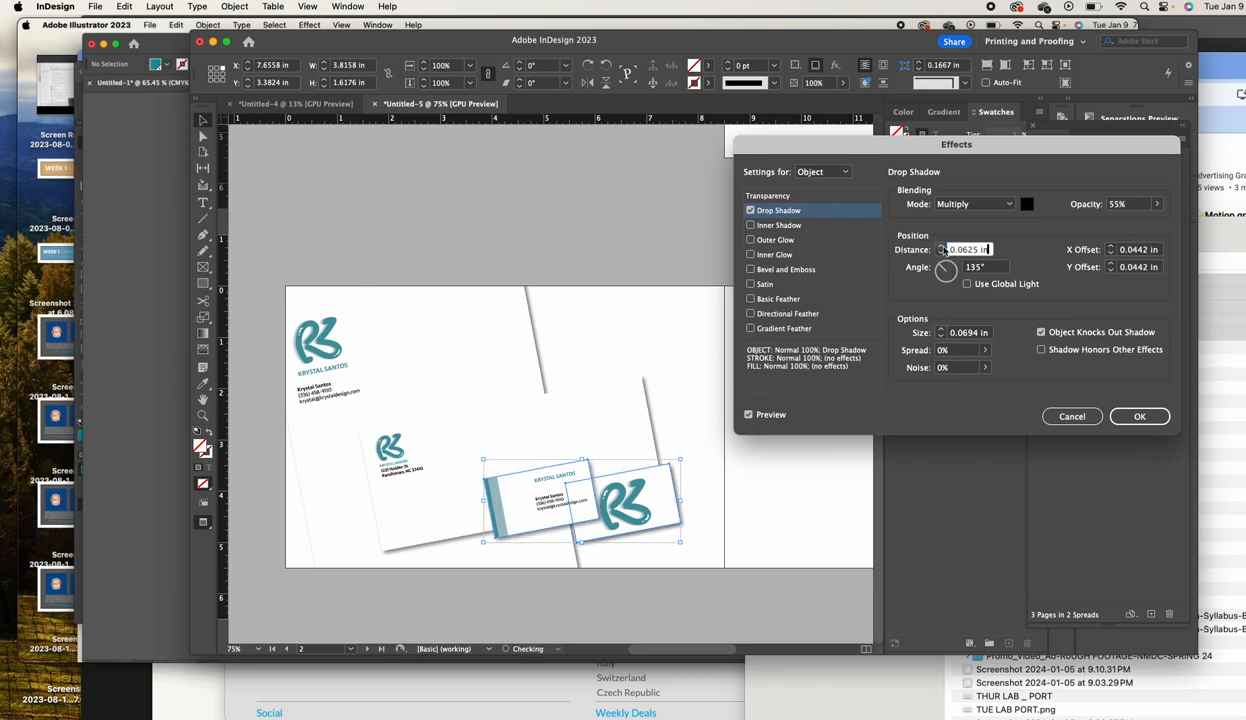
{"action": "left_click", "coordinate": [1139, 416]}
{"action": "left_click", "coordinate": [632, 240]}
{"action": "scroll", "coordinate": [659, 210], "scroll_direction": "right", "scroll_amount": 2}
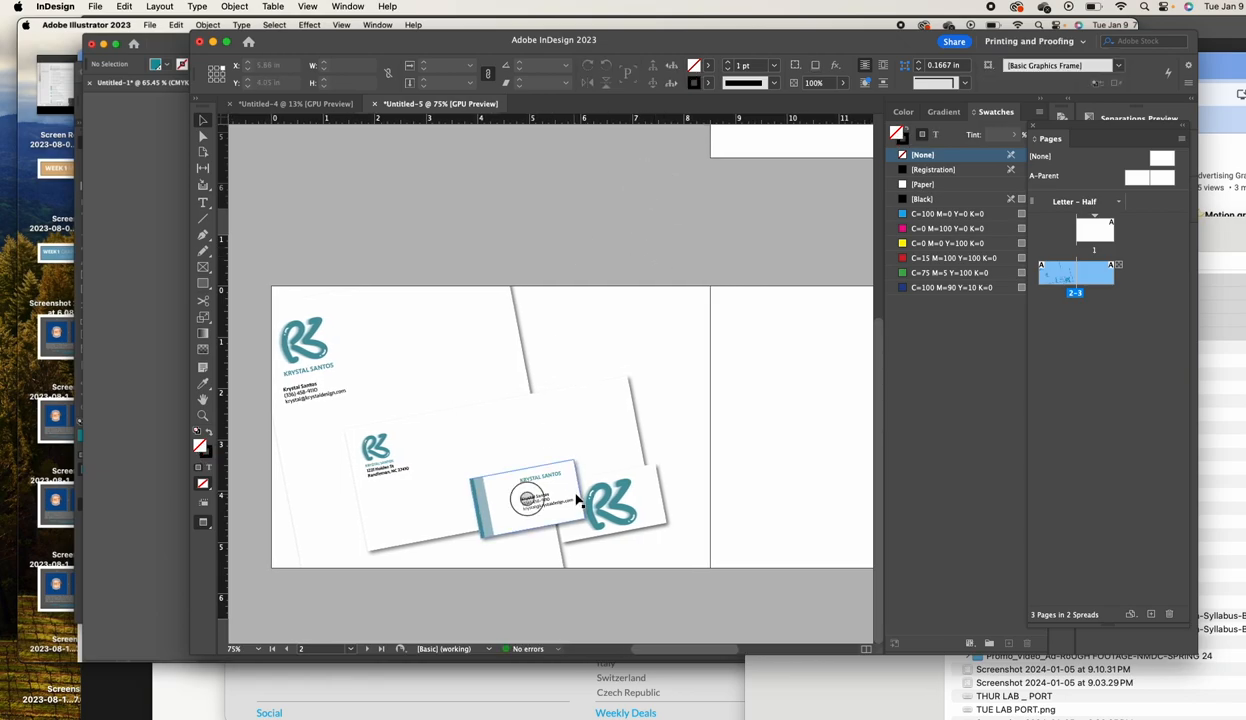
Nudge the business card right and the envelope up-right so the card still overlaps the envelope's lower-right corner
{"action": "left_click_drag", "start_coordinate": [622, 515], "coordinate": [673, 532]}
{"action": "left_click_drag", "start_coordinate": [592, 398], "coordinate": [606, 394]}
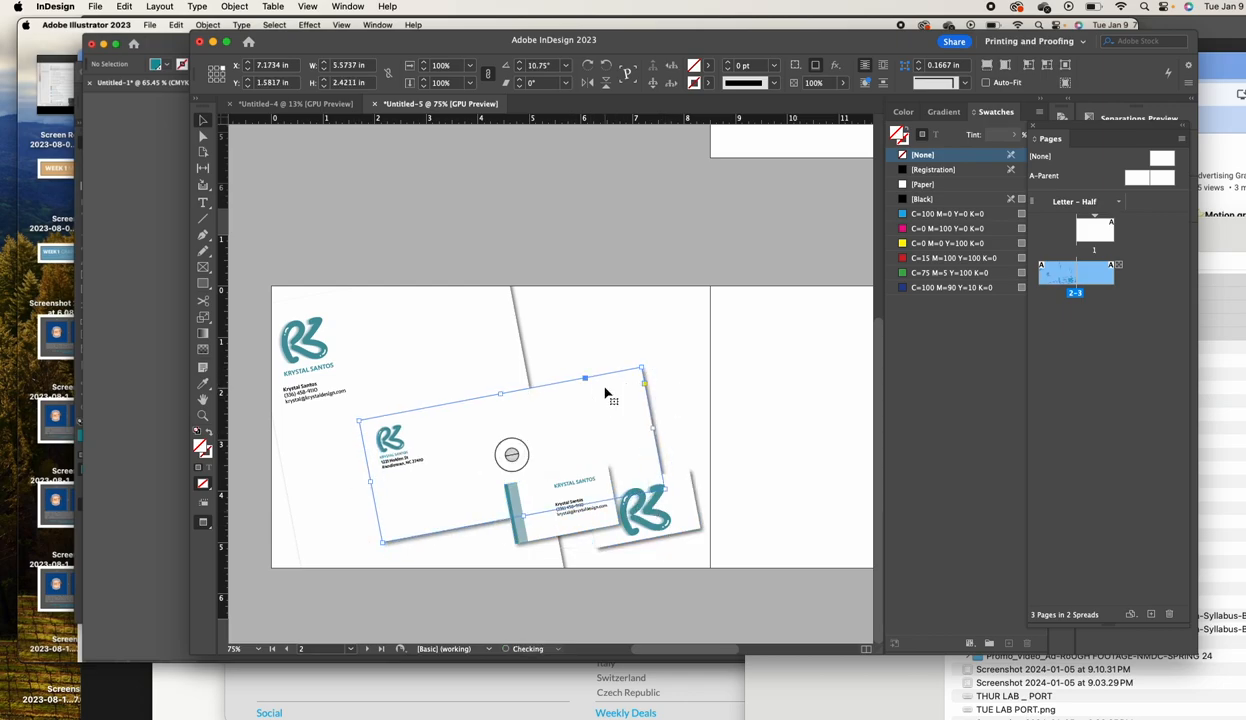
{"action": "left_click", "coordinate": [591, 266]}
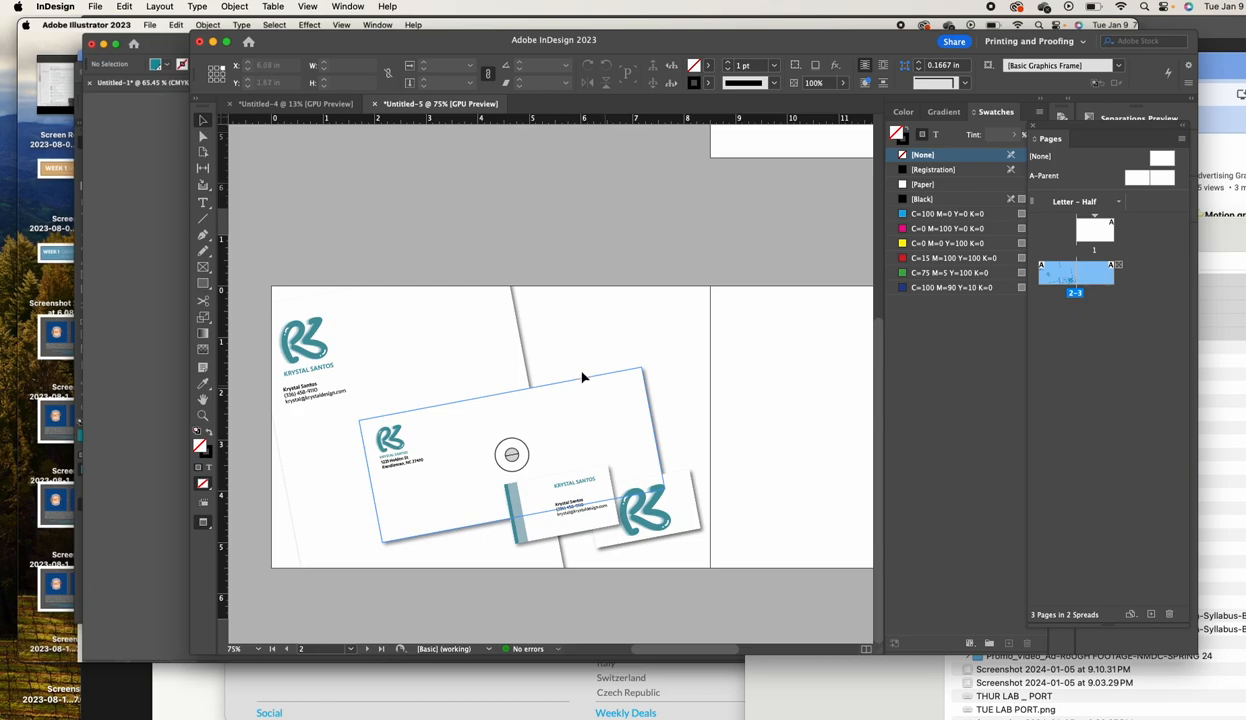
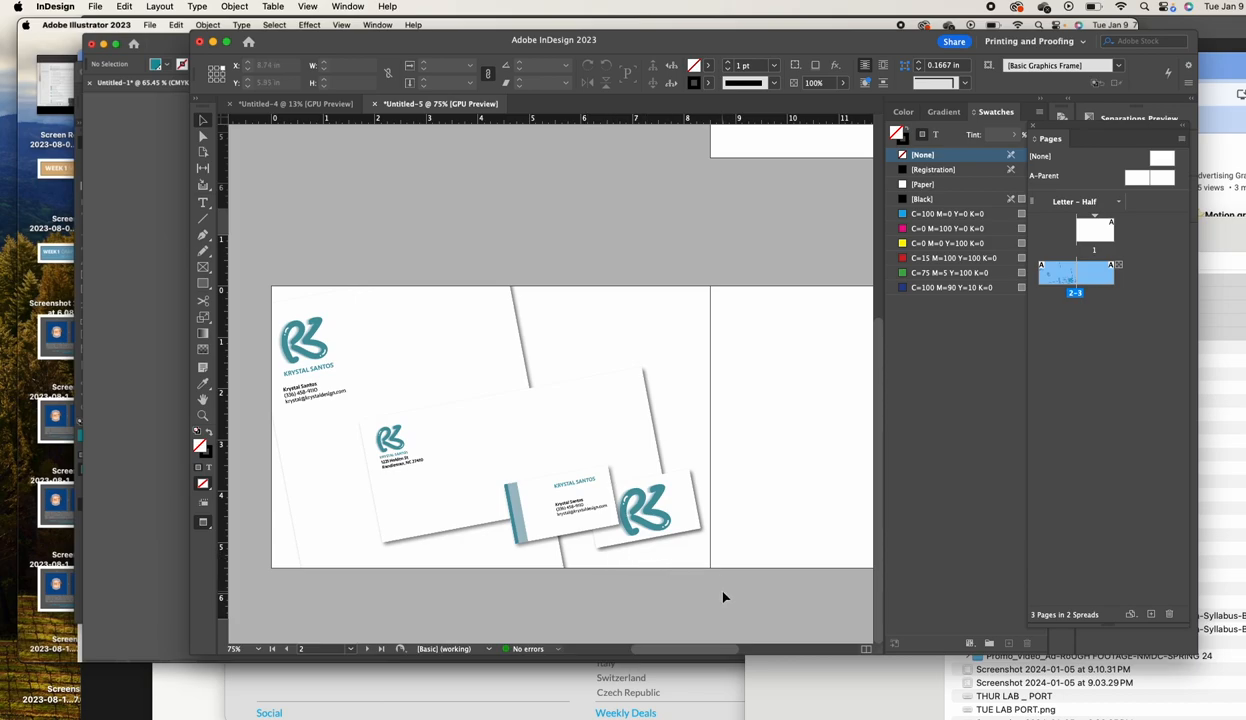
Nudge the business card down-left and draw an 8.74 × 5.835 in frame over the left page
{"action": "left_click_drag", "start_coordinate": [600, 532], "coordinate": [593, 538]}
{"action": "left_click", "coordinate": [640, 537]}
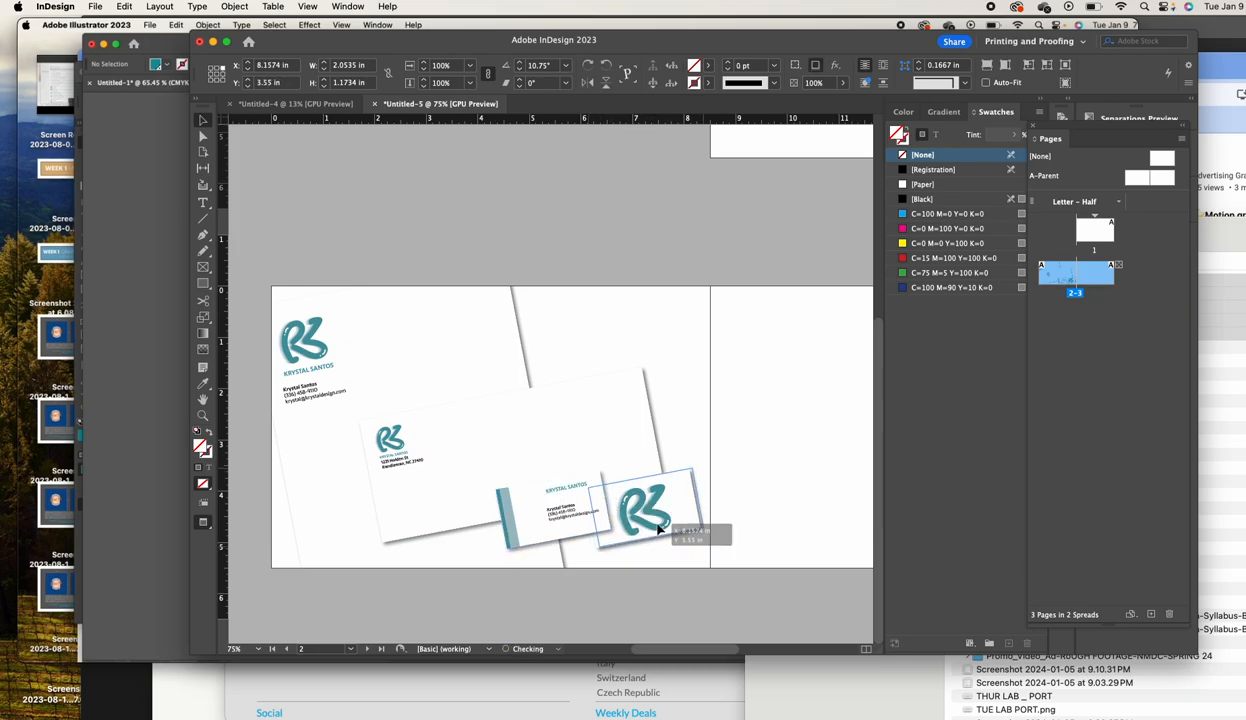
{"action": "left_click", "coordinate": [434, 208]}
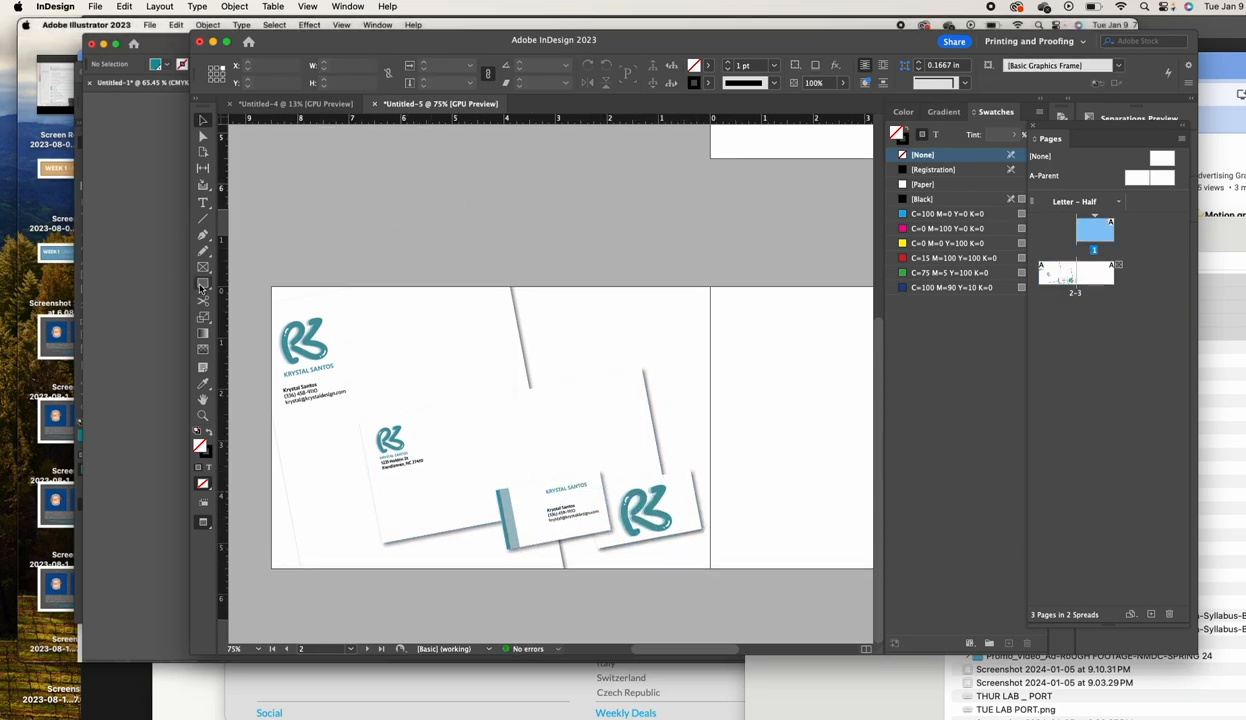
{"action": "left_click_drag", "start_coordinate": [260, 276], "coordinate": [710, 576]}
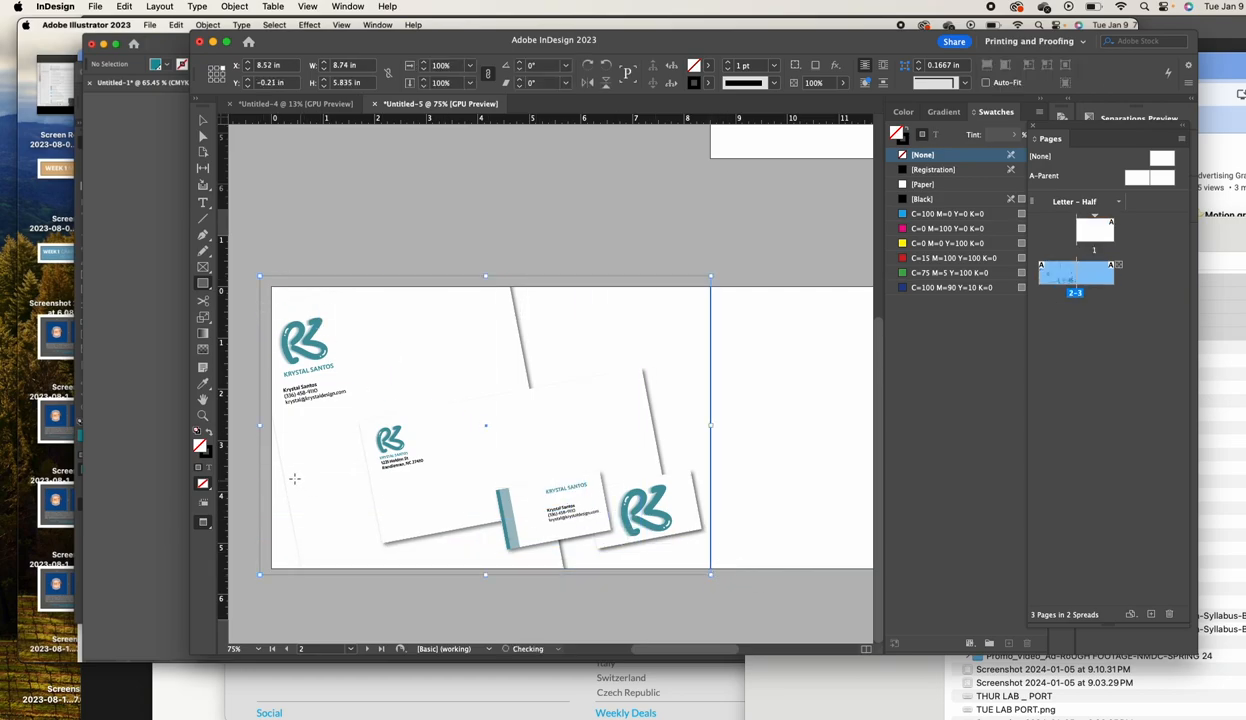
Fill the new frame with Black at 12% tint and send it behind the mockups
{"action": "left_click", "coordinate": [210, 434]}
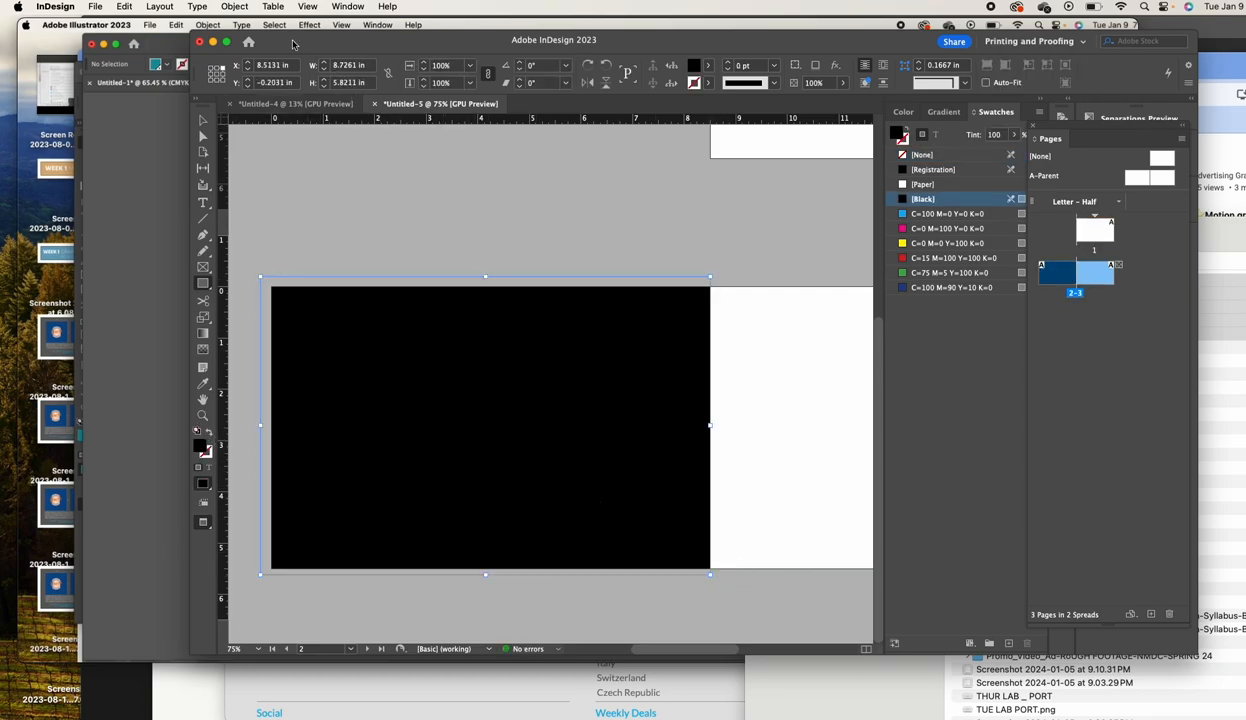
{"action": "left_click", "coordinate": [234, 10]}
{"action": "mouse_move", "coordinate": [239, 50]}
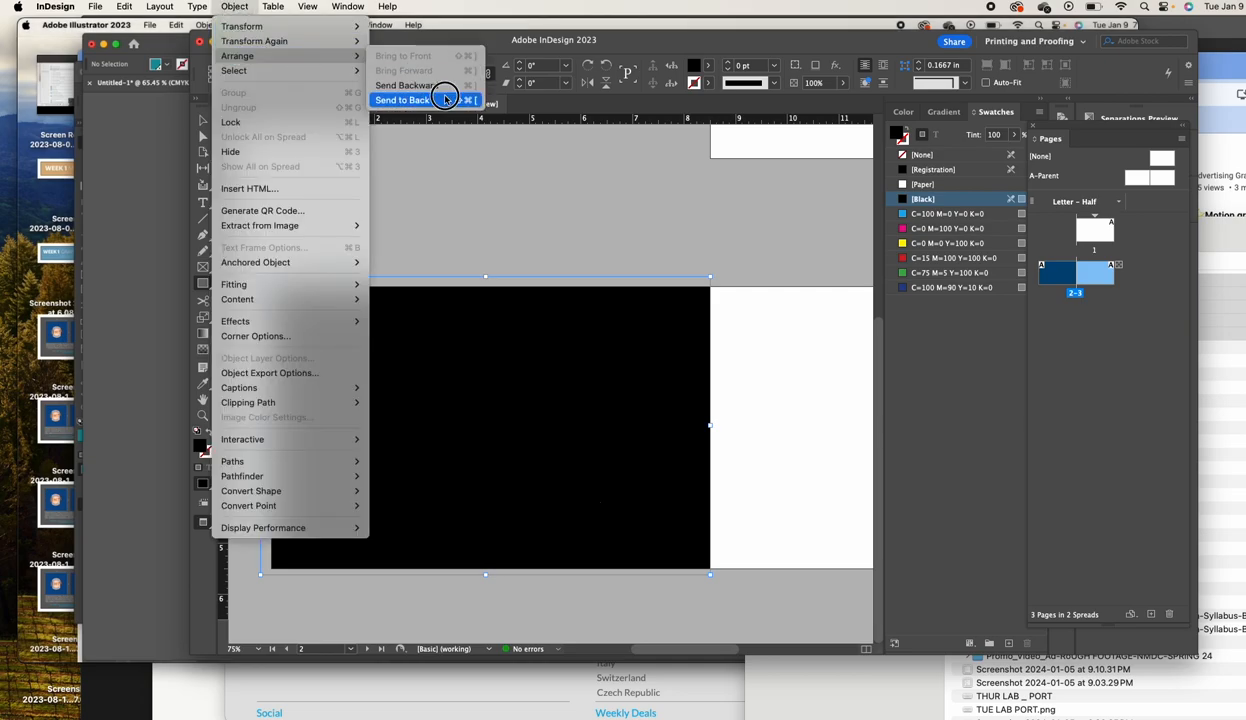
{"action": "left_click", "coordinate": [445, 95]}
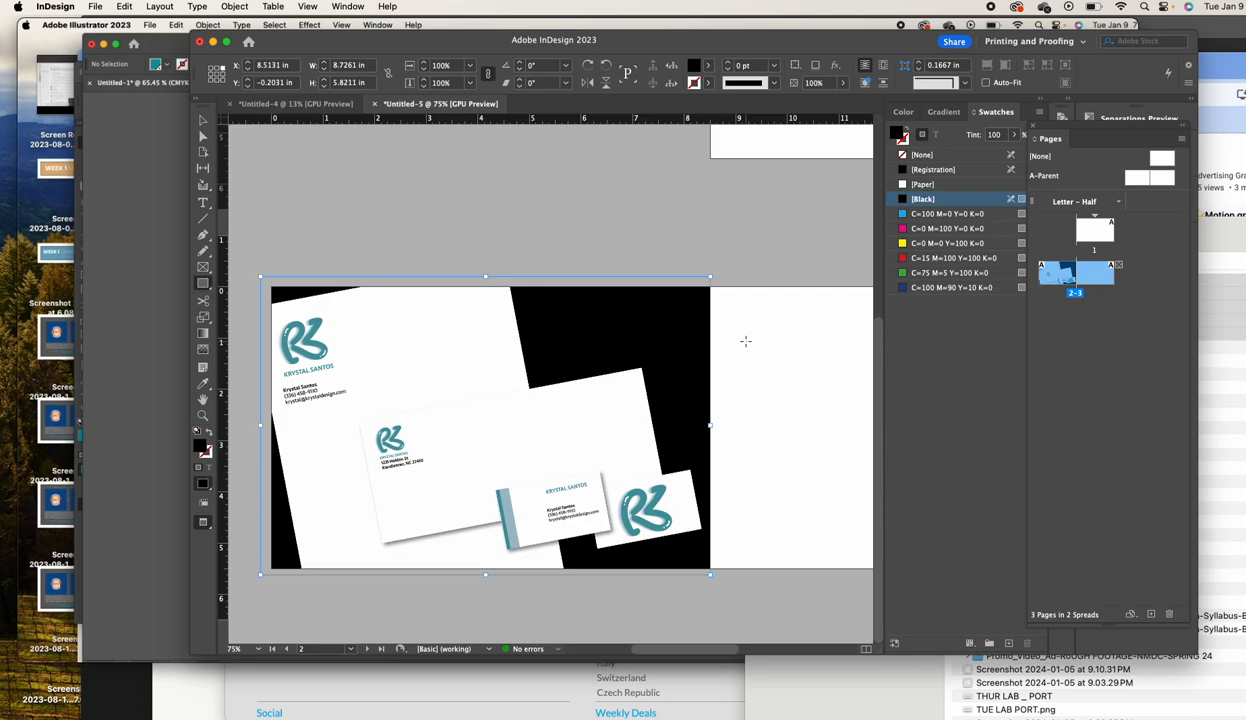
{"action": "left_click", "coordinate": [997, 136]}
{"action": "type", "text": "12"}
{"action": "key", "text": "Return"}
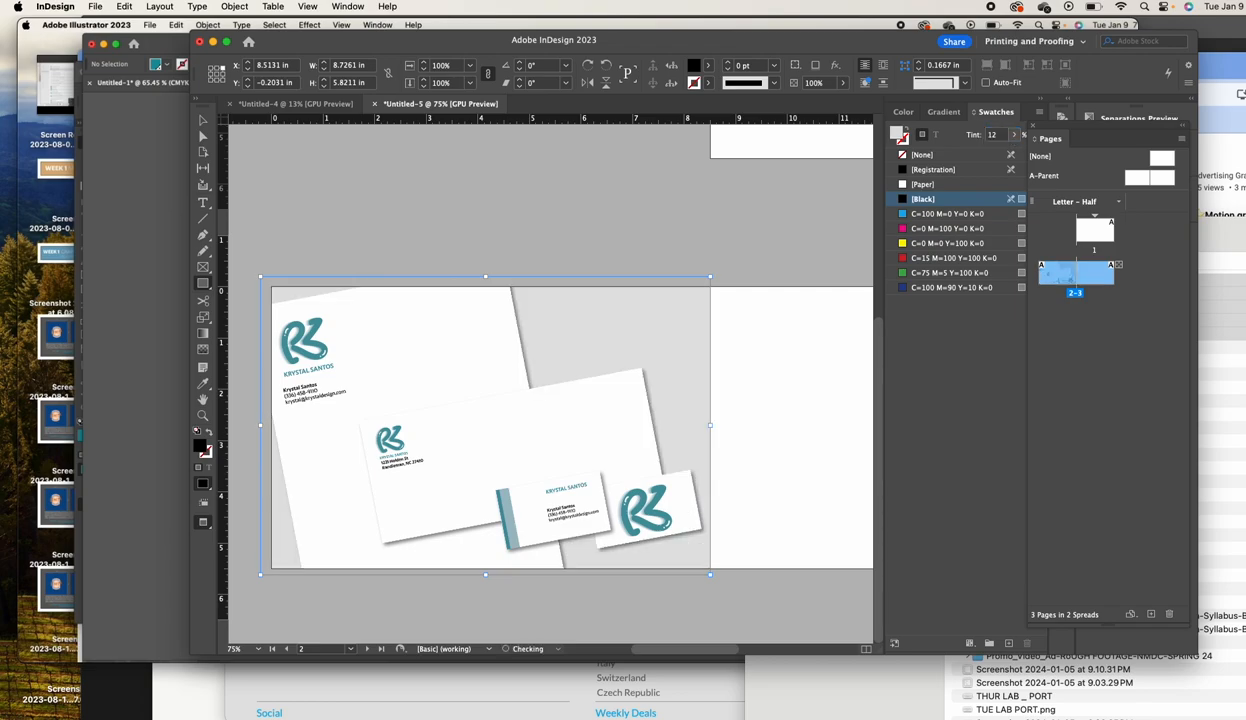
{"action": "key", "text": "v"}
{"action": "left_click", "coordinate": [336, 219]}
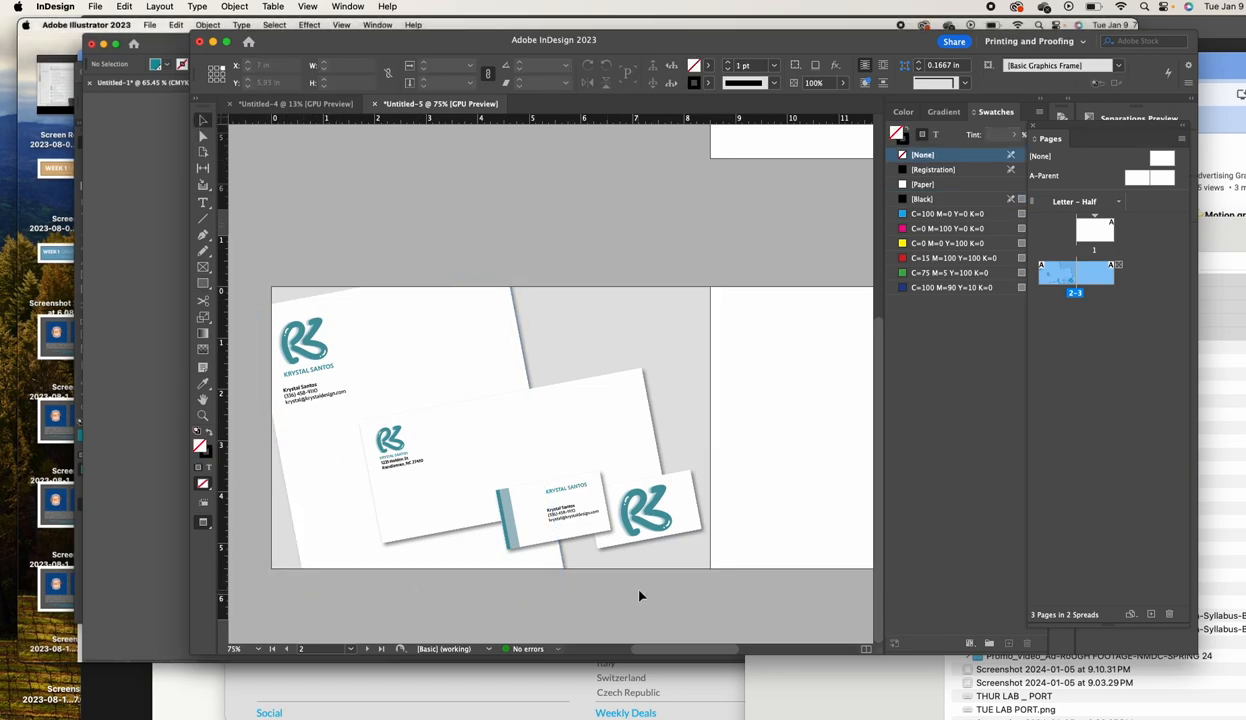
Move the letterhead frame, delete its image, and set the empty tilted frame back over the letterhead
{"action": "left_click_drag", "start_coordinate": [682, 538], "coordinate": [745, 506]}
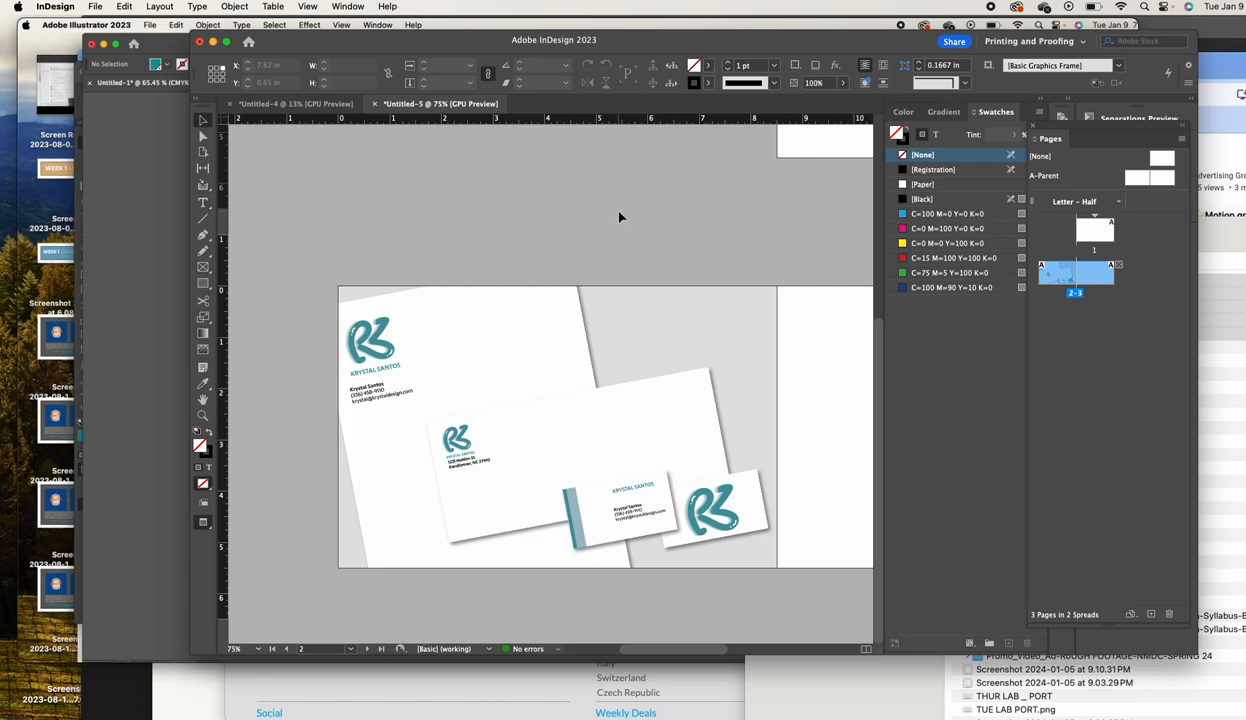
{"action": "left_click", "coordinate": [522, 190]}
{"action": "left_click", "coordinate": [606, 430]}
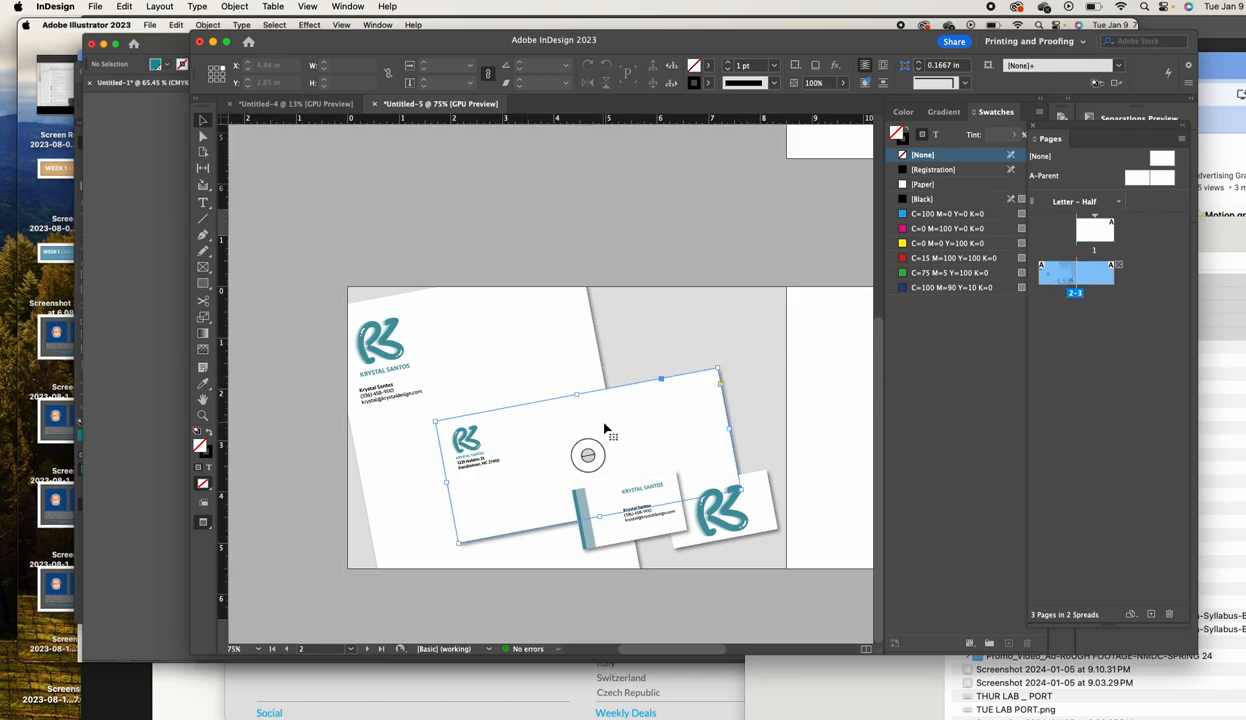
{"action": "left_click", "coordinate": [492, 244]}
{"action": "left_click", "coordinate": [481, 371]}
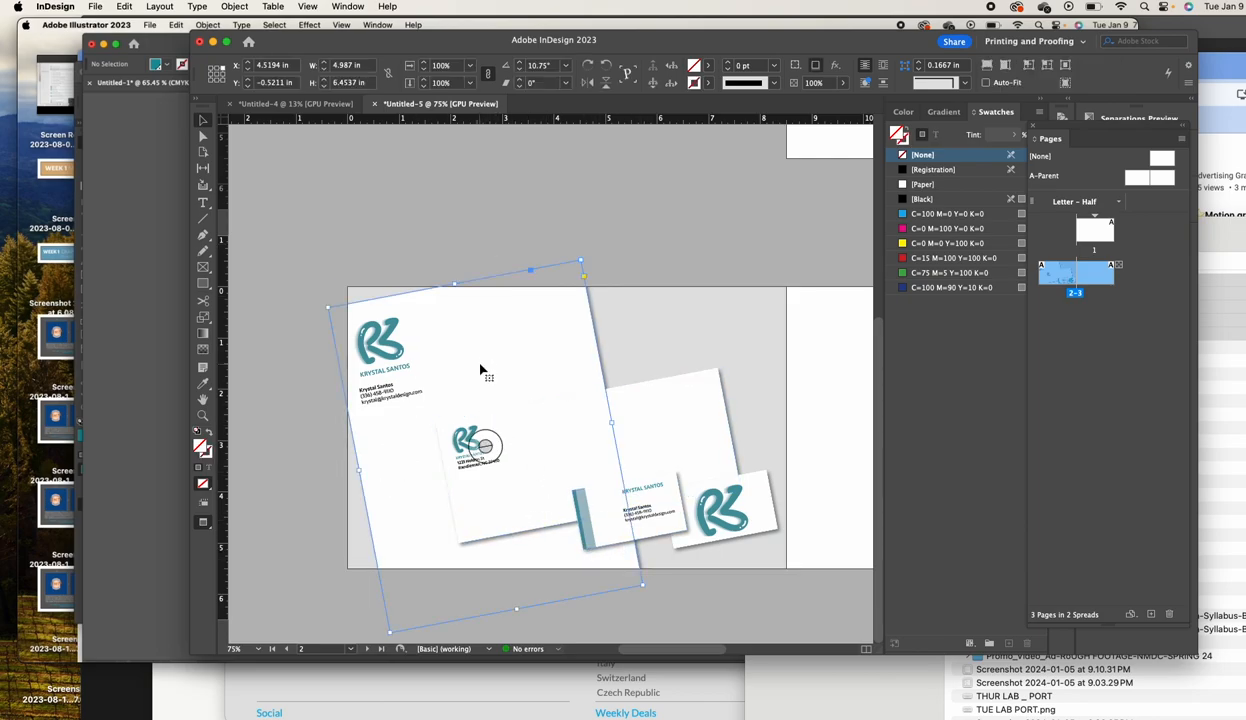
{"action": "scroll", "coordinate": [480, 371], "scroll_direction": "left", "scroll_amount": 1}
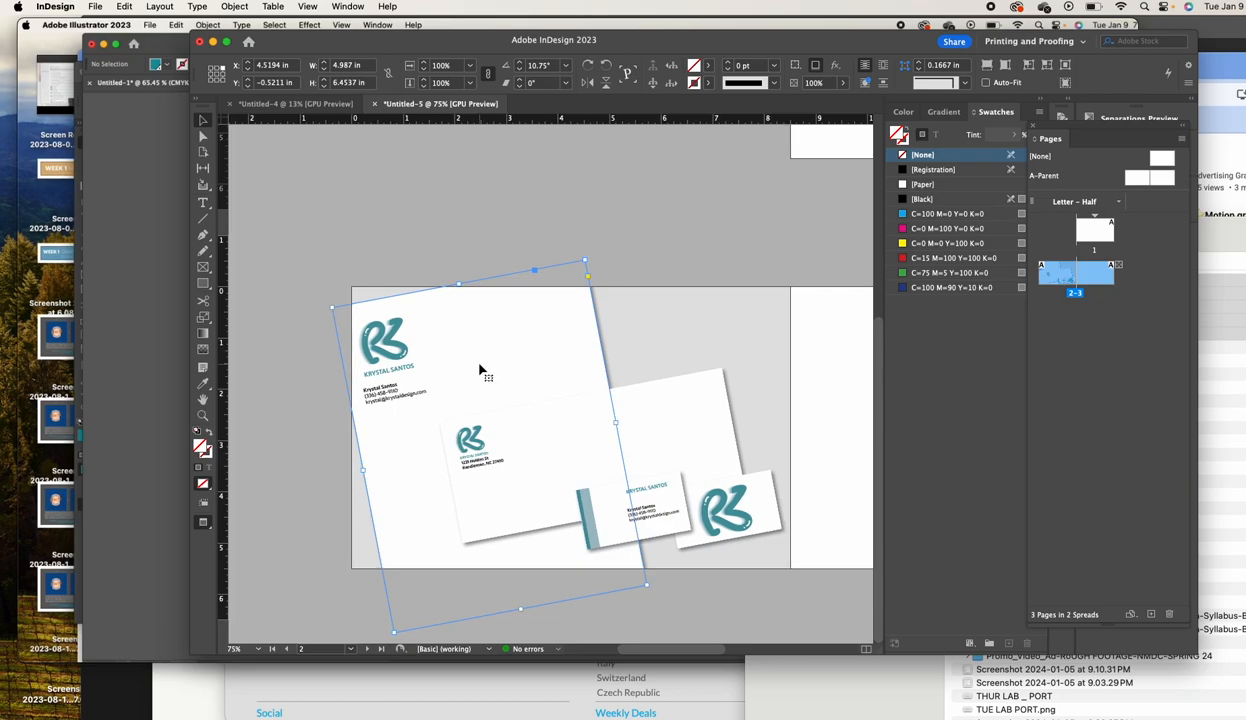
{"action": "left_click_drag", "start_coordinate": [480, 371], "coordinate": [526, 389]}
{"action": "double_click", "coordinate": [509, 358]}
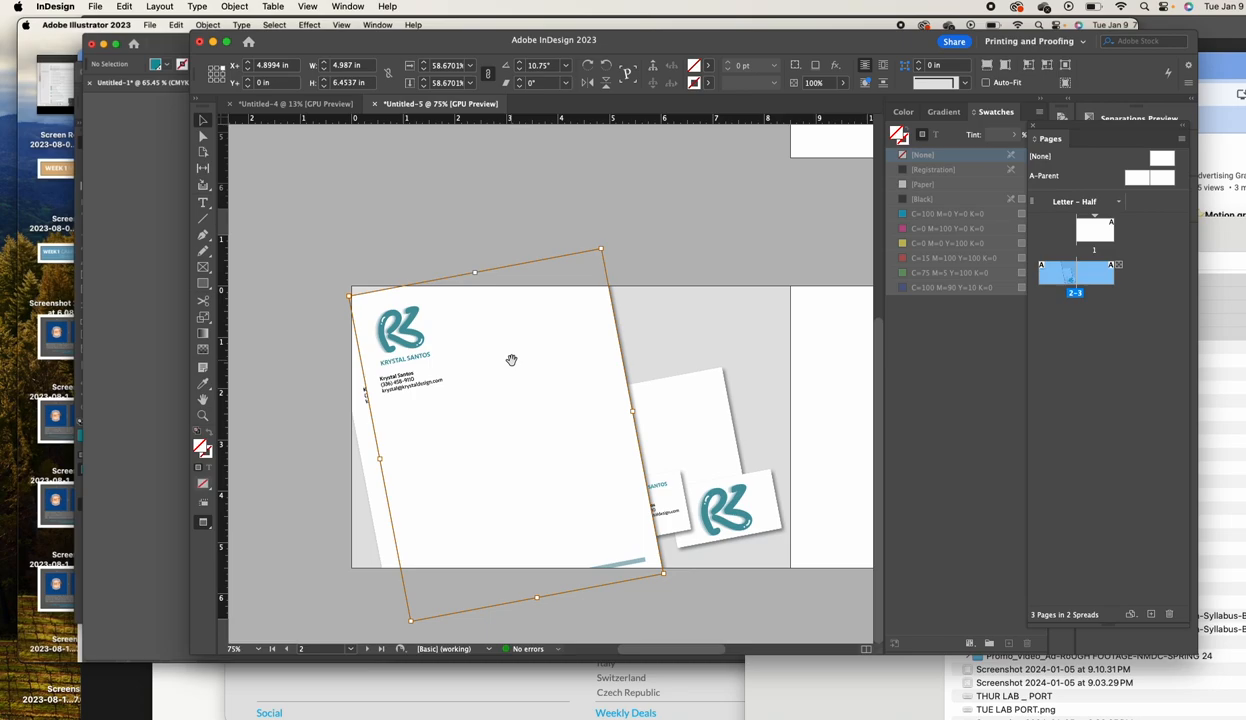
{"action": "key", "text": "Delete"}
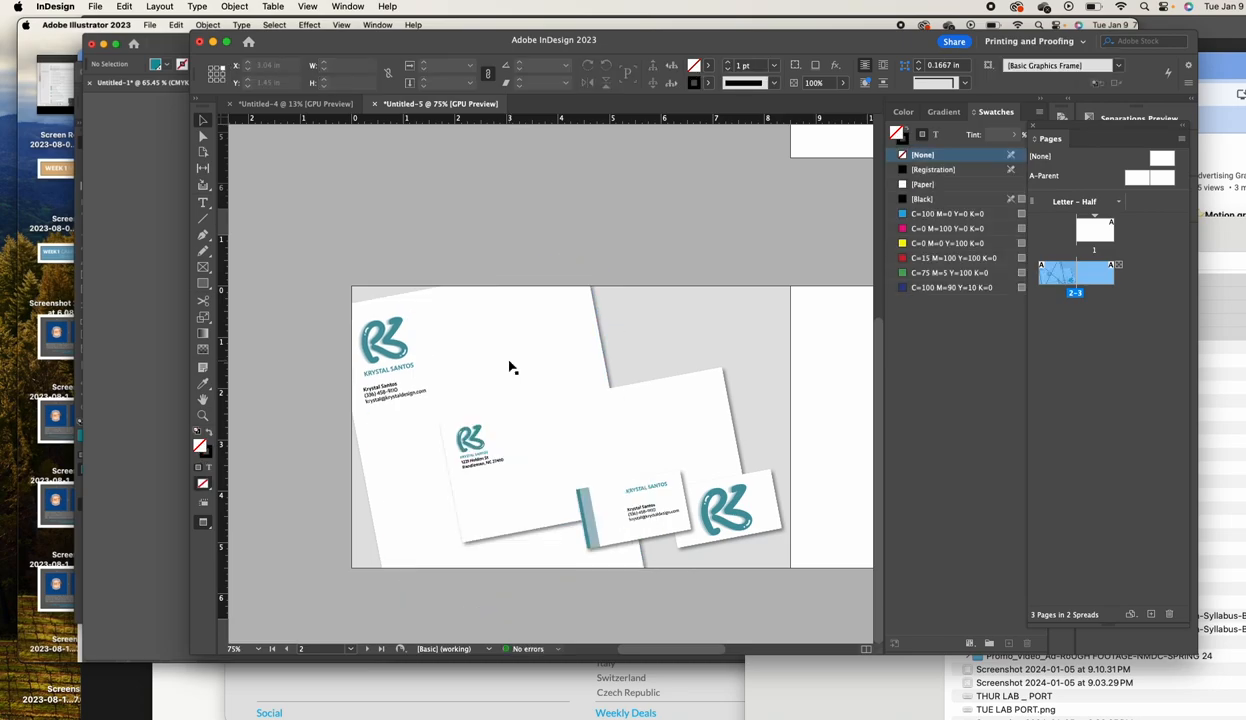
{"action": "left_click", "coordinate": [524, 343]}
{"action": "left_click_drag", "start_coordinate": [527, 347], "coordinate": [512, 355]}
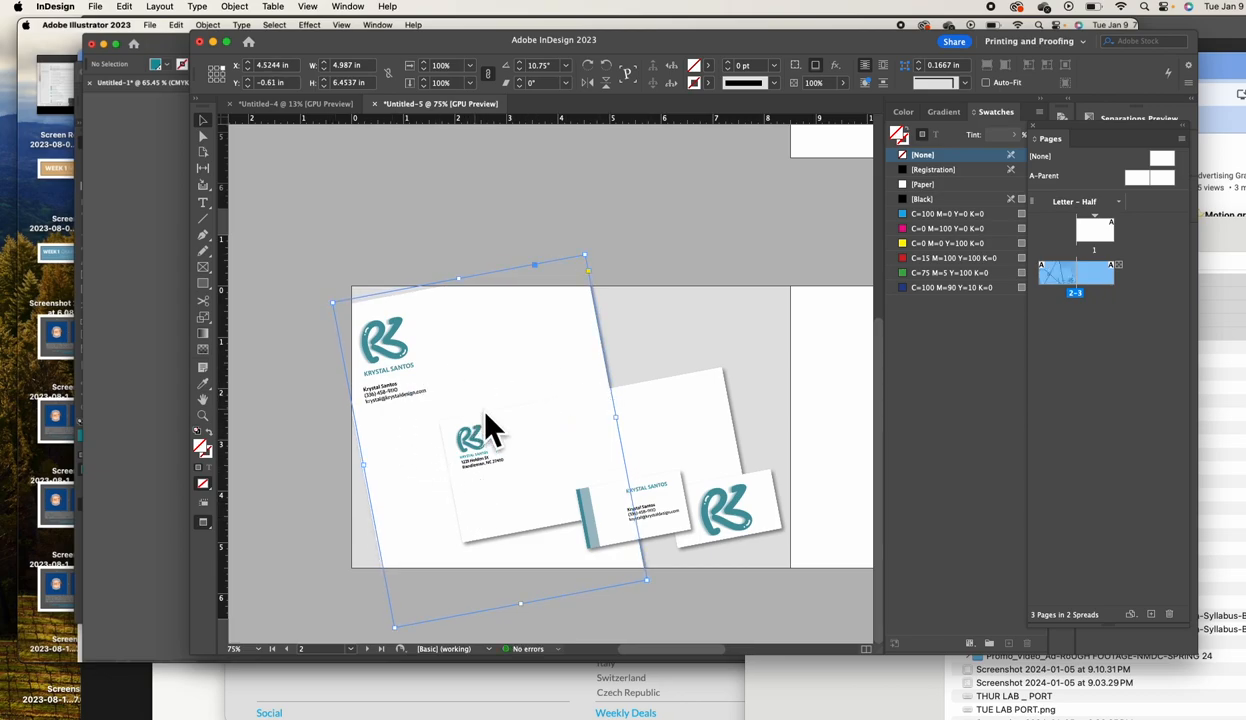
Fill the empty rotated frame with Black and set its opacity to 4%
{"action": "left_click", "coordinate": [922, 199]}
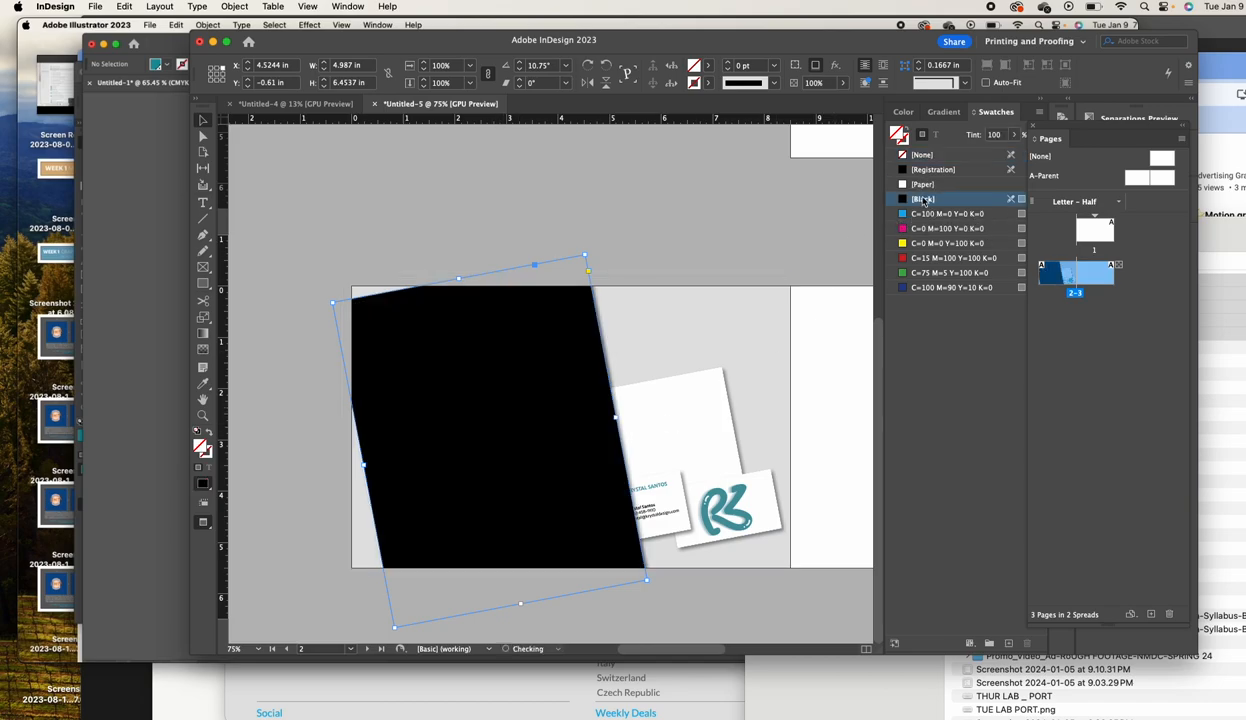
{"action": "left_click", "coordinate": [994, 135]}
{"action": "type", "text": "10"}
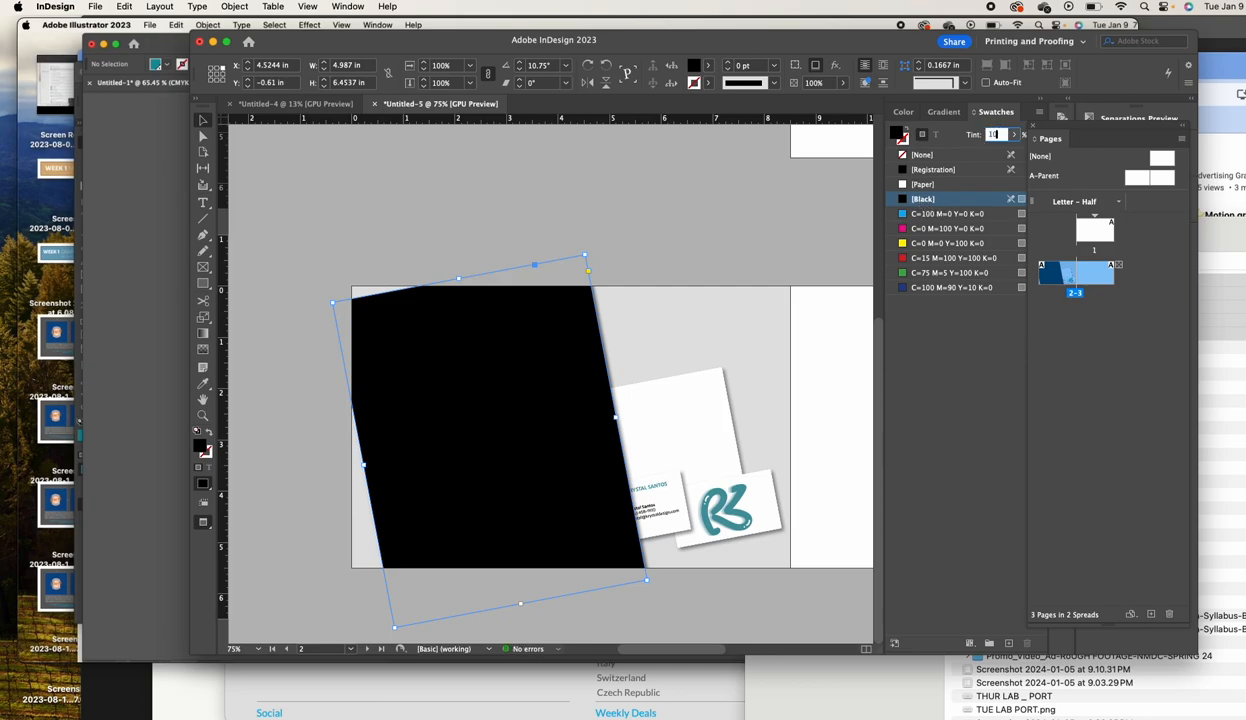
{"action": "key", "text": "Return"}
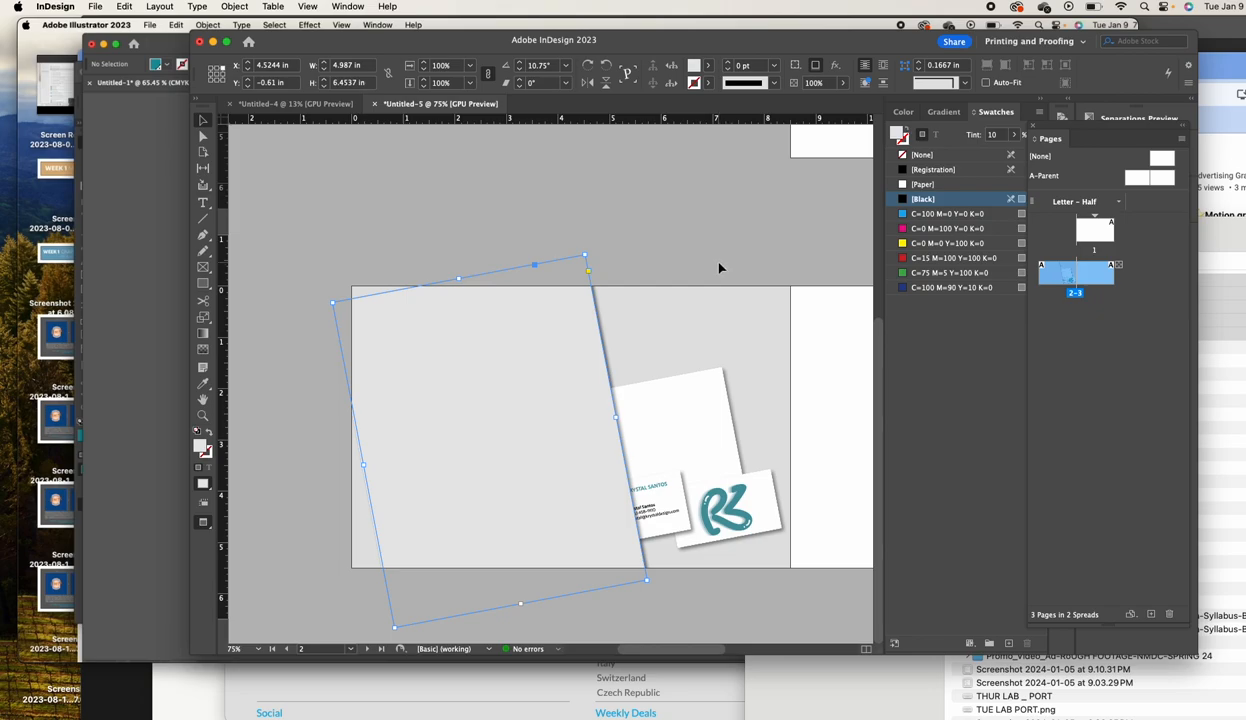
{"action": "key", "text": "super+z"}
{"action": "left_click", "coordinate": [817, 83]}
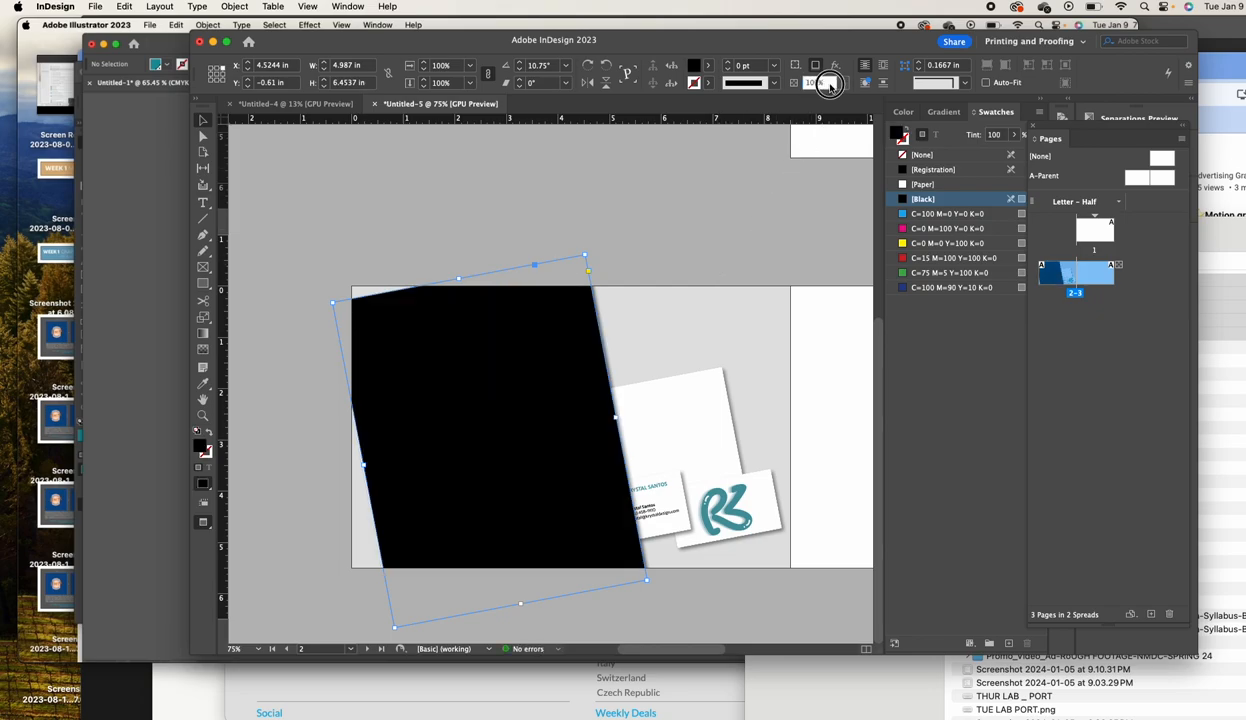
{"action": "type", "text": "4"}
{"action": "key", "text": "Return"}
Bring the envelope and business card to the front, above the black overlay
{"action": "left_click", "coordinate": [673, 439]}
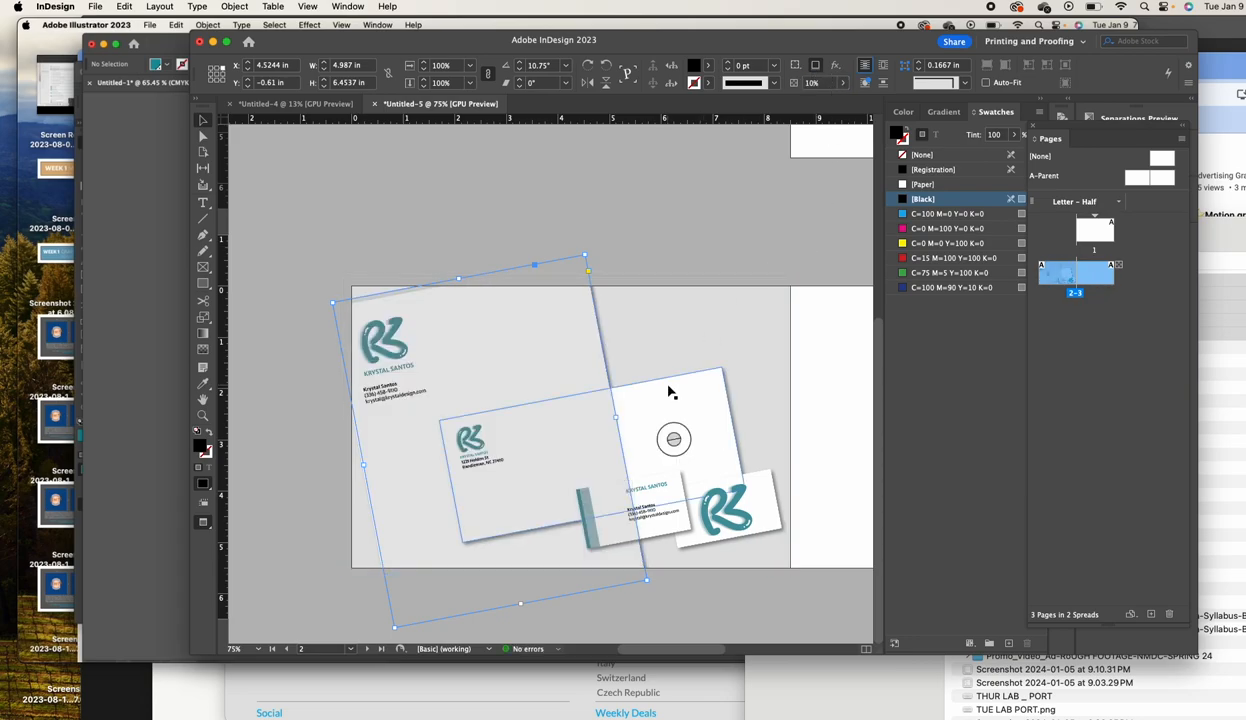
{"action": "left_click", "coordinate": [737, 535], "text": "shift"}
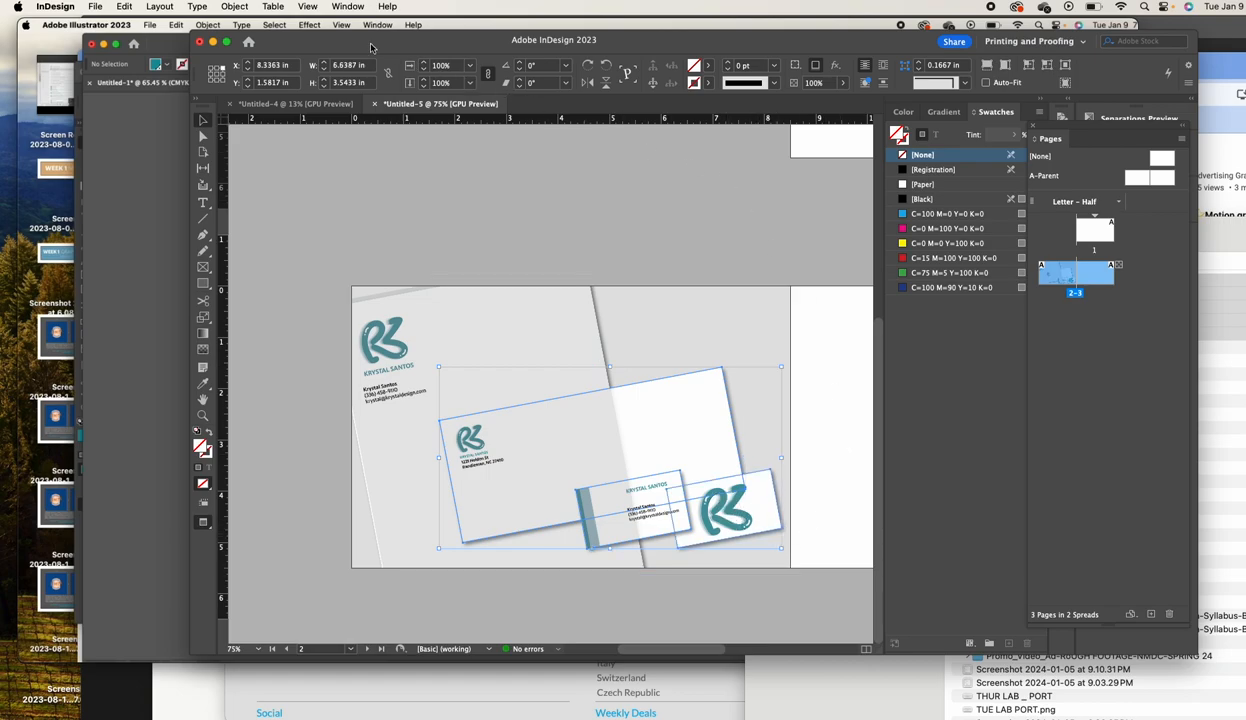
{"action": "left_click", "coordinate": [234, 6]}
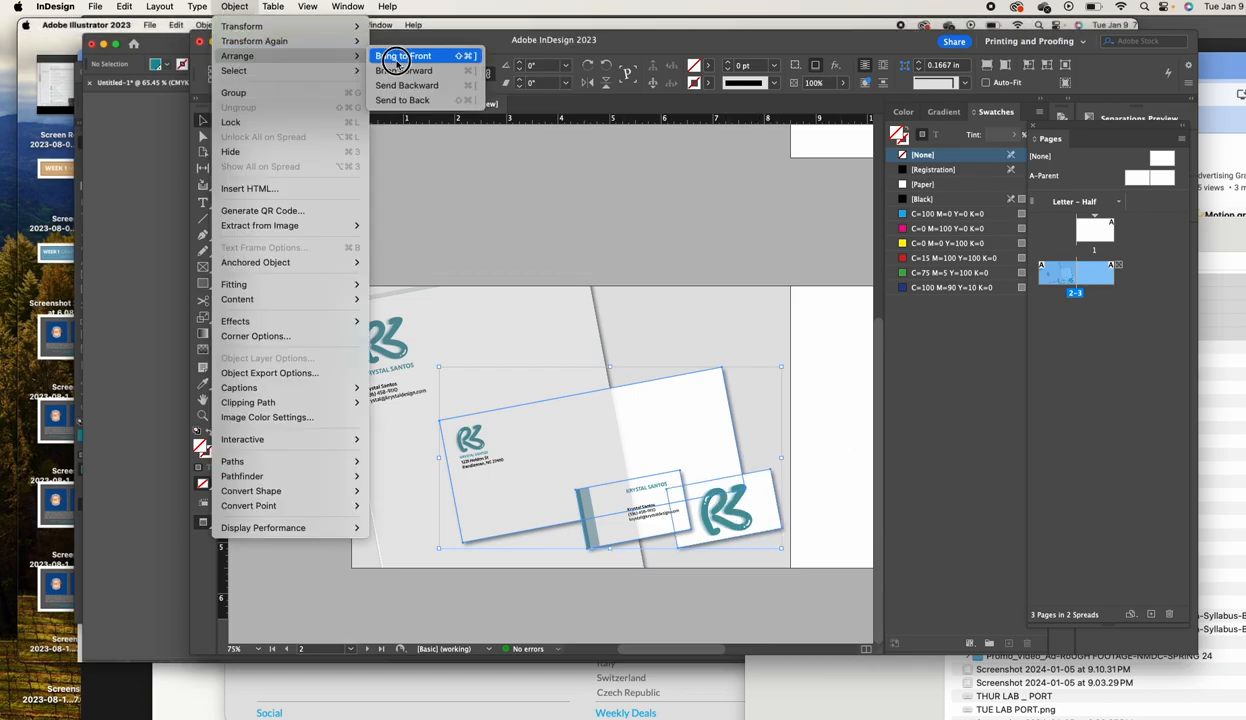
{"action": "left_click", "coordinate": [395, 55]}
{"action": "left_click", "coordinate": [598, 300]}
Set the letterhead overlay's opacity to 5%
{"action": "left_click", "coordinate": [590, 312]}
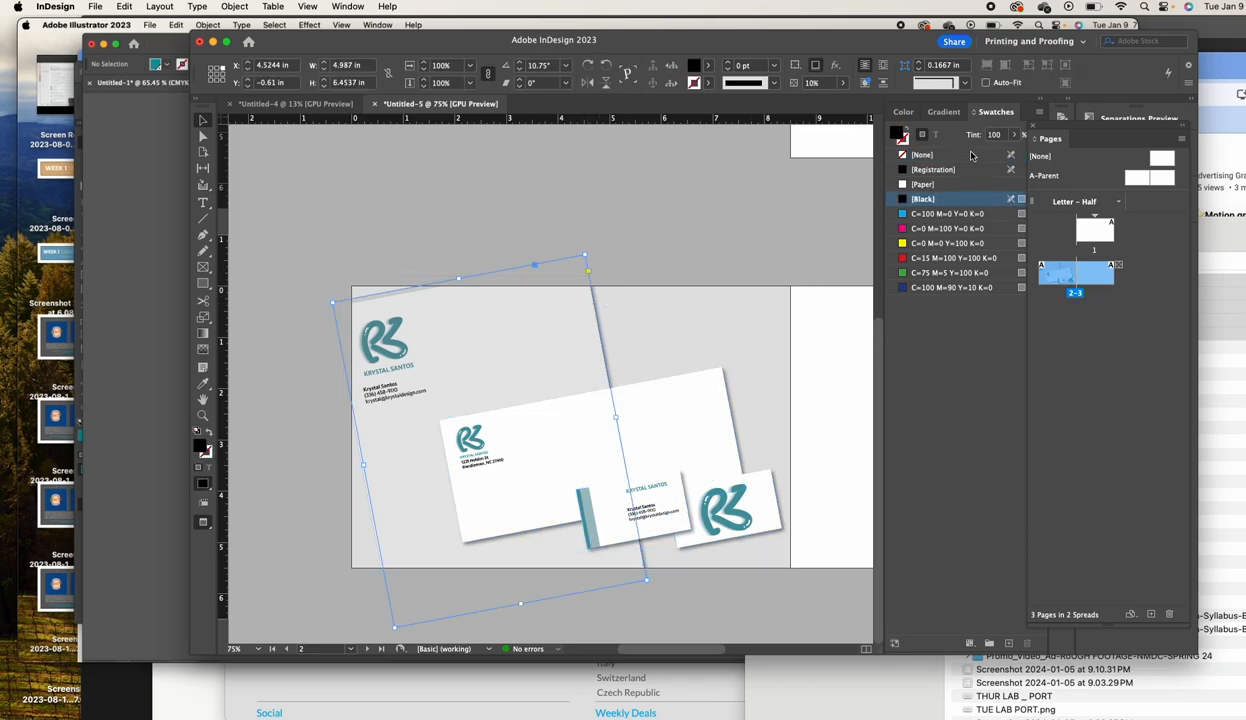
{"action": "left_click", "coordinate": [824, 86]}
{"action": "type", "text": "3"}
{"action": "key", "text": "Return"}
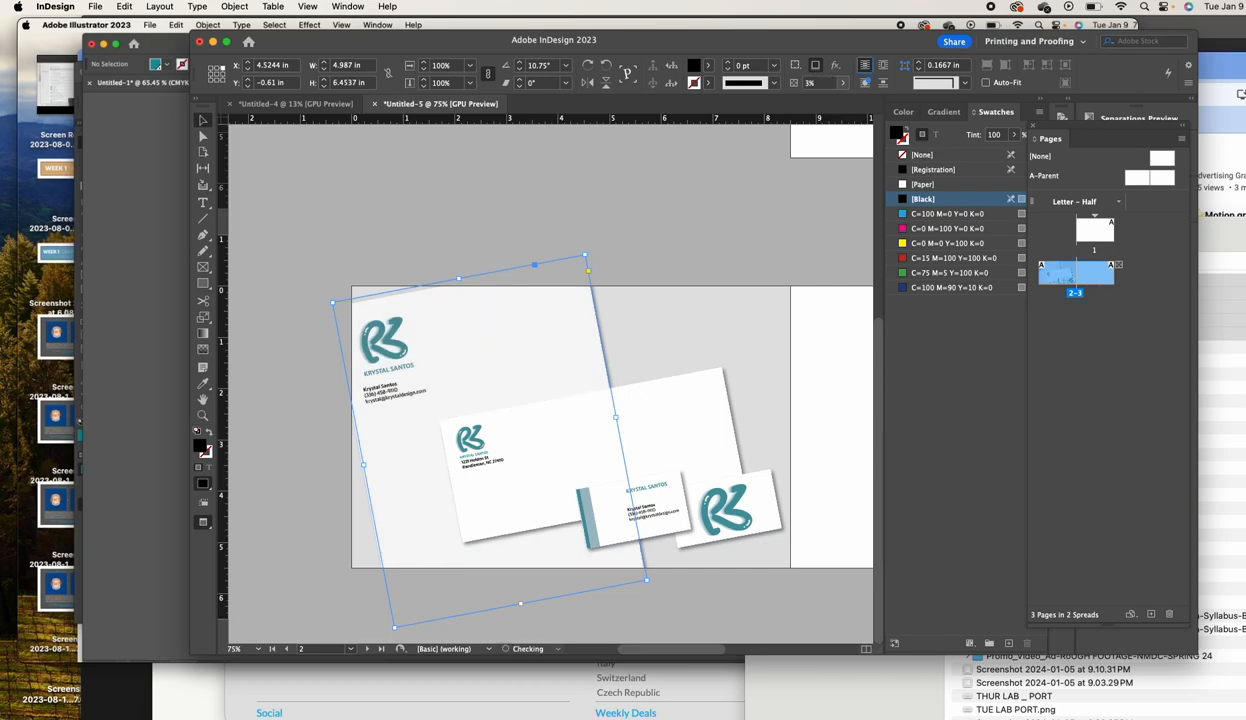
{"action": "left_click", "coordinate": [815, 86]}
{"action": "type", "text": "5"}
{"action": "key", "text": "Return"}
{"action": "left_click", "coordinate": [646, 246]}
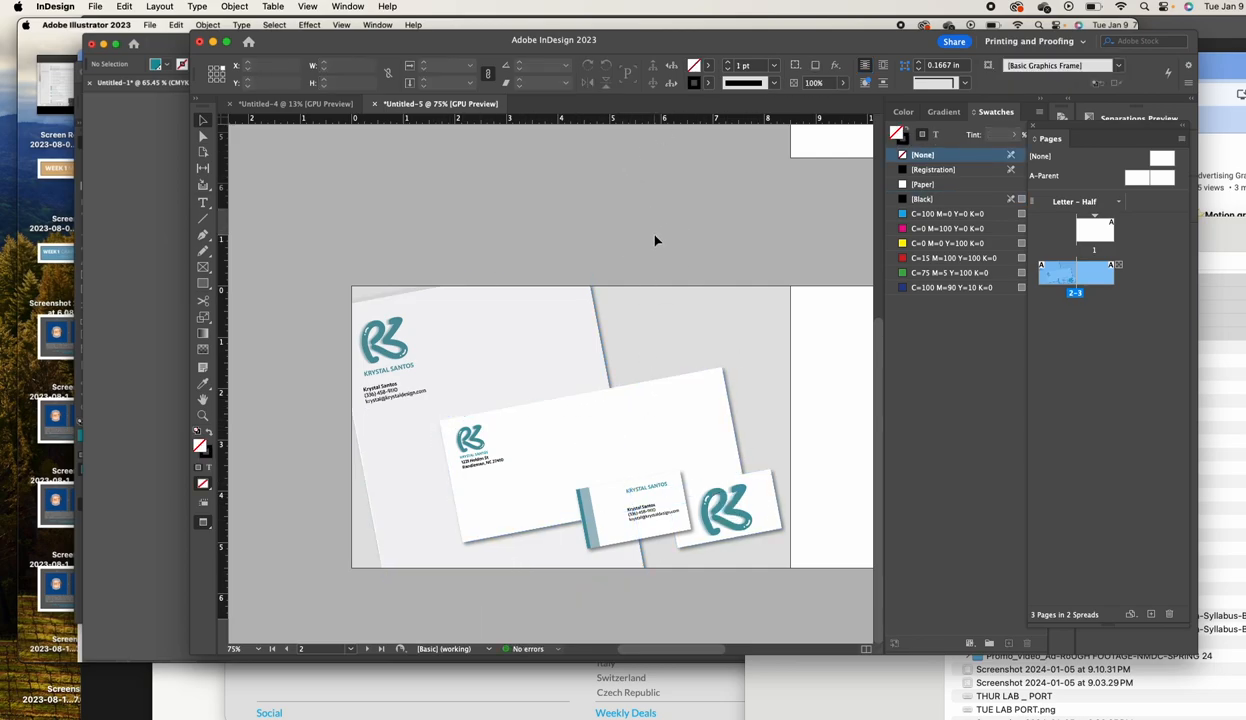
{"action": "scroll", "coordinate": [686, 271], "scroll_direction": "right", "scroll_amount": 1}
{"action": "scroll", "coordinate": [640, 220], "scroll_direction": "right", "scroll_amount": 3}
{"action": "scroll", "coordinate": [645, 205], "scroll_direction": "left", "scroll_amount": 2}
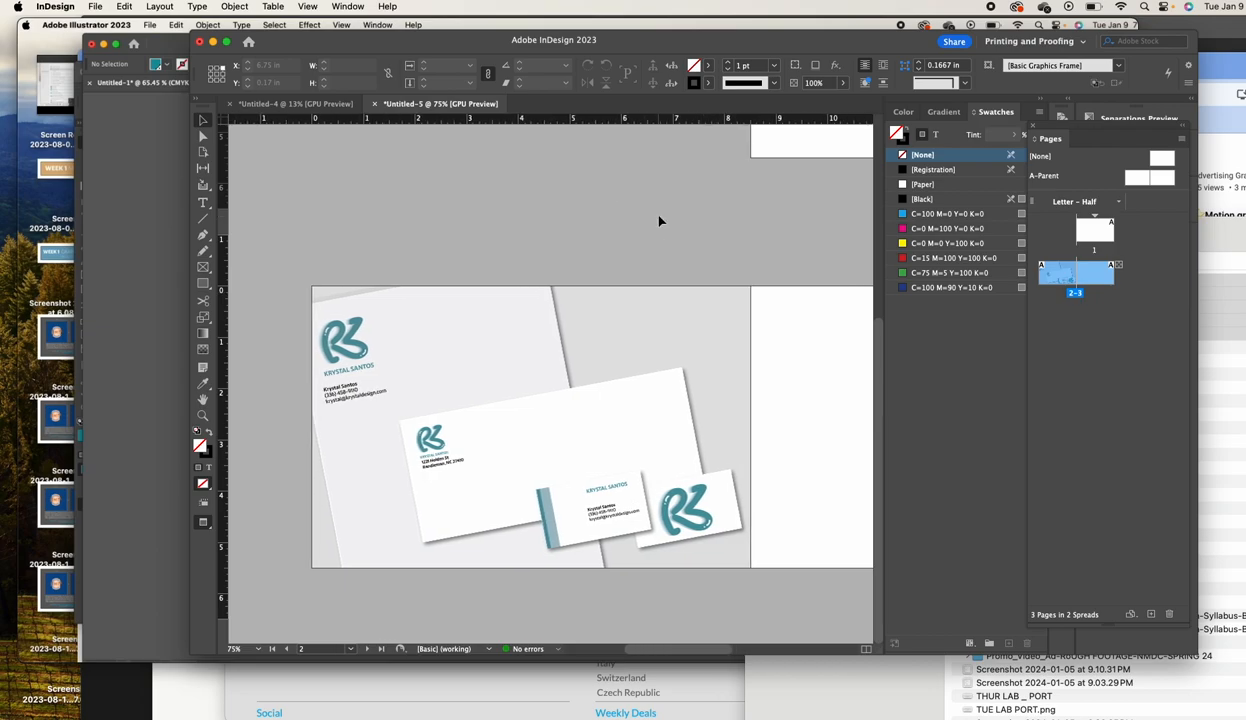
{"action": "scroll", "coordinate": [644, 255], "scroll_direction": "left", "scroll_amount": 3}
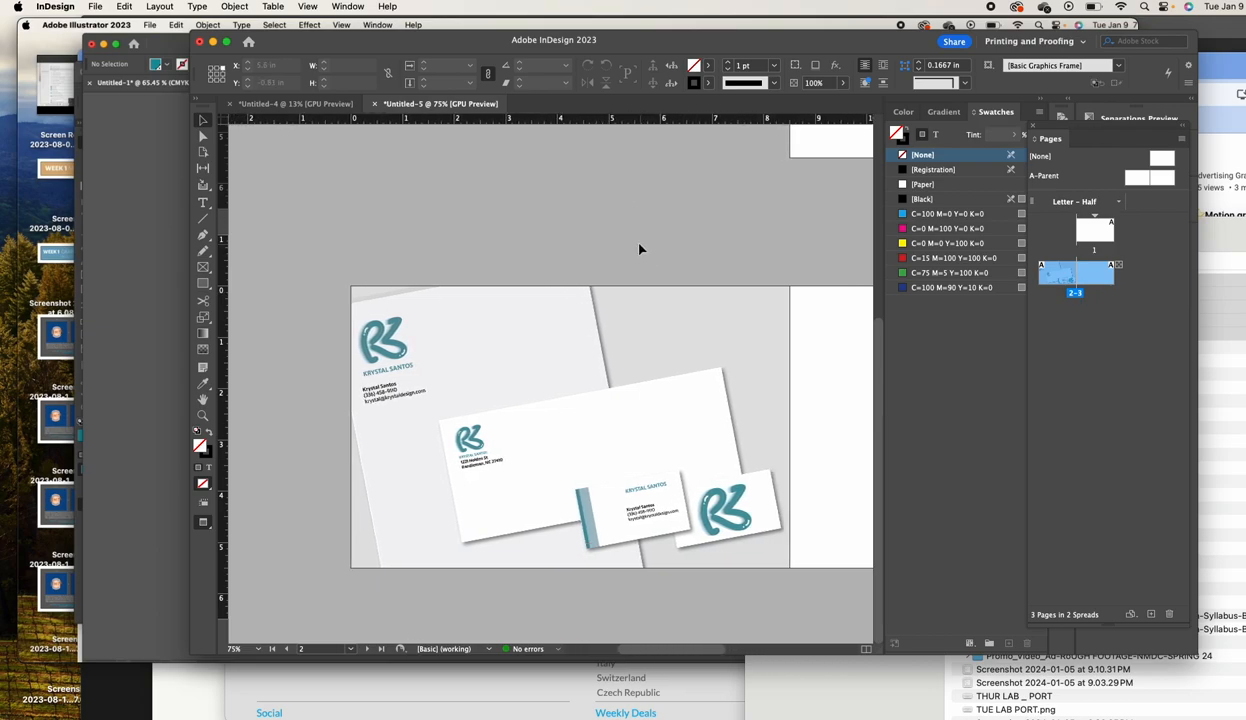
{"action": "scroll", "coordinate": [639, 249], "scroll_direction": "left", "scroll_amount": 4}
{"action": "scroll", "coordinate": [637, 250], "scroll_direction": "right", "scroll_amount": 4}
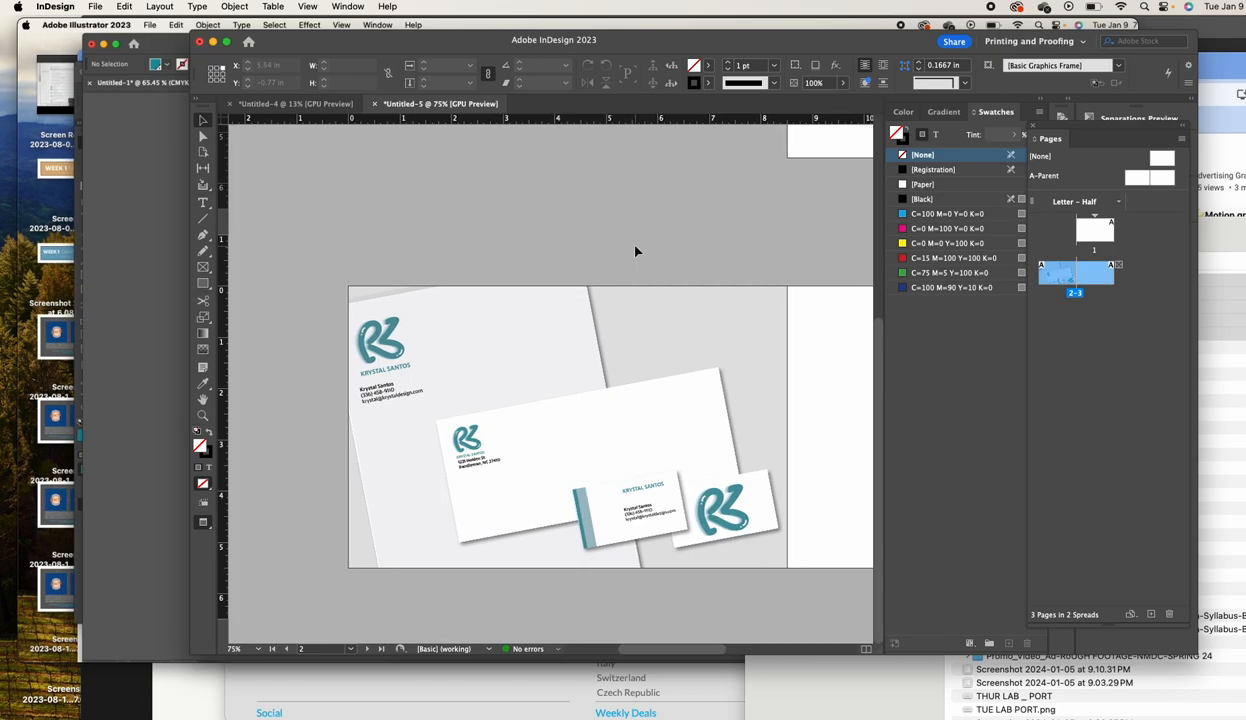